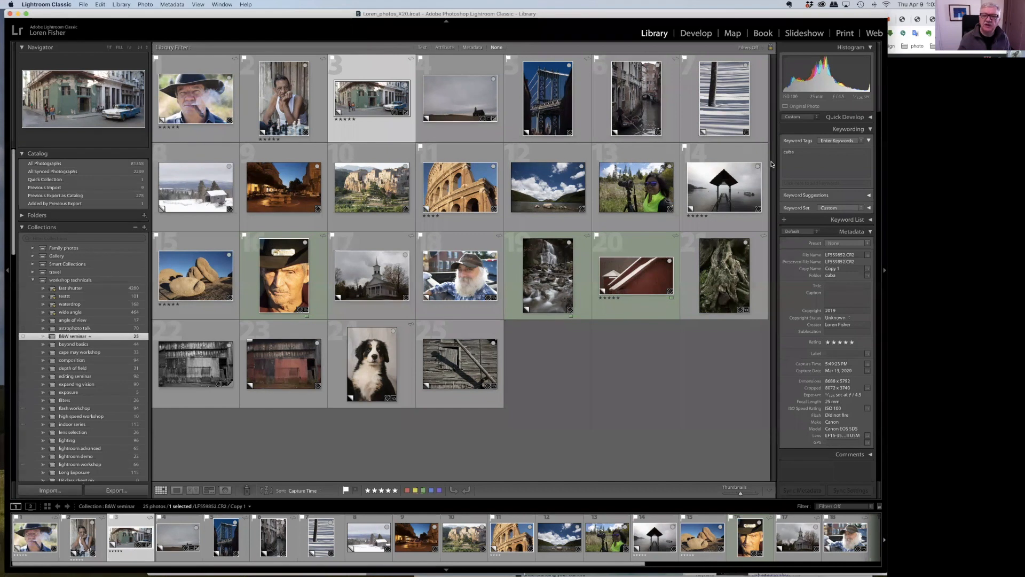
# View the snow-shadow tree, Iceland church and Manhattan Bridge photos one by one at full size.
pyautogui.doubleClick(718, 107)
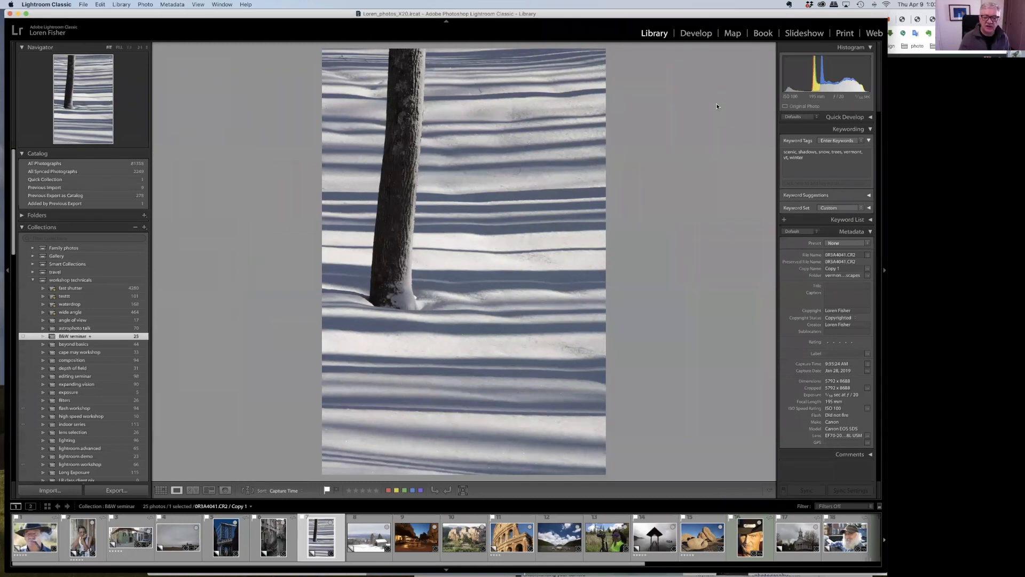
pyautogui.press('Left')
pyautogui.press('Left')
pyautogui.press('Left')
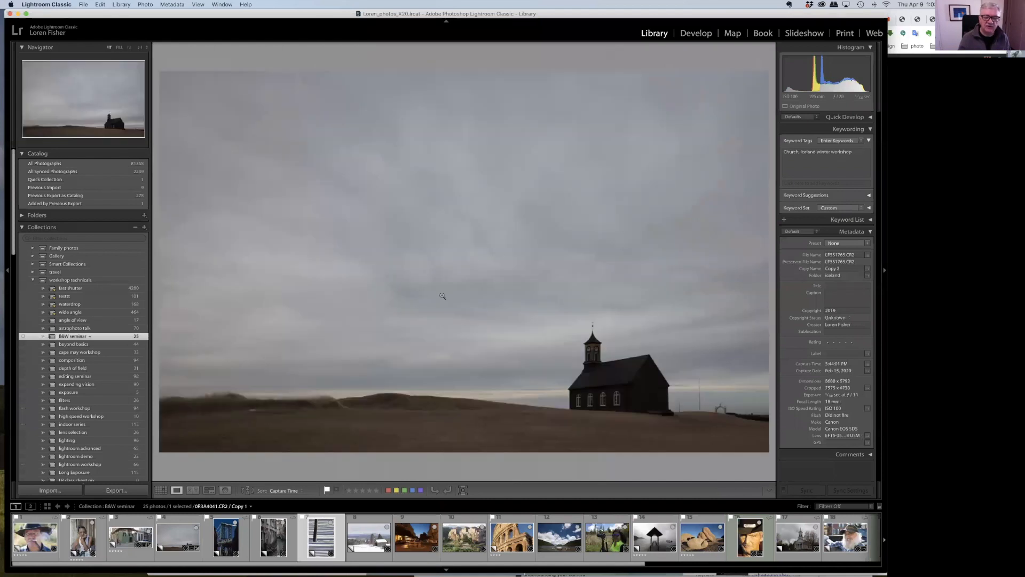
pyautogui.click(222, 531)
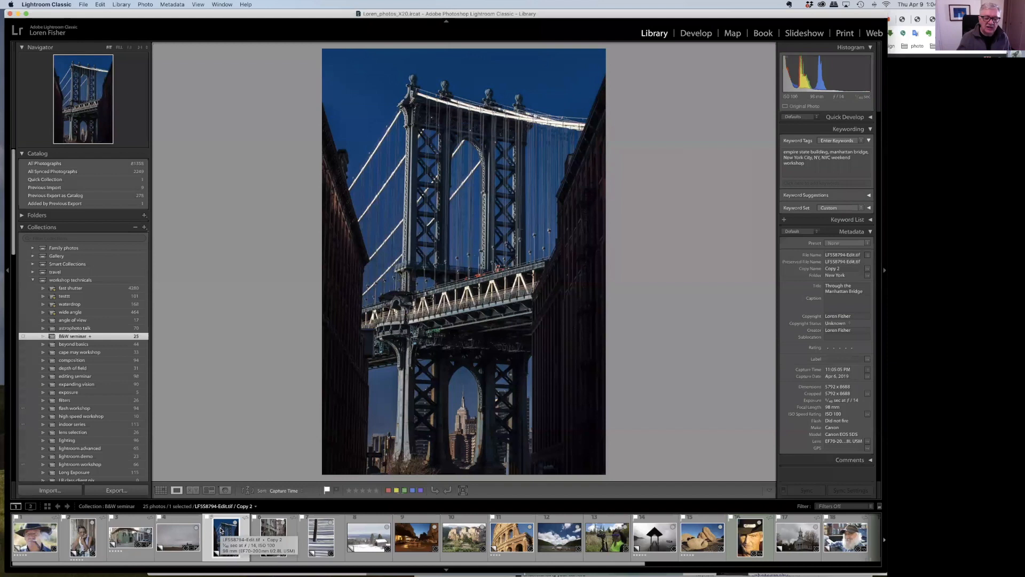
# Open the evening town-square photo with the stone fountain in the Develop module, hide the left-hand panels and show the Basic adjustments.
pyautogui.click(415, 540)
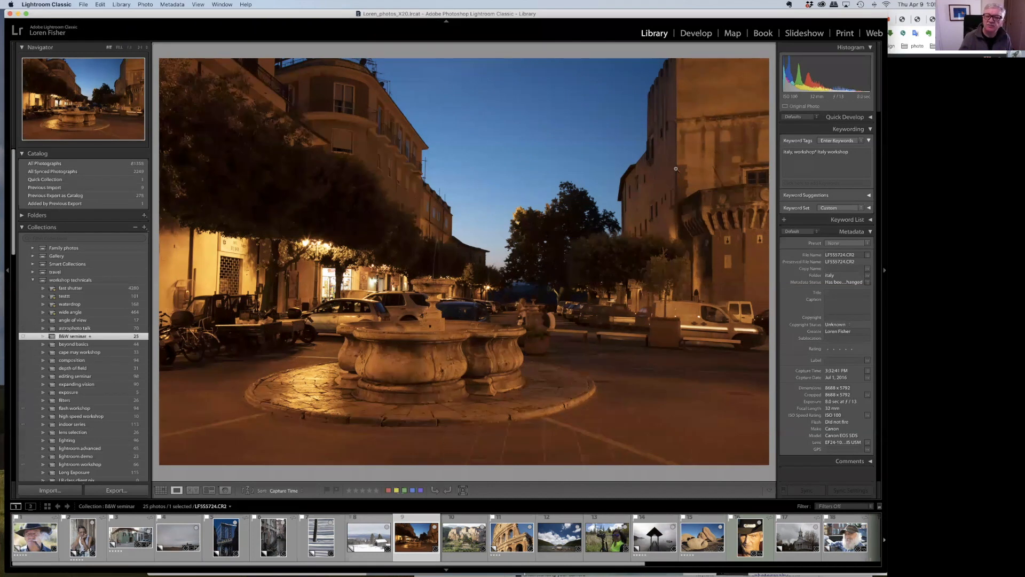
pyautogui.click(696, 35)
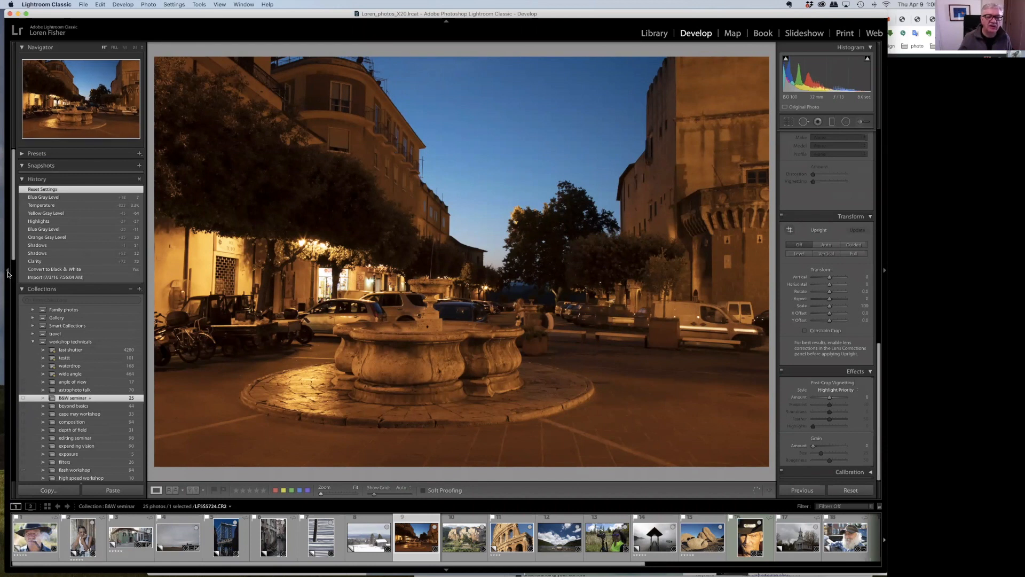
pyautogui.click(11, 277)
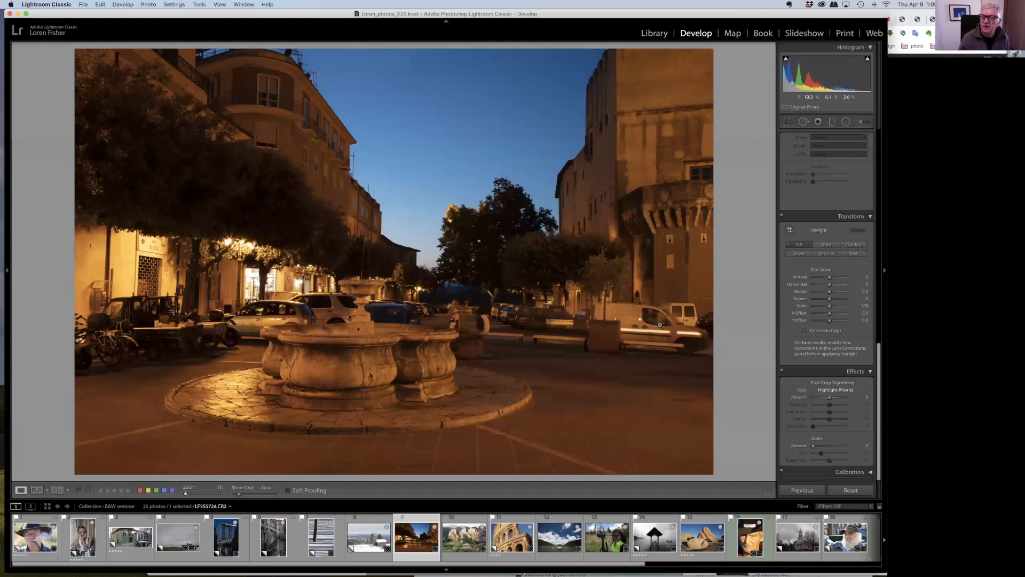
pyautogui.scroll(5, 794, 301)
pyautogui.scroll(5, 793, 301)
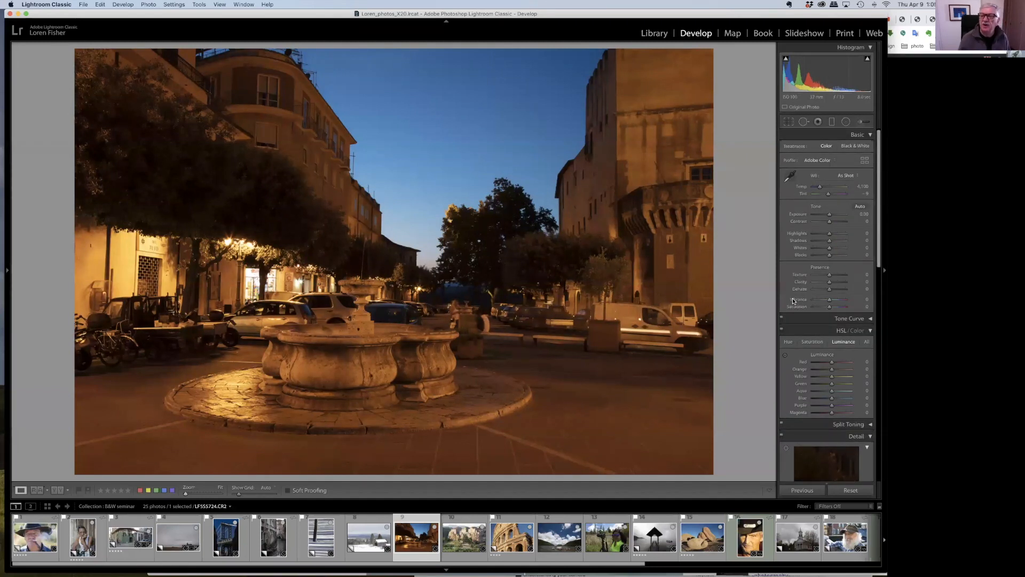
# Convert the fountain photo to black and white with the Adobe Monochrome profile and set Blacks to -28.
pyautogui.click(827, 161)
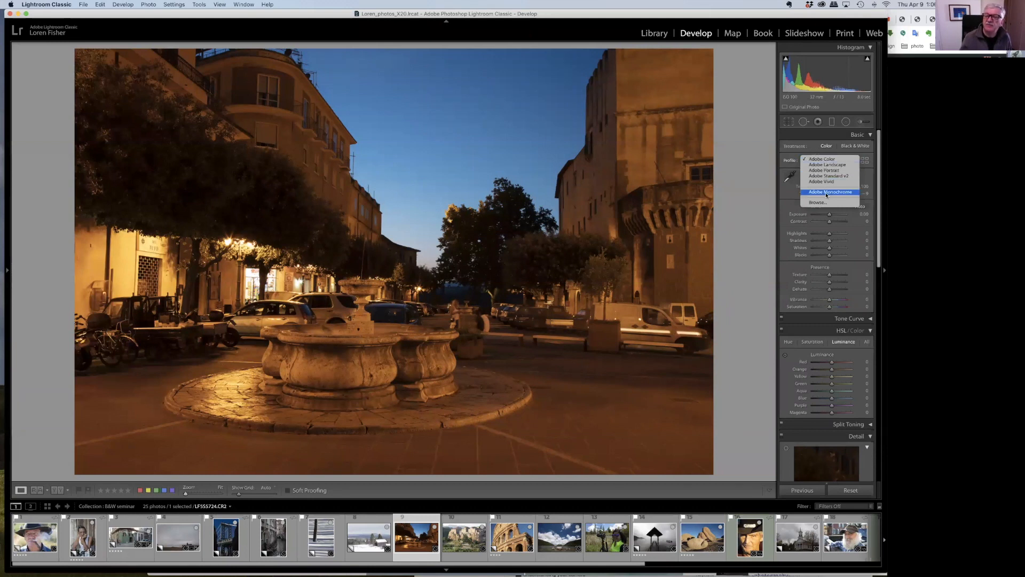
pyautogui.press('Escape')
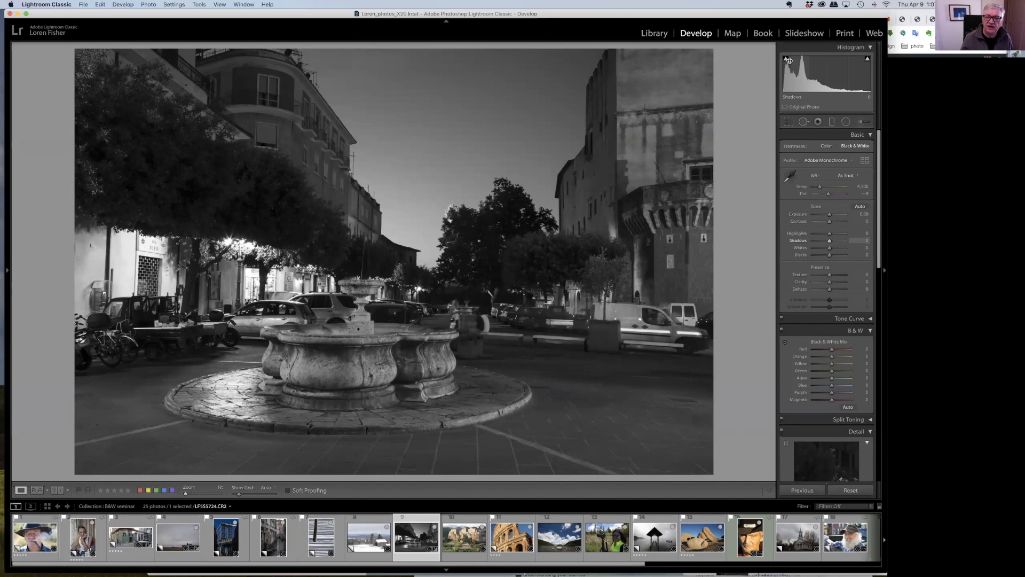
pyautogui.moveTo(786, 60)
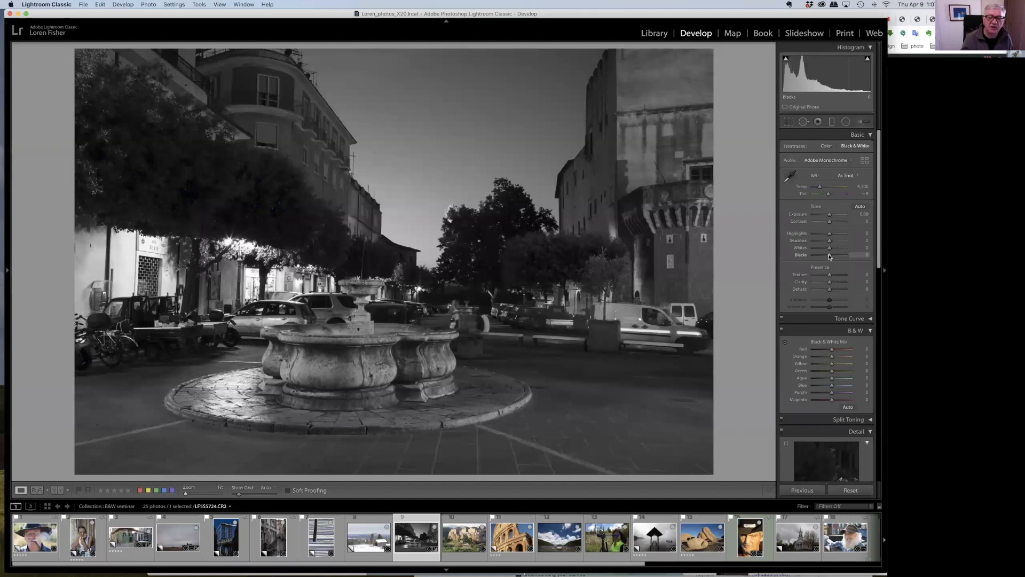
pyautogui.moveTo(830, 256); pyautogui.dragTo(825, 257)
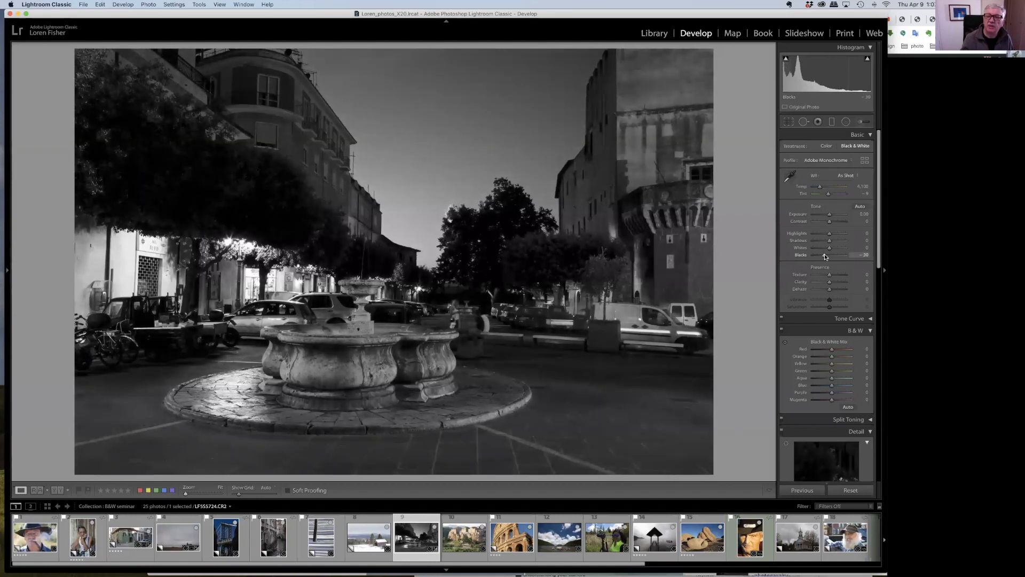
pyautogui.click(786, 58)
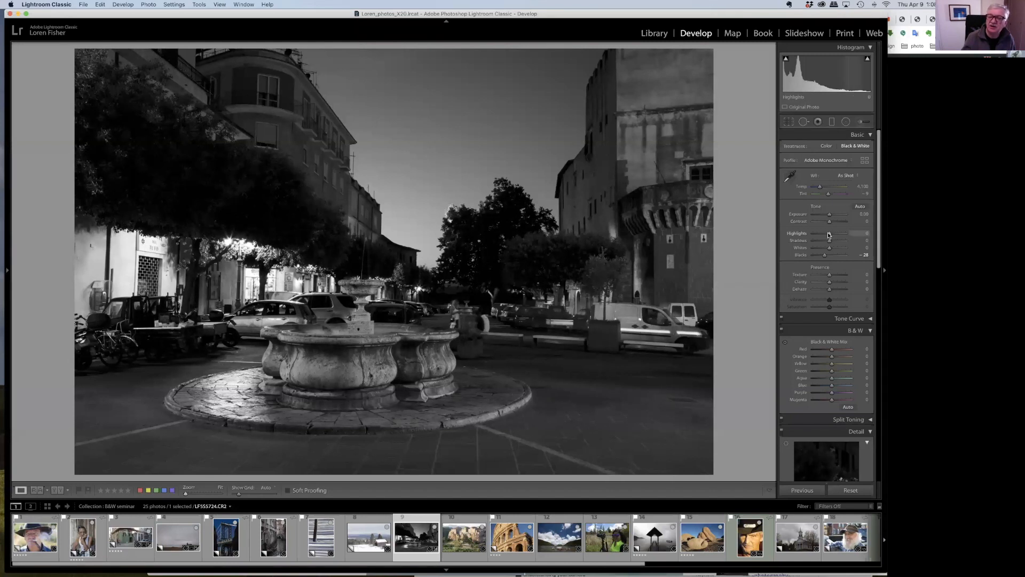
# Set Highlights to -44, and try Whites at +41 and a lower Contrast, resetting both to their defaults.
pyautogui.moveTo(828, 235); pyautogui.dragTo(820, 235)
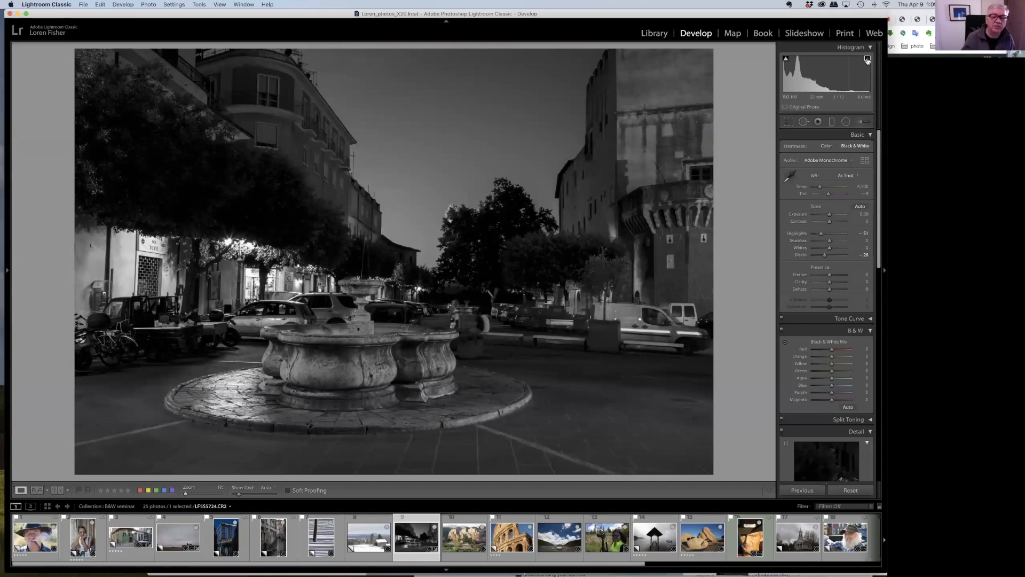
pyautogui.moveTo(831, 248); pyautogui.dragTo(836, 248)
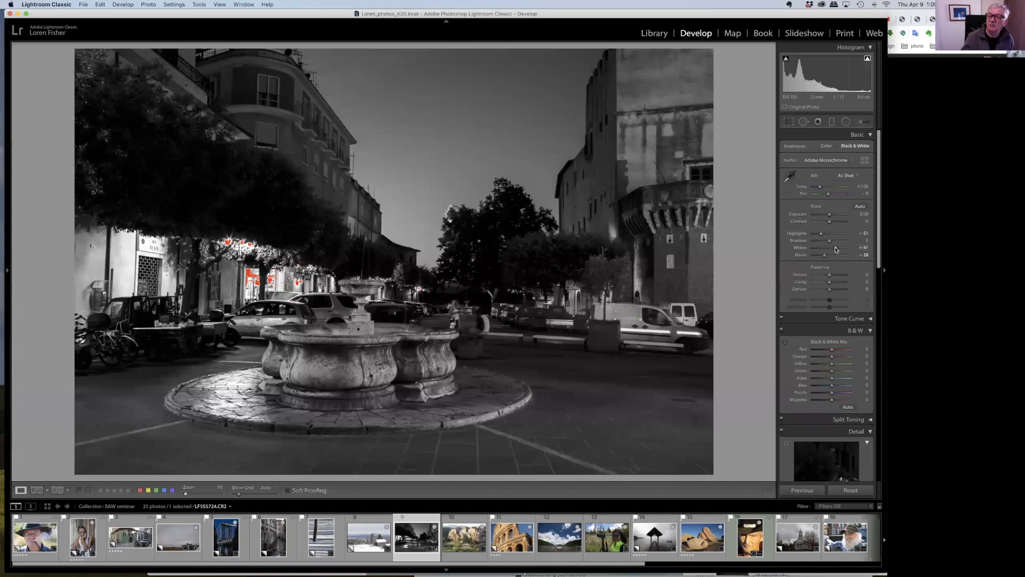
pyautogui.doubleClick(800, 248)
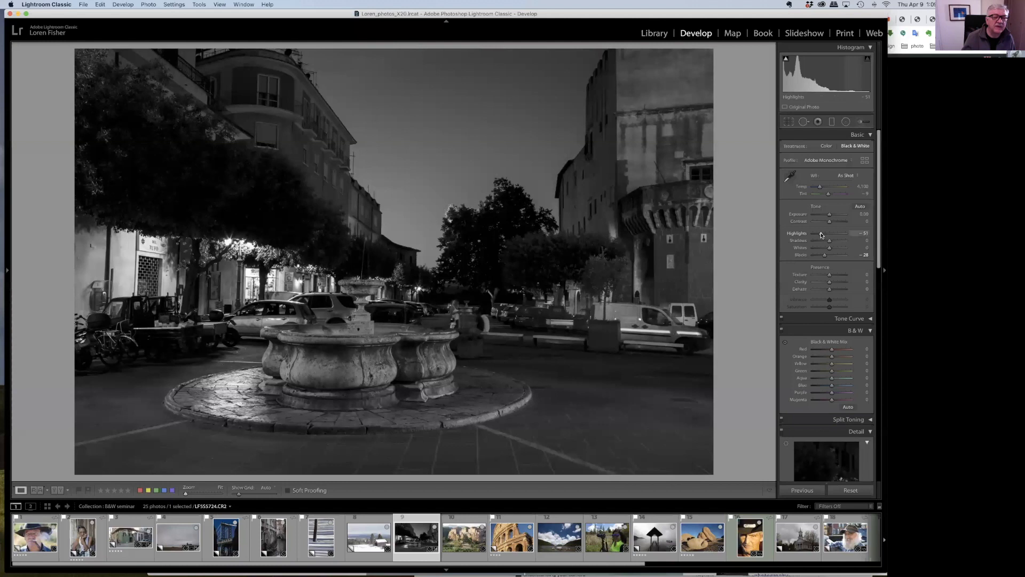
pyautogui.moveTo(821, 235); pyautogui.dragTo(821, 235)
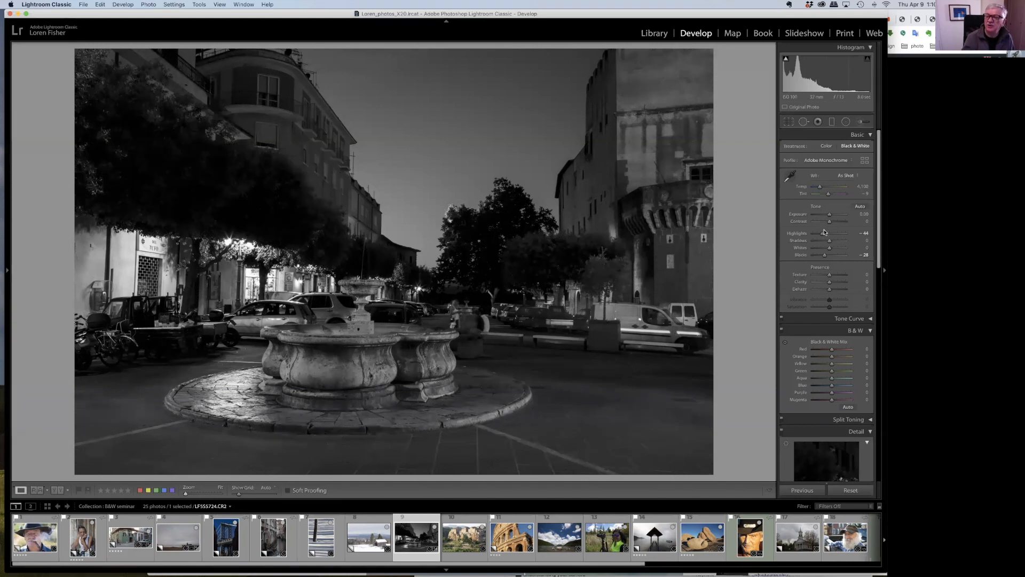
pyautogui.moveTo(831, 223); pyautogui.dragTo(826, 224)
pyautogui.doubleClick(802, 225)
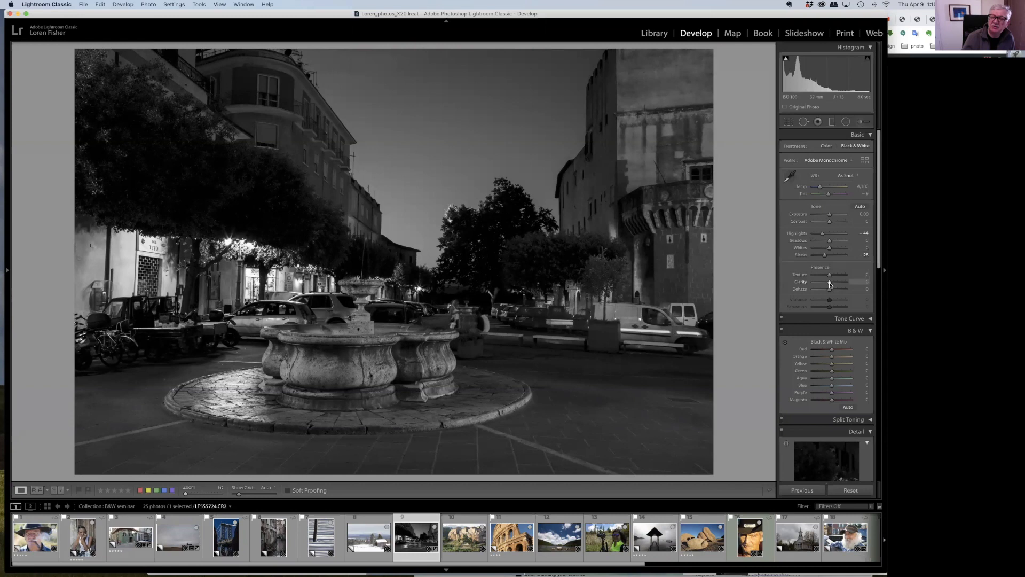
# Bring out detail in the photo by setting Clarity to +19 and Texture to +29.
pyautogui.moveTo(831, 284); pyautogui.dragTo(835, 284)
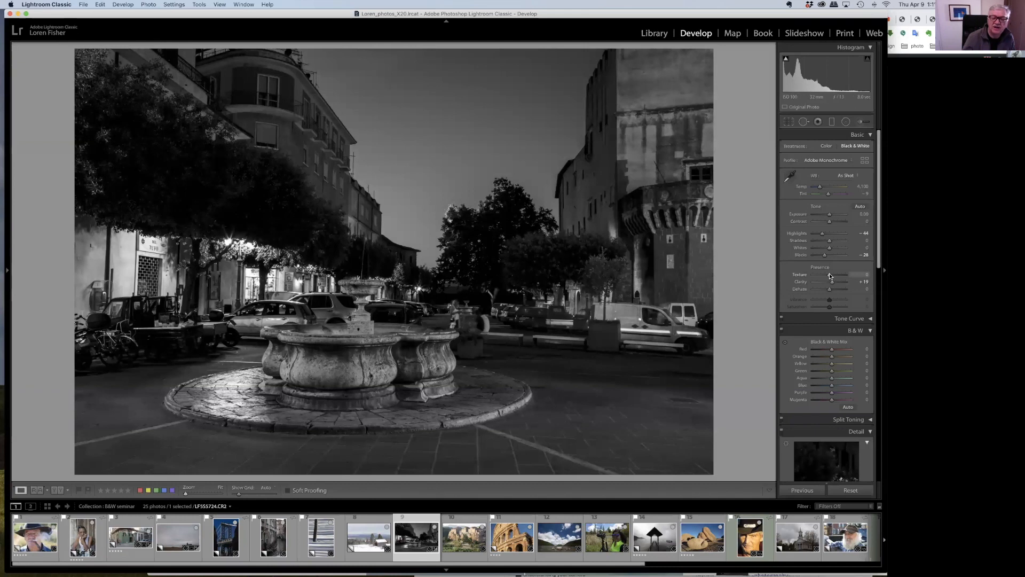
pyautogui.moveTo(833, 275); pyautogui.dragTo(831, 275)
pyautogui.moveTo(835, 276); pyautogui.dragTo(841, 276)
# Try Dehaze at +100, settle it at -49, and raise Clarity to +34.
pyautogui.moveTo(831, 290); pyautogui.dragTo(850, 291)
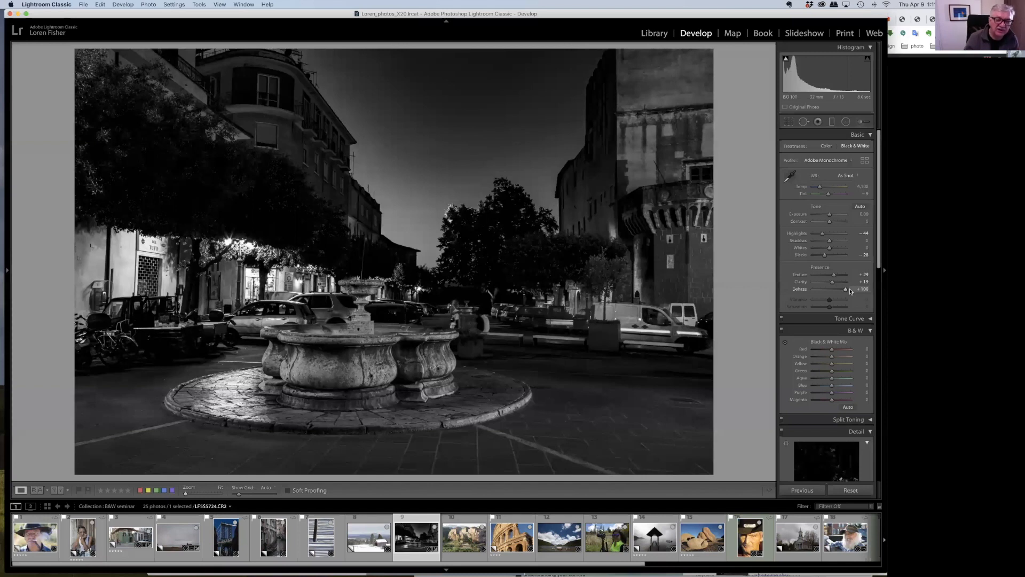
pyautogui.moveTo(851, 291); pyautogui.dragTo(820, 292)
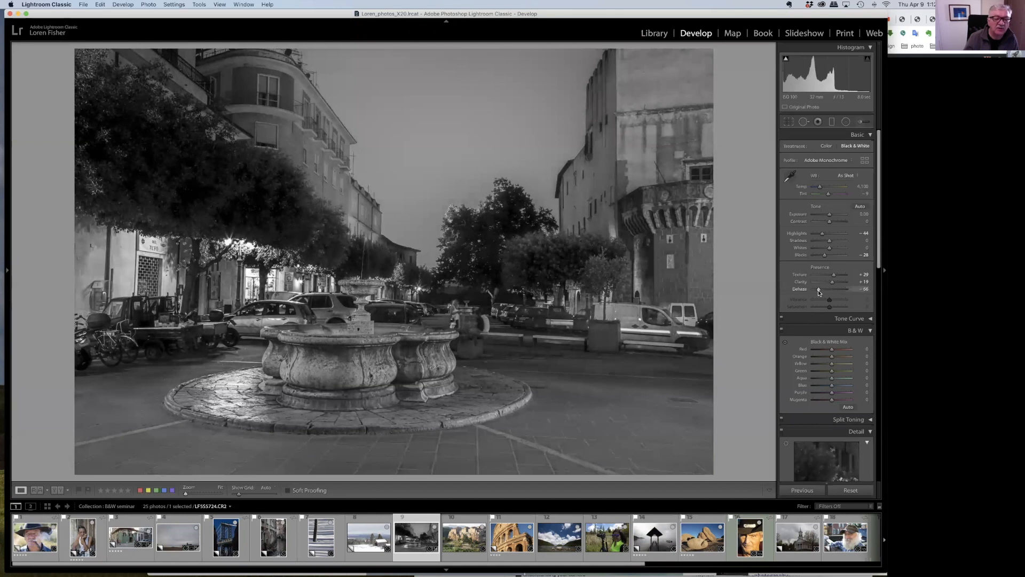
pyautogui.moveTo(820, 292); pyautogui.dragTo(835, 283)
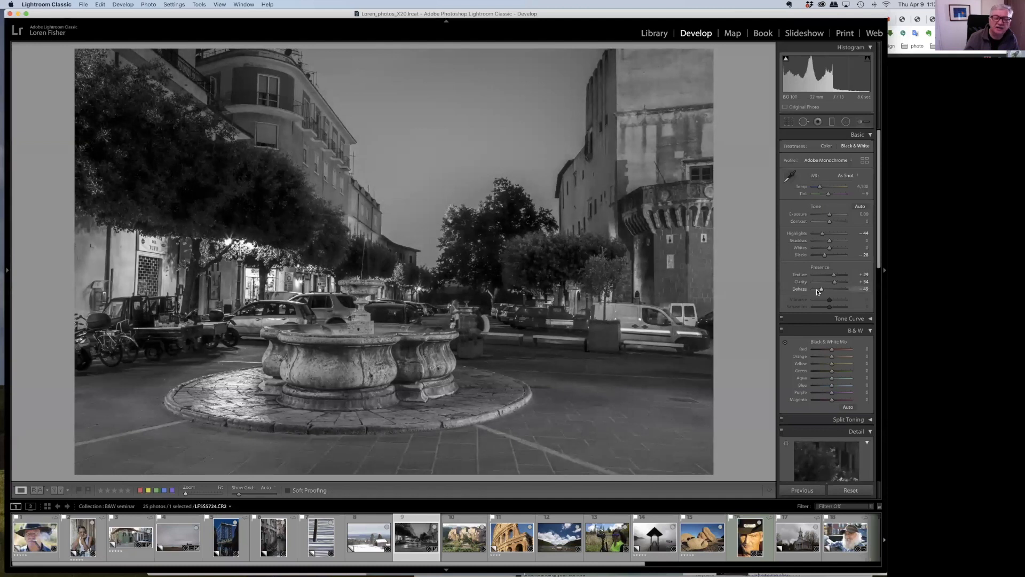
pyautogui.click(787, 59)
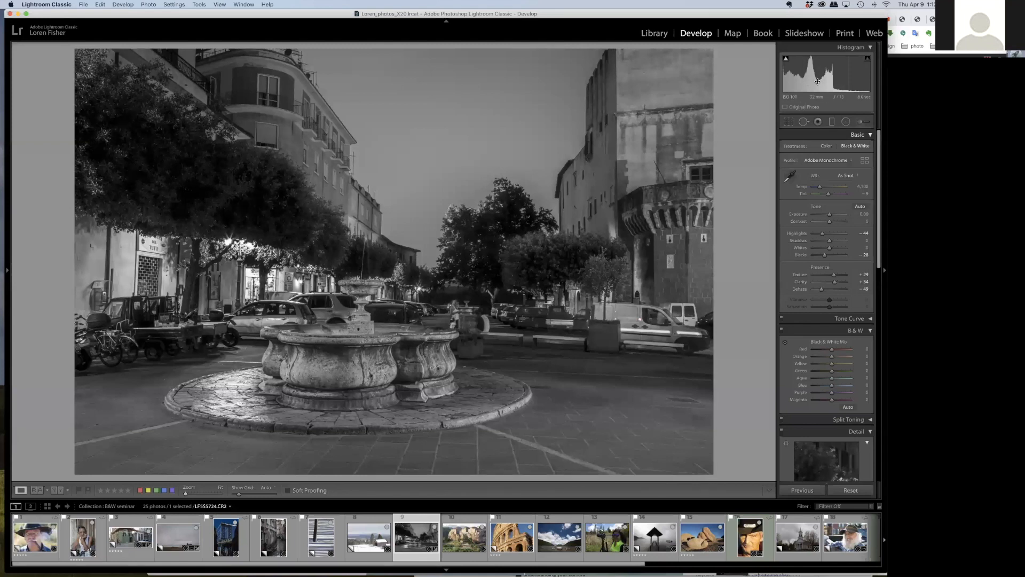
pyautogui.moveTo(787, 59)
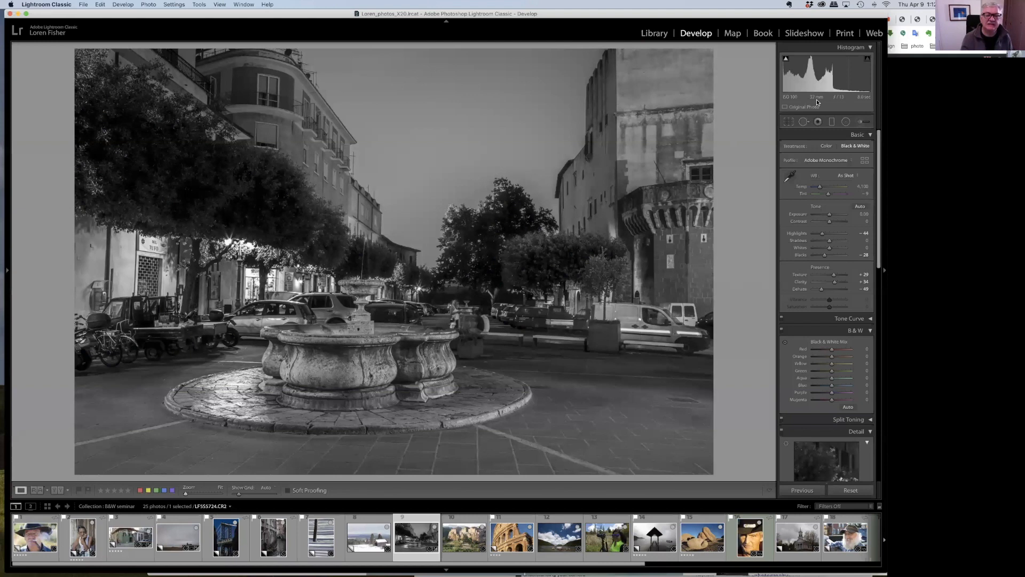
pyautogui.press('alt')
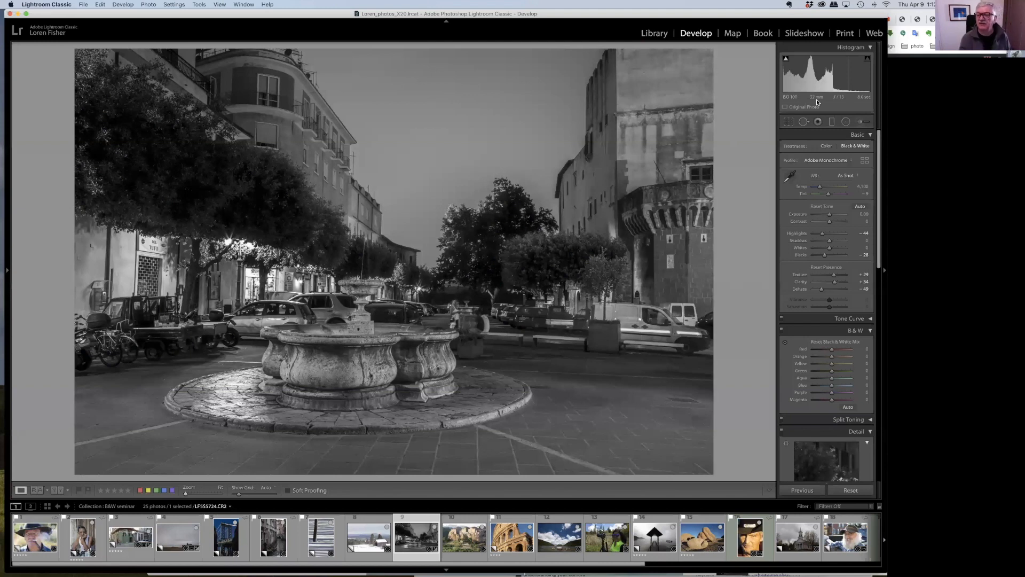
pyautogui.press('alt')
pyautogui.press('alt')
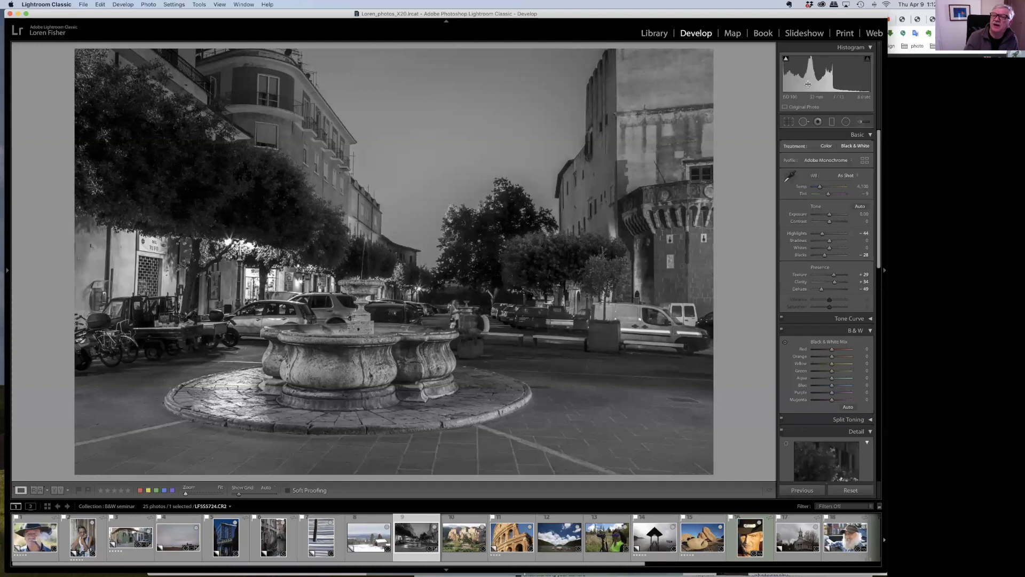
pyautogui.moveTo(786, 62)
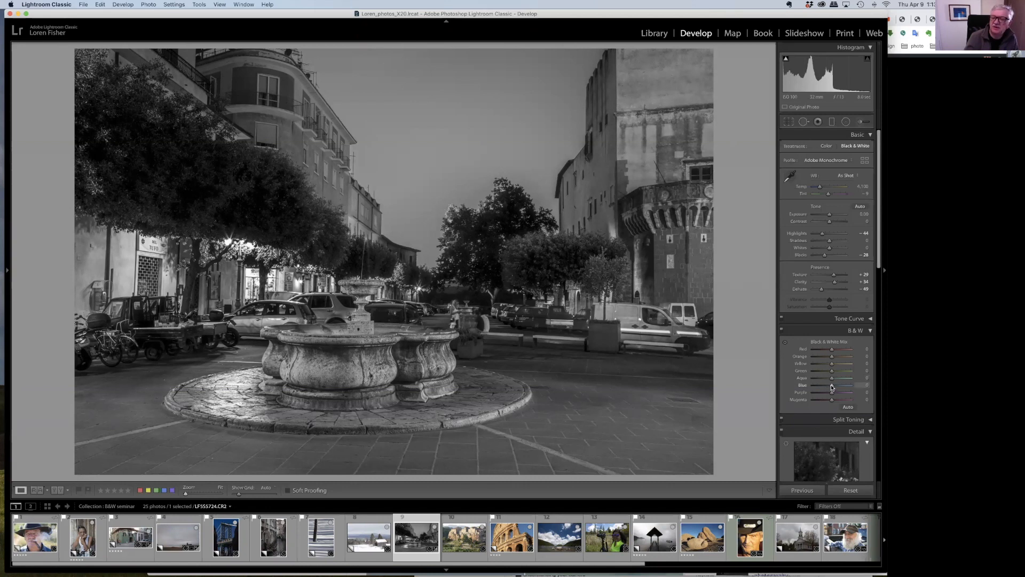
# In the Black & White Mix, set Blue to -63, test Orange at both extremes, and settle it at -13.
pyautogui.moveTo(831, 385)
pyautogui.mouseDown()
pyautogui.moveTo(807, 390)
pyautogui.moveTo(866, 385)
pyautogui.moveTo(801, 392)
pyautogui.moveTo(820, 388)
pyautogui.mouseUp()
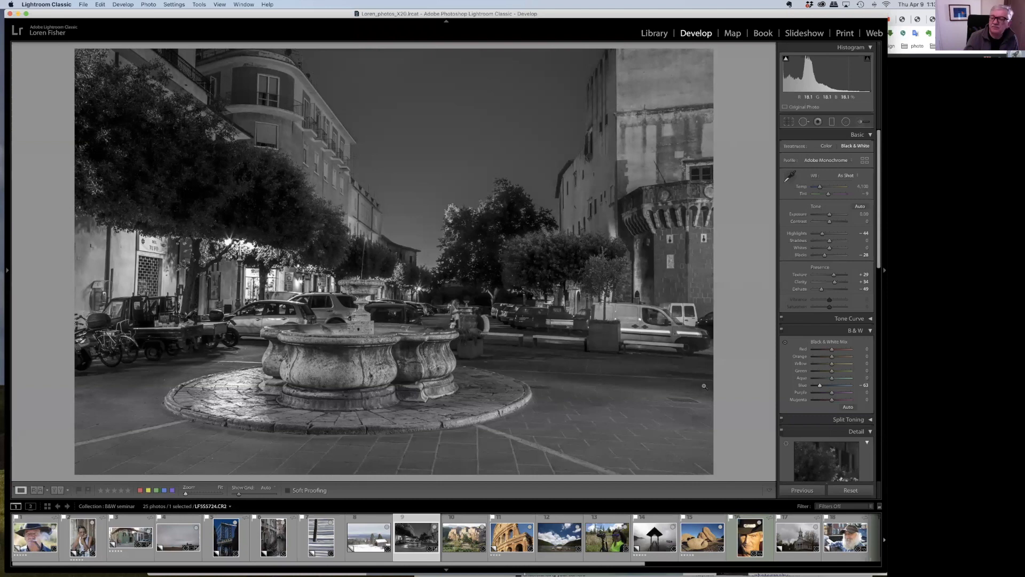
pyautogui.click(823, 360)
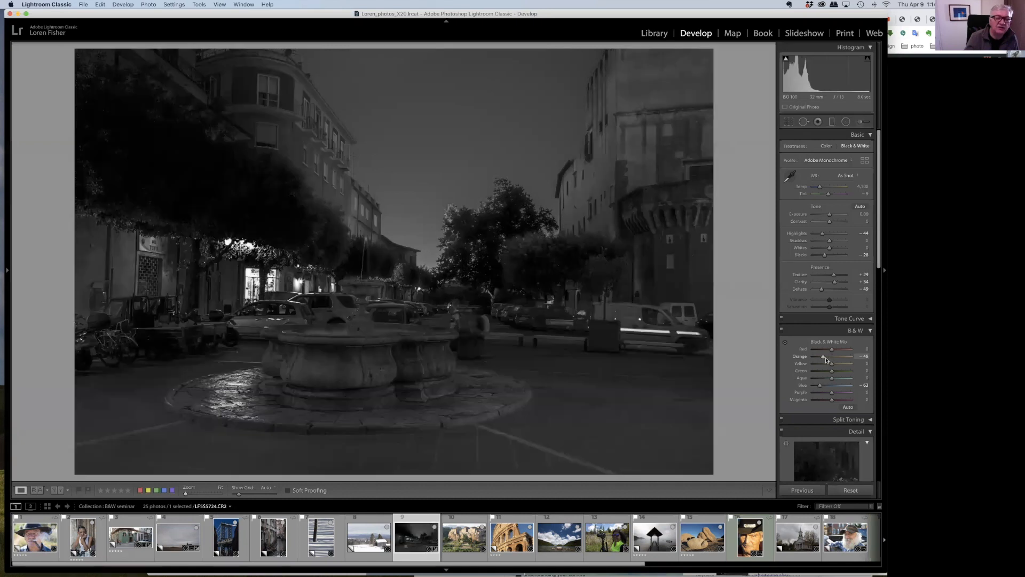
pyautogui.moveTo(838, 359)
pyautogui.mouseDown()
pyautogui.moveTo(828, 359)
pyautogui.moveTo(838, 355)
pyautogui.mouseUp()
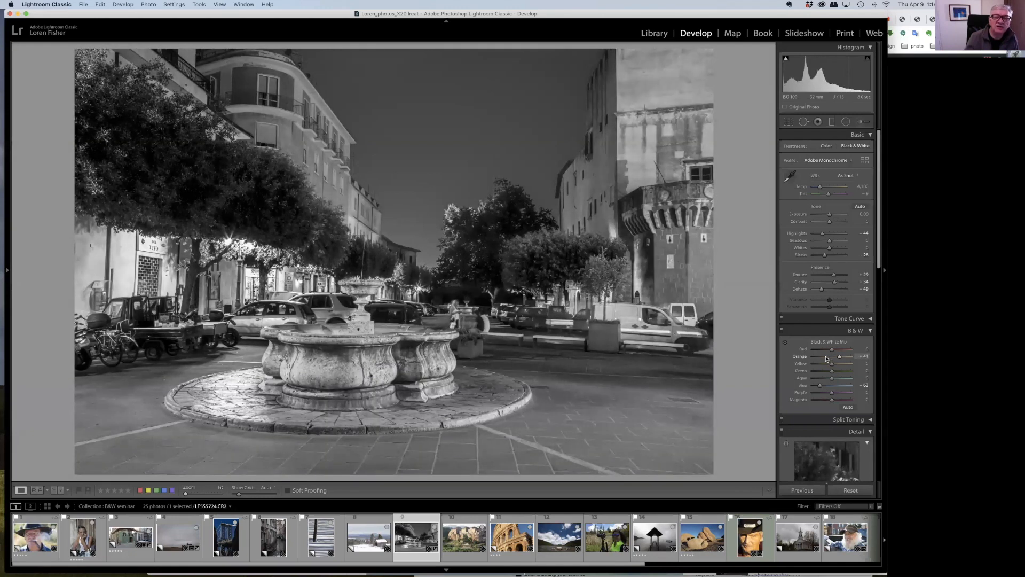
pyautogui.click(816, 356)
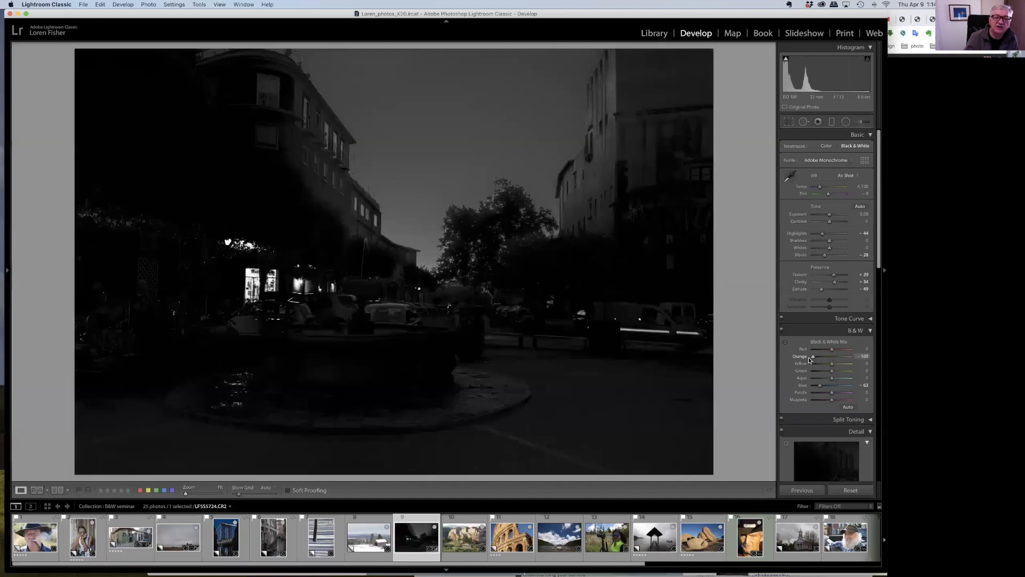
pyautogui.doubleClick(824, 356)
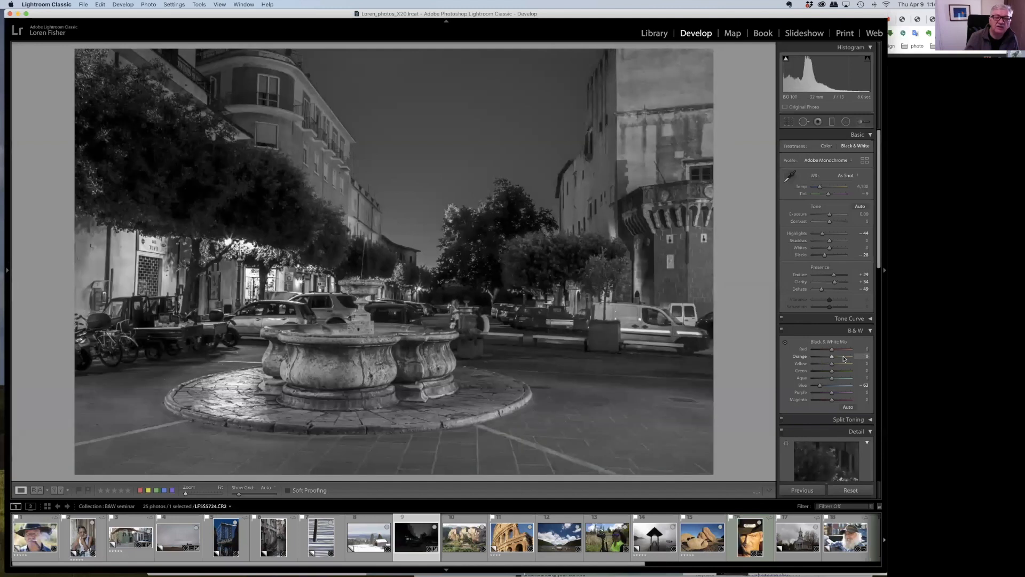
pyautogui.click(857, 357)
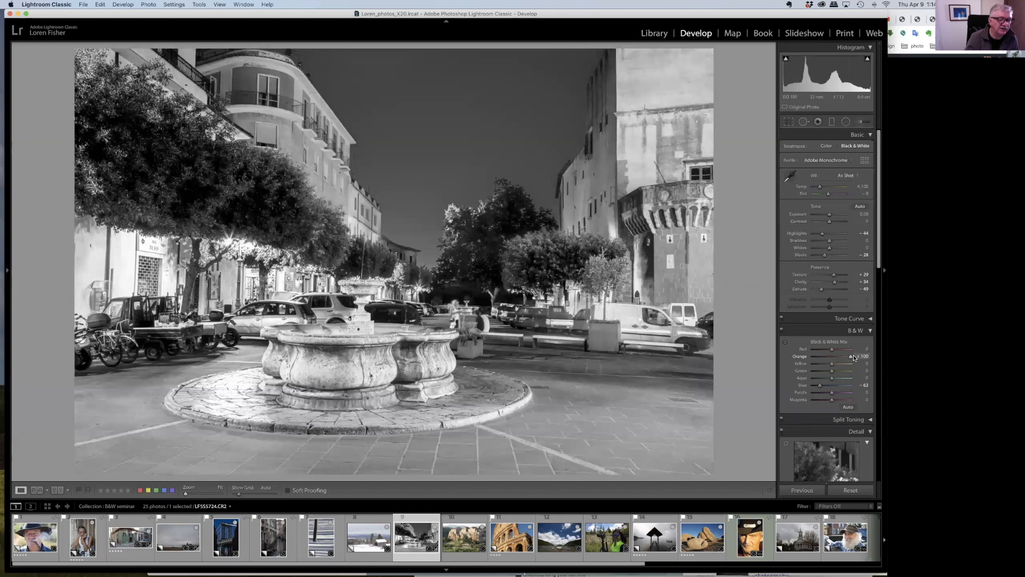
pyautogui.click(846, 357)
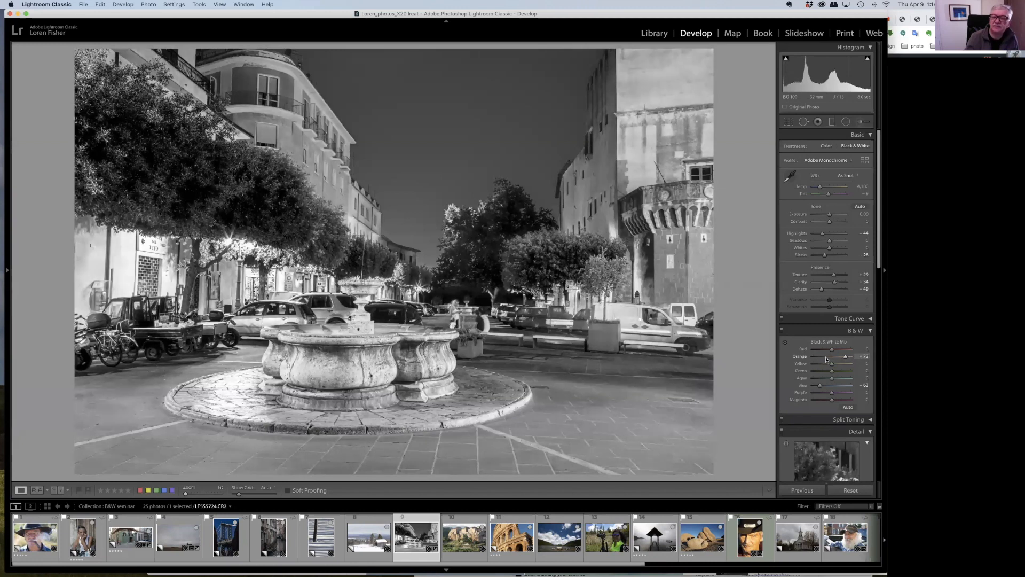
pyautogui.click(830, 357)
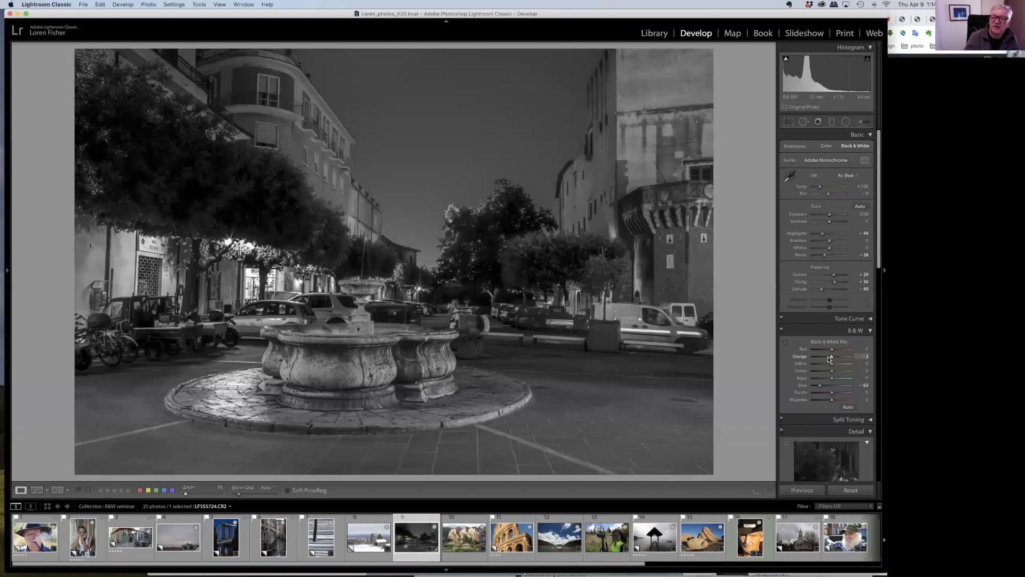
pyautogui.click(828, 356)
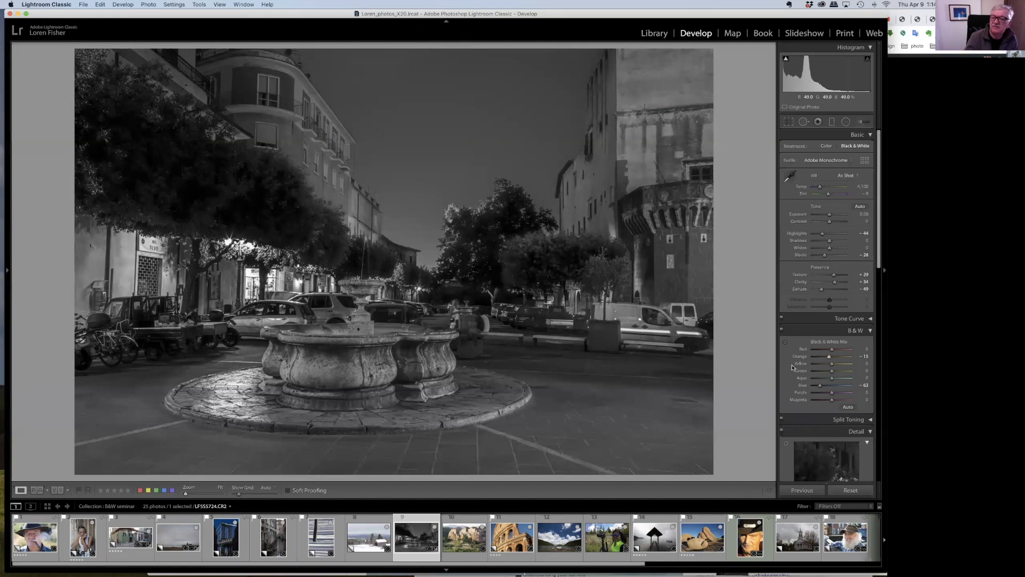
# Lower Yellow in the Black & White Mix to -66, comparing the result with the colour version along the way.
pyautogui.click(820, 363)
pyautogui.click(823, 364)
pyautogui.moveTo(823, 365); pyautogui.dragTo(821, 365)
pyautogui.moveTo(222, 389); pyautogui.dragTo(223, 403)
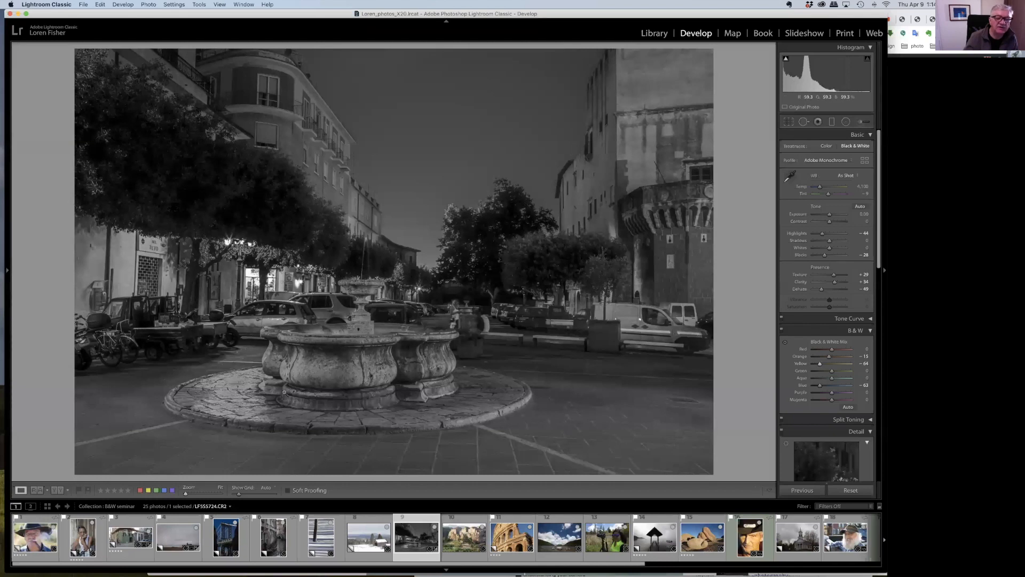
pyautogui.moveTo(819, 365); pyautogui.dragTo(815, 365)
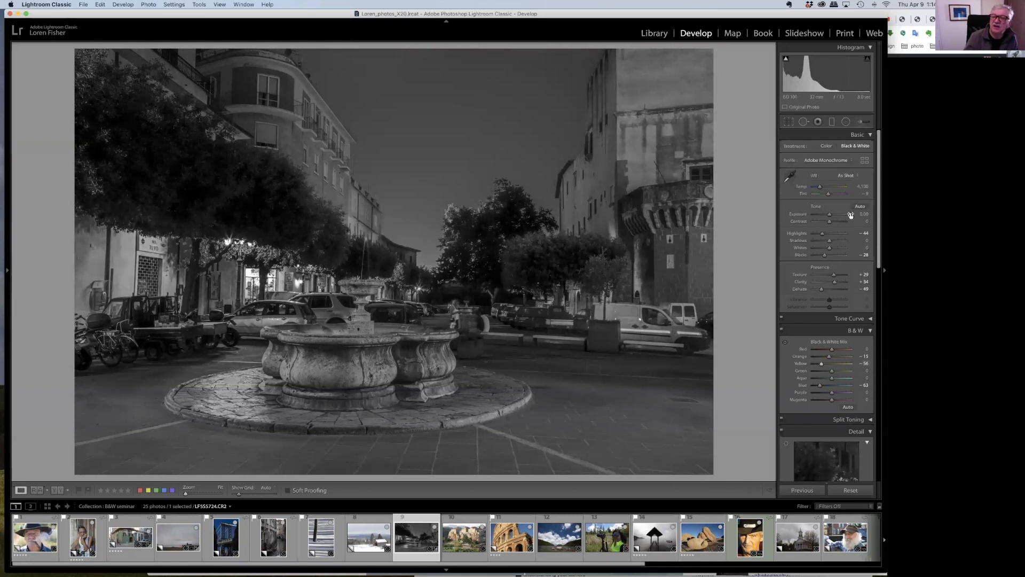
pyautogui.click(826, 146)
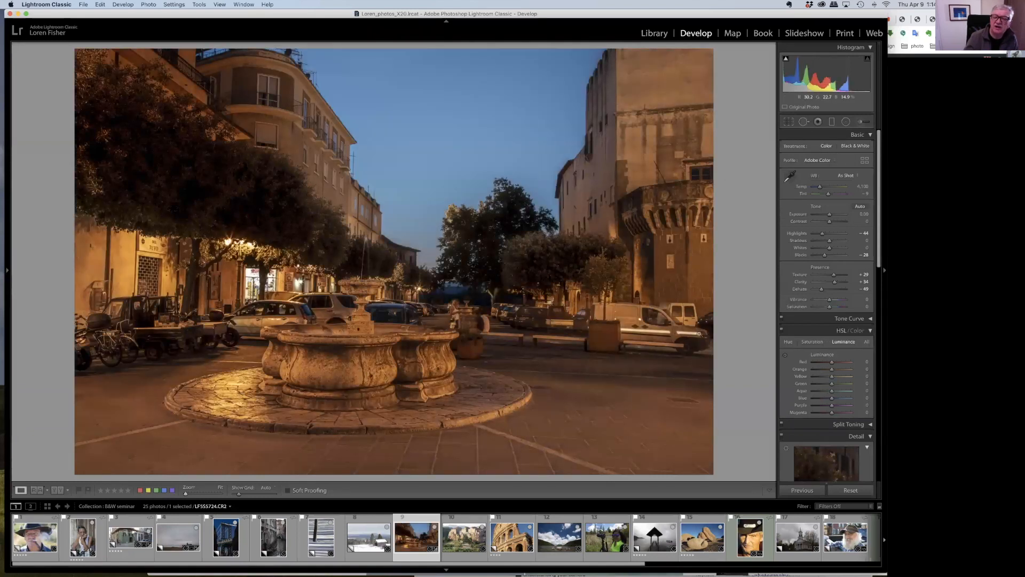
pyautogui.click(856, 147)
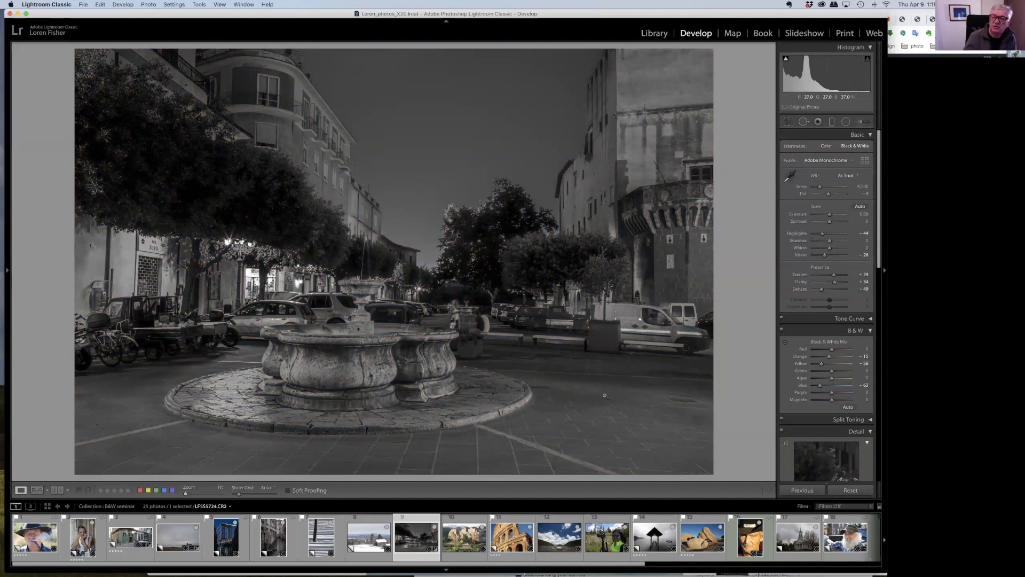
pyautogui.moveTo(822, 366); pyautogui.dragTo(819, 366)
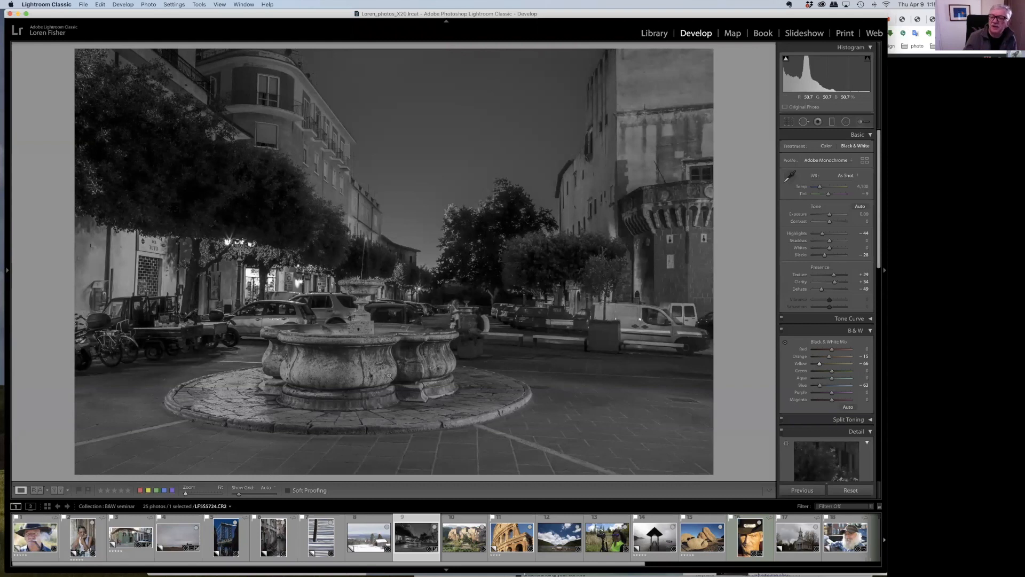
# Use targeted adjustment on the fountain to test Orange at +96, settle it at -12, and exit the tool.
pyautogui.click(786, 342)
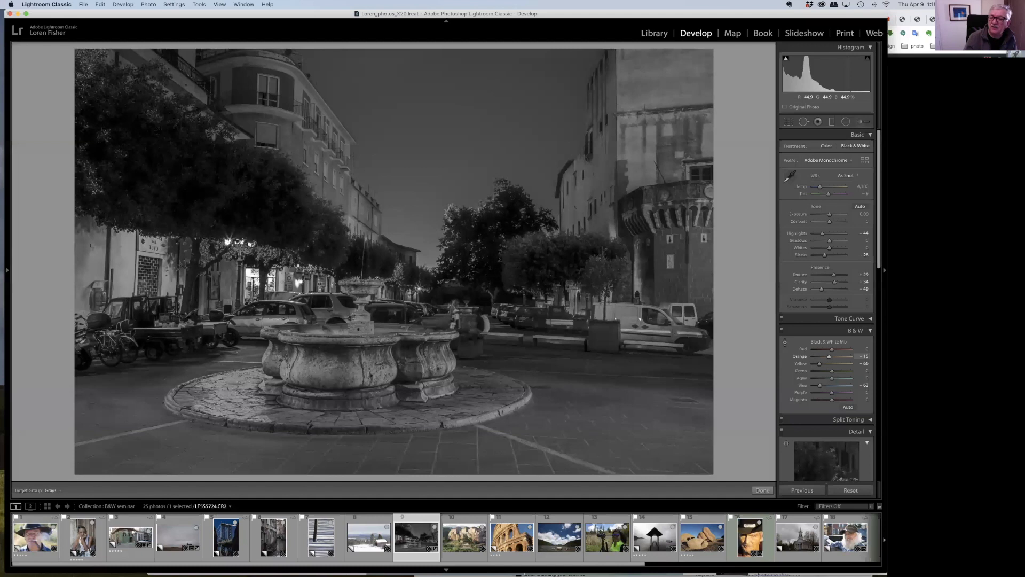
pyautogui.moveTo(337, 363); pyautogui.dragTo(336, 299)
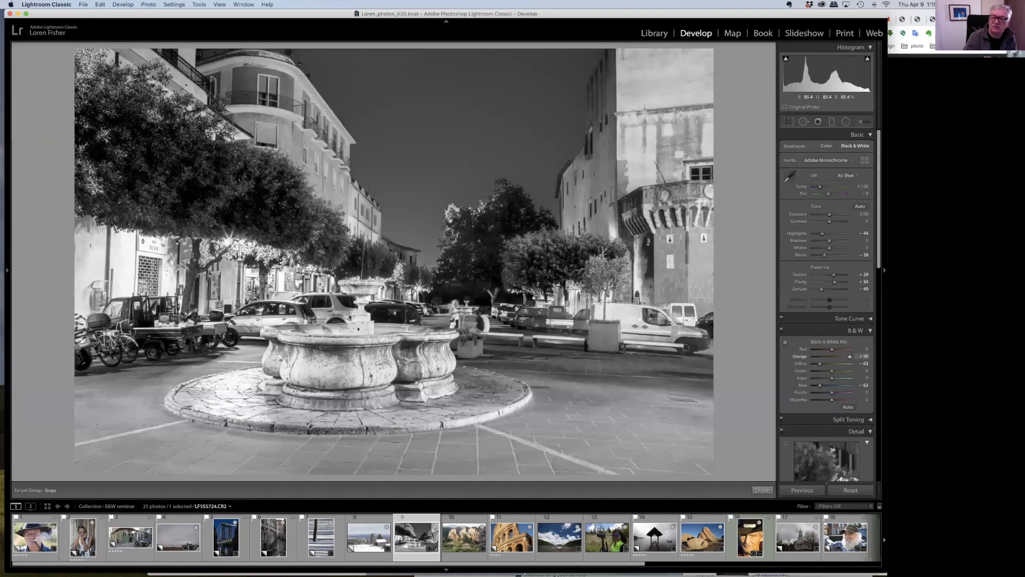
pyautogui.moveTo(337, 299); pyautogui.dragTo(336, 366)
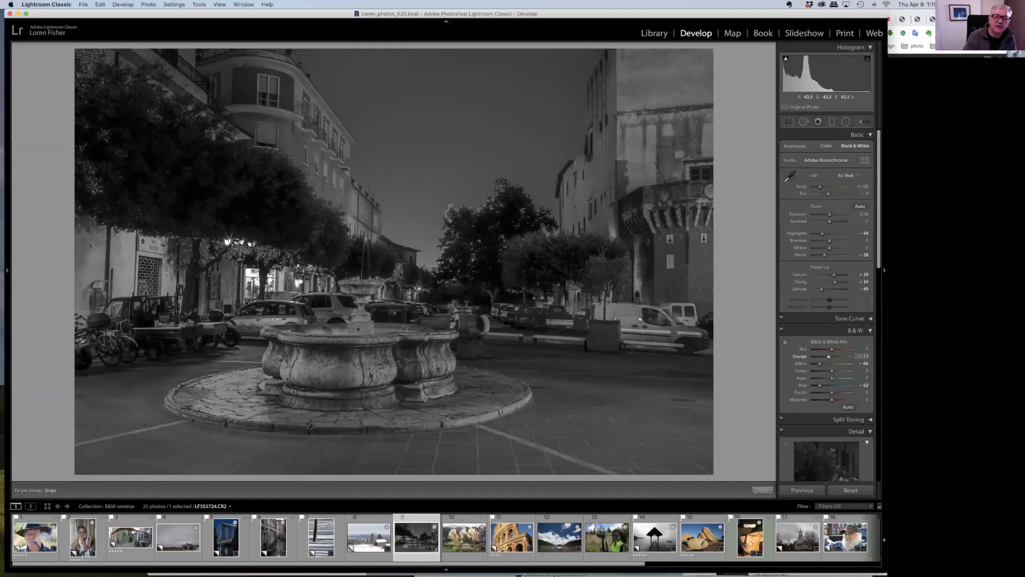
pyautogui.moveTo(641, 361); pyautogui.dragTo(642, 359)
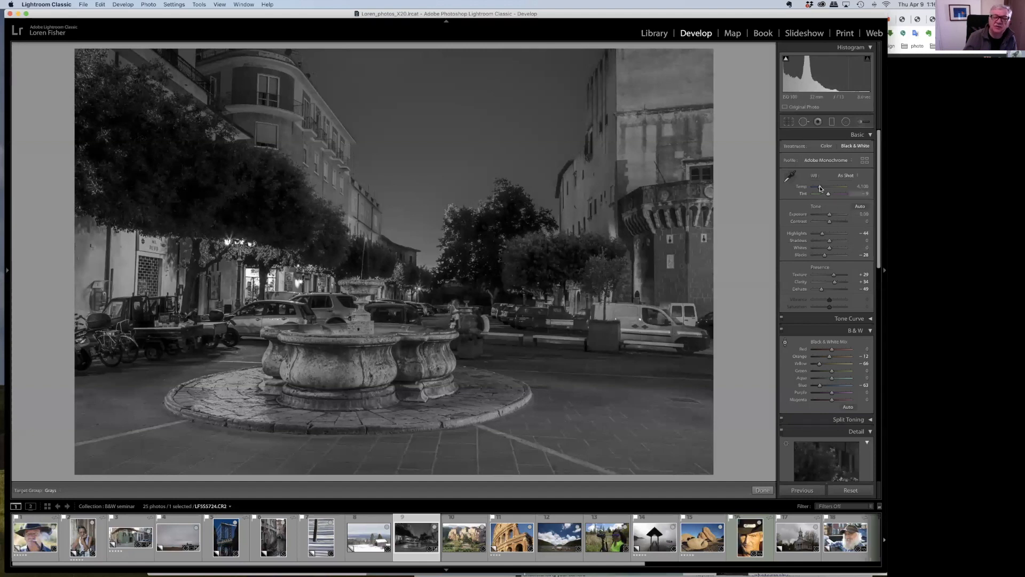
pyautogui.press('Escape')
# Try Temp at 11,132 and Tint at +118, checking the colour version, and settle on Temp 7,708 and Tint -20.
pyautogui.moveTo(820, 189)
pyautogui.mouseDown()
pyautogui.moveTo(849, 188)
pyautogui.moveTo(831, 189)
pyautogui.mouseUp()
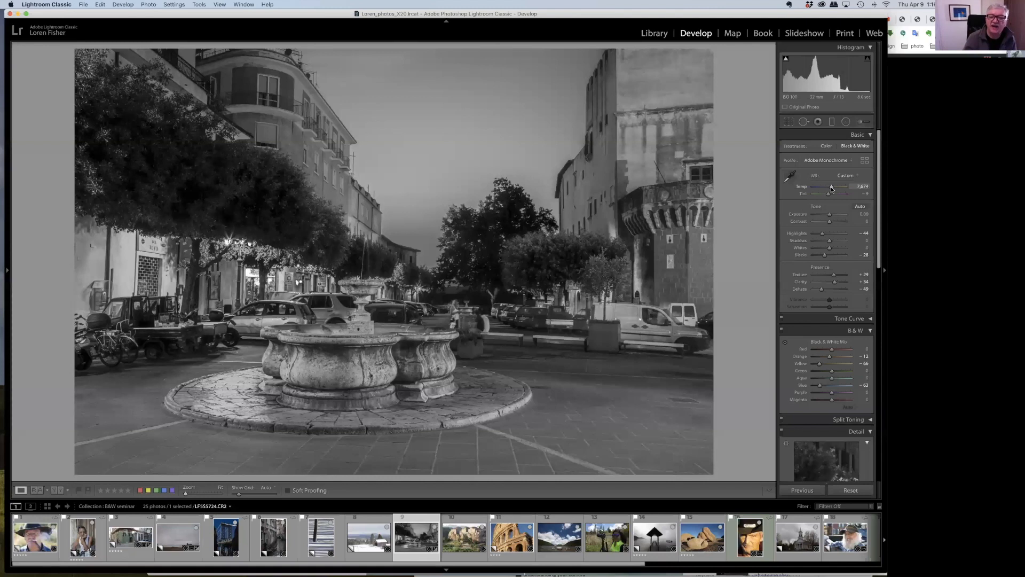
pyautogui.moveTo(831, 189)
pyautogui.mouseDown()
pyautogui.moveTo(810, 190)
pyautogui.moveTo(835, 190)
pyautogui.mouseUp()
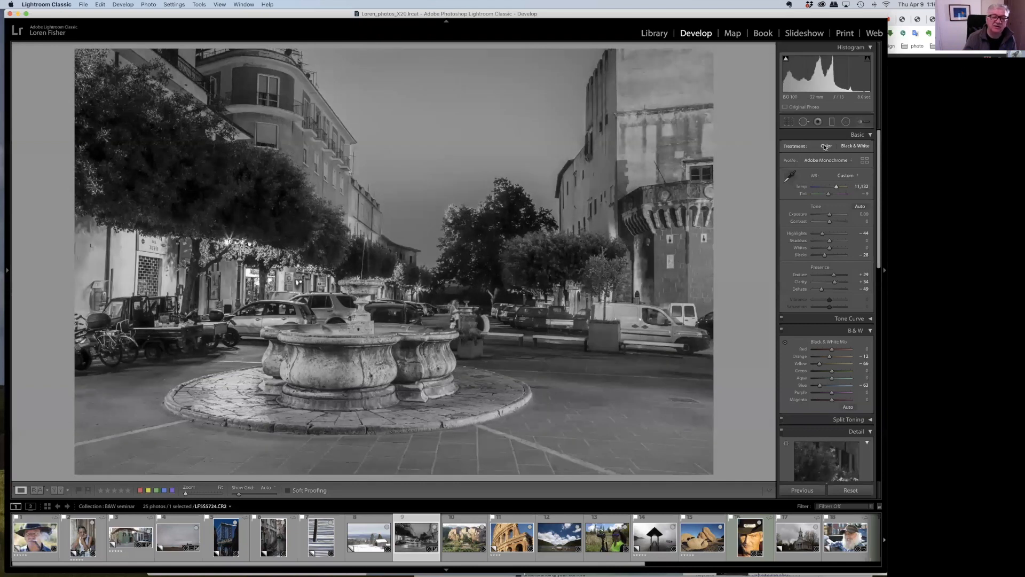
pyautogui.click(825, 146)
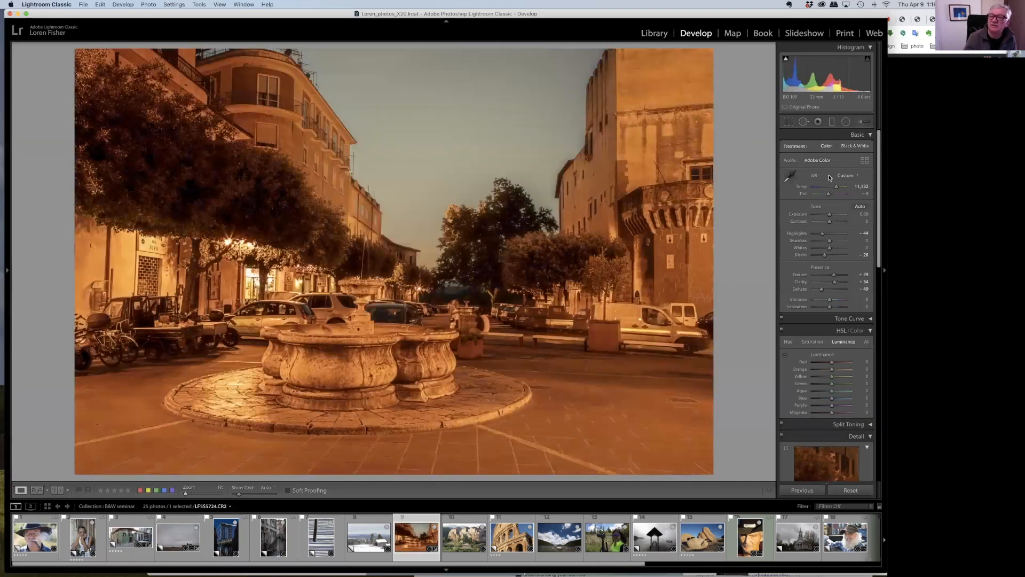
pyautogui.click(855, 147)
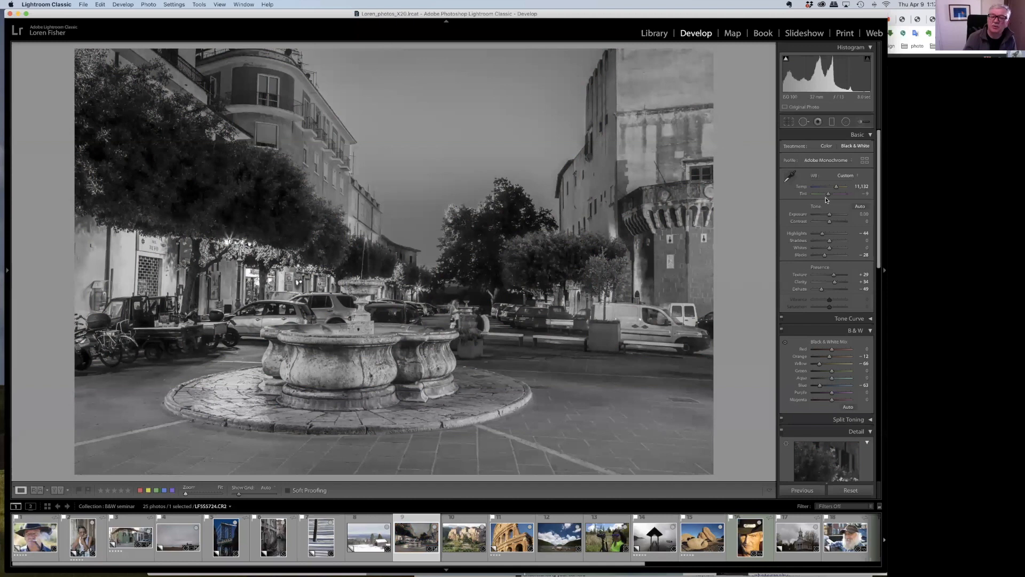
pyautogui.moveTo(827, 195); pyautogui.dragTo(841, 195)
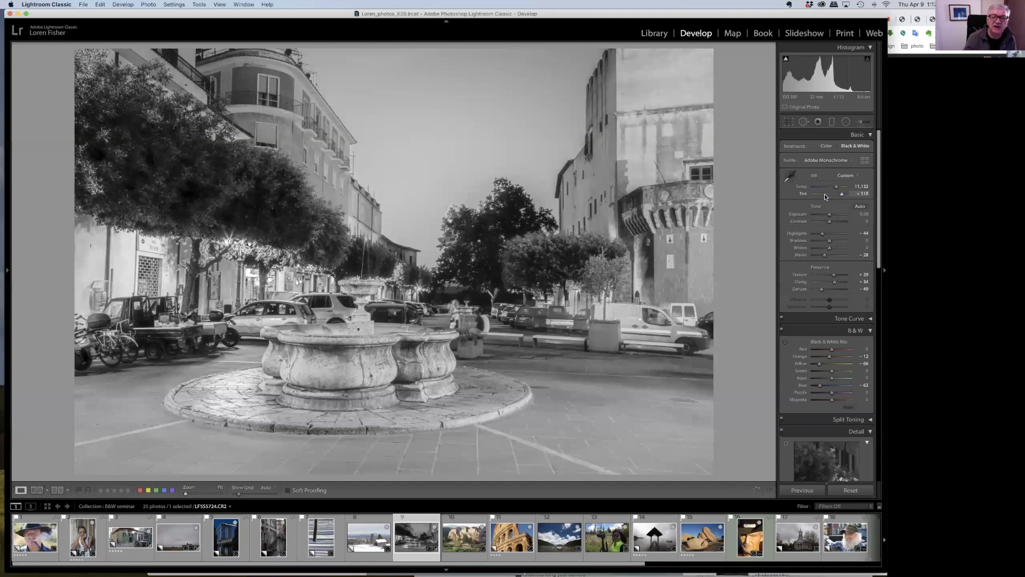
pyautogui.click(826, 194)
pyautogui.moveTo(827, 195); pyautogui.dragTo(826, 194)
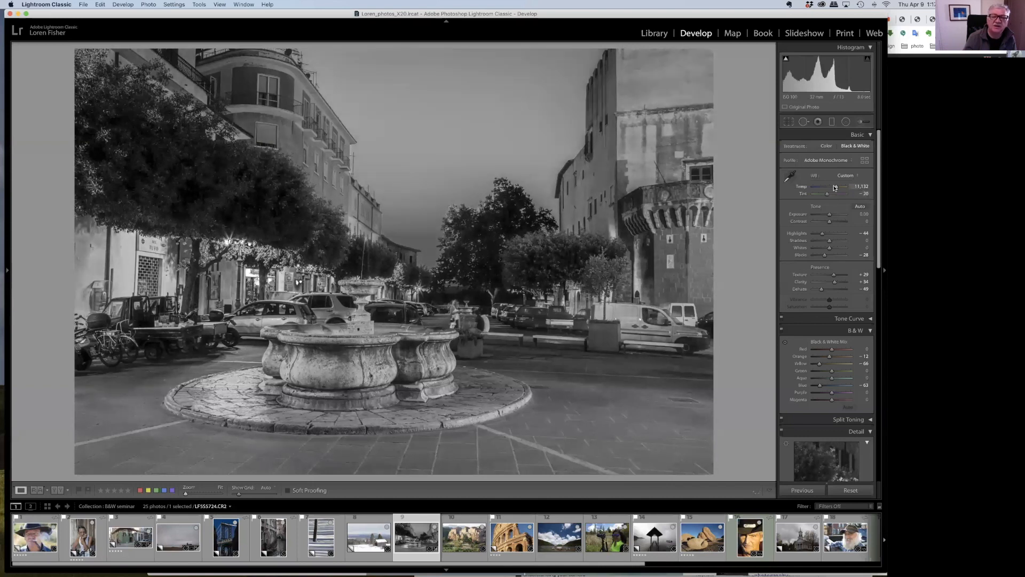
pyautogui.moveTo(832, 188); pyautogui.dragTo(828, 190)
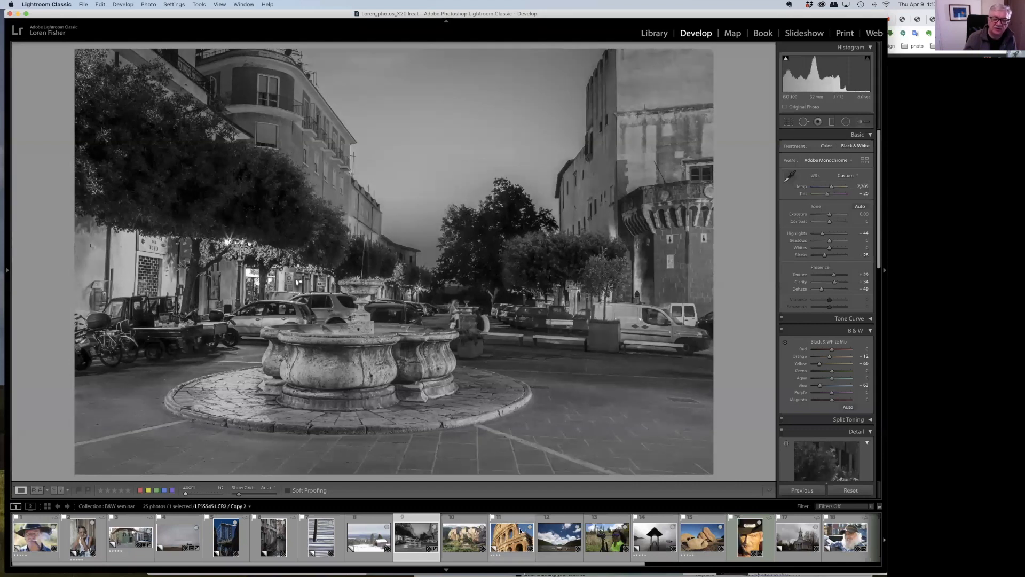
# Convert the cliffside village photo to black and white and set Highlights to -100 and Exposure to -0.60.
pyautogui.click(468, 536)
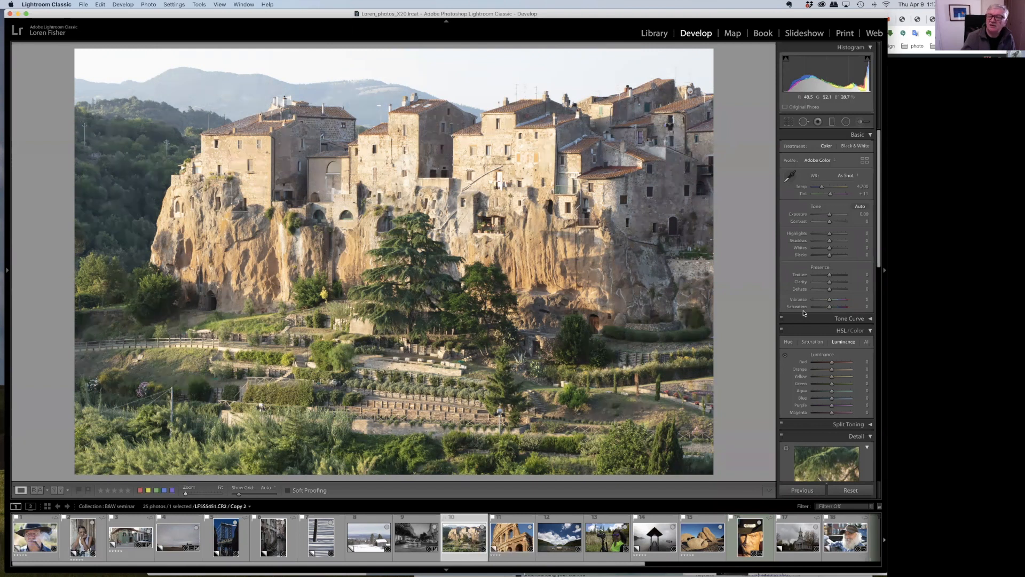
pyautogui.click(857, 146)
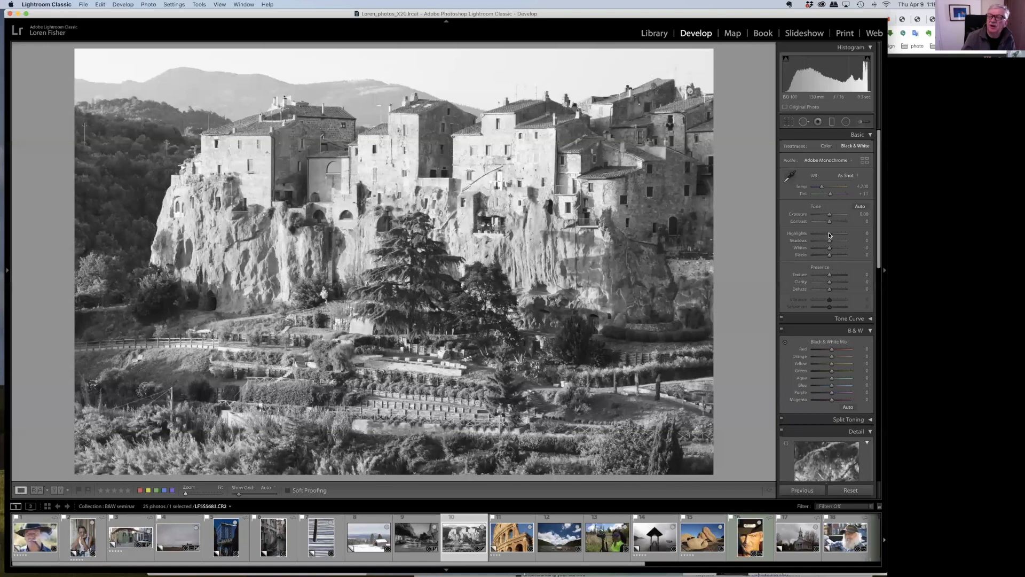
pyautogui.moveTo(830, 235); pyautogui.dragTo(810, 239)
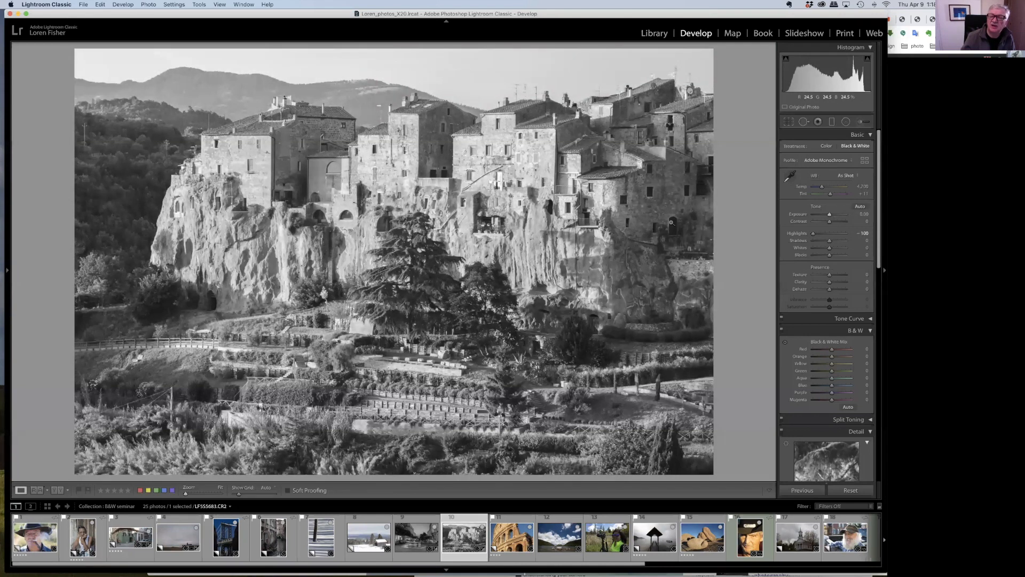
pyautogui.moveTo(830, 213); pyautogui.dragTo(825, 214)
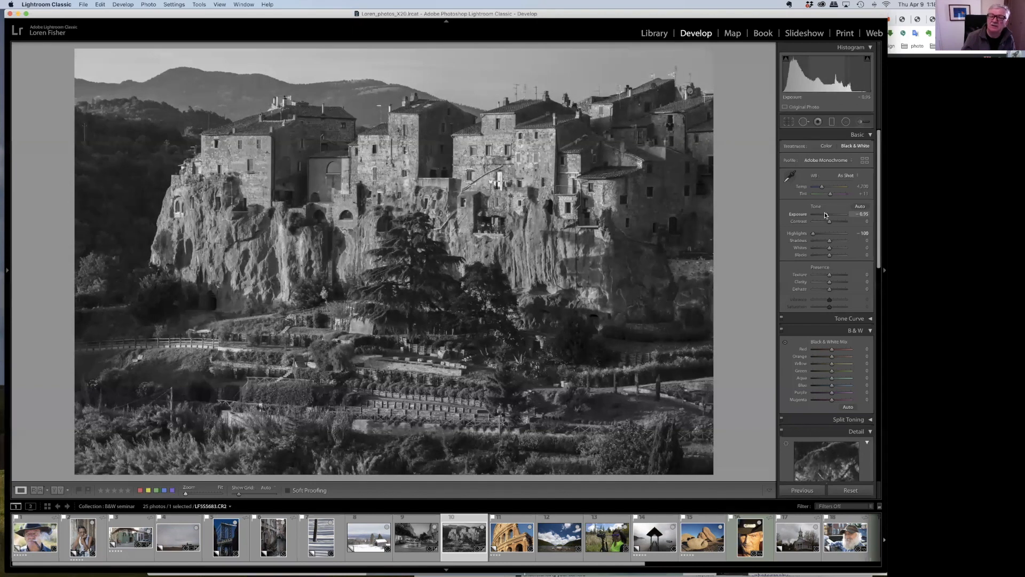
pyautogui.moveTo(825, 214); pyautogui.dragTo(827, 214)
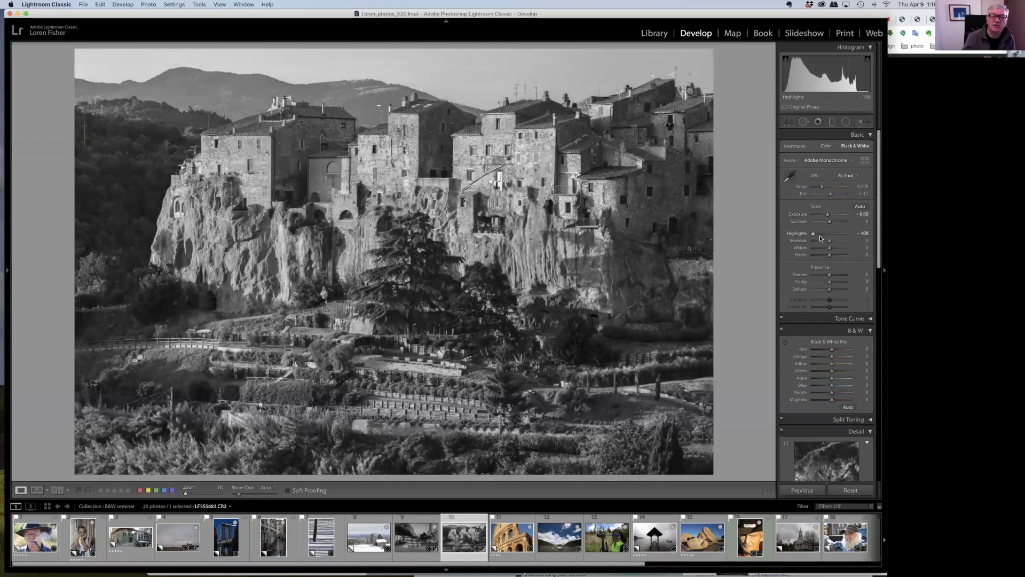
# Check the village photo in colour, return to black and white, and try Orange at -38 and Yellow at -66, resetting Orange.
pyautogui.click(826, 146)
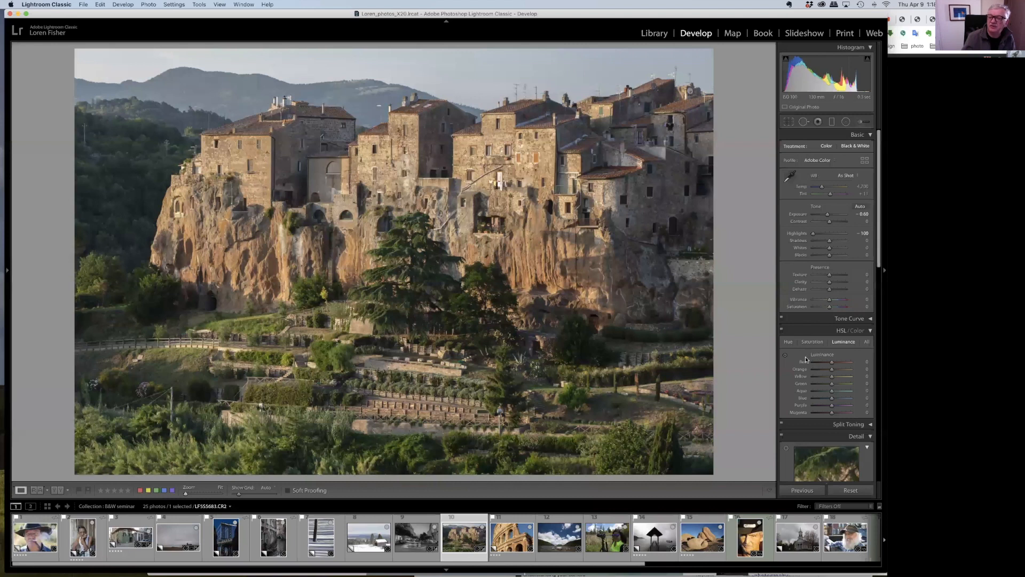
pyautogui.press('v')
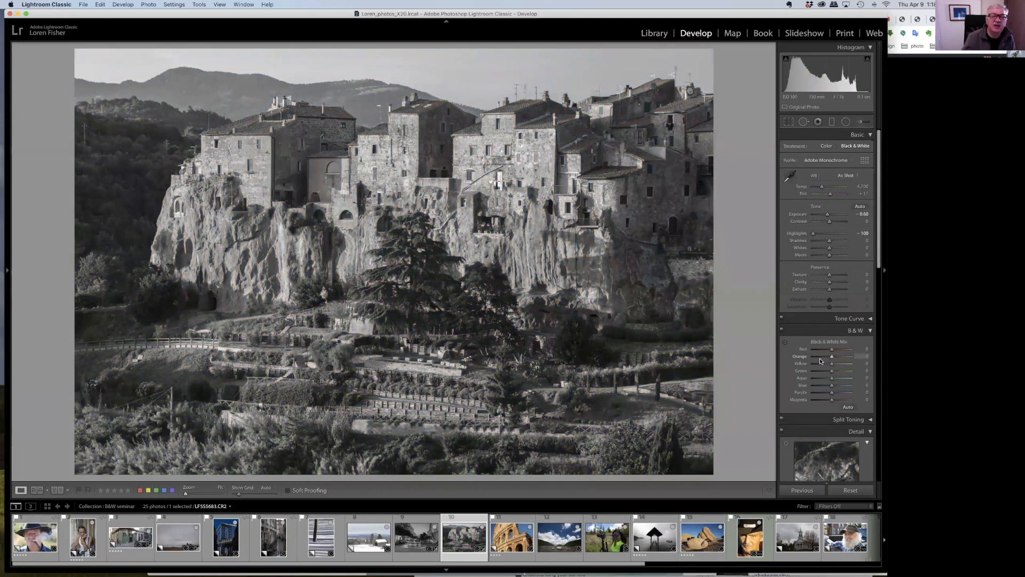
pyautogui.moveTo(822, 358)
pyautogui.mouseDown()
pyautogui.moveTo(844, 354)
pyautogui.moveTo(818, 358)
pyautogui.moveTo(833, 367)
pyautogui.mouseUp()
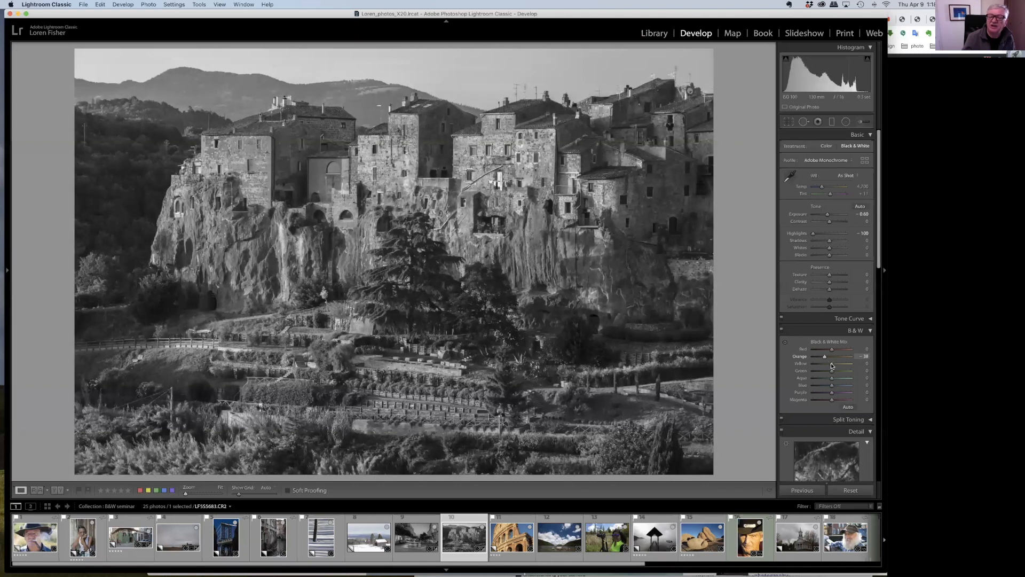
pyautogui.click(825, 365)
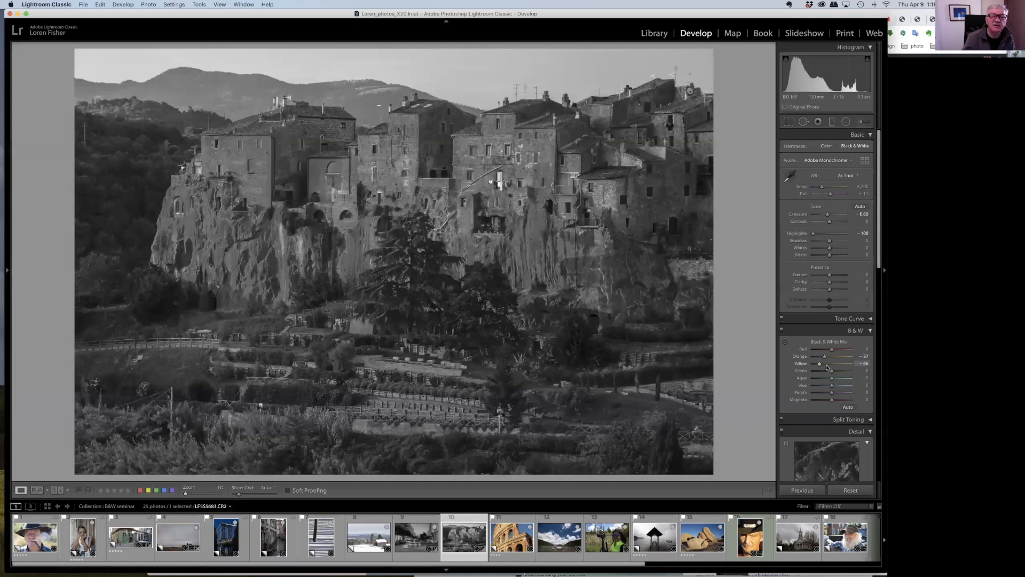
pyautogui.doubleClick(801, 356)
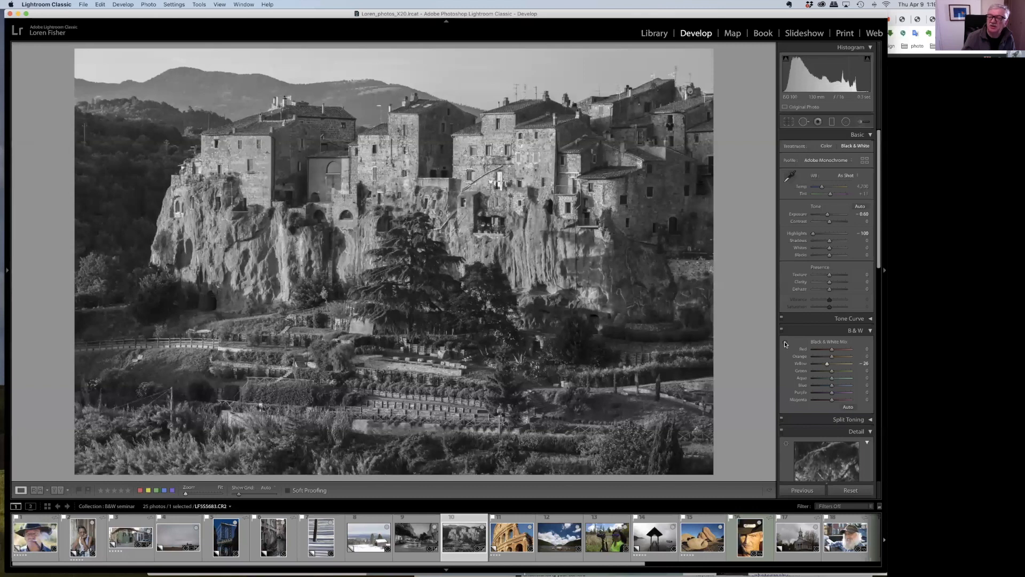
# Use targeted adjustment to darken the buildings with Orange -32 and Yellow -21, and the distant hills with Blue -100 and Aqua -39.
pyautogui.click(785, 343)
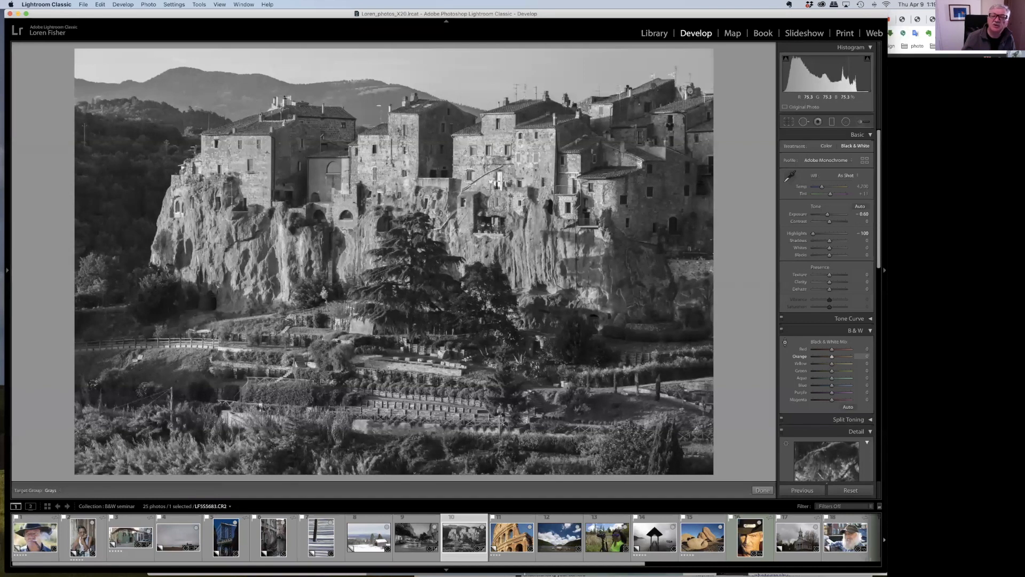
pyautogui.moveTo(498, 181); pyautogui.dragTo(500, 181)
pyautogui.moveTo(499, 181); pyautogui.dragTo(499, 217)
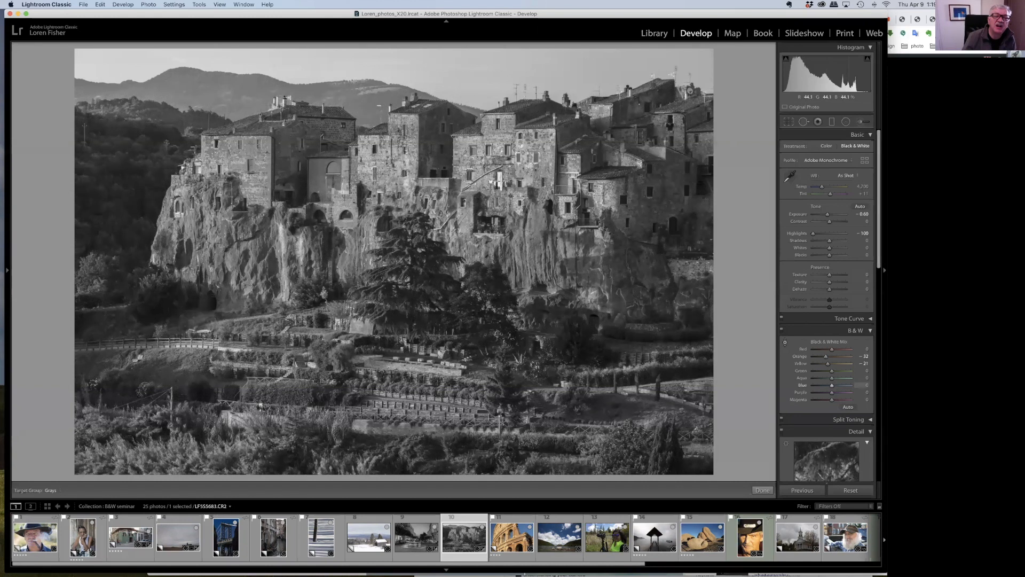
pyautogui.moveTo(366, 111); pyautogui.dragTo(365, 176)
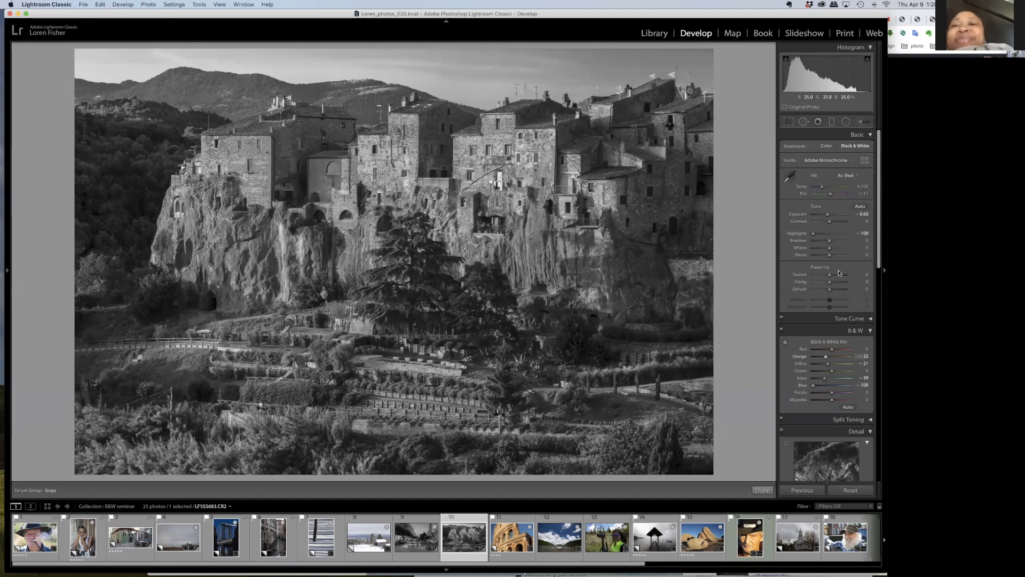
# Strengthen the village photo's detail with Clarity +41, Texture +18 and Dehaze +20.
pyautogui.moveTo(830, 281); pyautogui.dragTo(837, 284)
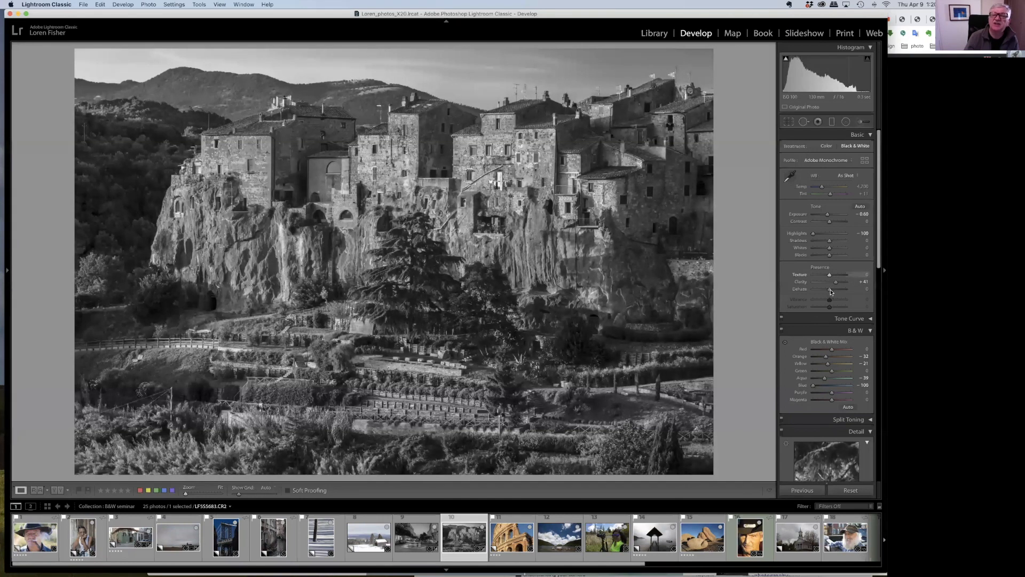
pyautogui.click(832, 289)
pyautogui.moveTo(832, 289); pyautogui.dragTo(830, 289)
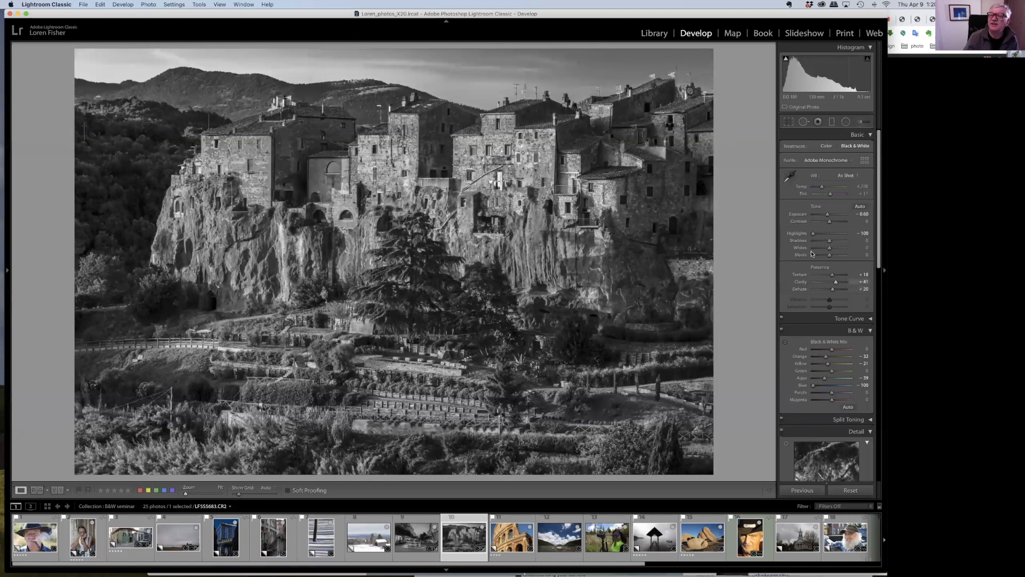
# Check shadow clipping, then set Blacks to -21 and Shadows to +72.
pyautogui.click(784, 60)
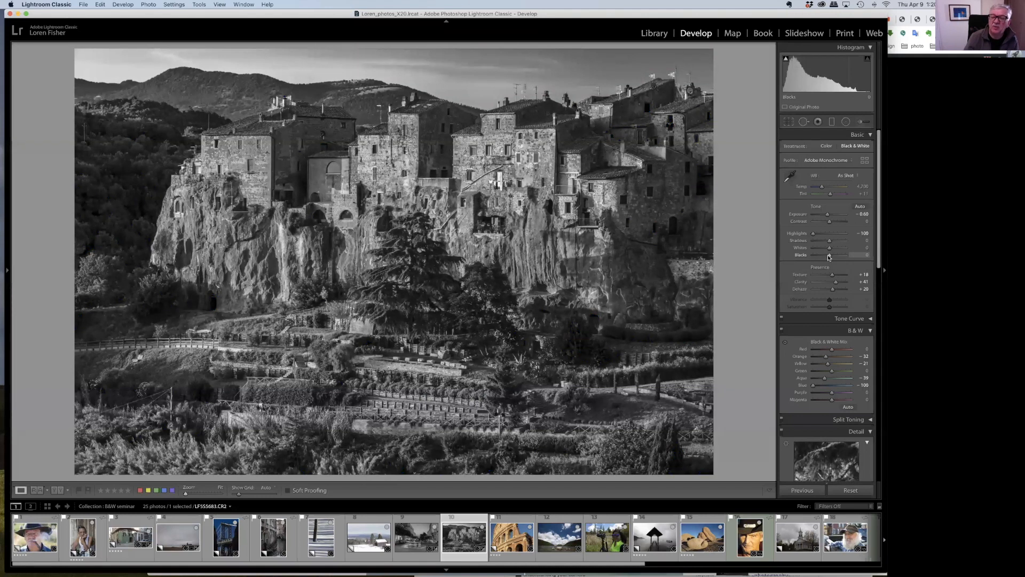
pyautogui.moveTo(827, 257); pyautogui.dragTo(826, 257)
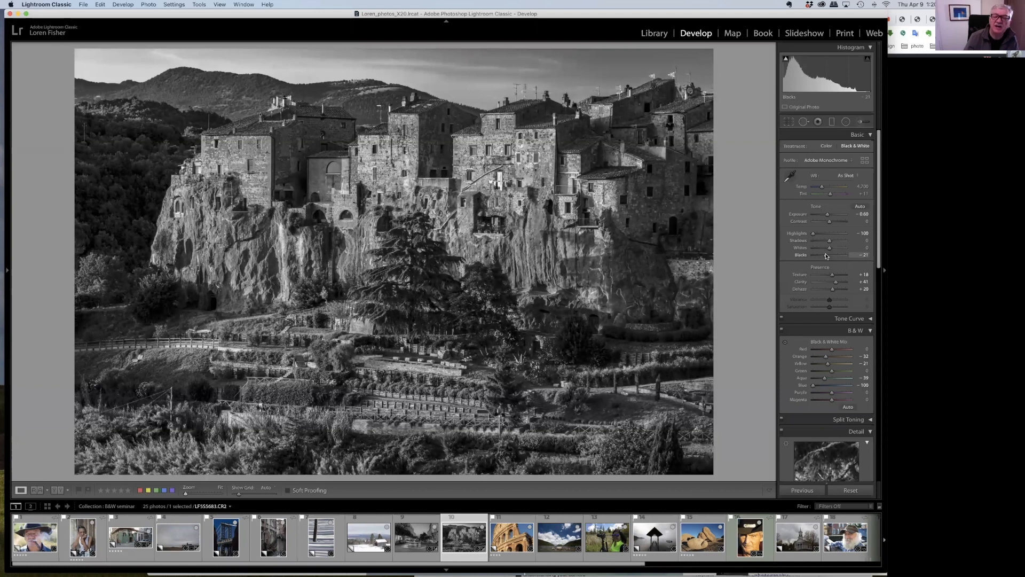
pyautogui.moveTo(831, 243); pyautogui.dragTo(835, 243)
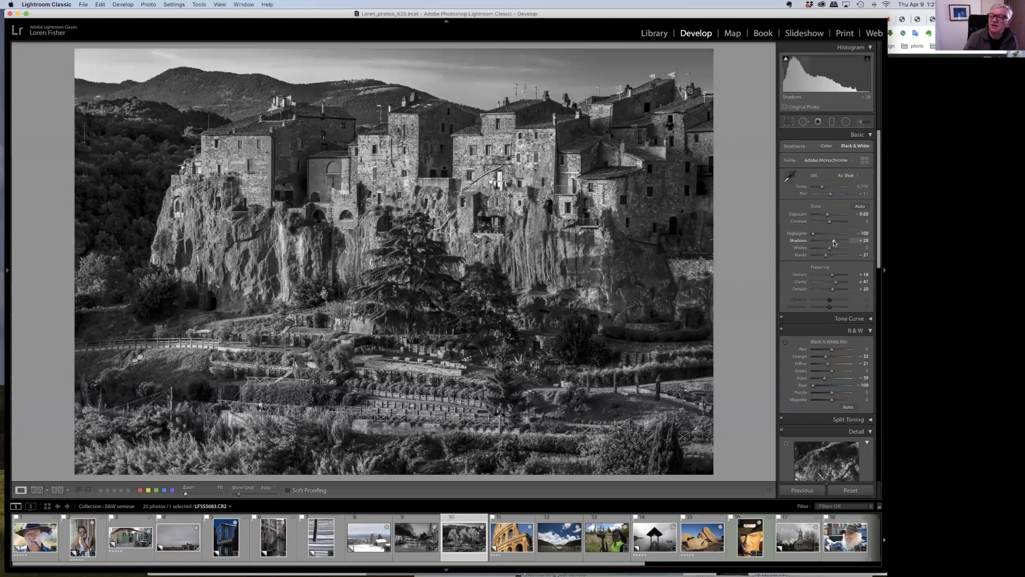
pyautogui.moveTo(835, 243); pyautogui.dragTo(841, 242)
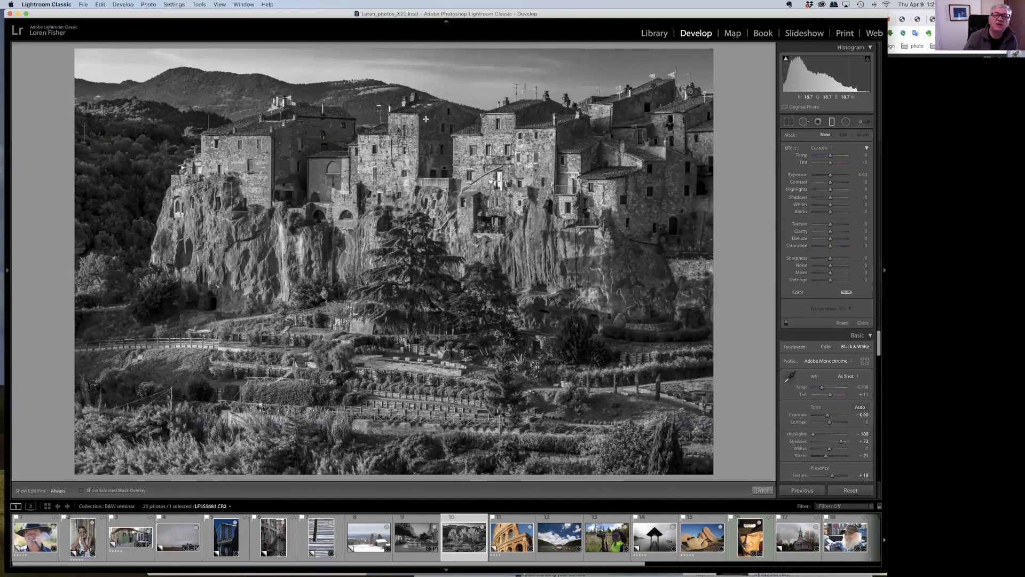
# Try a graduated filter over the sky and rooftops, restricted with a Luminance range mask of 94/100.
pyautogui.moveTo(426, 120); pyautogui.dragTo(425, 161)
pyautogui.press('o')
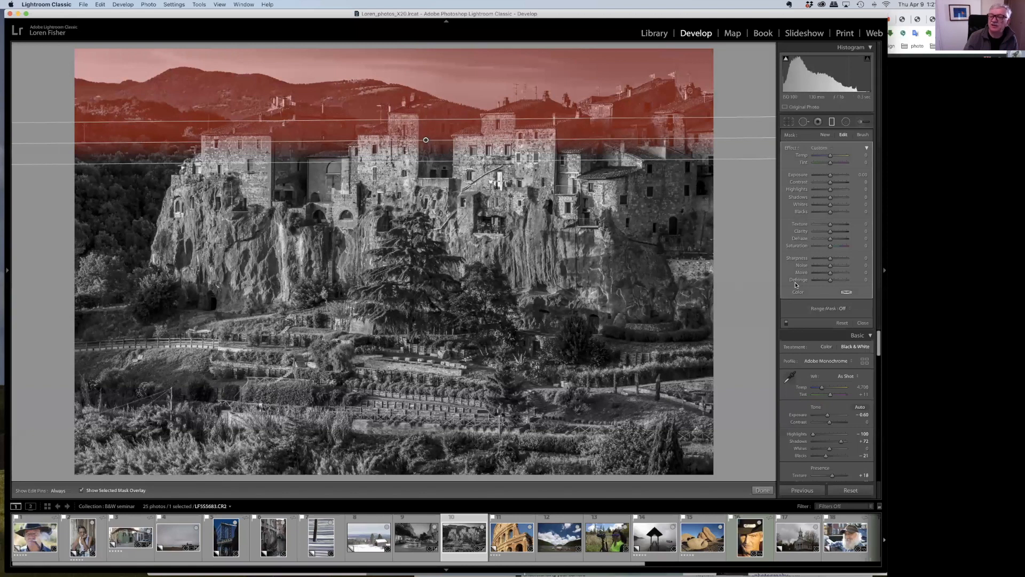
pyautogui.click(846, 313)
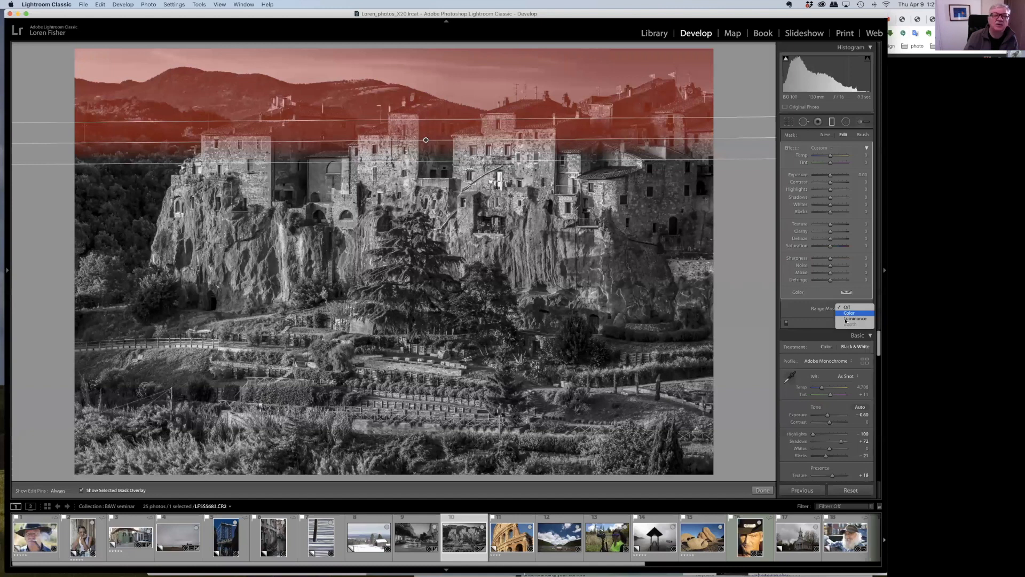
pyautogui.click(846, 319)
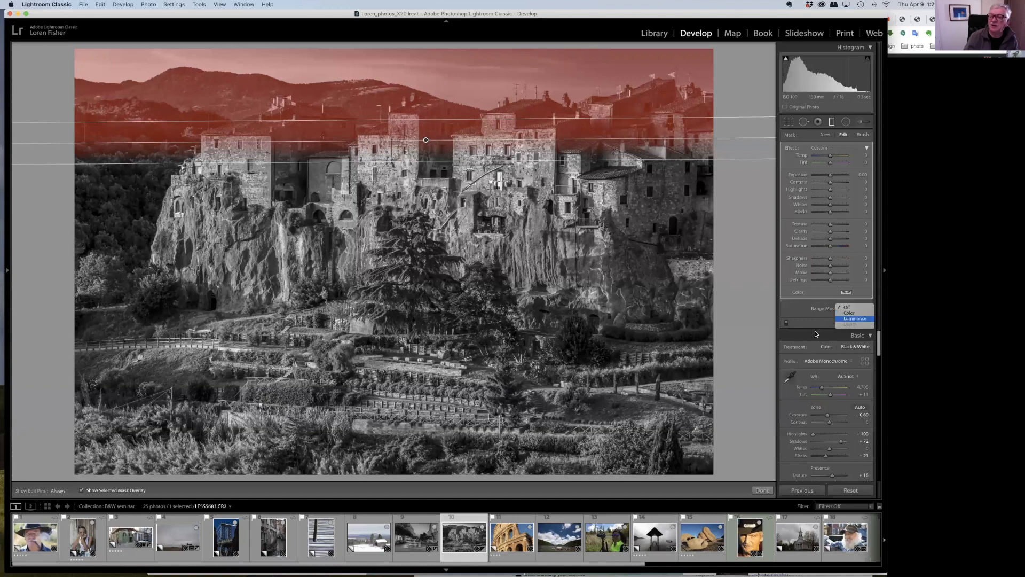
pyautogui.moveTo(815, 334); pyautogui.dragTo(847, 331)
pyautogui.press('o')
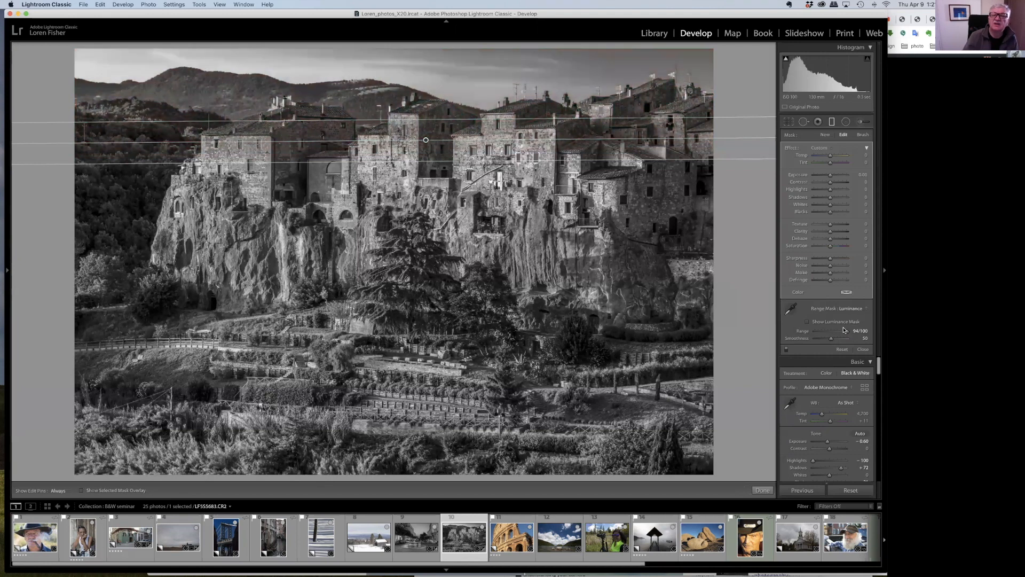
# Try darkening the sky by lowering the filter's Temp to -37, and delete the filter.
pyautogui.click(826, 156)
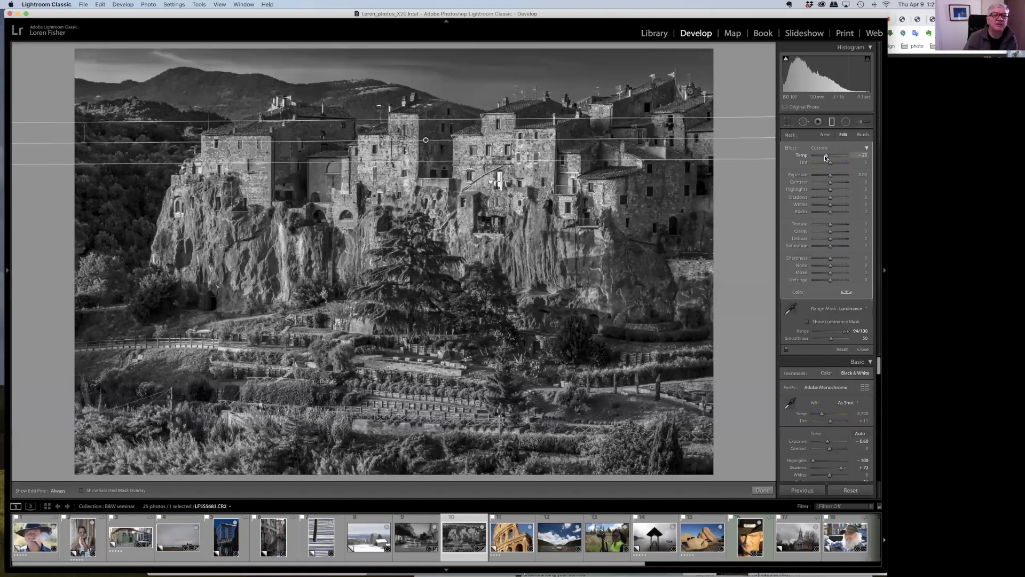
pyautogui.moveTo(826, 156); pyautogui.dragTo(823, 157)
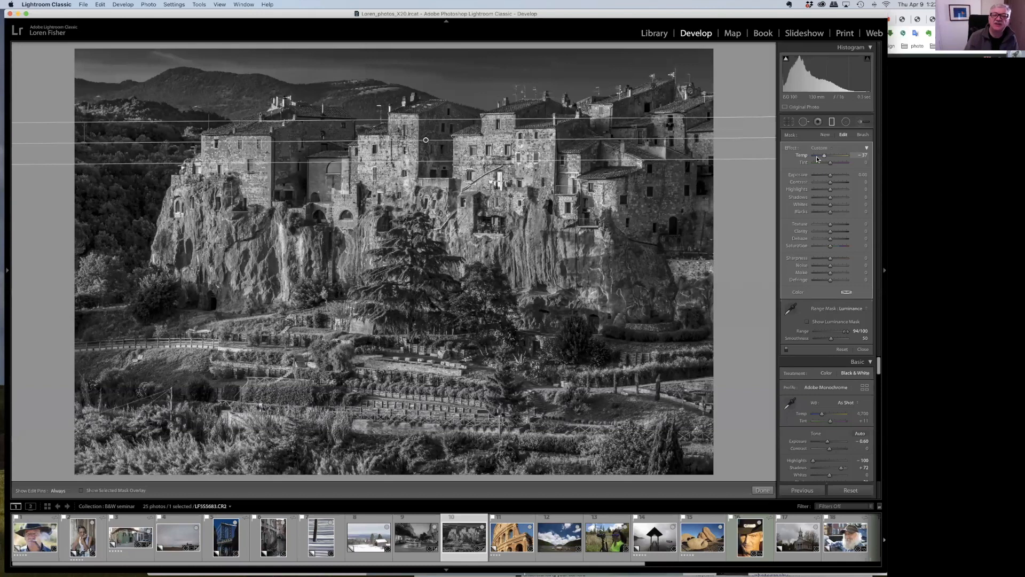
pyautogui.press('Delete')
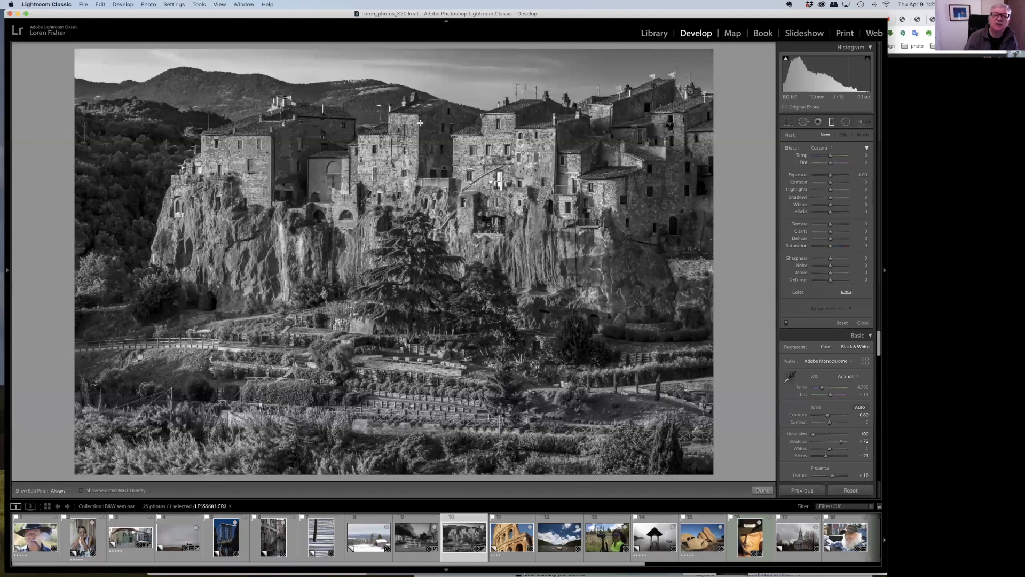
# Draw a new graduated filter over the sky and upper buildings, showing its overlay and trying a Luminance range of 72/100.
pyautogui.moveTo(420, 137); pyautogui.dragTo(418, 164)
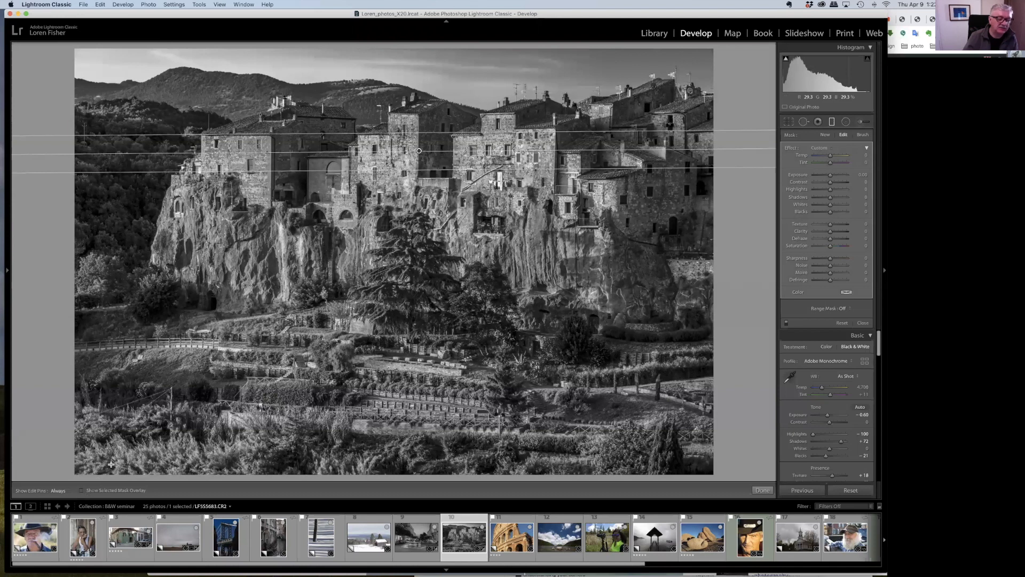
pyautogui.click(81, 490)
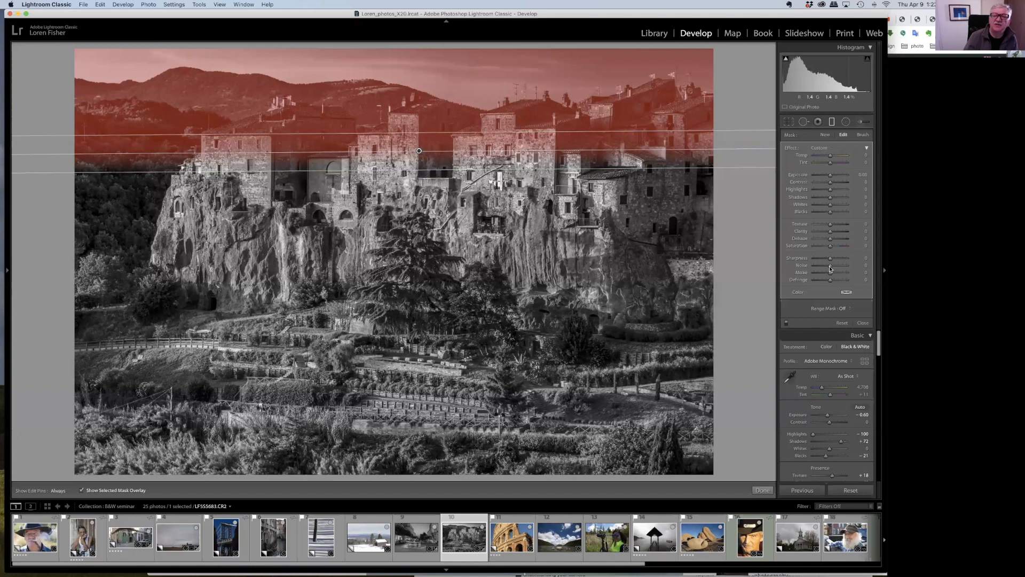
pyautogui.click(843, 309)
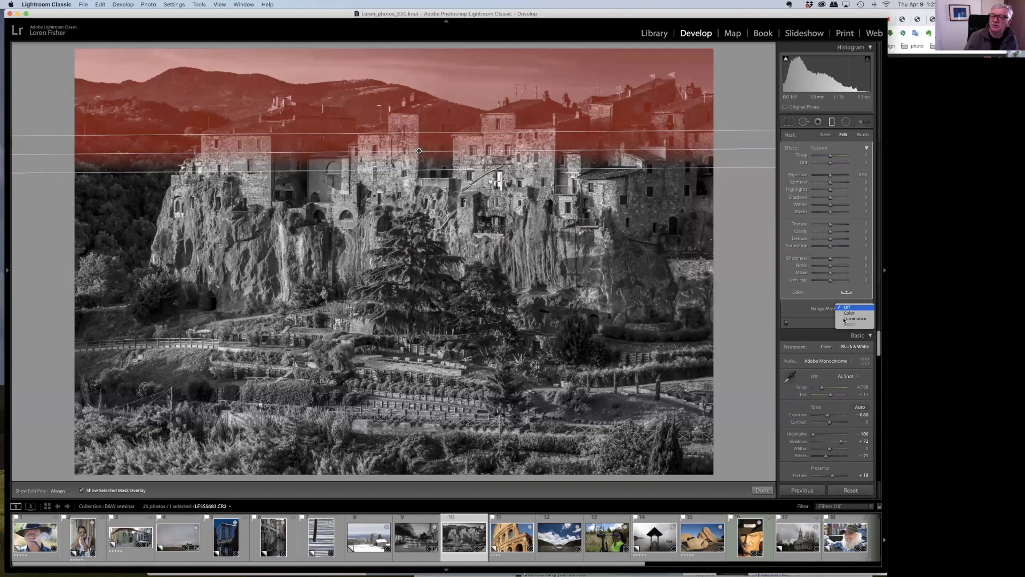
pyautogui.click(844, 319)
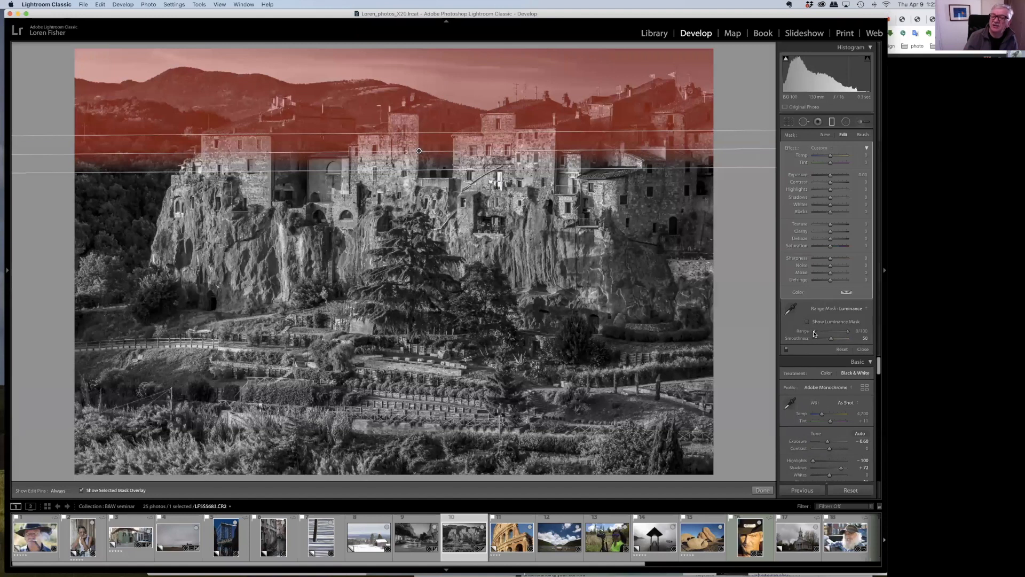
pyautogui.moveTo(815, 333); pyautogui.dragTo(830, 332)
pyautogui.moveTo(833, 330); pyautogui.dragTo(837, 332)
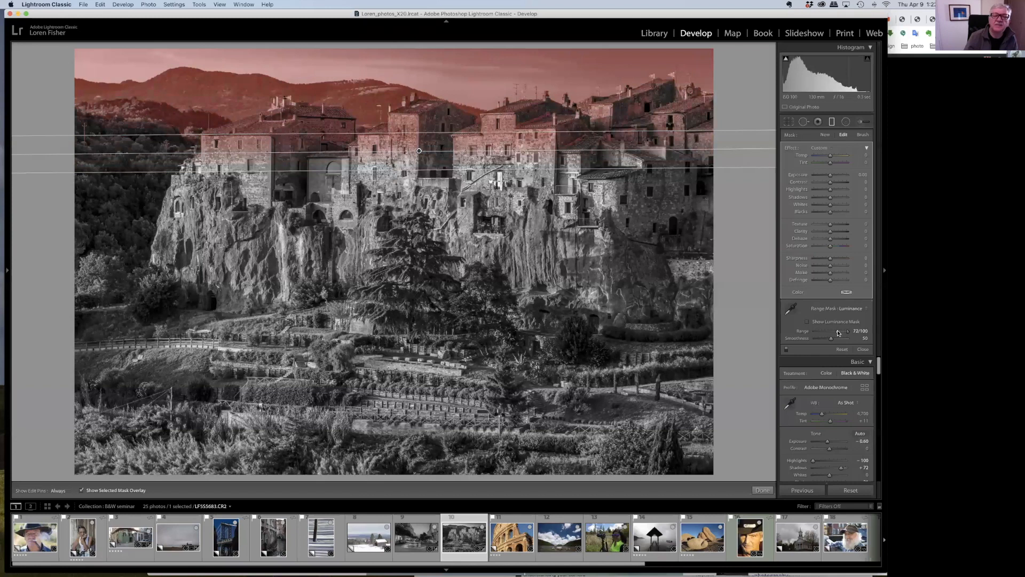
pyautogui.moveTo(840, 331); pyautogui.dragTo(838, 331)
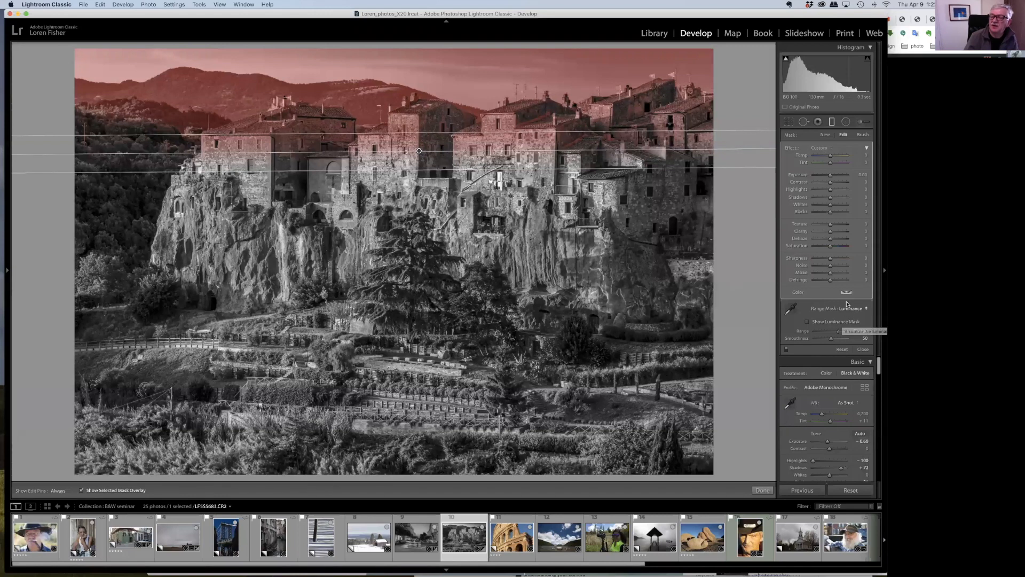
# Try a Color range mask sampled from a wide strip of sky instead, with the filter's Temp at -20.
pyautogui.click(827, 323)
pyautogui.click(790, 310)
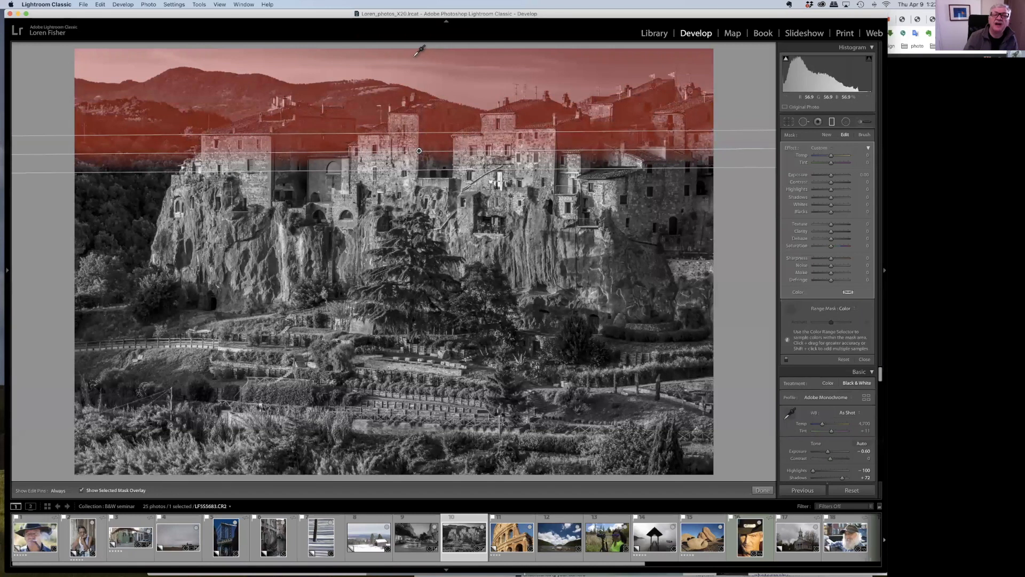
pyautogui.moveTo(413, 57); pyautogui.dragTo(630, 73)
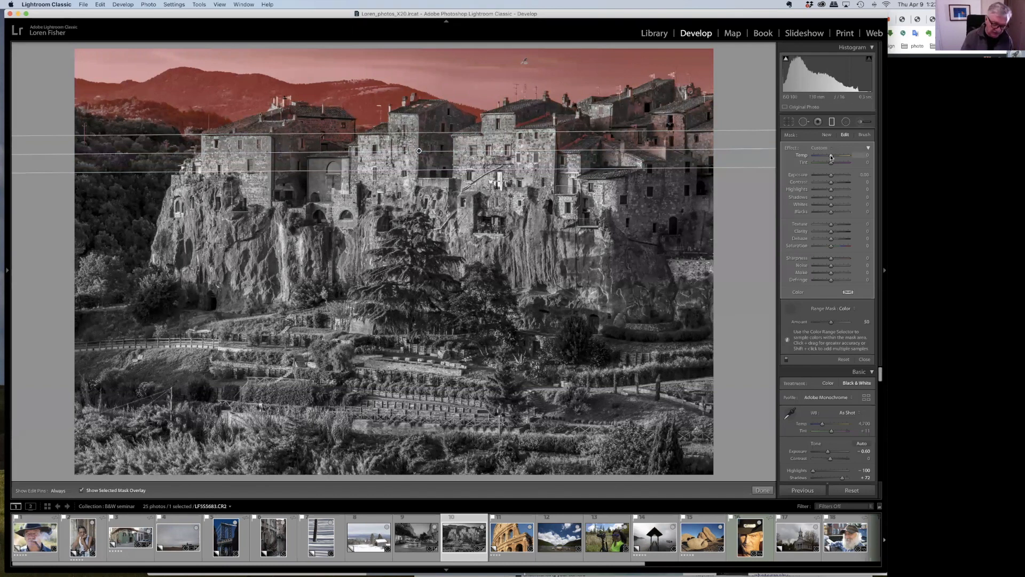
pyautogui.press('o')
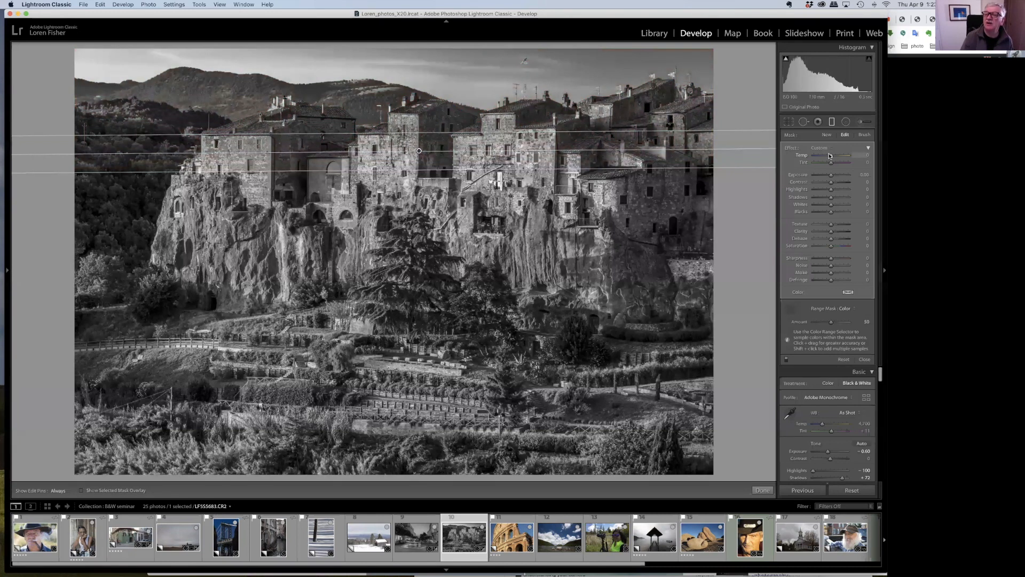
pyautogui.moveTo(829, 155); pyautogui.dragTo(827, 155)
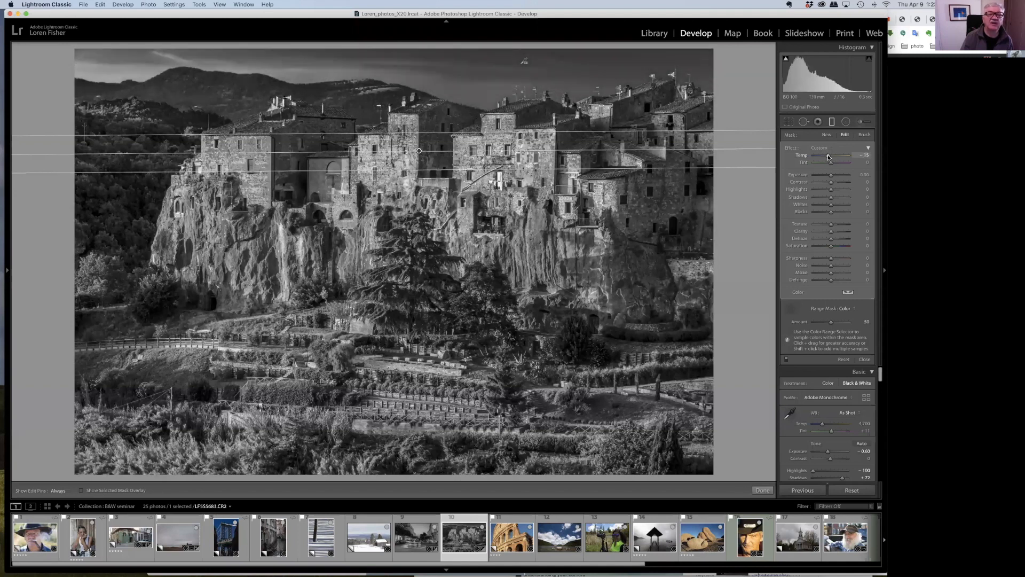
pyautogui.moveTo(828, 155); pyautogui.dragTo(827, 155)
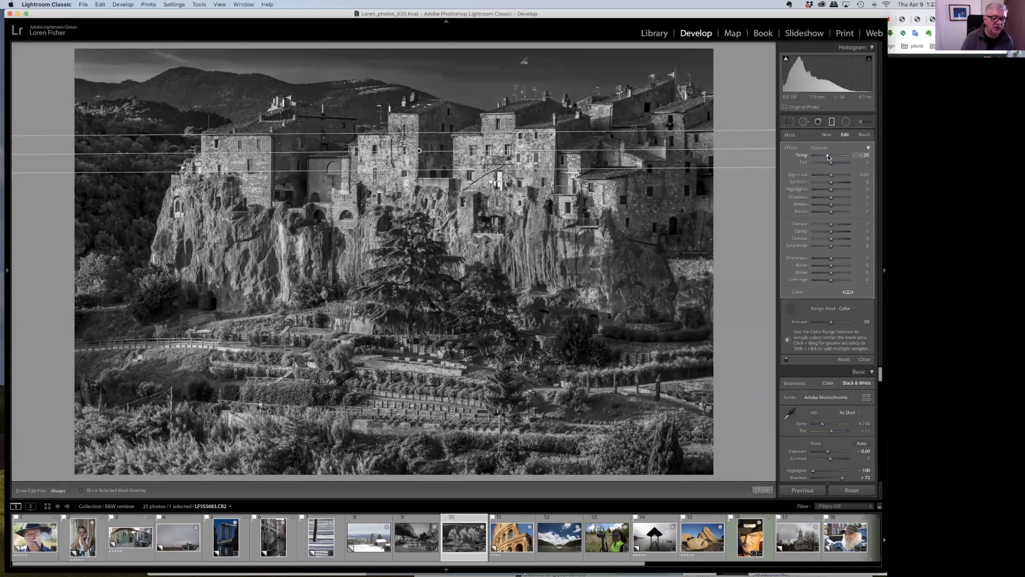
# Compare the sky filter with its mask overlay on and off, and delete the filter.
pyautogui.click(88, 491)
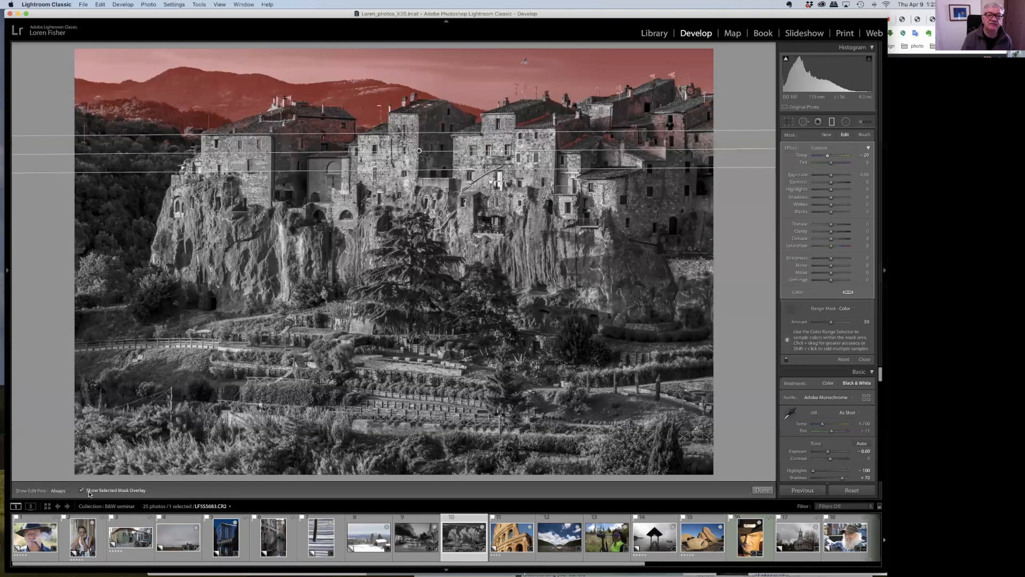
pyautogui.click(89, 491)
pyautogui.click(89, 490)
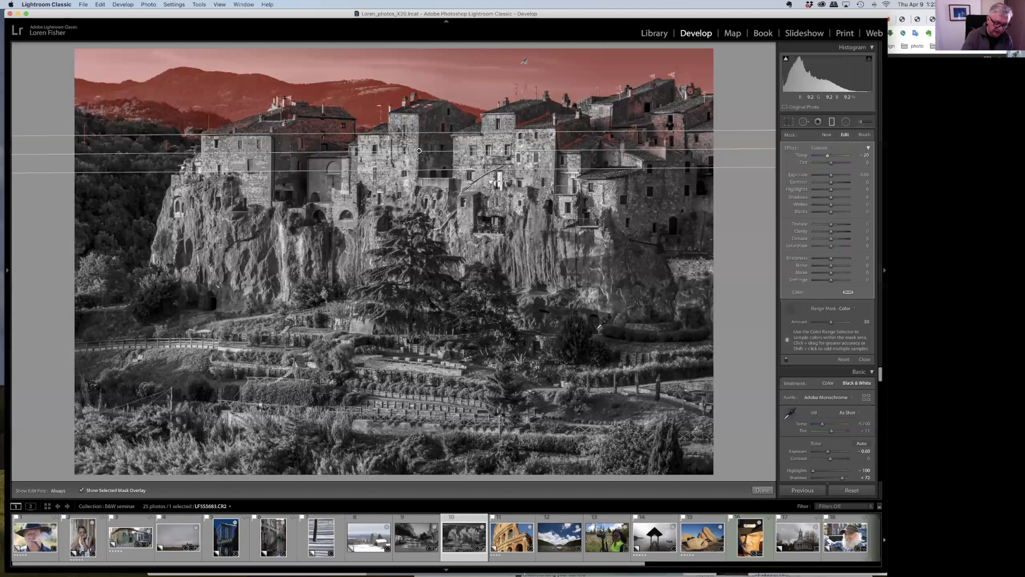
pyautogui.press('o')
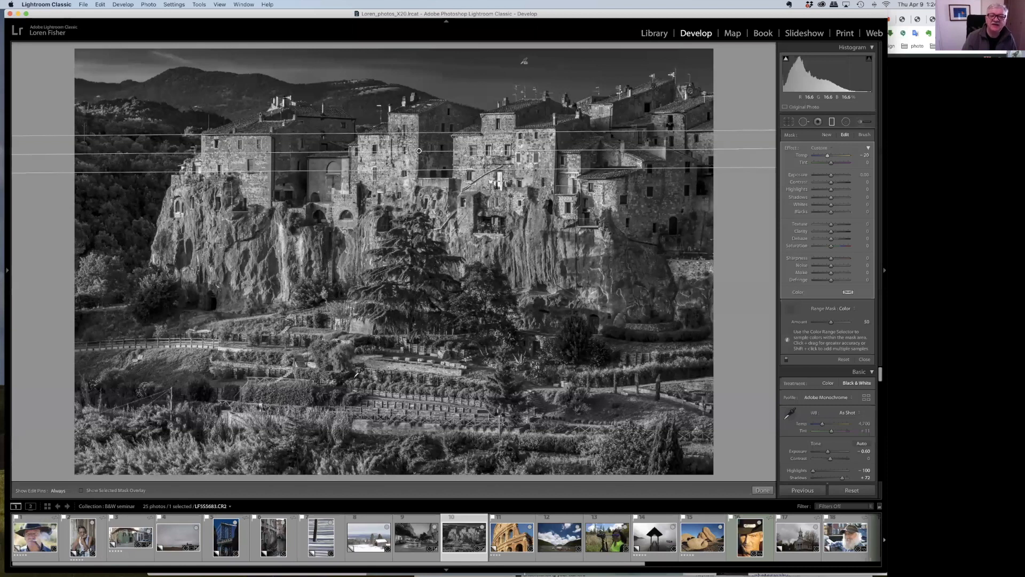
pyautogui.press('Delete')
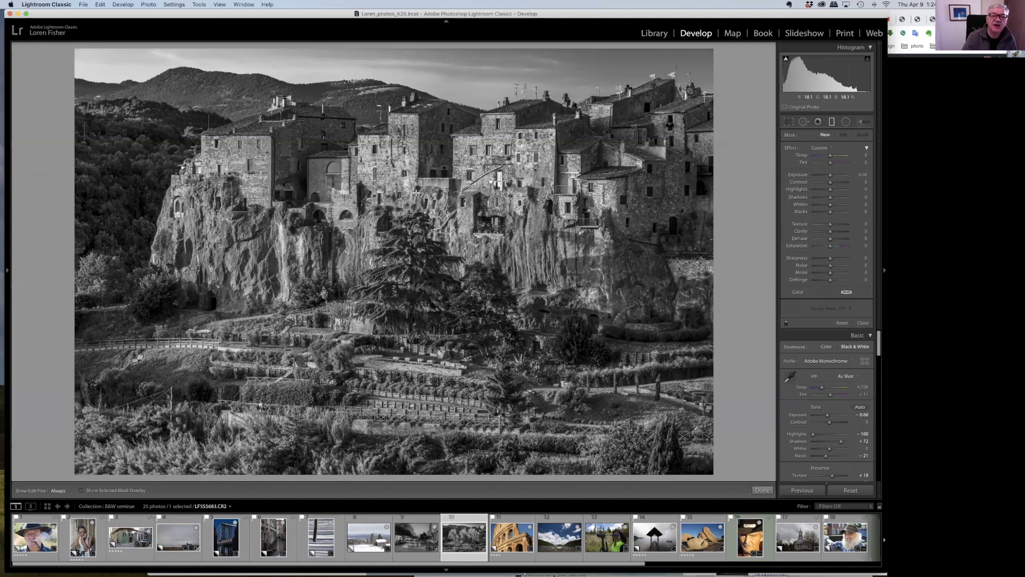
# Draw a graduated filter over the sky, extend it down to the cliff top, and restrict it with a Color range mask sampled from the sky.
pyautogui.moveTo(415, 128); pyautogui.dragTo(417, 187)
pyautogui.press('o')
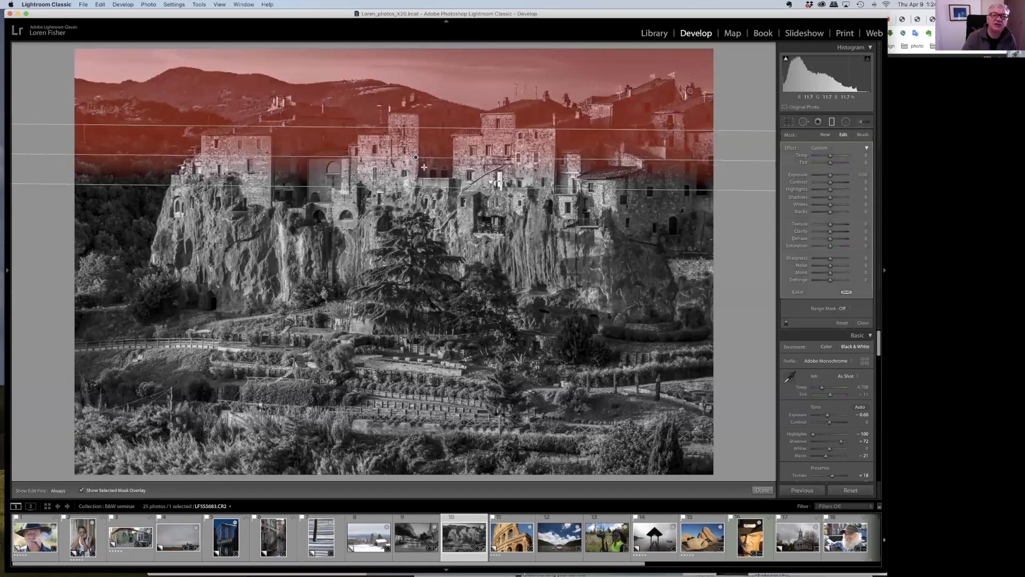
pyautogui.moveTo(415, 157); pyautogui.dragTo(419, 198)
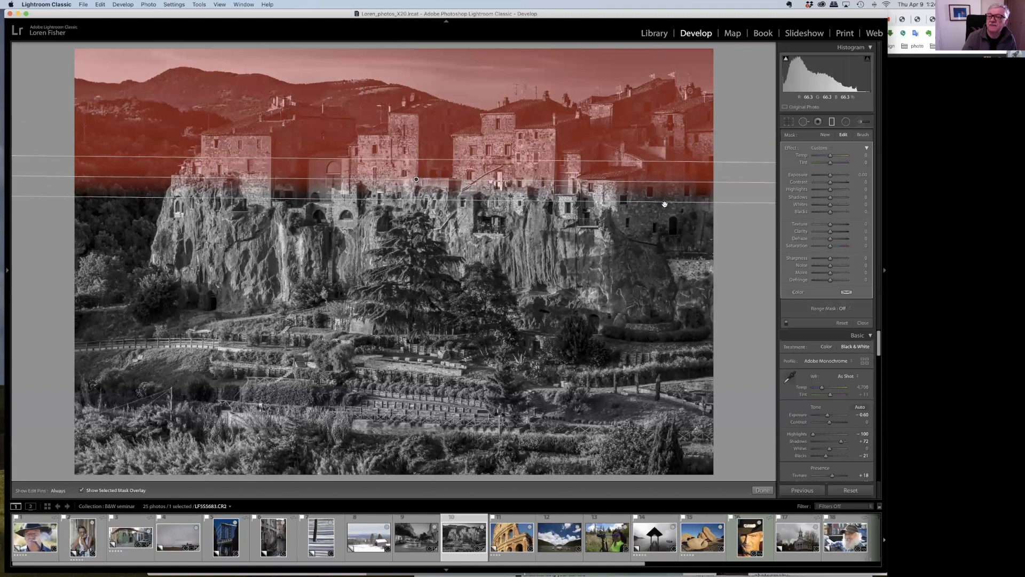
pyautogui.click(843, 310)
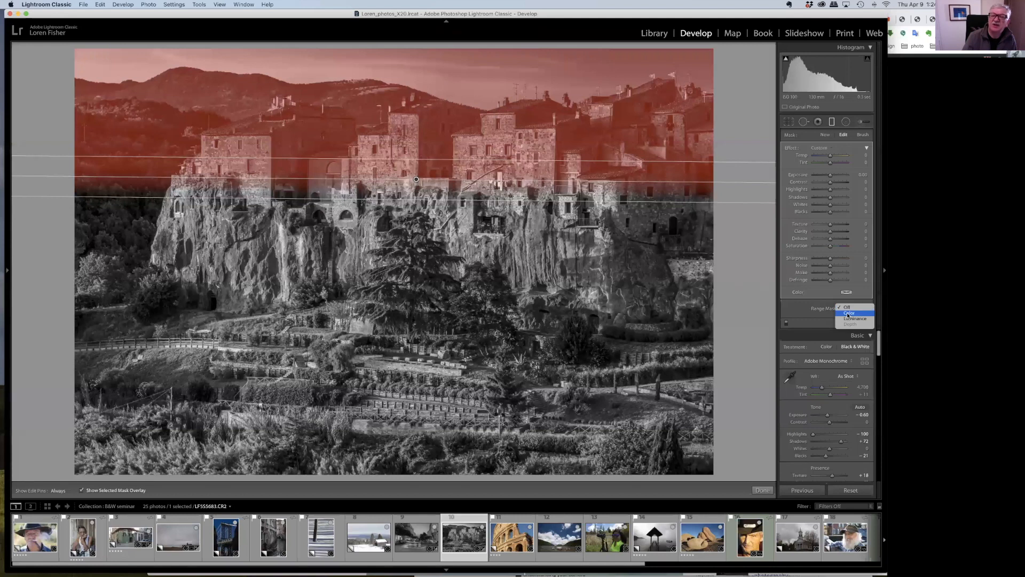
pyautogui.click(848, 314)
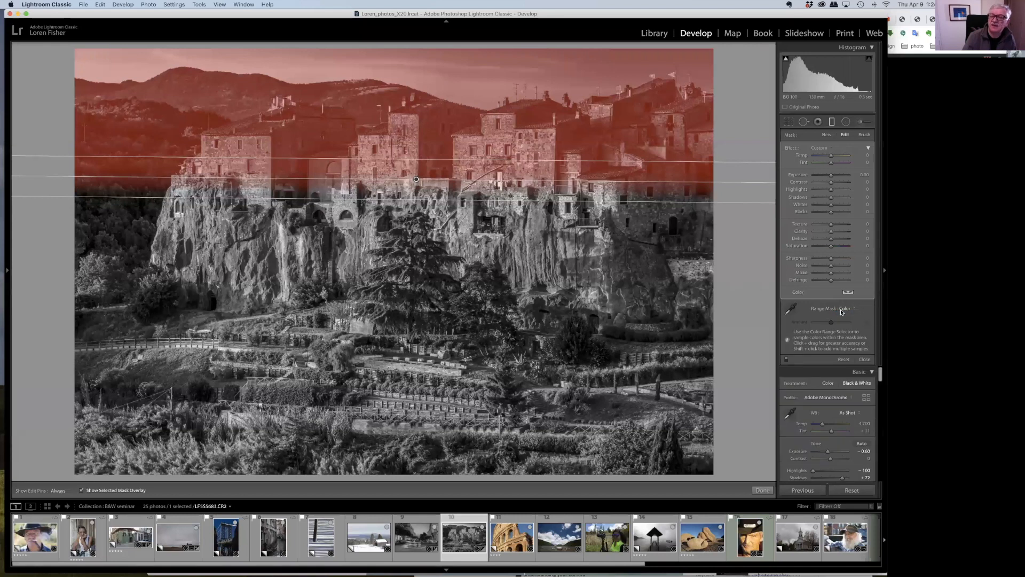
pyautogui.click(791, 311)
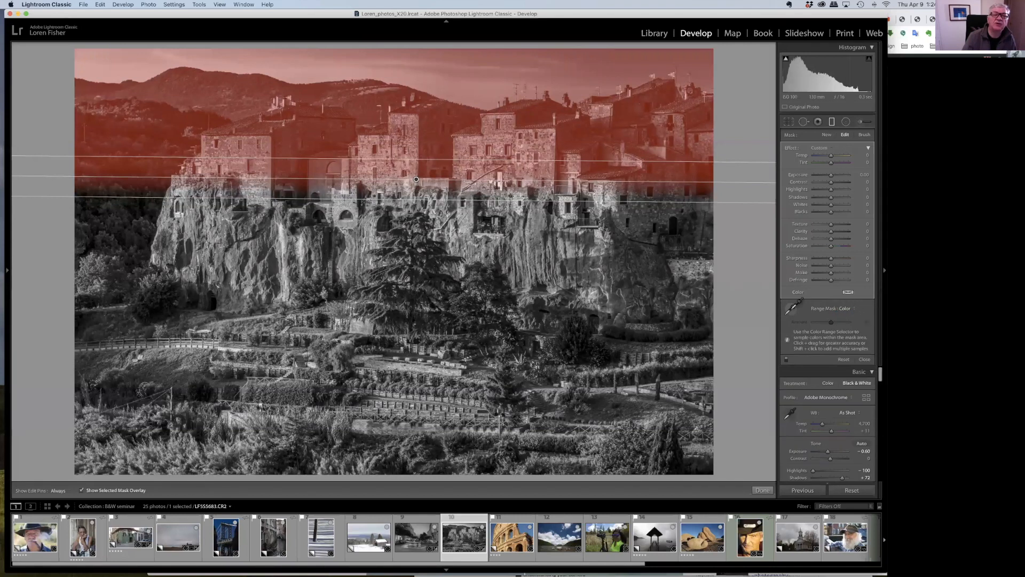
pyautogui.moveTo(312, 55); pyautogui.dragTo(614, 75)
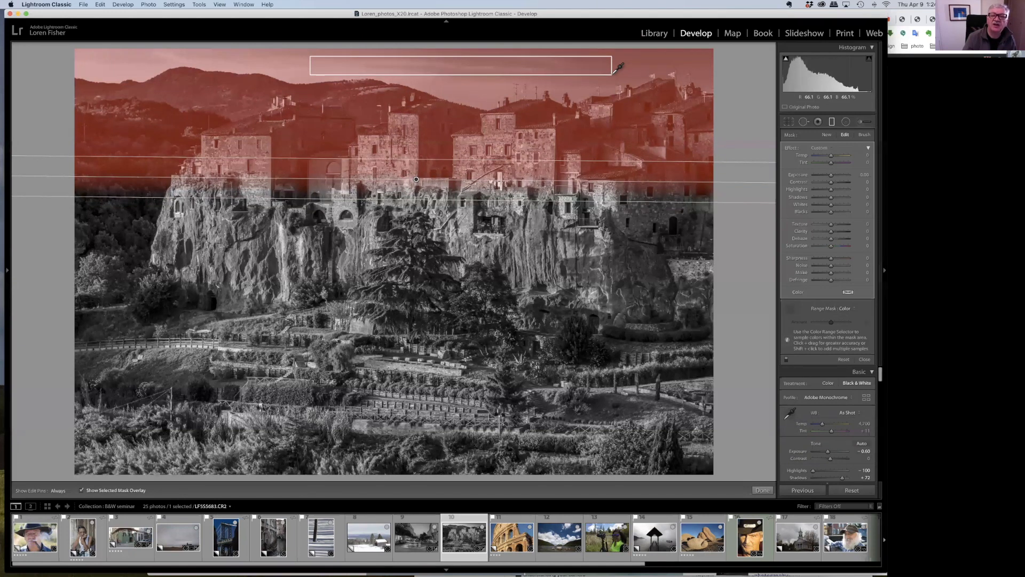
pyautogui.moveTo(614, 75); pyautogui.dragTo(614, 74)
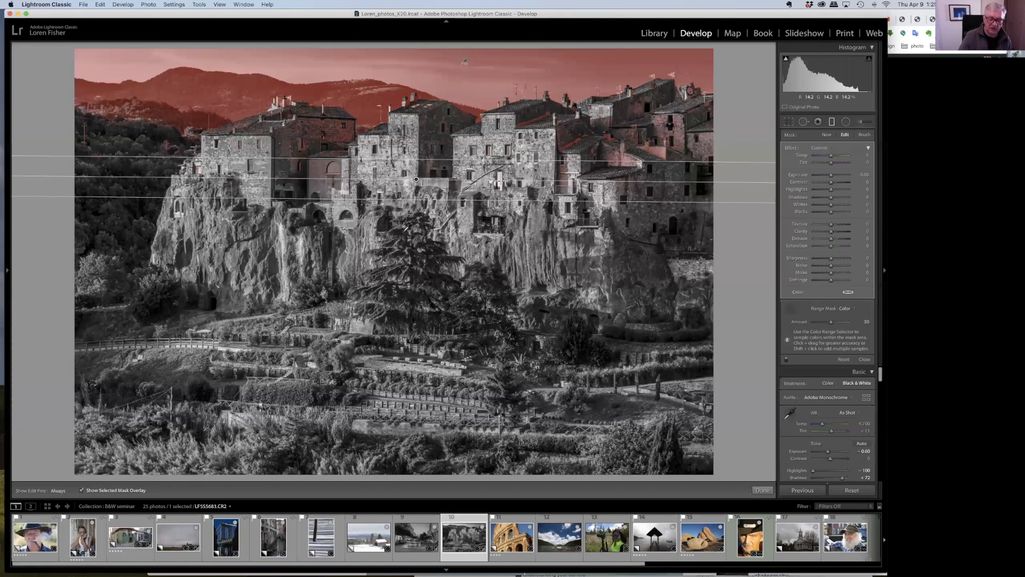
# Darken the masked sky by setting the filter's Temp to -22, and finish the filter.
pyautogui.press('o')
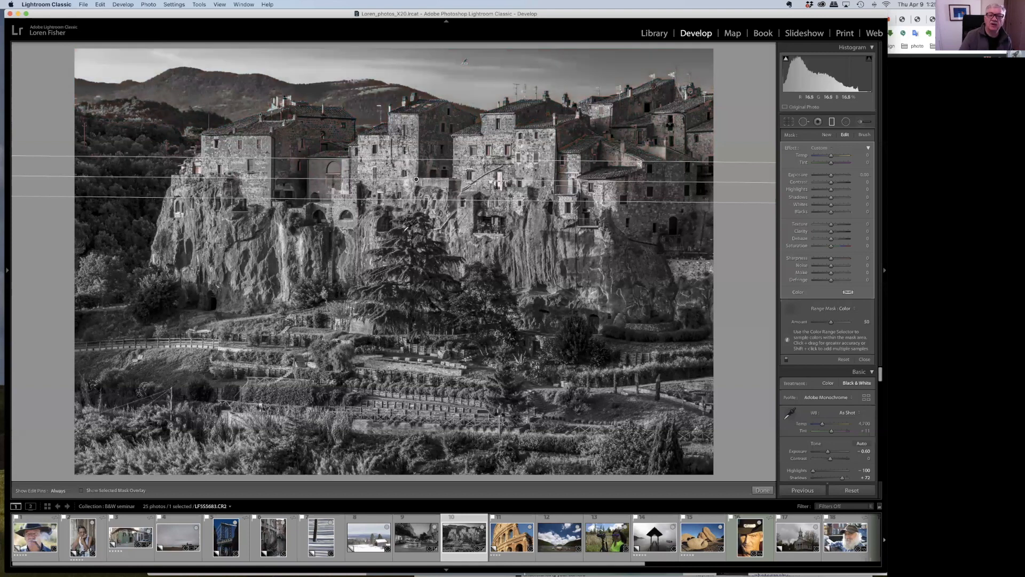
pyautogui.moveTo(831, 157); pyautogui.dragTo(826, 157)
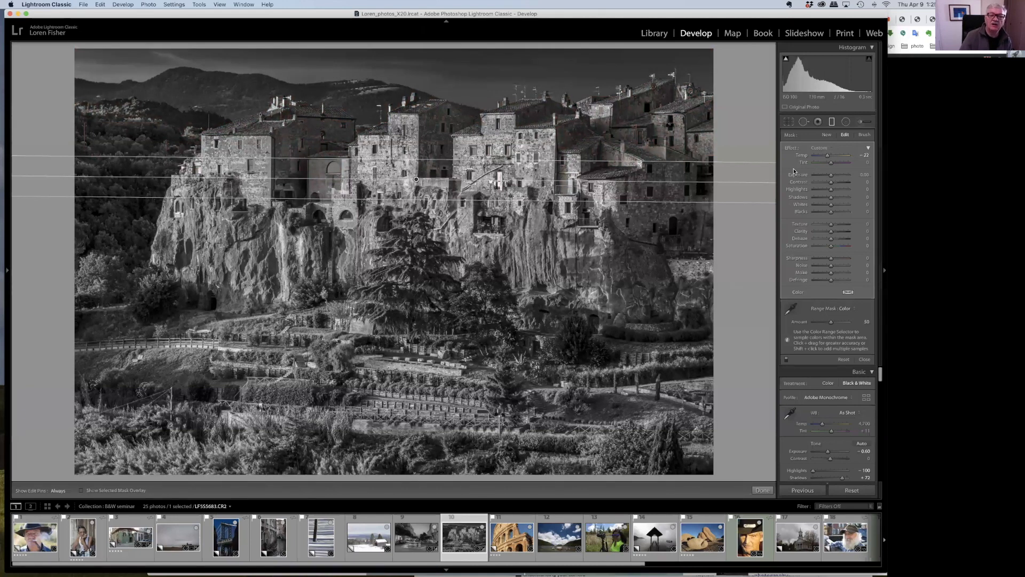
pyautogui.press('Return')
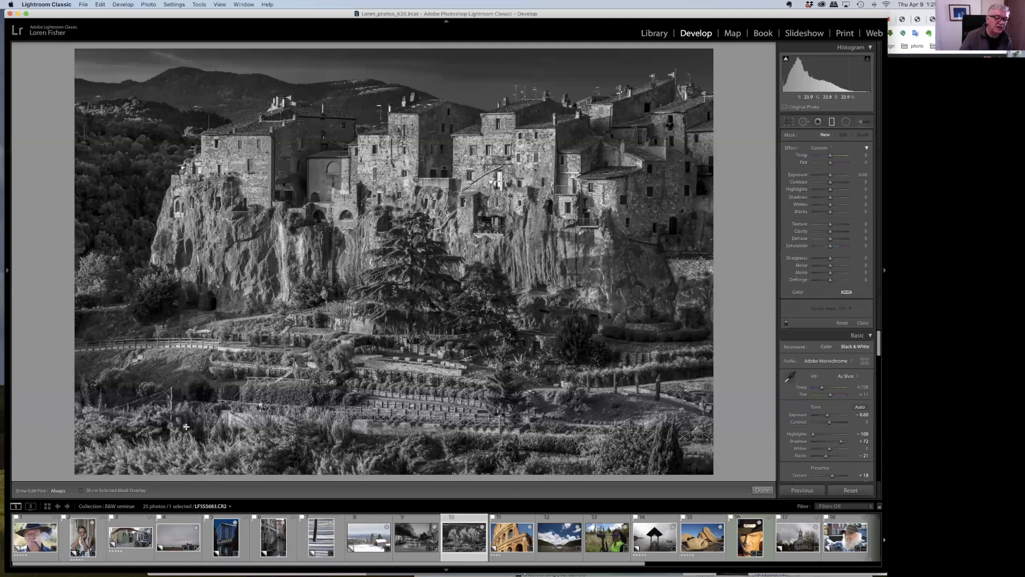
# Add a diagonal graduated filter over the photo's lower-left foreground, trying Exposure -4 before settling on Exposure -0.88 and Highlights -100.
pyautogui.moveTo(186, 426); pyautogui.dragTo(220, 352)
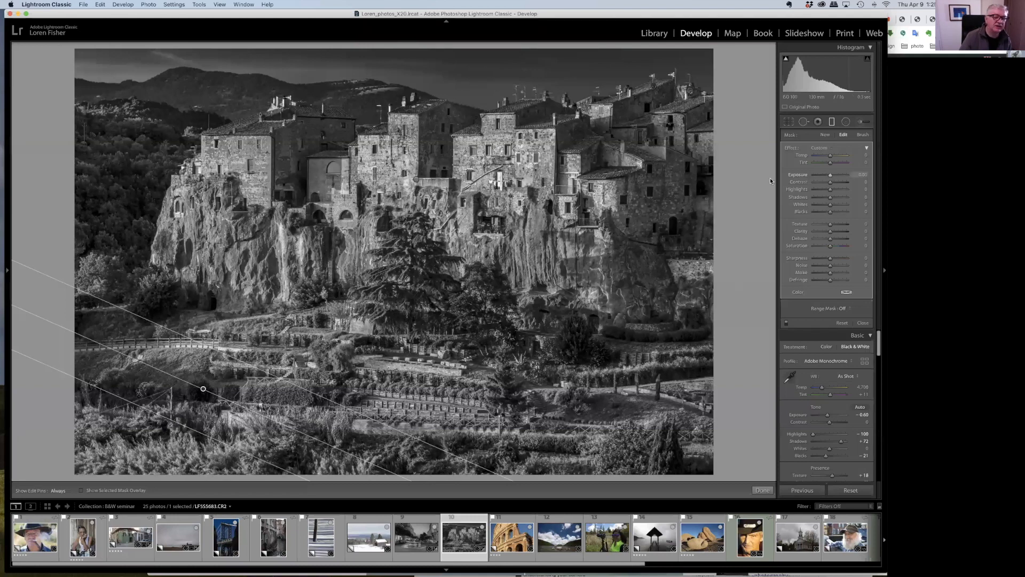
pyautogui.write('-4')
pyautogui.press('Return')
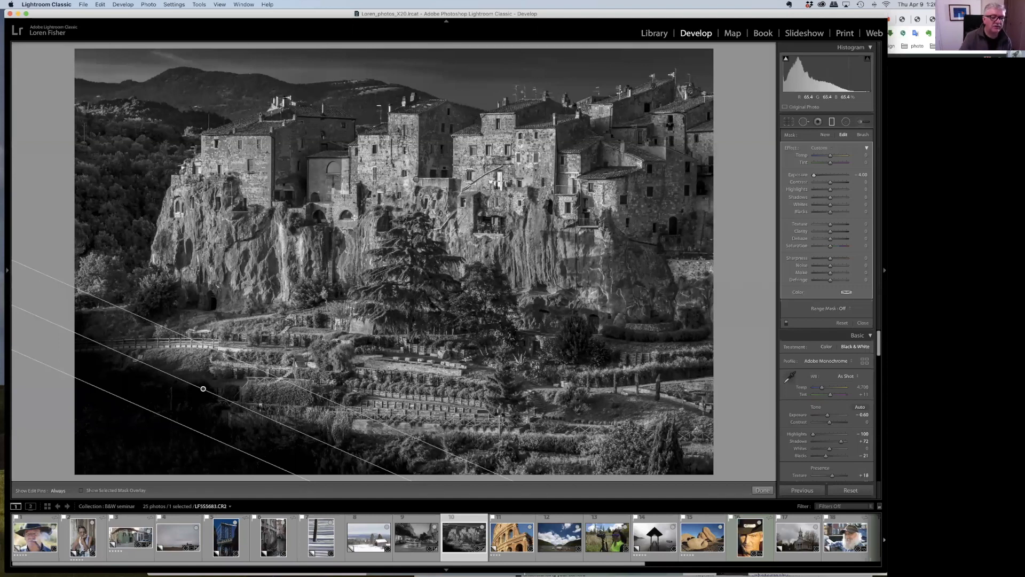
pyautogui.moveTo(814, 176)
pyautogui.mouseDown()
pyautogui.moveTo(826, 175)
pyautogui.moveTo(807, 193)
pyautogui.moveTo(826, 176)
pyautogui.mouseUp()
pyautogui.doubleClick(826, 176)
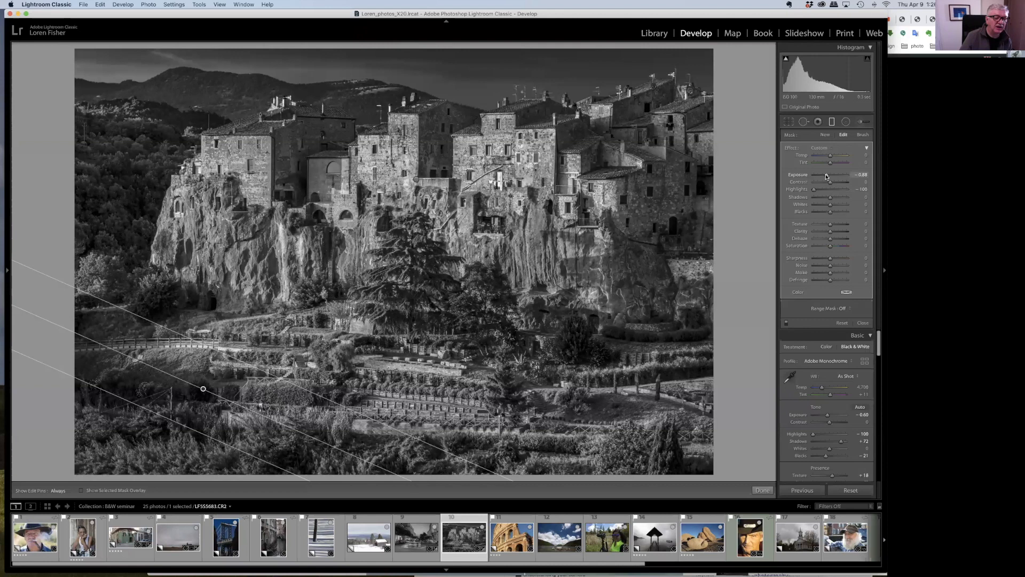
# Finish the foreground graduated filter at Exposure -1.04, and compare the edited village photo with its original version.
pyautogui.moveTo(826, 176); pyautogui.dragTo(825, 176)
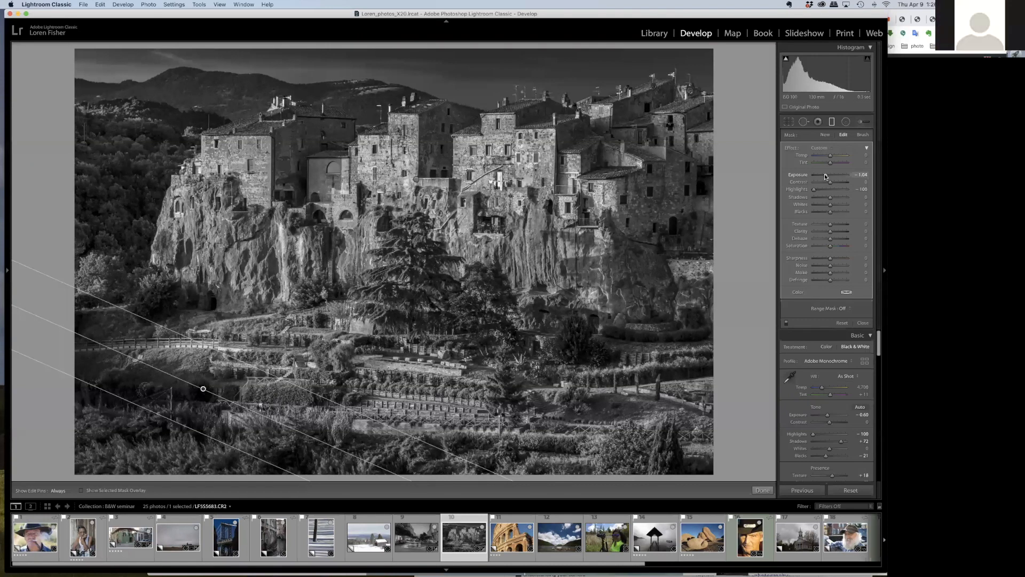
pyautogui.press('m')
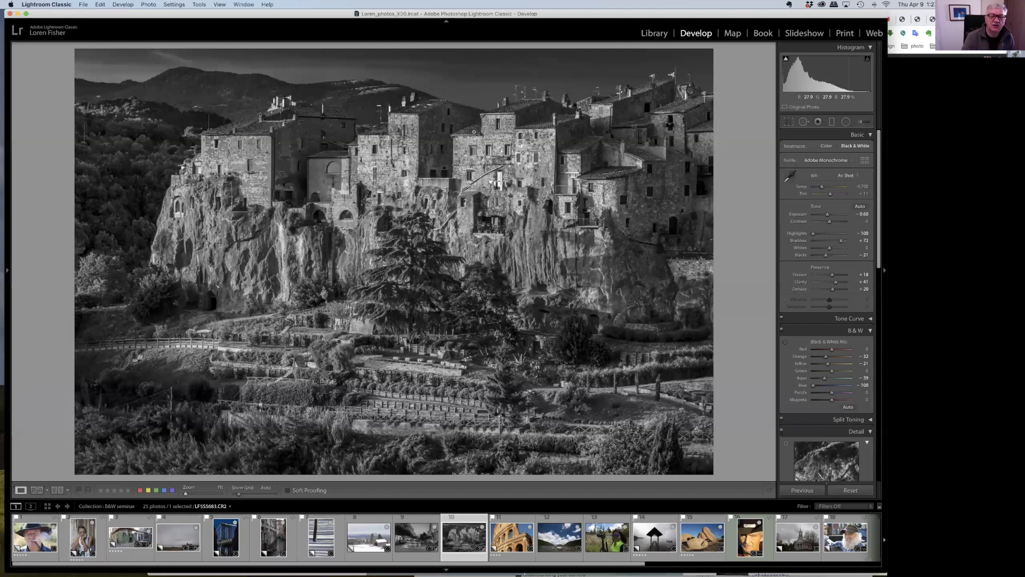
pyautogui.press('\\')
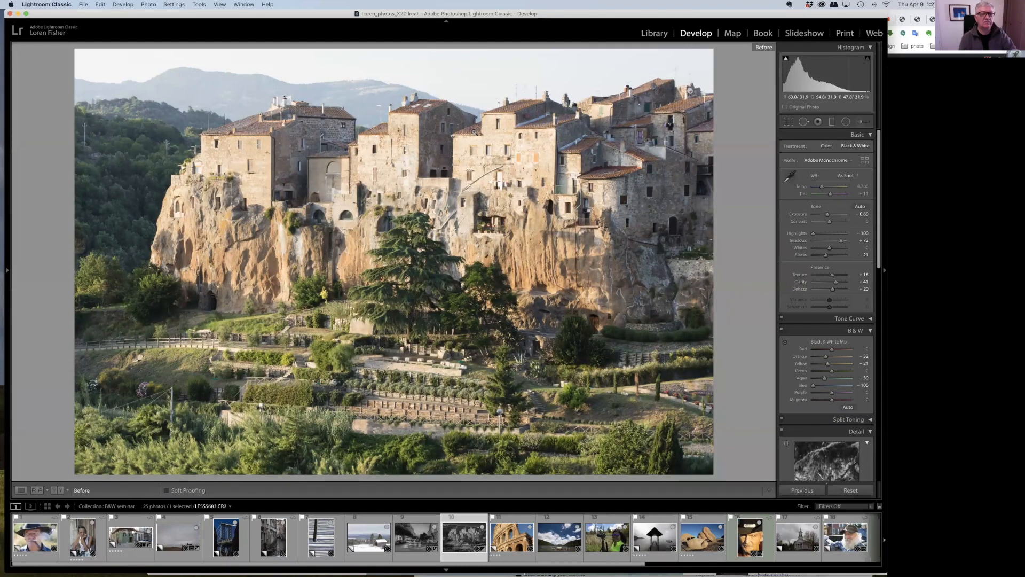
pyautogui.press('\\')
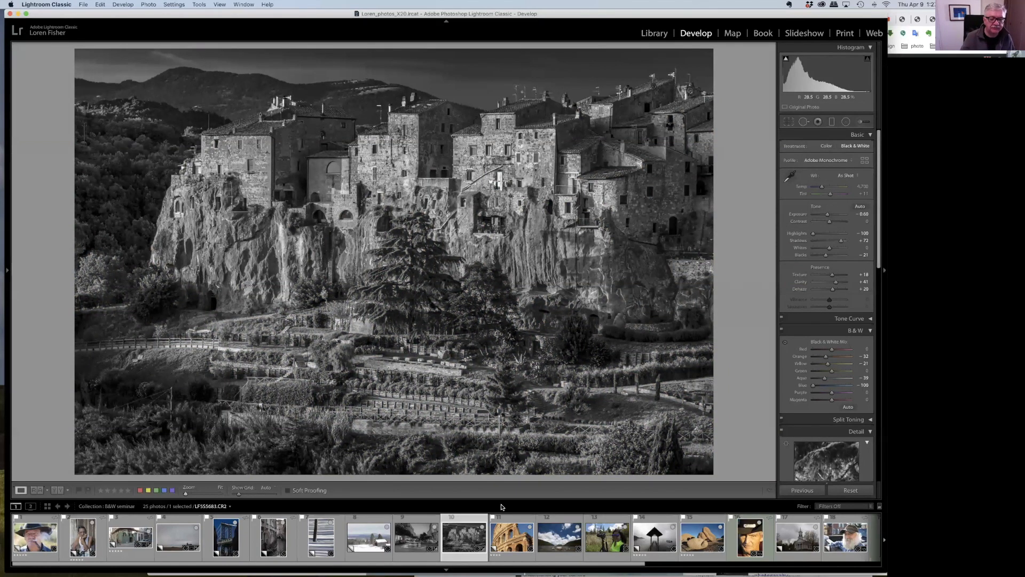
# Convert the Colosseum photo to black and white, and set Texture to +42, Clarity to +52 and Dehaze to +11.
pyautogui.click(507, 535)
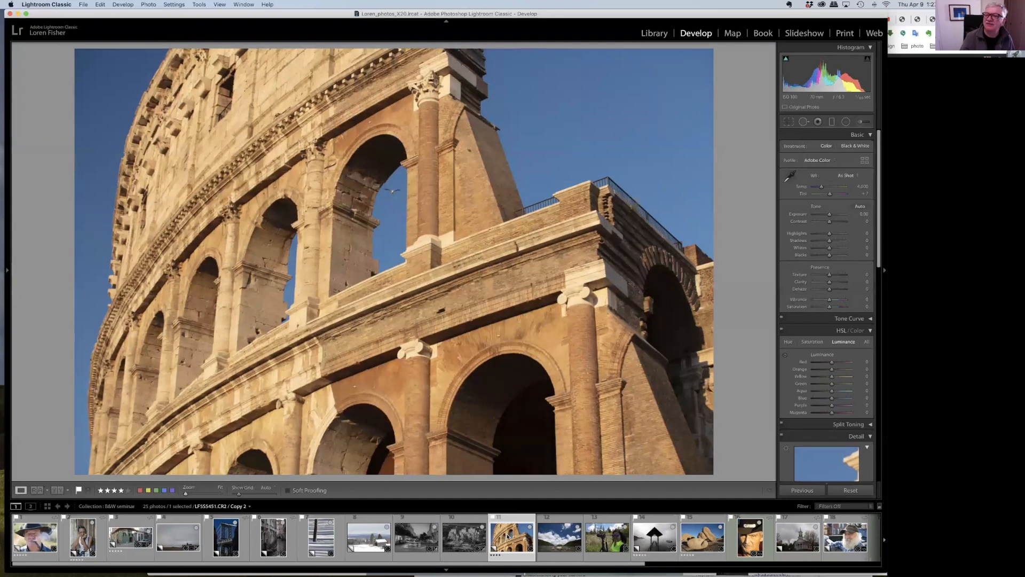
pyautogui.click(847, 146)
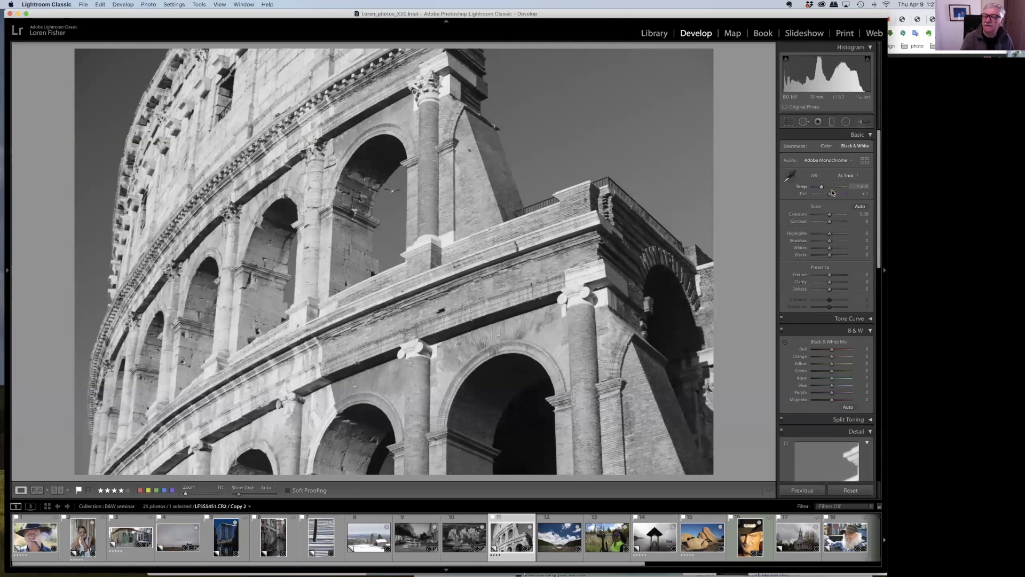
pyautogui.moveTo(829, 283)
pyautogui.mouseDown()
pyautogui.moveTo(837, 276)
pyautogui.moveTo(832, 291)
pyautogui.mouseUp()
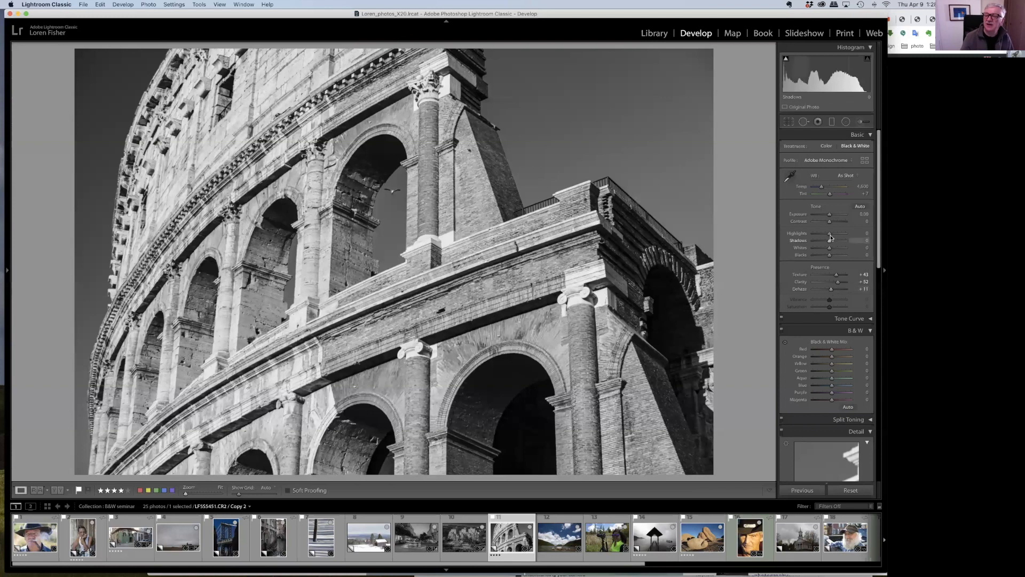
# Set Highlights to -52, Whites to -13 and Blacks to -23, and darken the sky with the Blue mix, trying -100 before settling on -33.
pyautogui.moveTo(829, 233)
pyautogui.mouseDown()
pyautogui.moveTo(820, 235)
pyautogui.moveTo(826, 249)
pyautogui.mouseUp()
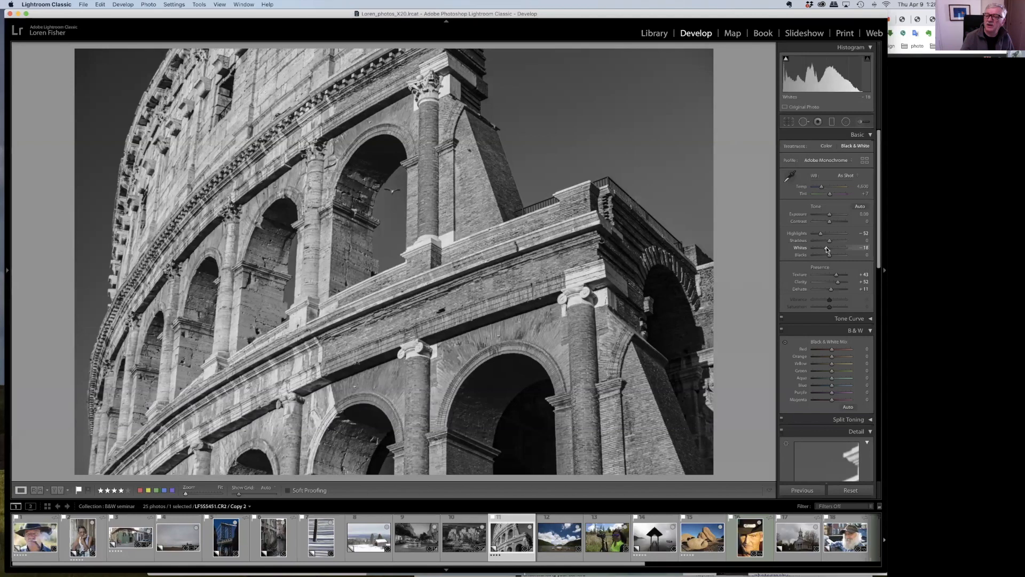
pyautogui.moveTo(826, 250); pyautogui.dragTo(825, 254)
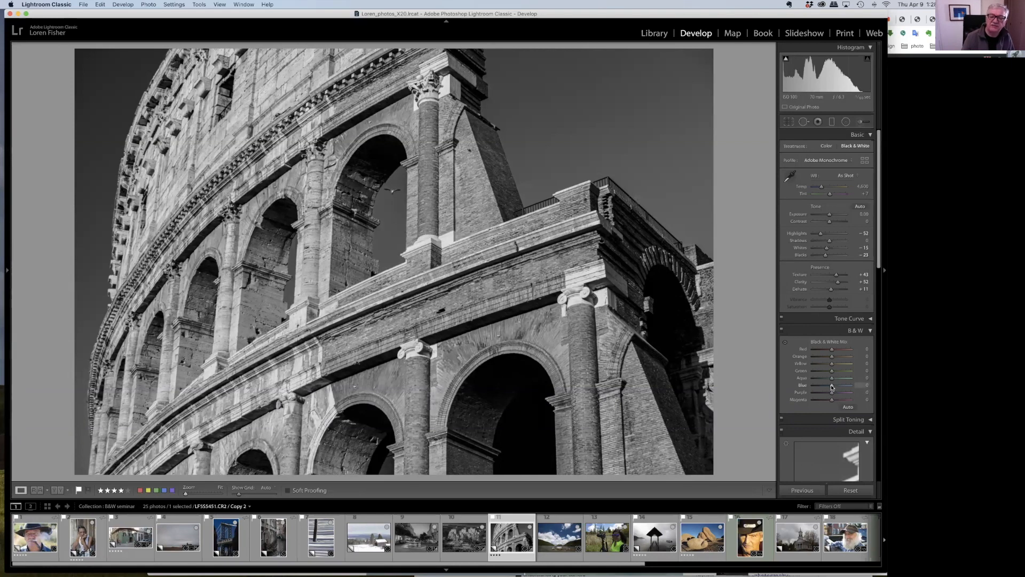
pyautogui.moveTo(832, 387); pyautogui.dragTo(800, 388)
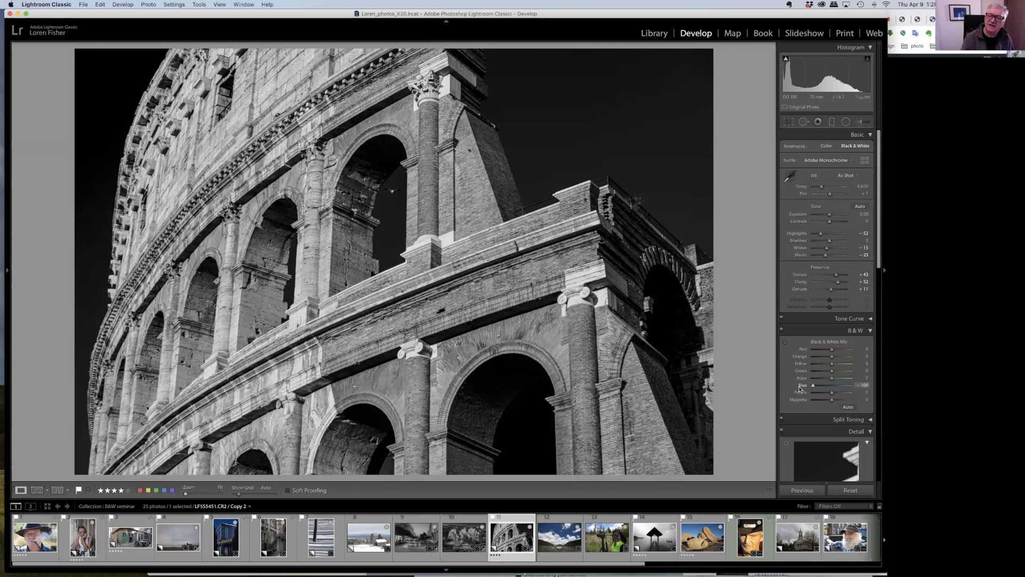
pyautogui.moveTo(800, 389); pyautogui.dragTo(824, 387)
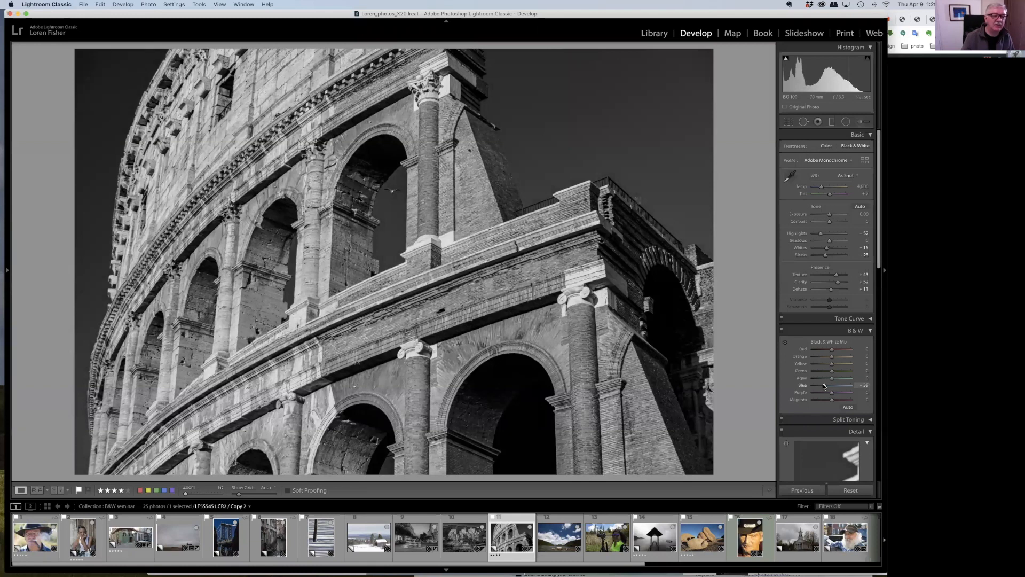
pyautogui.moveTo(824, 387); pyautogui.dragTo(826, 387)
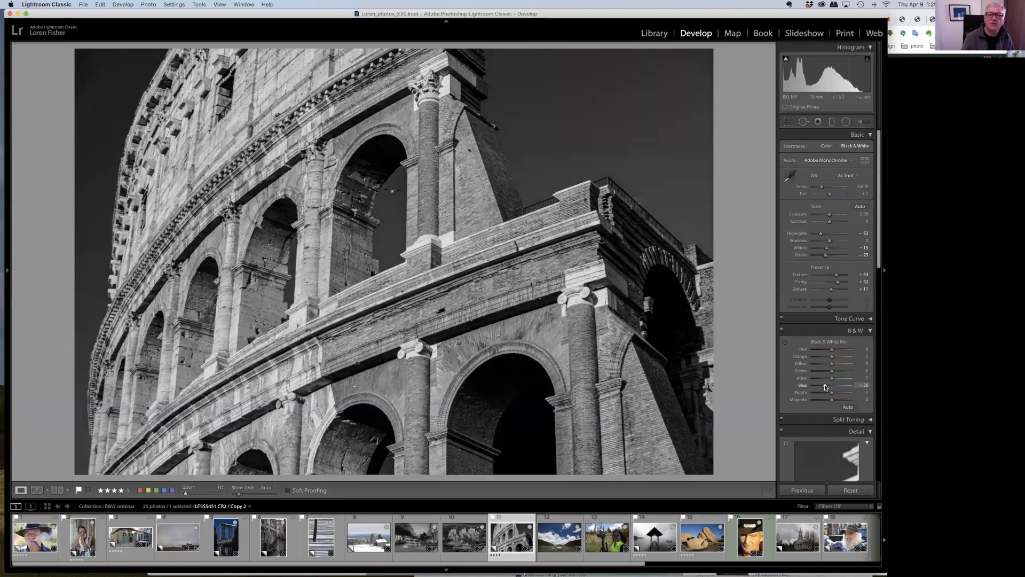
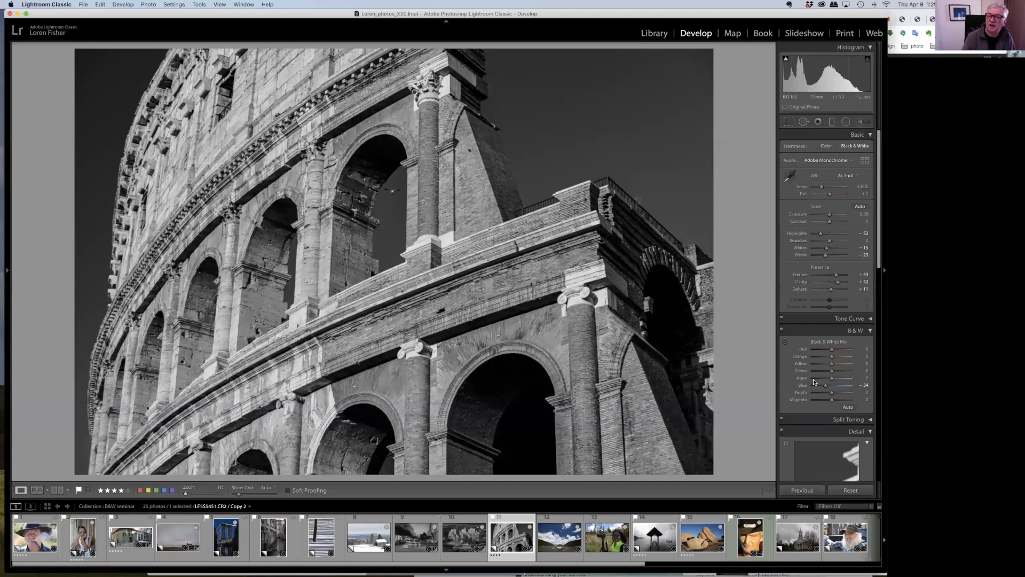
pyautogui.moveTo(825, 387)
pyautogui.mouseDown()
pyautogui.moveTo(801, 389)
pyautogui.moveTo(825, 383)
pyautogui.mouseUp()
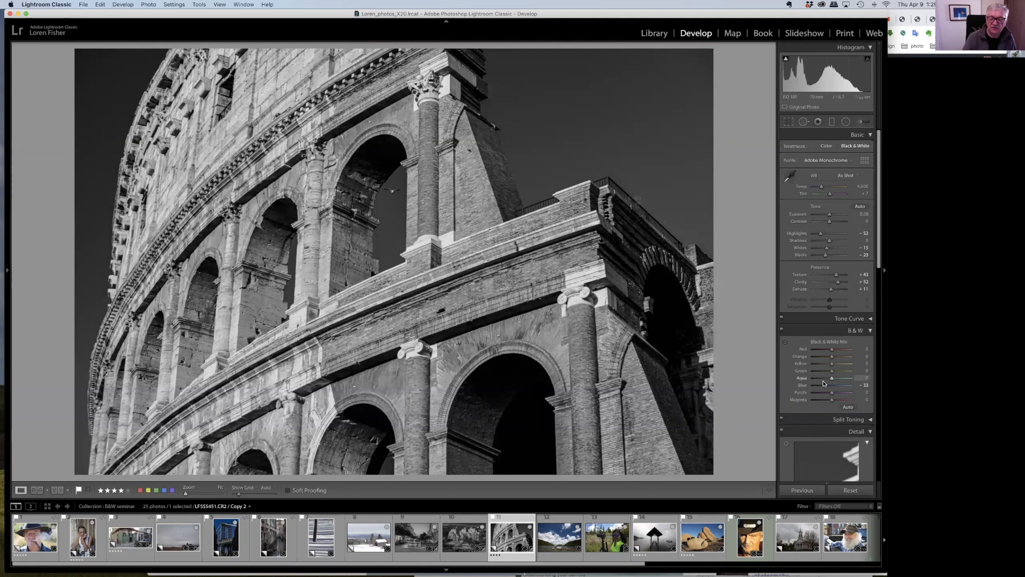
# Paint an Adjustment Brush mask with Auto Mask over the sky inside the Colosseum's large upper arch, with the mask overlay shown.
pyautogui.click(561, 534)
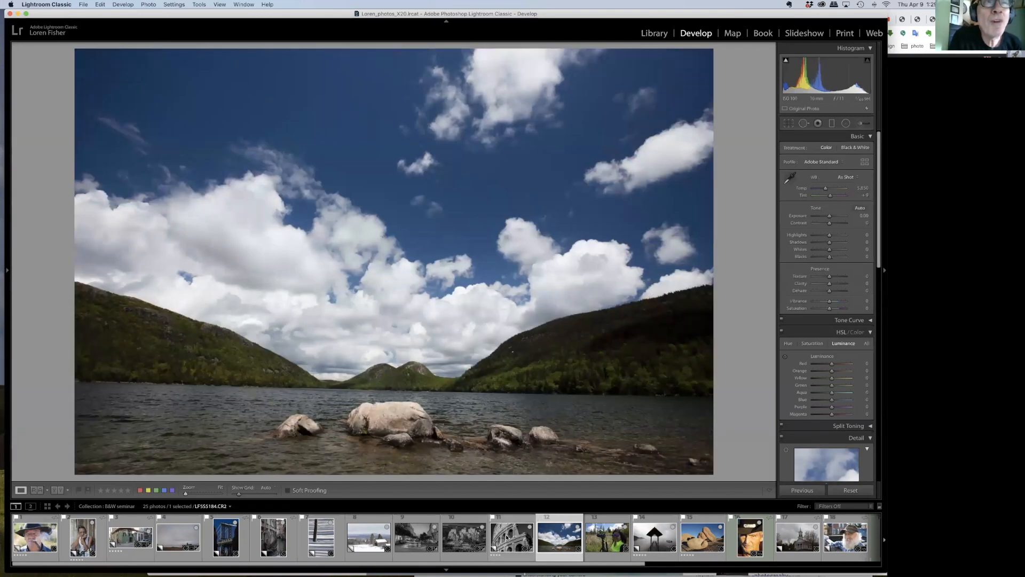
pyautogui.click(507, 536)
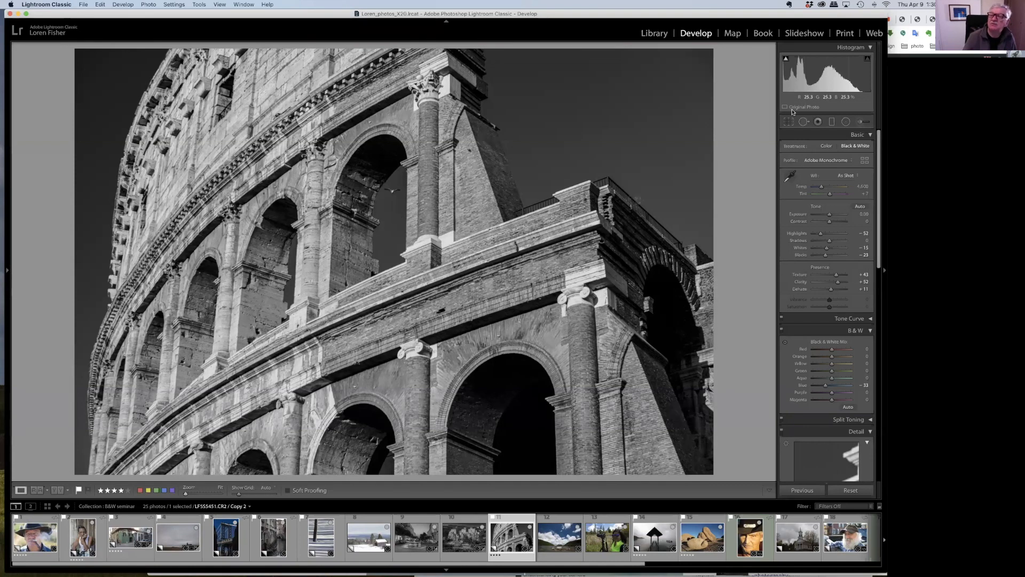
pyautogui.click(860, 122)
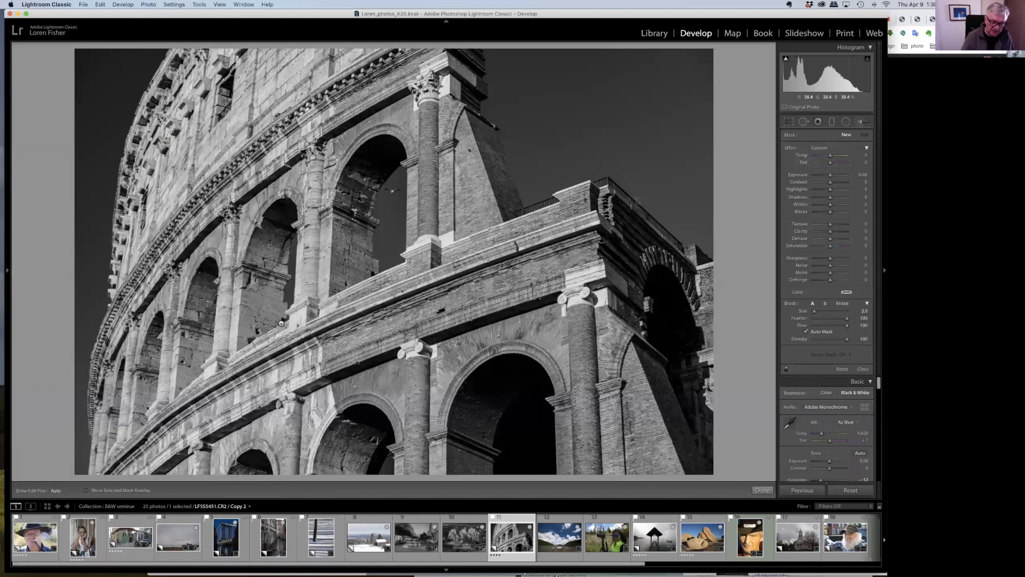
pyautogui.press('o')
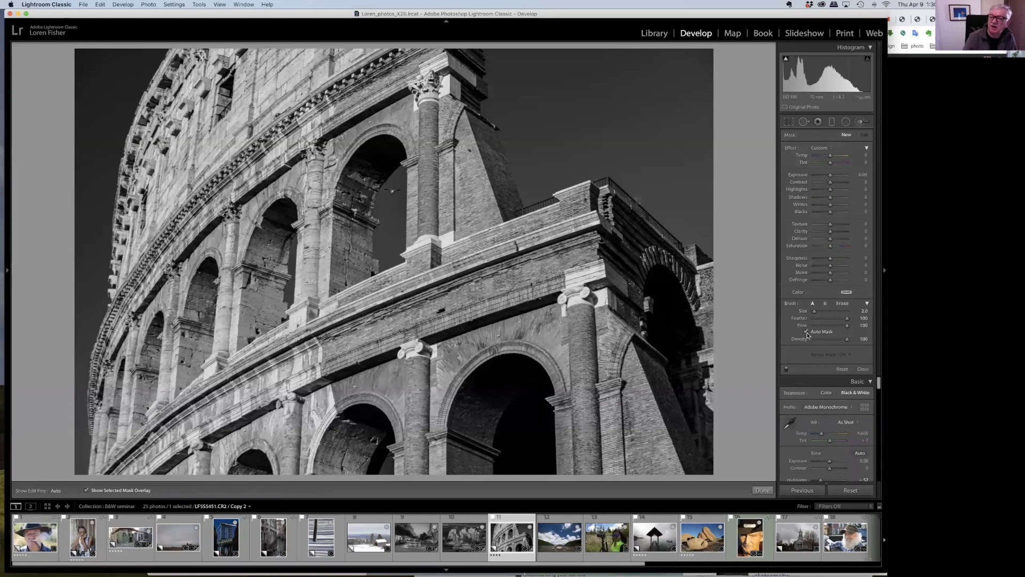
pyautogui.press('h')
pyautogui.moveTo(384, 203)
pyautogui.mouseDown()
pyautogui.moveTo(394, 256)
pyautogui.moveTo(386, 215)
pyautogui.mouseUp()
pyautogui.press('h')
pyautogui.press('[')
pyautogui.press('h')
pyautogui.moveTo(398, 177)
pyautogui.mouseDown()
pyautogui.moveTo(376, 177)
pyautogui.moveTo(391, 191)
pyautogui.moveTo(381, 179)
pyautogui.mouseUp()
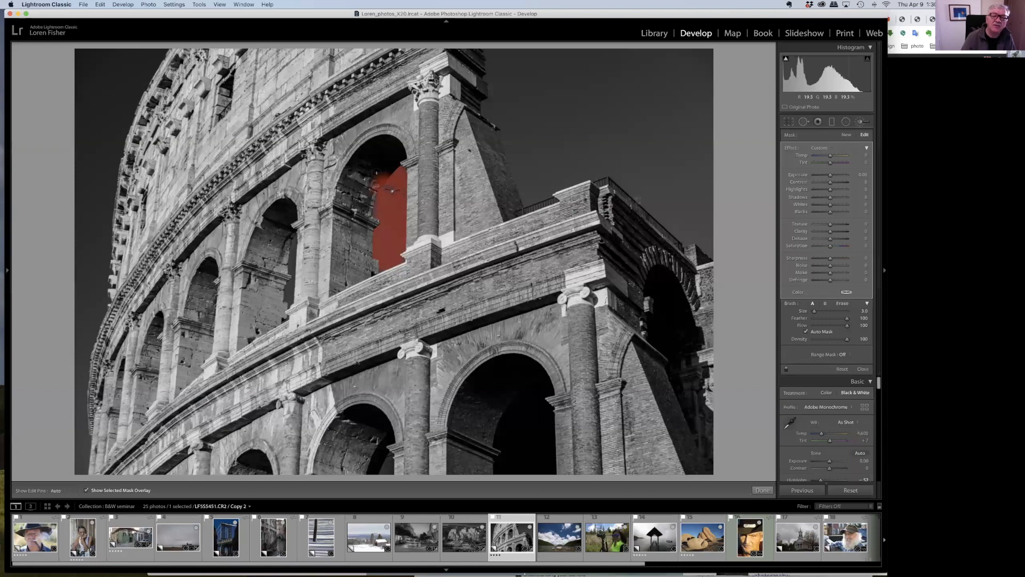
# Erase the mask's spill onto the arch's shaded stonework, and refine the mask along the sky's edges with a small brush.
pyautogui.press('alt')
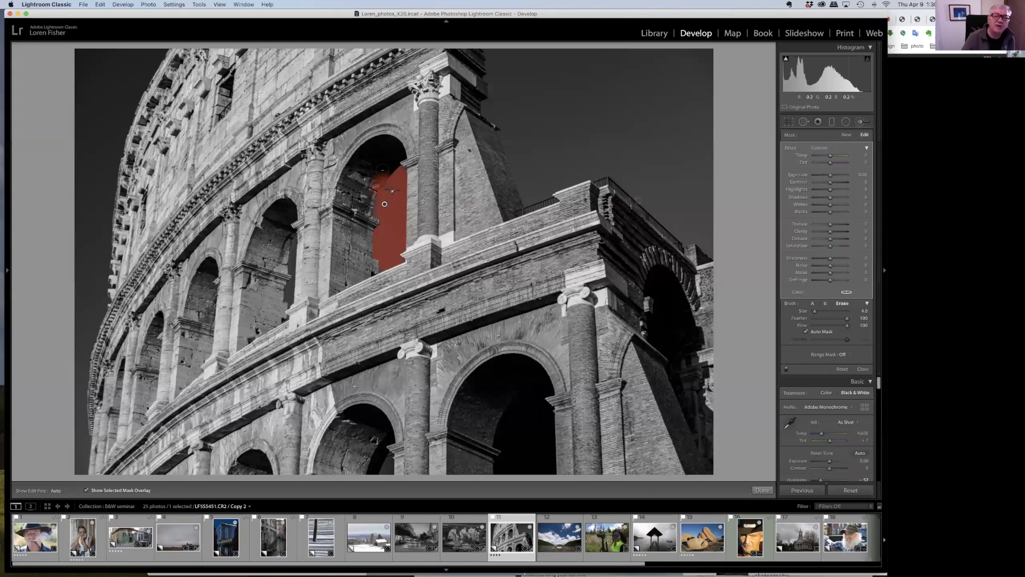
pyautogui.moveTo(379, 175); pyautogui.dragTo(380, 174)
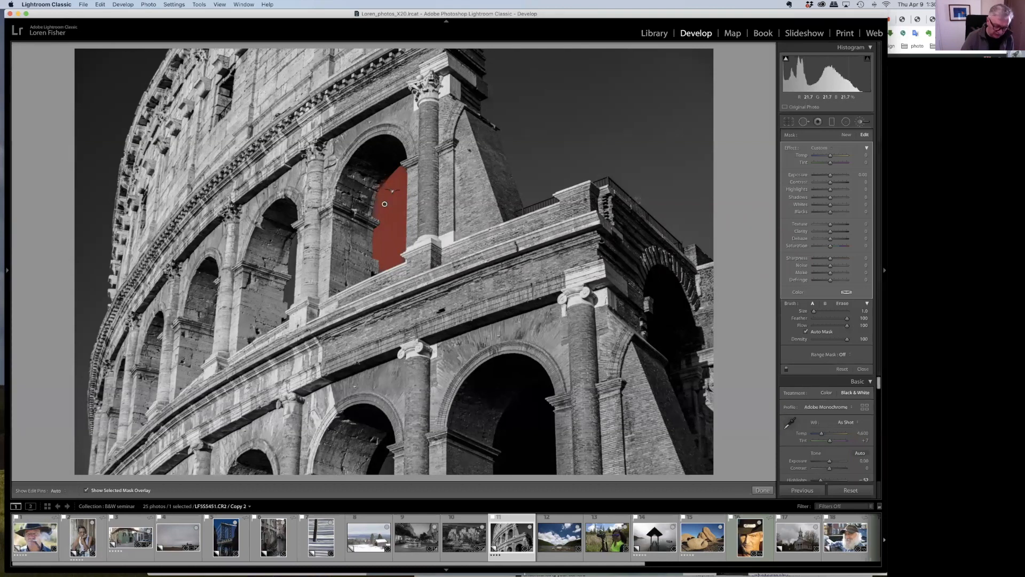
pyautogui.press('super+equal')
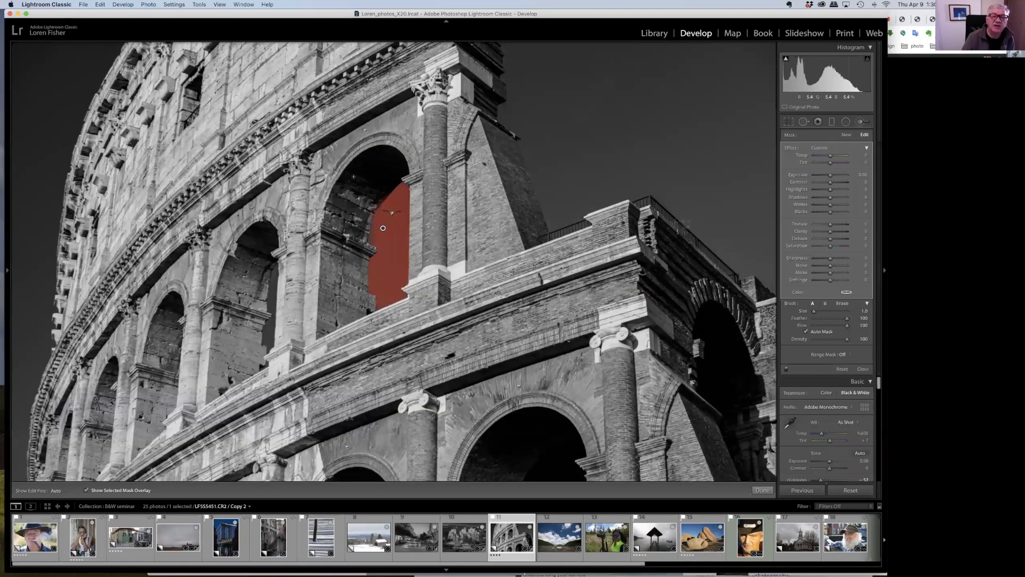
pyautogui.press('super+equal')
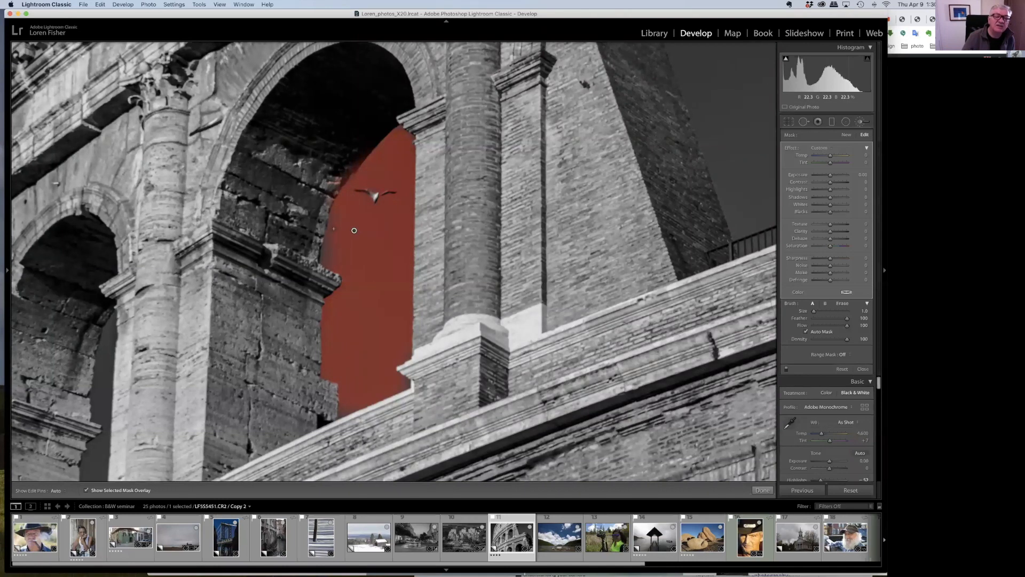
pyautogui.press('h')
pyautogui.press('[')
pyautogui.press('h')
pyautogui.press('h')
pyautogui.press('h')
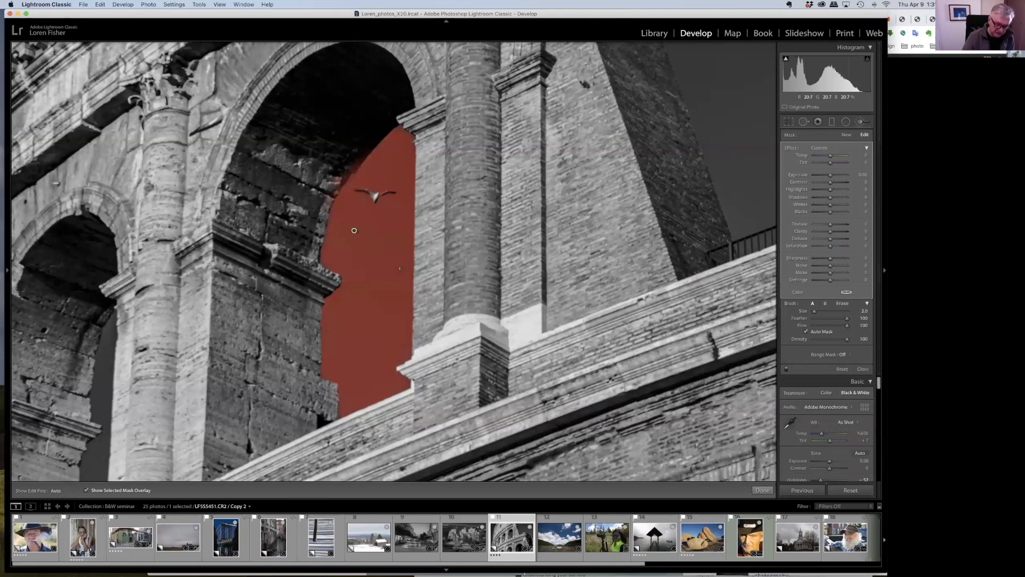
# Hide the mask overlay and lighten the masked sky inside the arch by raising the brush's Temp.
pyautogui.press('o')
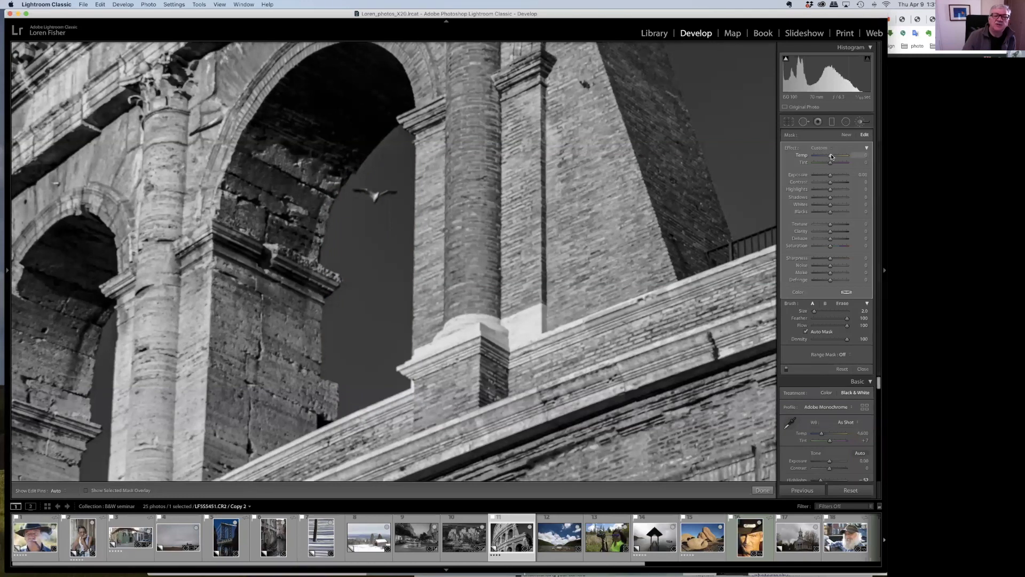
pyautogui.moveTo(831, 156); pyautogui.dragTo(840, 157)
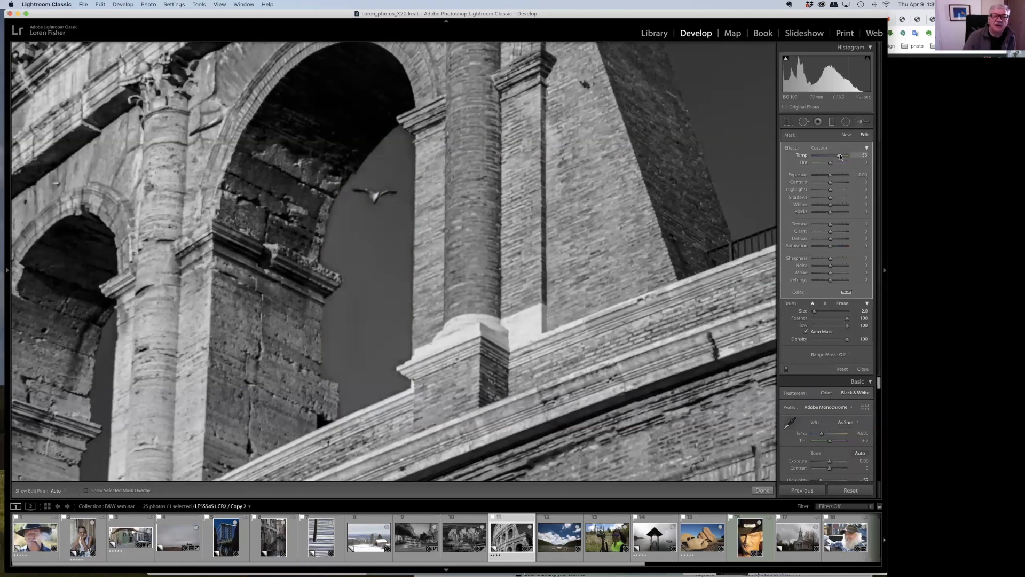
pyautogui.press('z')
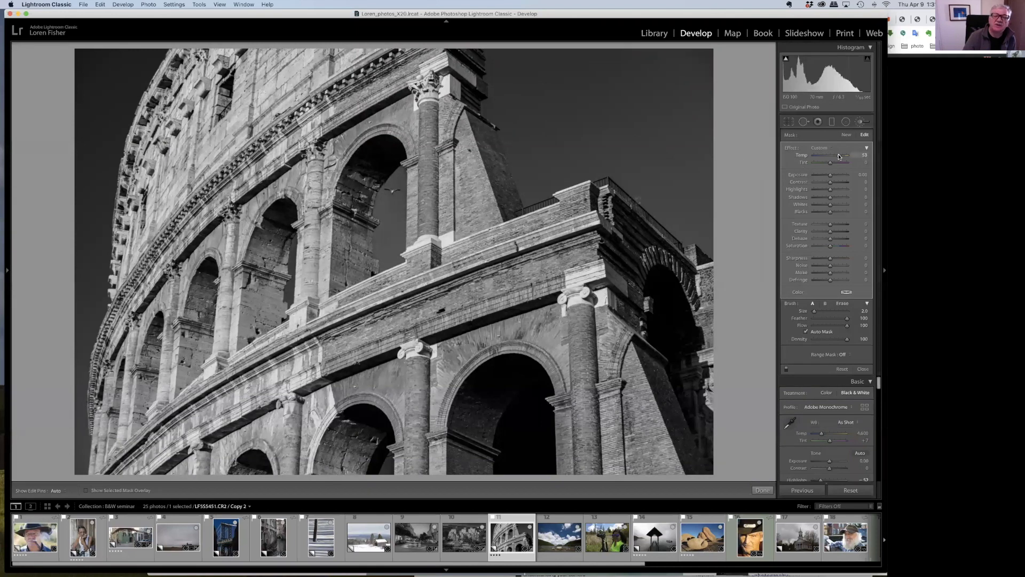
pyautogui.moveTo(839, 156)
pyautogui.mouseDown()
pyautogui.moveTo(804, 156)
pyautogui.moveTo(846, 159)
pyautogui.mouseUp()
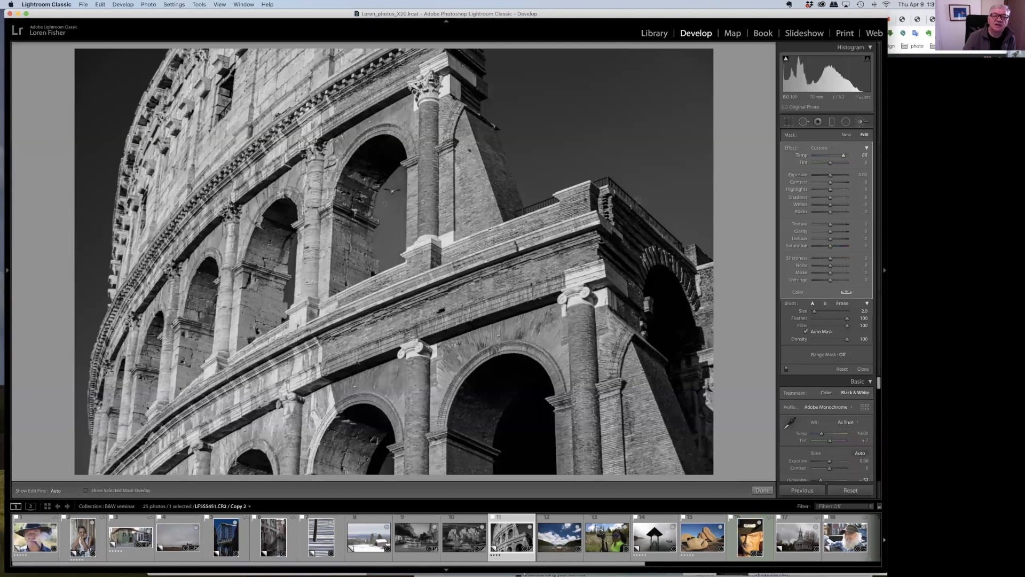
# Try raising the Saturation of the brushed sky inside the arch.
pyautogui.press('h')
pyautogui.press('h')
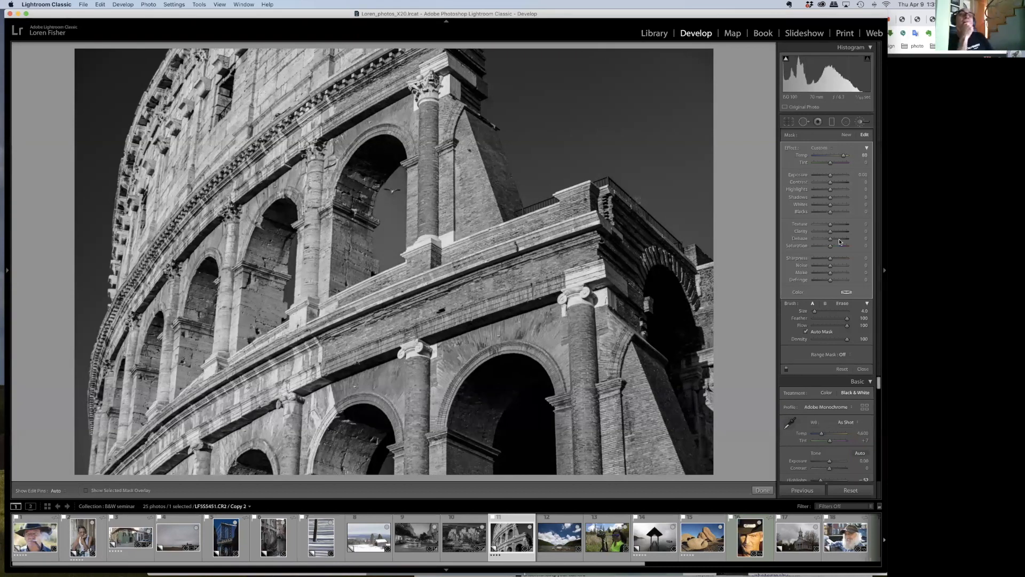
pyautogui.moveTo(830, 246); pyautogui.dragTo(844, 246)
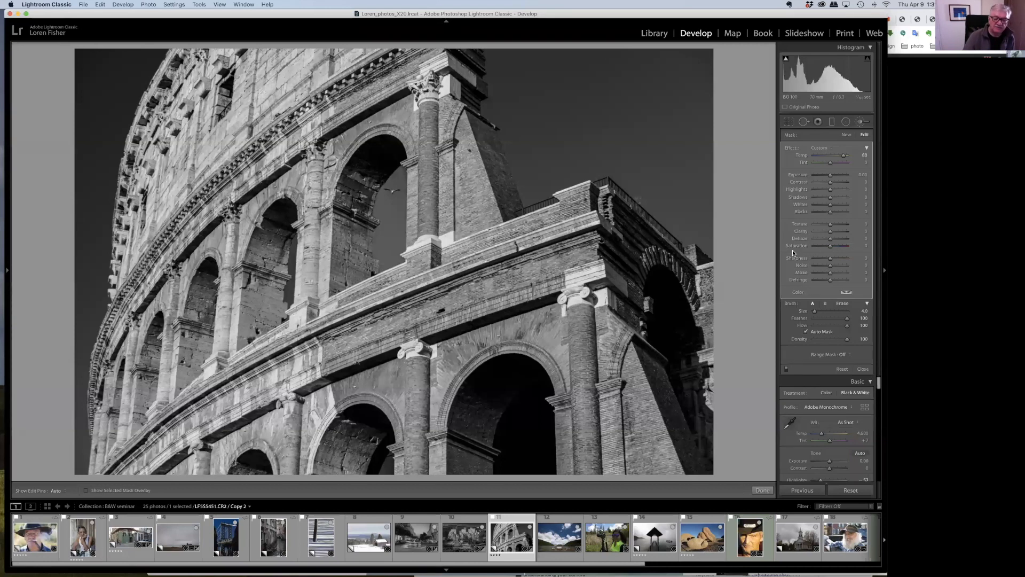
# Close the Adjustment Brush on the lake photo with the clouds and boulders, and convert the photo to black and white.
pyautogui.click(561, 537)
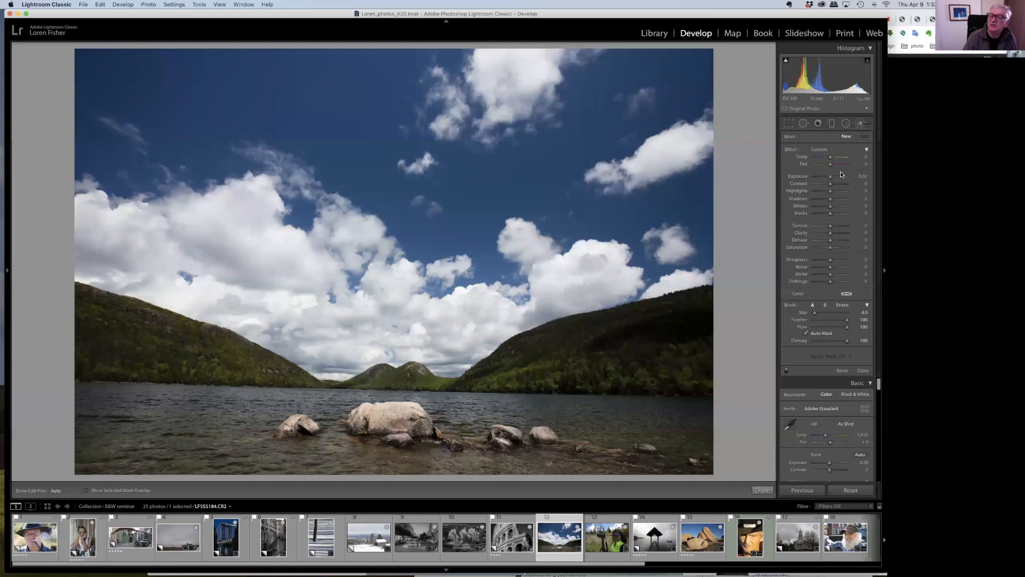
pyautogui.press('k')
pyautogui.click(855, 147)
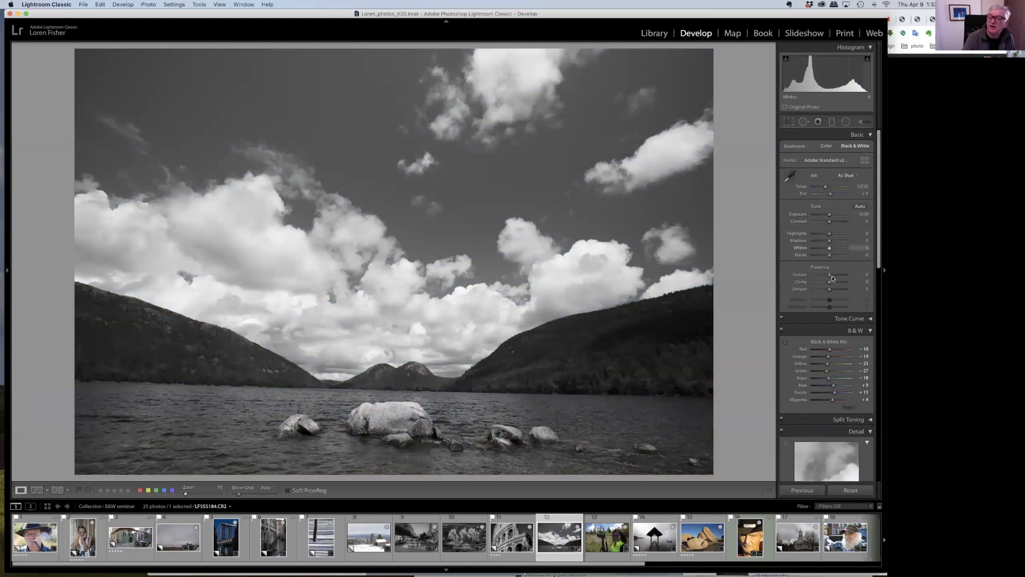
# Set the lake photo's Texture to +33, Clarity to +41, Dehaze to +35, Blacks to -13 and Highlights to -31.
pyautogui.moveTo(831, 290); pyautogui.dragTo(827, 255)
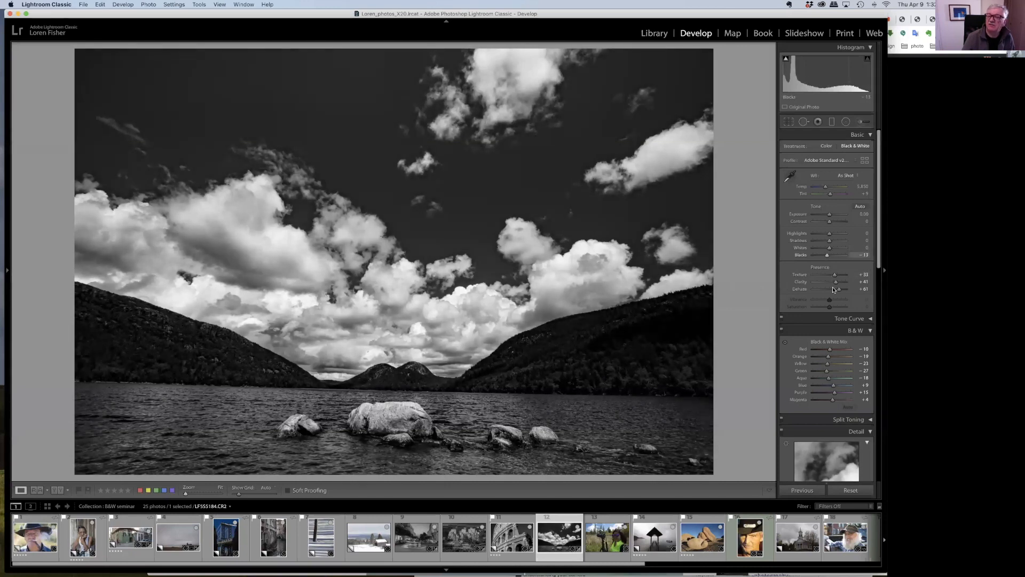
pyautogui.moveTo(838, 290); pyautogui.dragTo(835, 292)
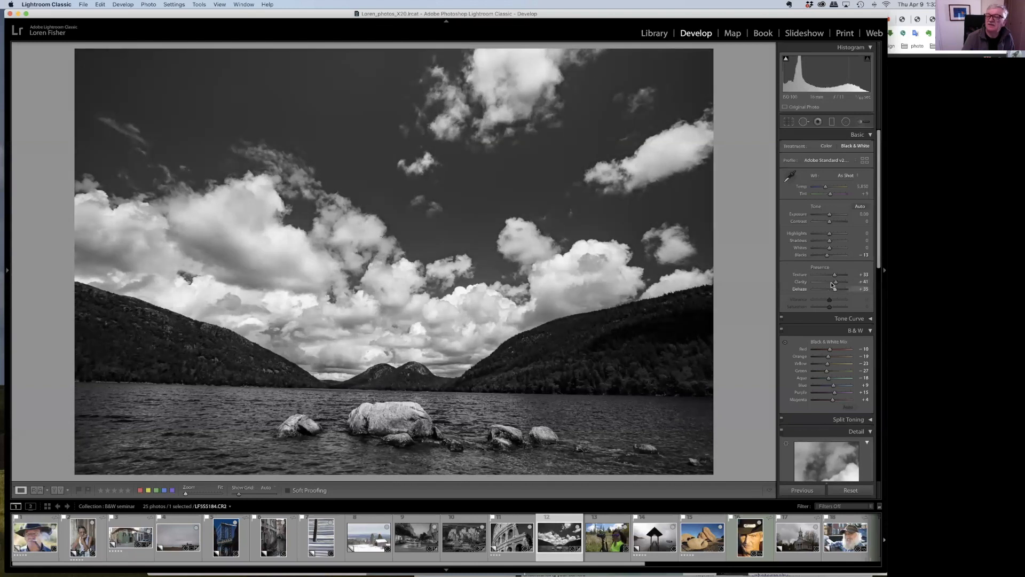
pyautogui.moveTo(828, 232); pyautogui.dragTo(823, 236)
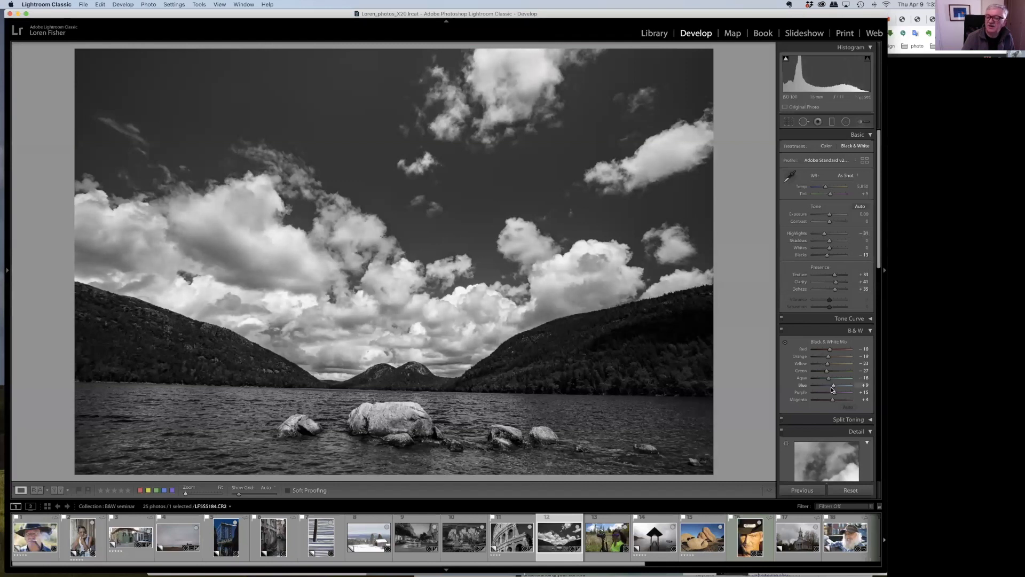
# Adjust the lake photo's Black & White Mix to Yellow +4, Green -25 and Blue -7, using targeted adjustment on the hillsides.
pyautogui.moveTo(834, 388); pyautogui.dragTo(831, 389)
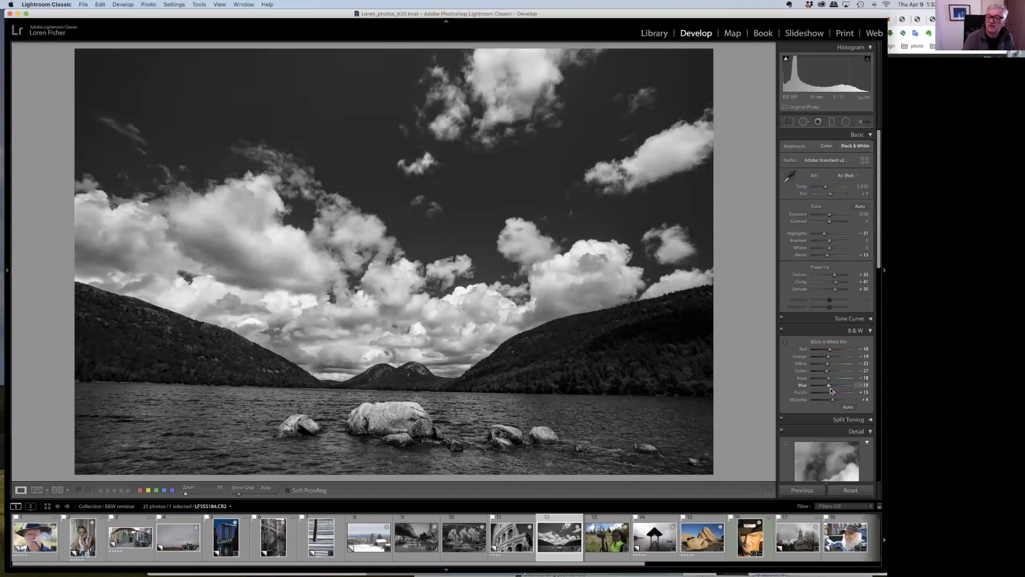
pyautogui.click(785, 342)
pyautogui.moveTo(160, 358); pyautogui.dragTo(161, 311)
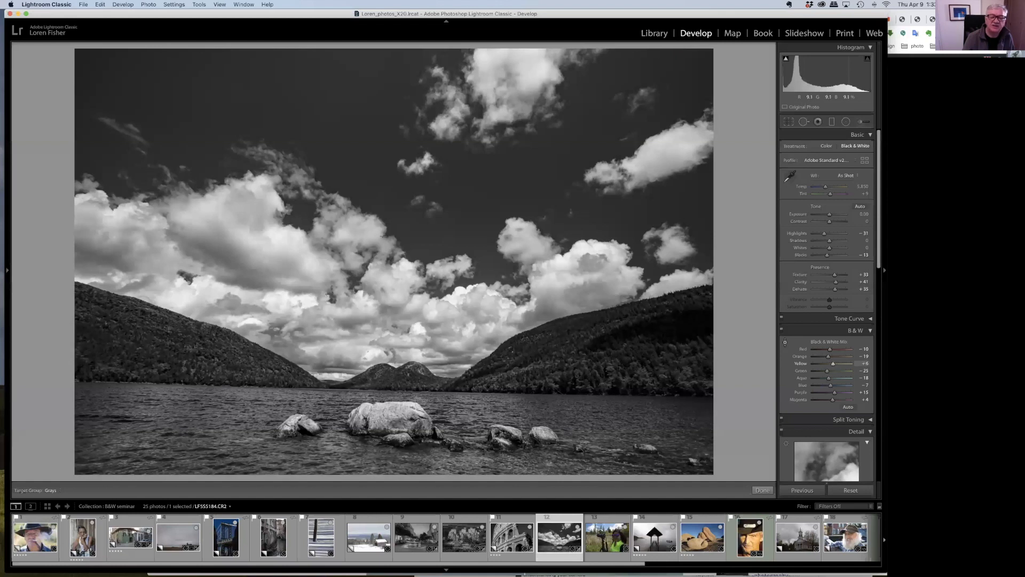
pyautogui.moveTo(617, 346); pyautogui.dragTo(618, 350)
# Crop the upper sky off the lake photo for a panoramic frame and lower Blue in the mix to -45.
pyautogui.click(788, 123)
pyautogui.moveTo(393, 46); pyautogui.dragTo(383, 120)
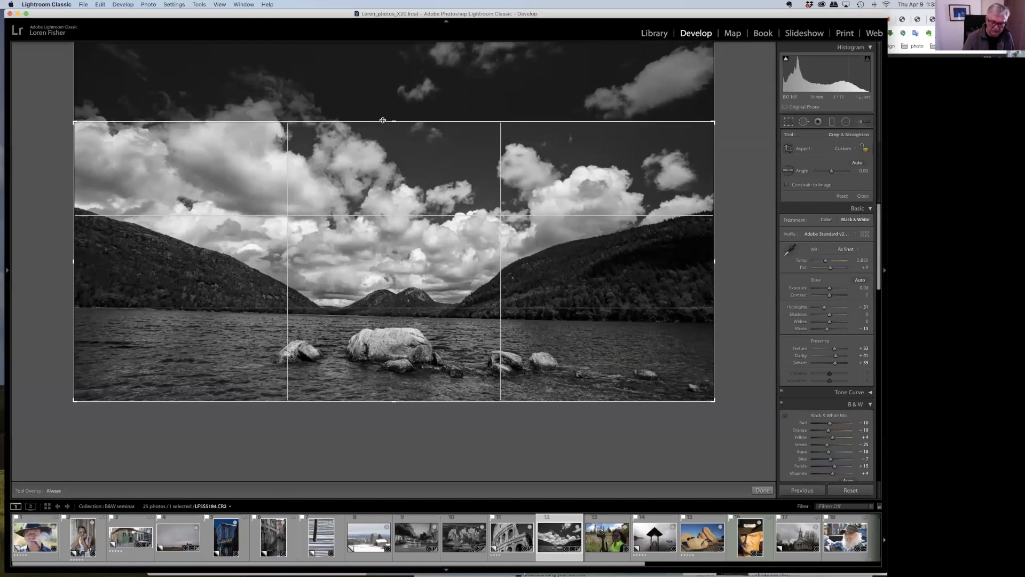
pyautogui.press('Return')
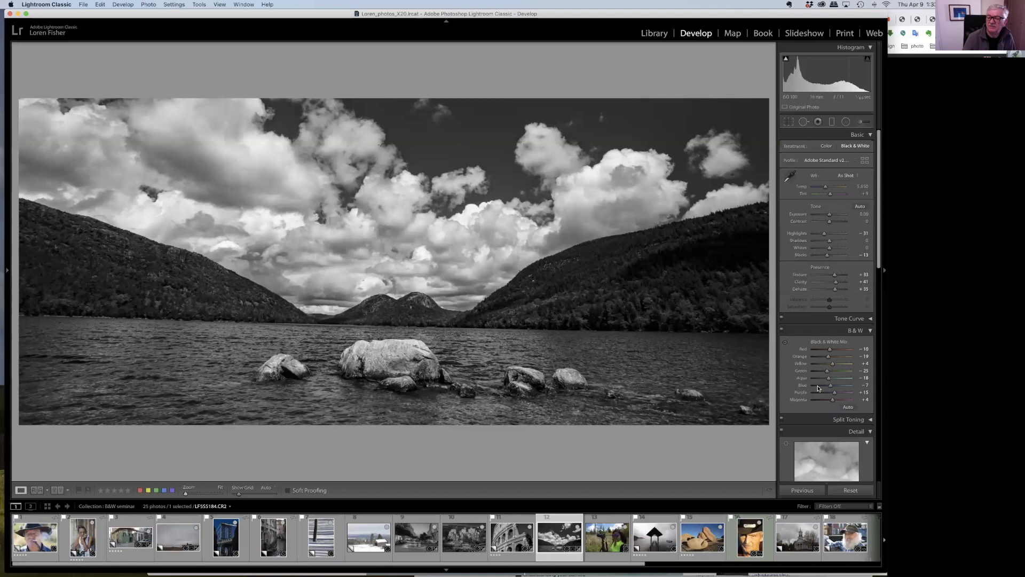
pyautogui.moveTo(830, 387); pyautogui.dragTo(823, 388)
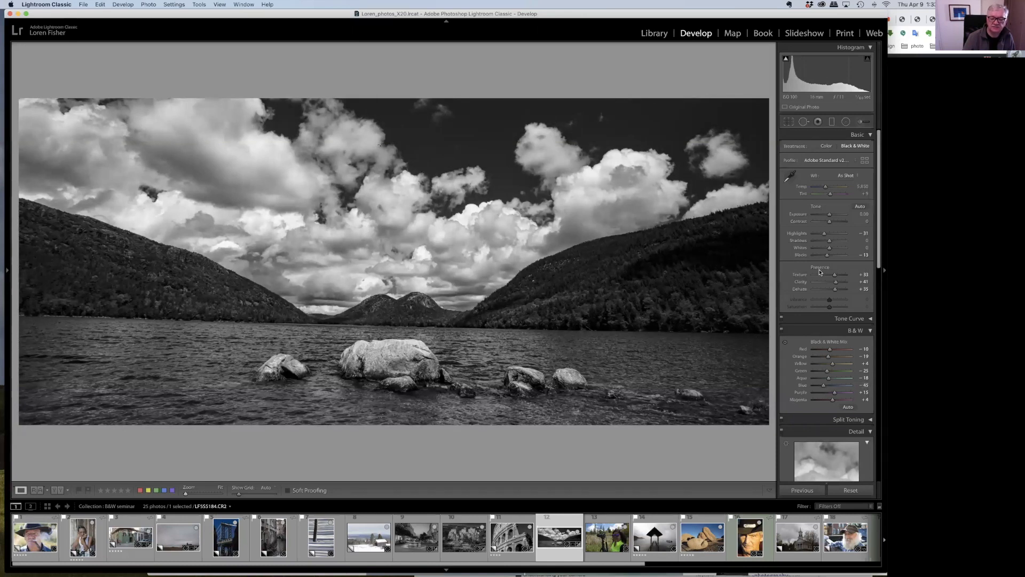
# Open the selfie of the woman beside the tripod camera and convert it to black and white.
pyautogui.click(602, 537)
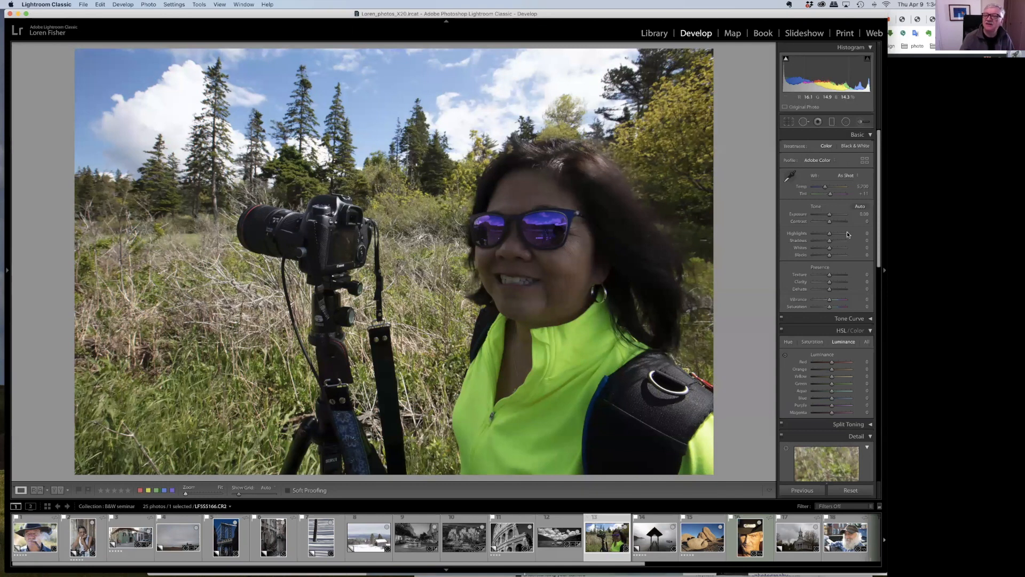
pyautogui.click(855, 146)
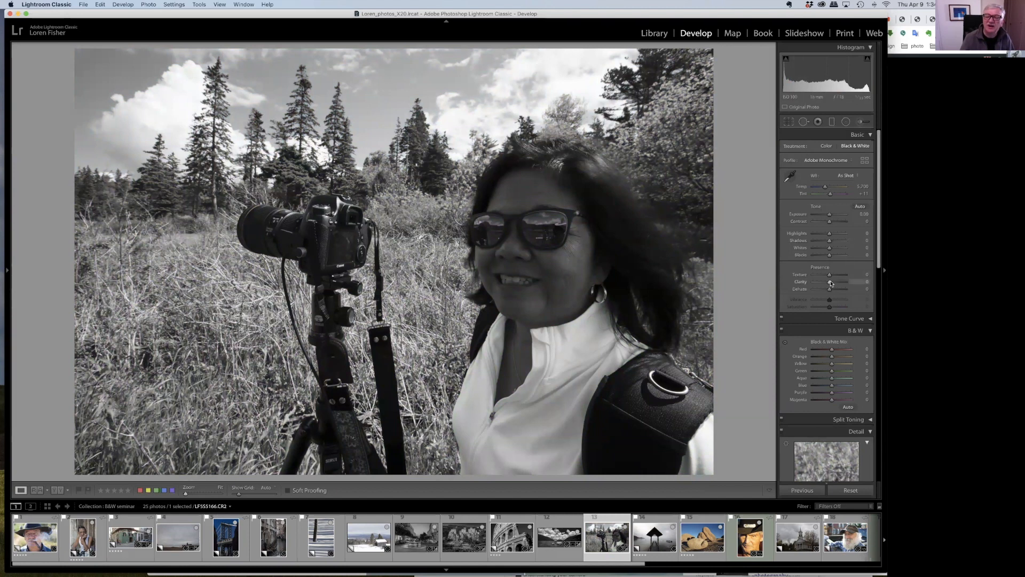
# Try different Clarity strengths on the selfie, up to the maximum of +100.
pyautogui.moveTo(832, 283); pyautogui.dragTo(835, 283)
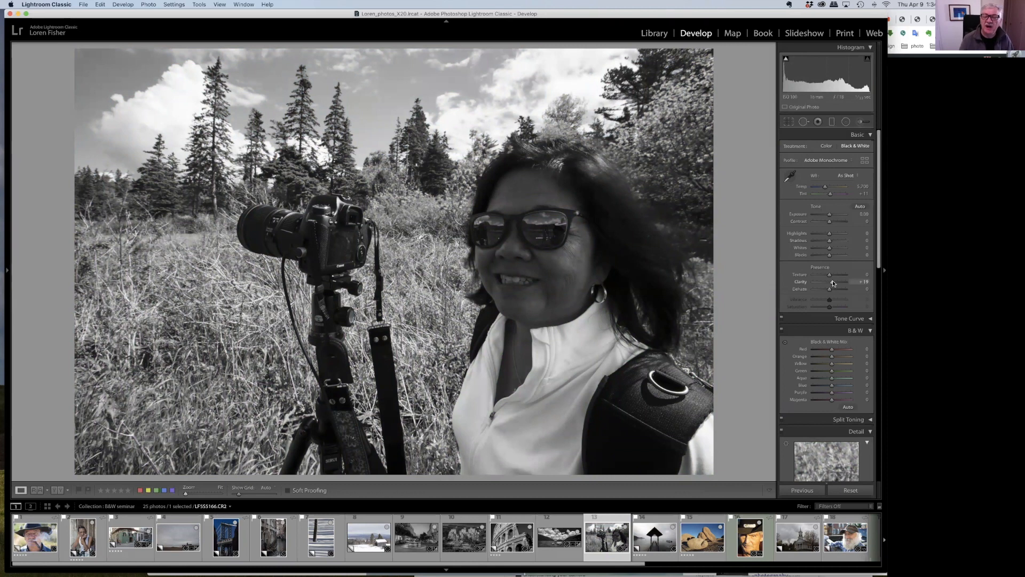
pyautogui.moveTo(833, 283); pyautogui.dragTo(831, 284)
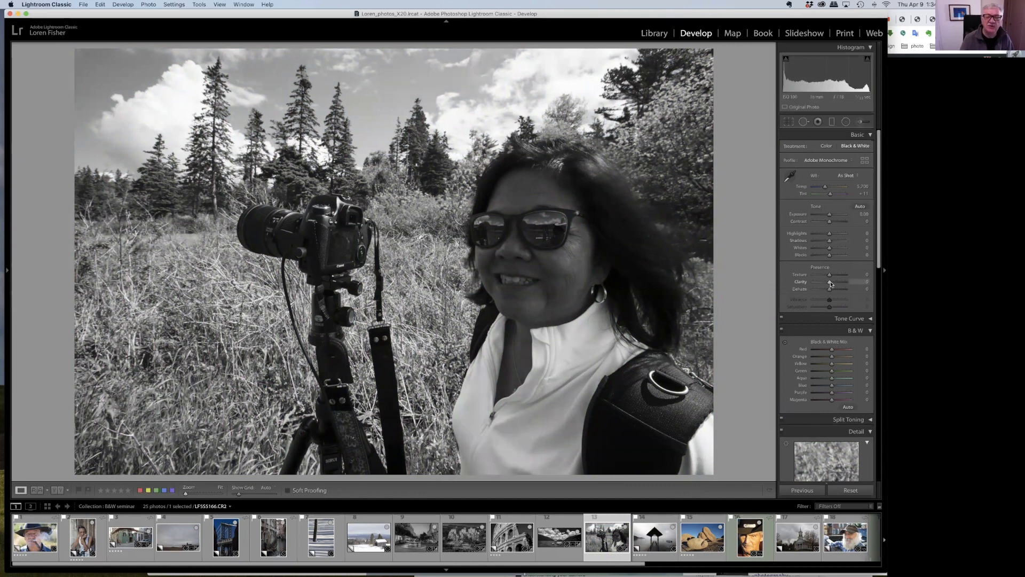
pyautogui.moveTo(831, 283); pyautogui.dragTo(850, 281)
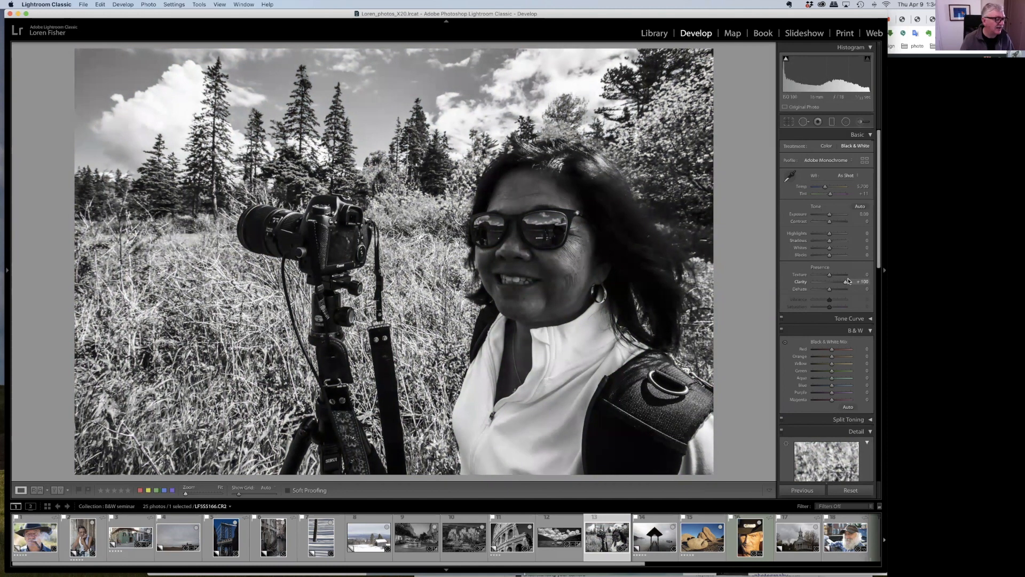
pyautogui.moveTo(847, 281); pyautogui.dragTo(830, 284)
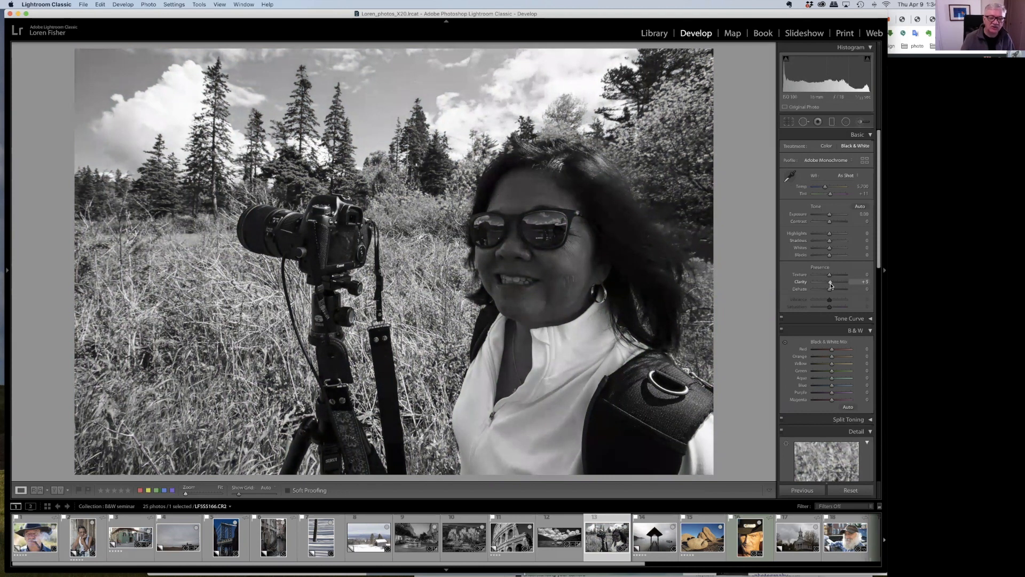
# Soften the selfie with Texture -69 and Clarity +6, and try Dehaze before resetting it to 0.
pyautogui.moveTo(830, 286); pyautogui.dragTo(802, 275)
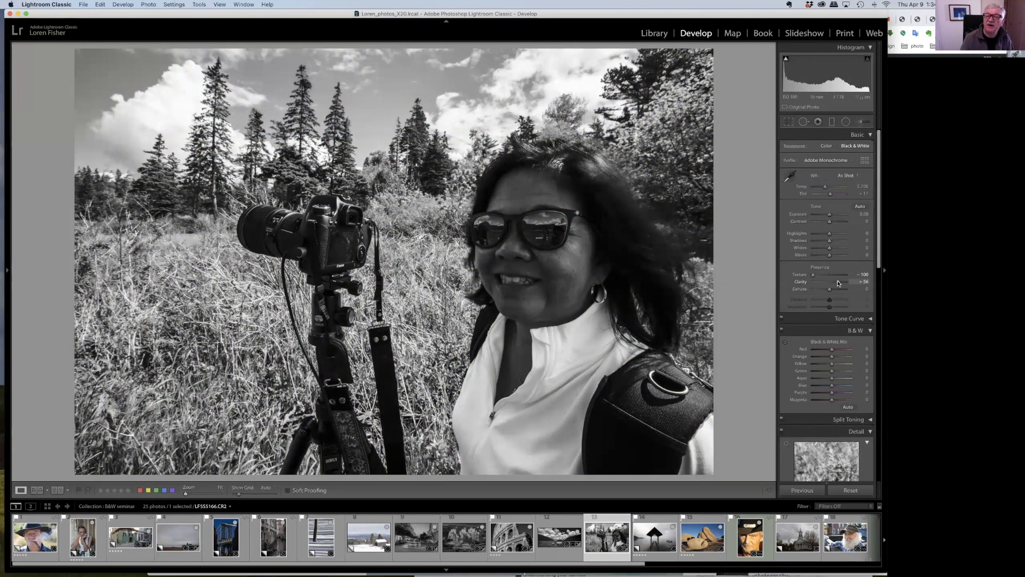
pyautogui.moveTo(836, 282); pyautogui.dragTo(830, 282)
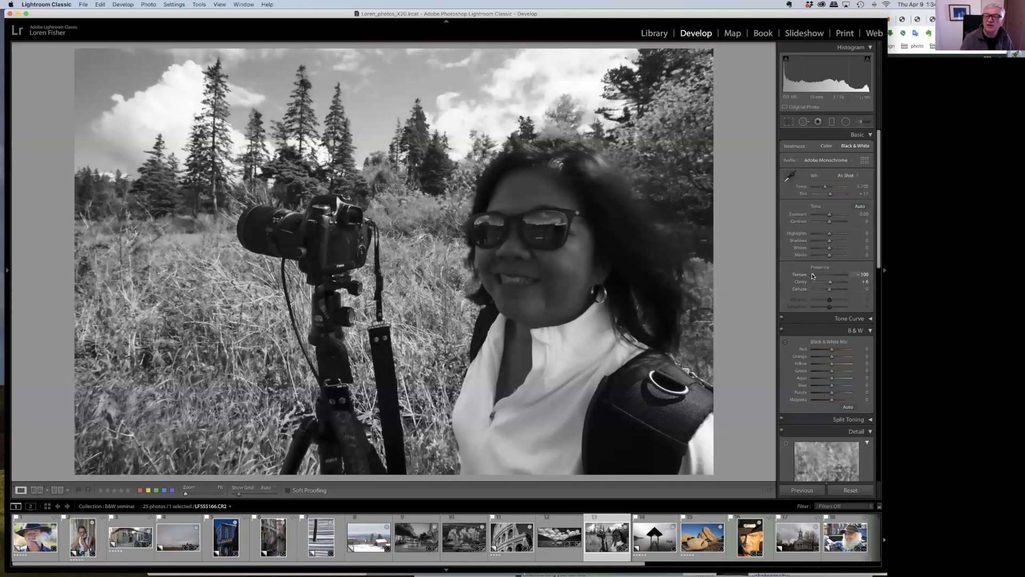
pyautogui.moveTo(813, 275); pyautogui.dragTo(813, 276)
pyautogui.moveTo(831, 291); pyautogui.dragTo(838, 291)
pyautogui.doubleClick(838, 291)
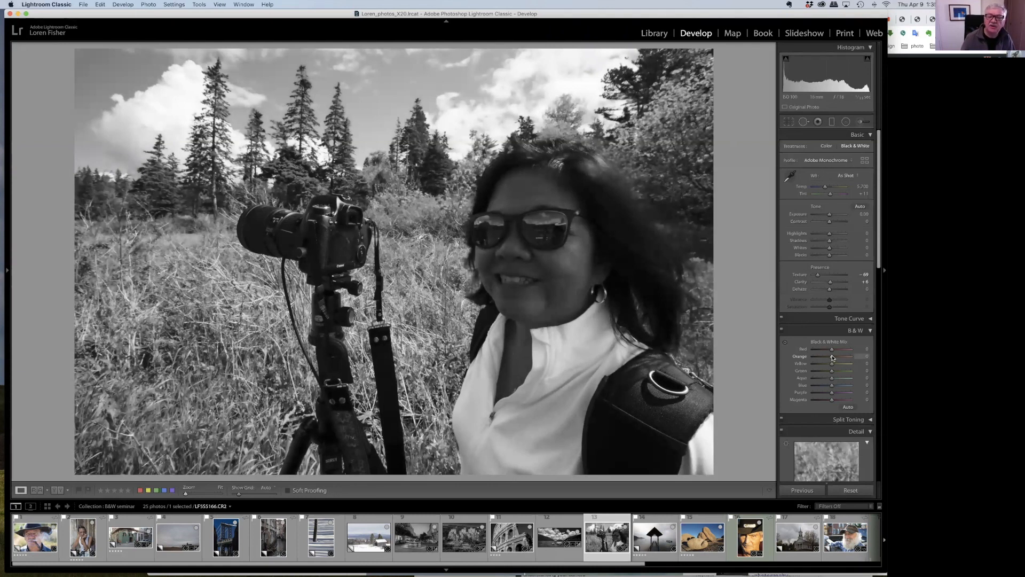
# Set Orange to +90 and Blue to -13 in the selfie's Black & White Mix, and lower Highlights to -45.
pyautogui.moveTo(832, 357); pyautogui.dragTo(853, 358)
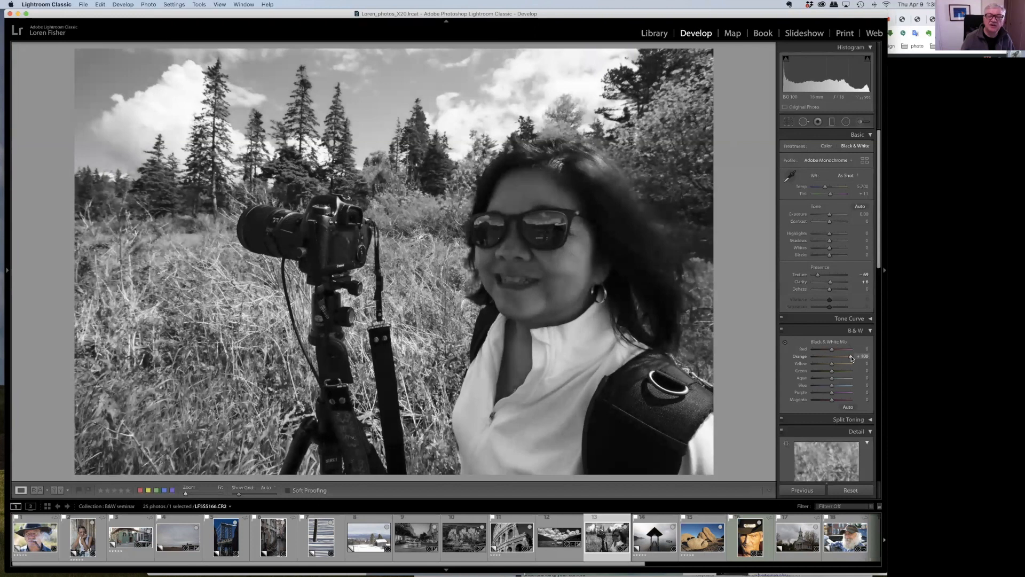
pyautogui.moveTo(852, 359); pyautogui.dragTo(848, 358)
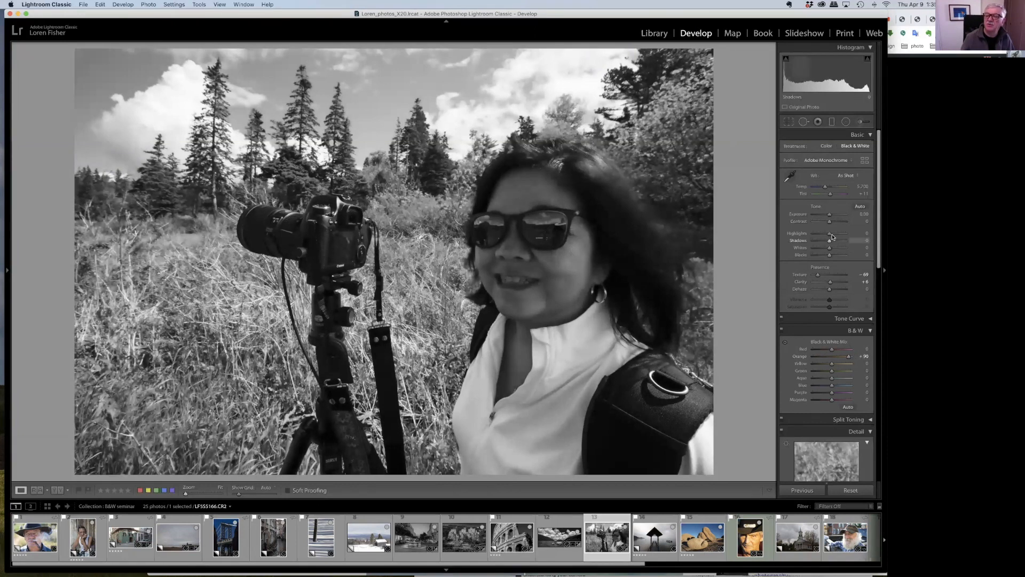
pyautogui.moveTo(827, 236); pyautogui.dragTo(822, 235)
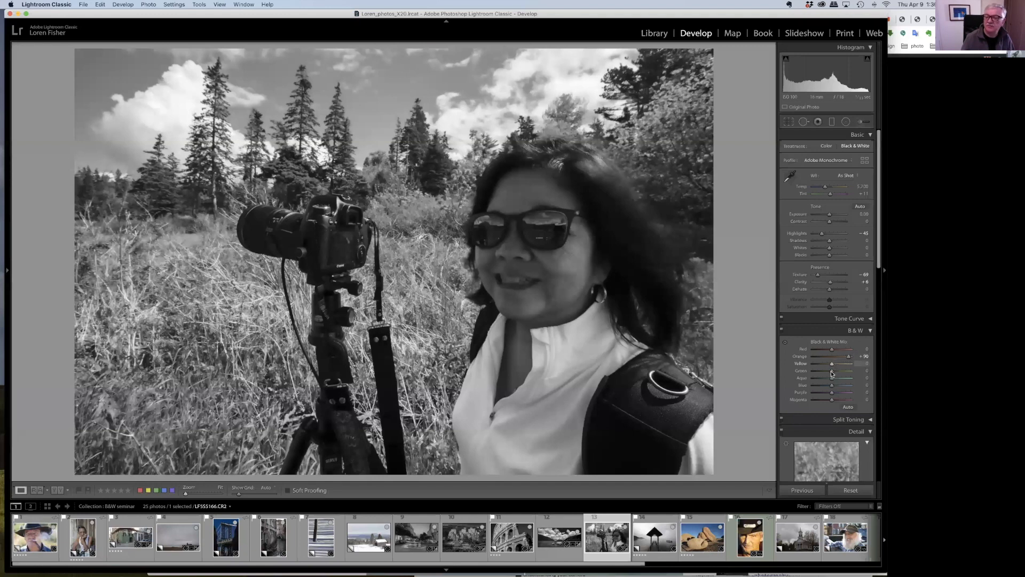
pyautogui.moveTo(830, 385); pyautogui.dragTo(830, 389)
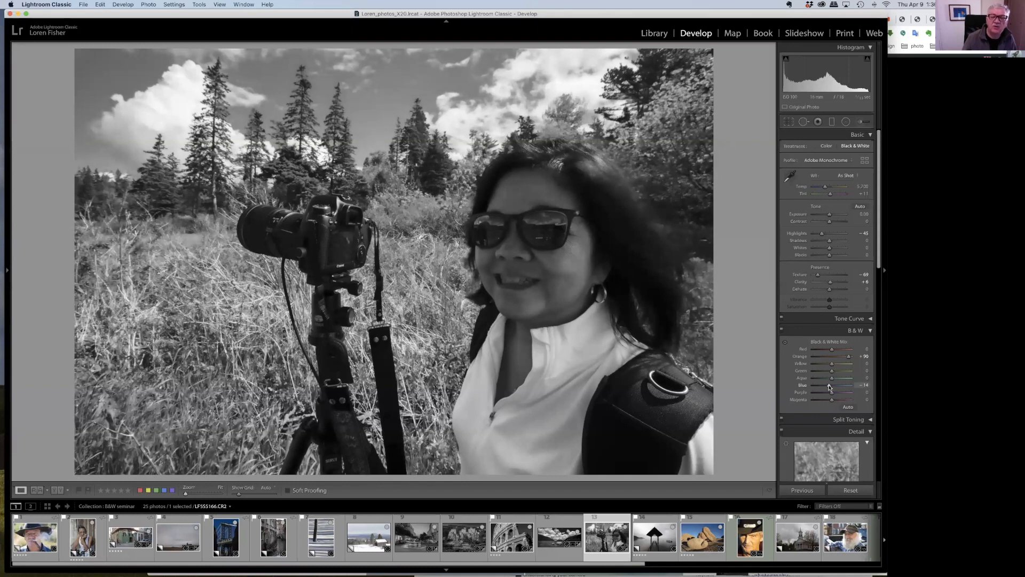
pyautogui.moveTo(829, 387)
pyautogui.mouseDown()
pyautogui.moveTo(838, 387)
pyautogui.moveTo(812, 388)
pyautogui.moveTo(829, 389)
pyautogui.mouseUp()
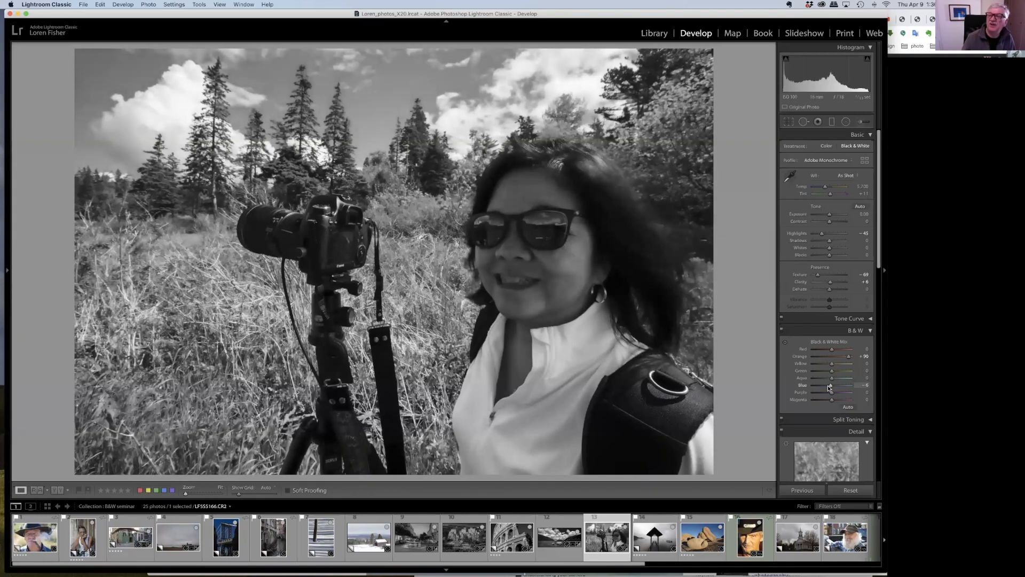
# Add a slightly tilted graduated filter over the sky, fading out around the tree line, with Temp -100.
pyautogui.click(831, 122)
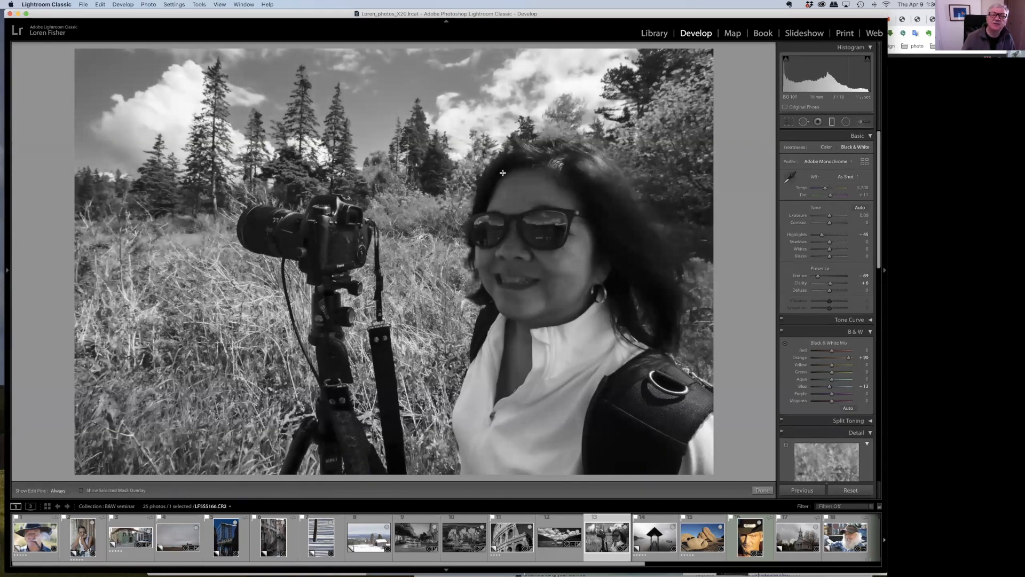
pyautogui.moveTo(365, 174); pyautogui.dragTo(370, 196)
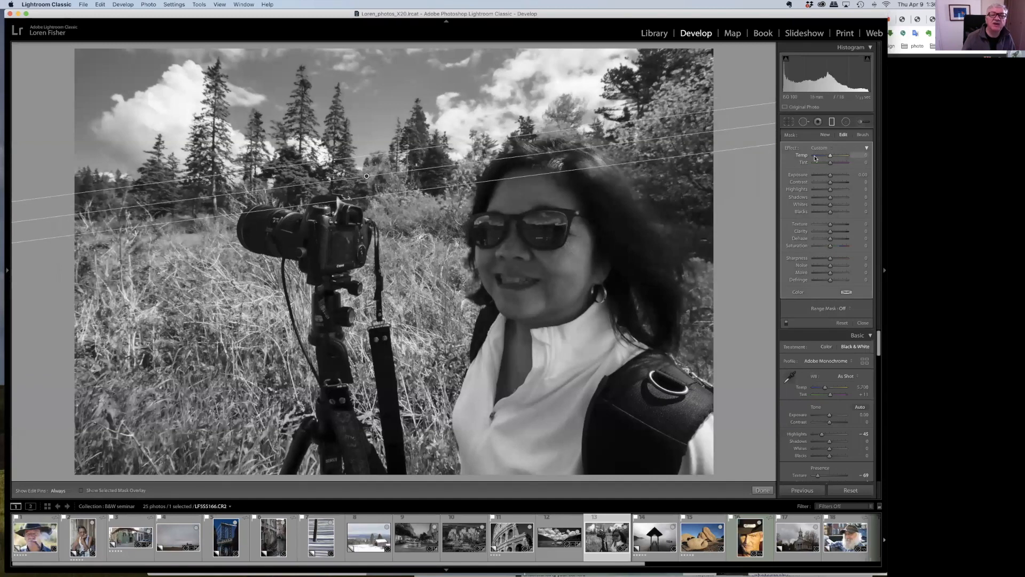
pyautogui.click(816, 158)
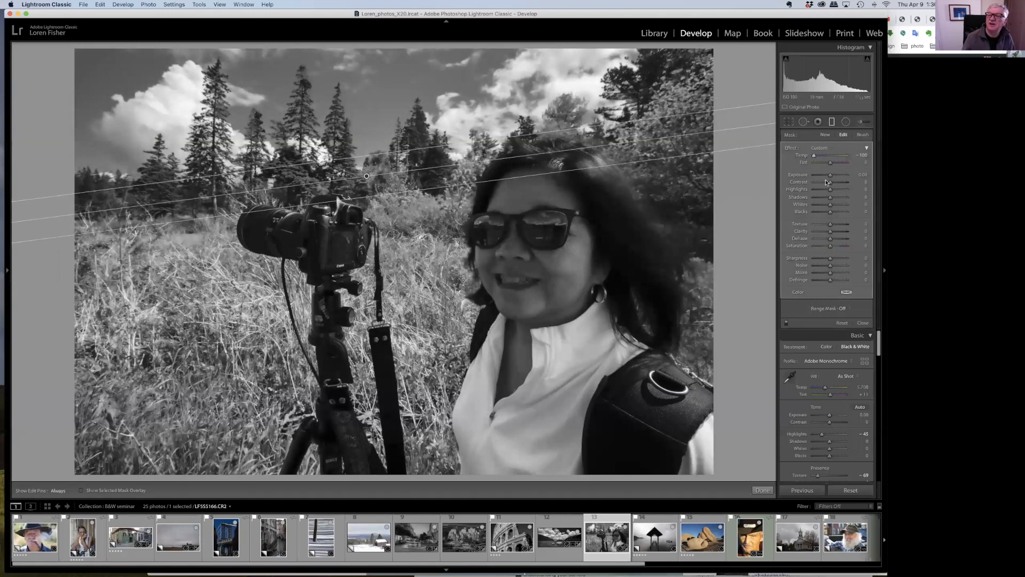
# Darken the filtered sky with Exposure -0.44 and Highlights -30, and set its Dehaze to 49.
pyautogui.moveTo(831, 176); pyautogui.dragTo(828, 174)
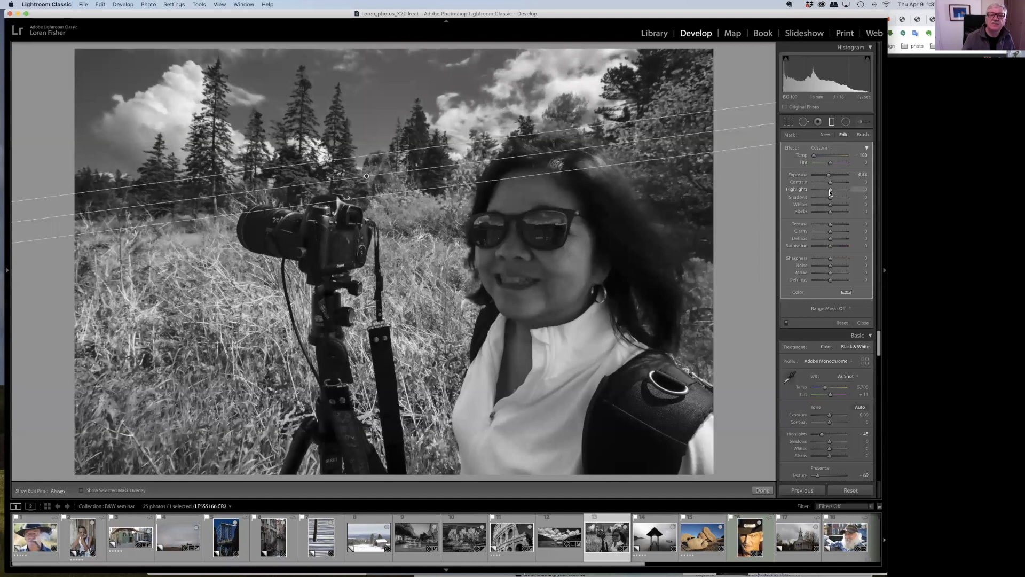
pyautogui.click(825, 190)
pyautogui.click(837, 240)
pyautogui.moveTo(837, 240); pyautogui.dragTo(833, 241)
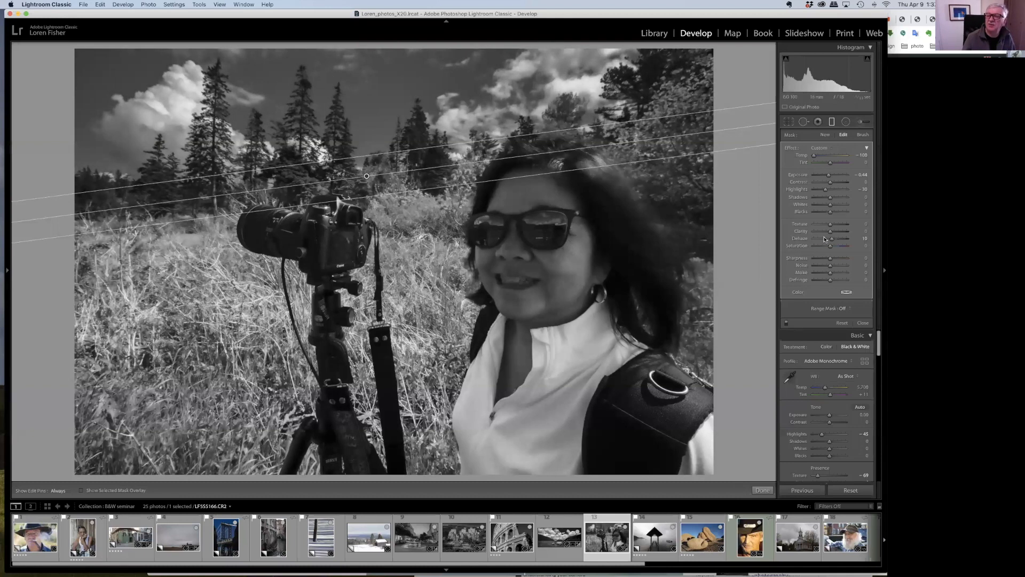
pyautogui.moveTo(832, 240); pyautogui.dragTo(842, 239)
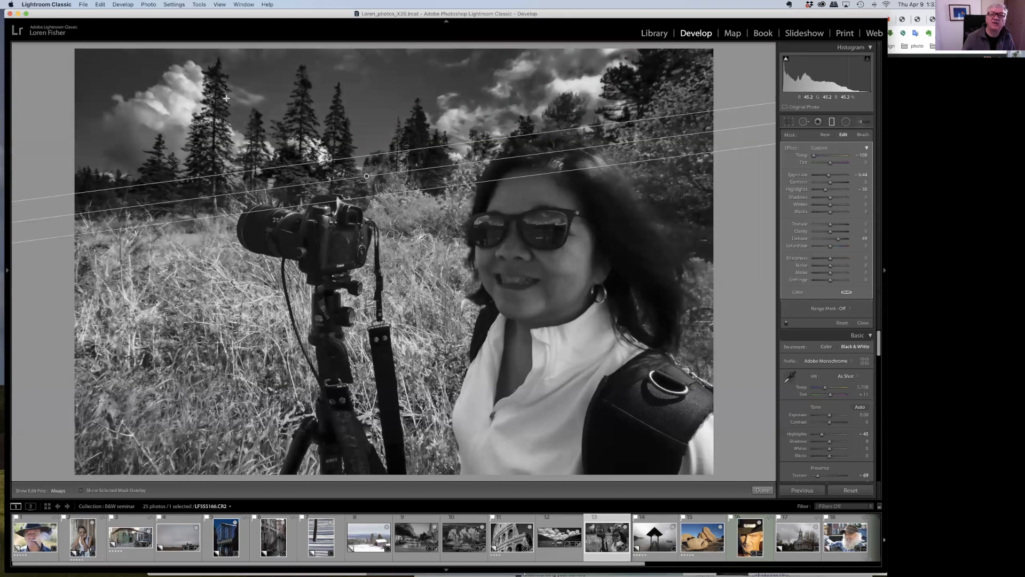
# Restrict the graduated filter with a Luminance range mask of 58/100 to exclude the dark trees, checking it with the mask overlay.
pyautogui.click(844, 309)
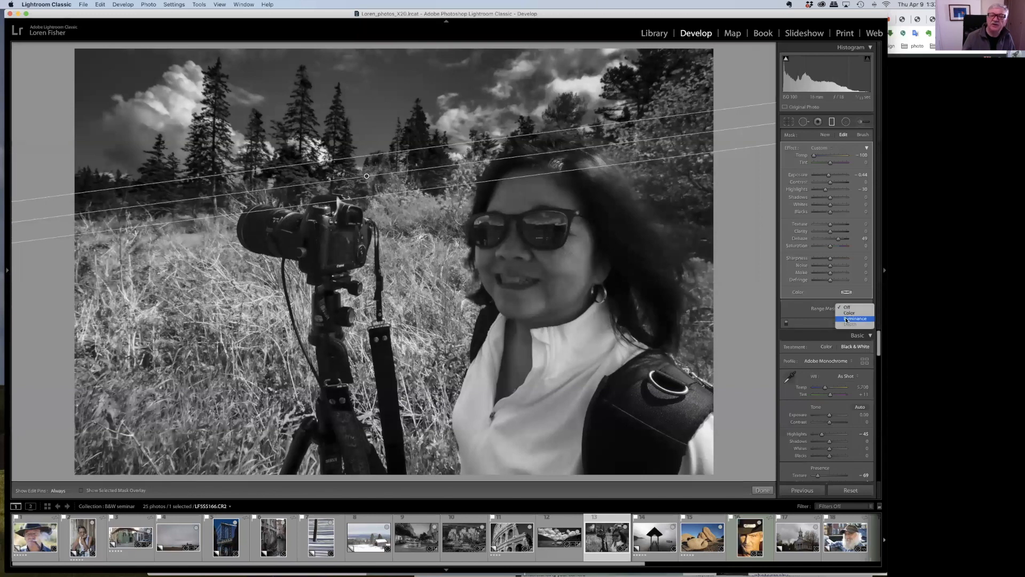
pyautogui.click(846, 319)
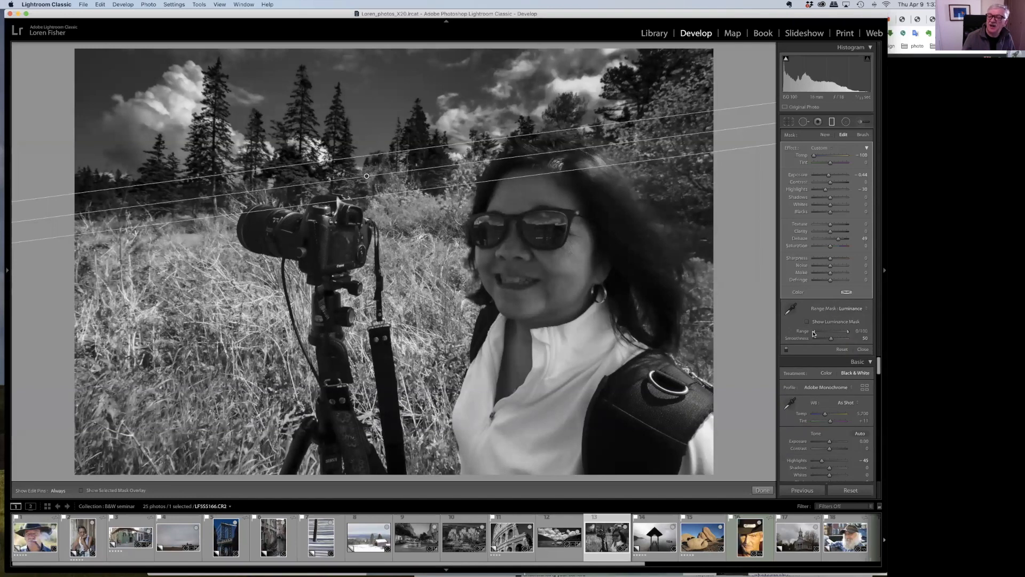
pyautogui.moveTo(814, 332); pyautogui.dragTo(813, 332)
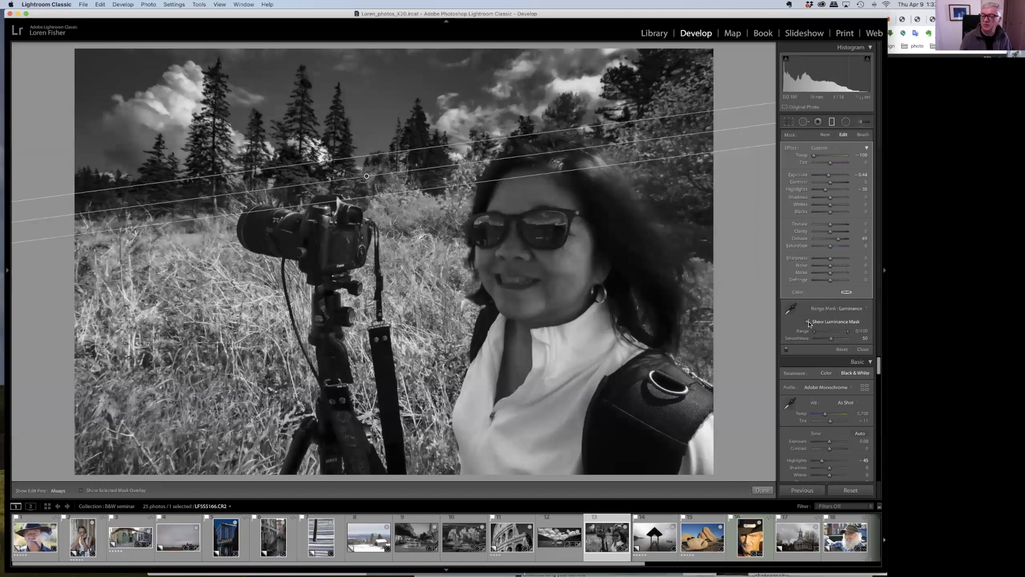
pyautogui.click(808, 322)
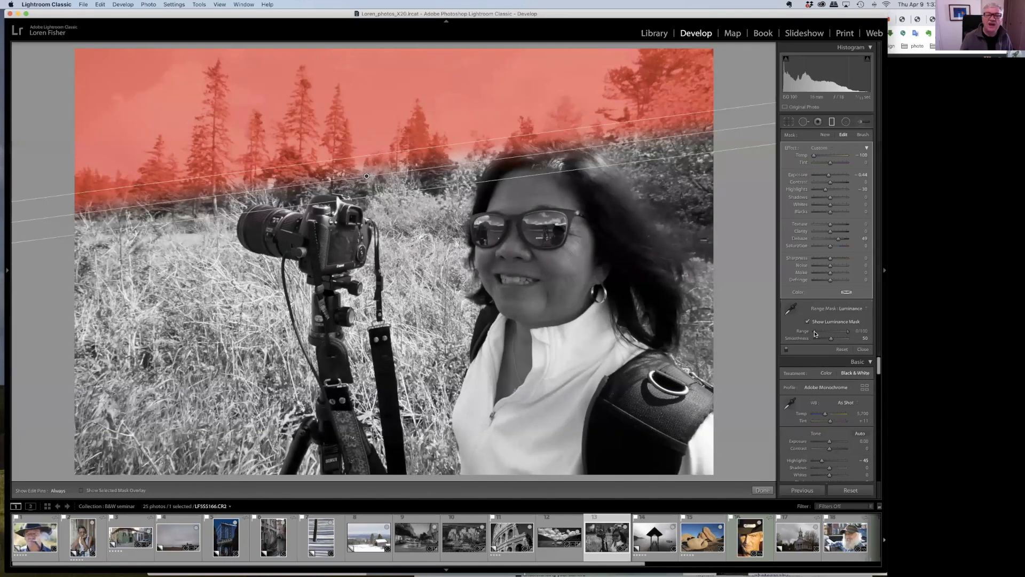
pyautogui.moveTo(815, 333); pyautogui.dragTo(832, 334)
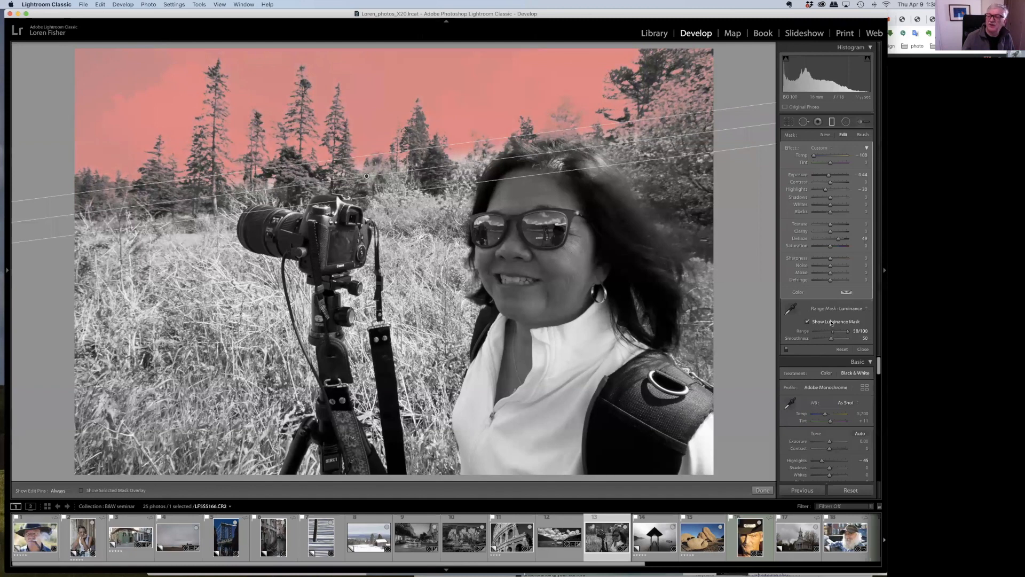
pyautogui.click(808, 322)
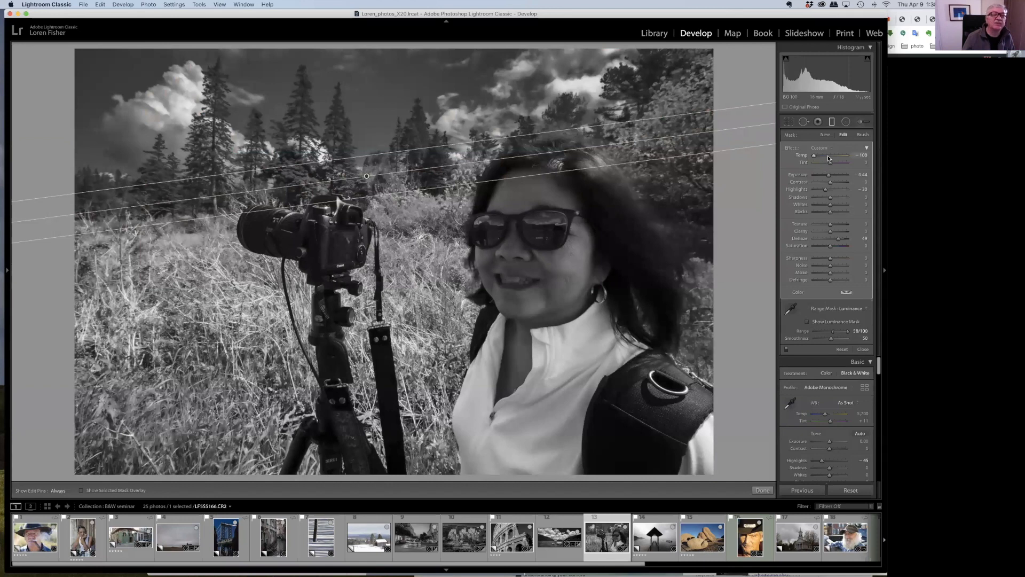
# Try a warmer Temp on the filtered sky, return it to -100, set Dehaze to -17 and close the graduated filter.
pyautogui.moveTo(842, 155); pyautogui.dragTo(812, 156)
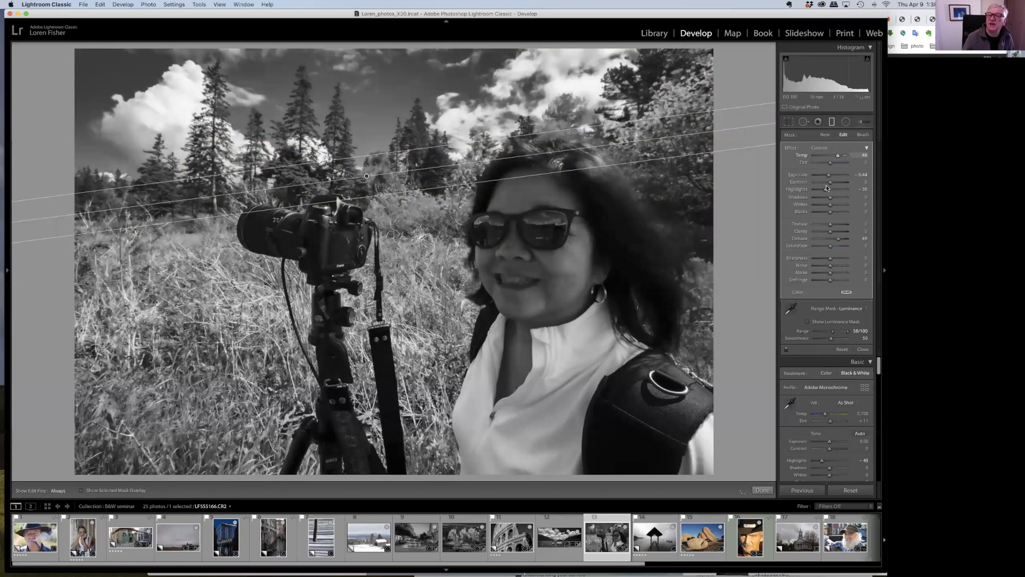
pyautogui.moveTo(833, 240); pyautogui.dragTo(828, 239)
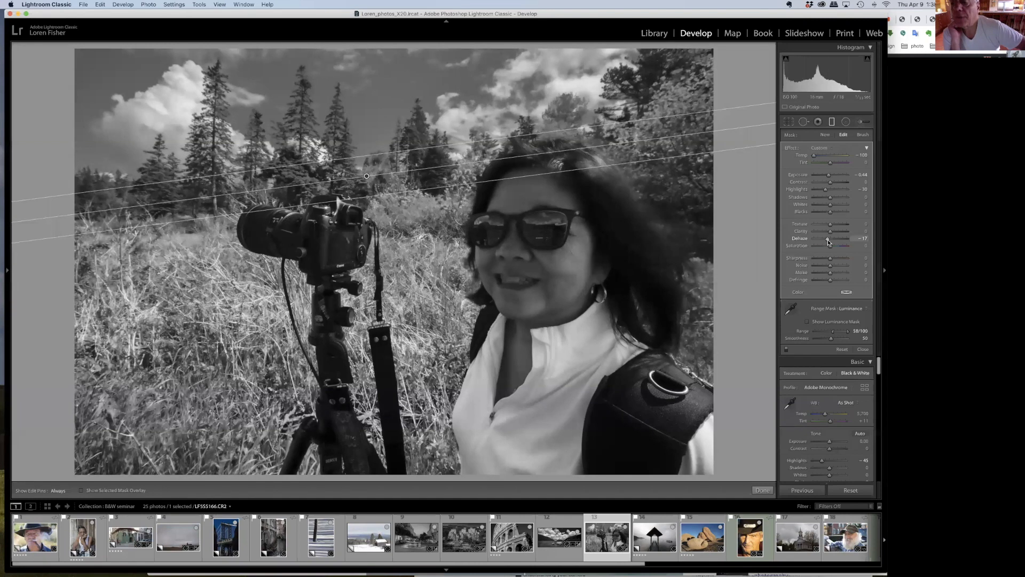
pyautogui.press('m')
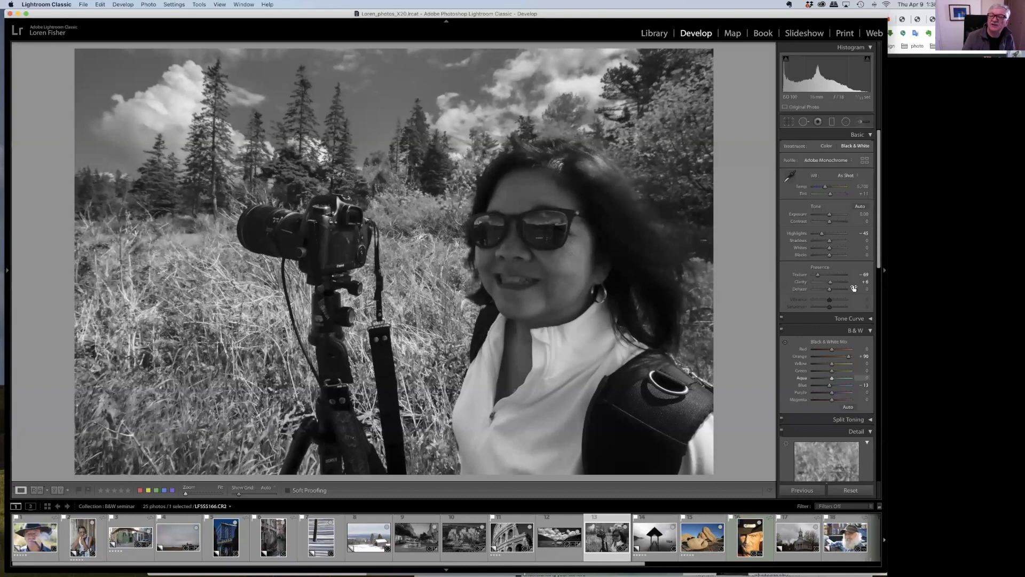
# Try warming the selfie's overall Temp to 9,508 and reset it.
pyautogui.moveTo(825, 188); pyautogui.dragTo(845, 189)
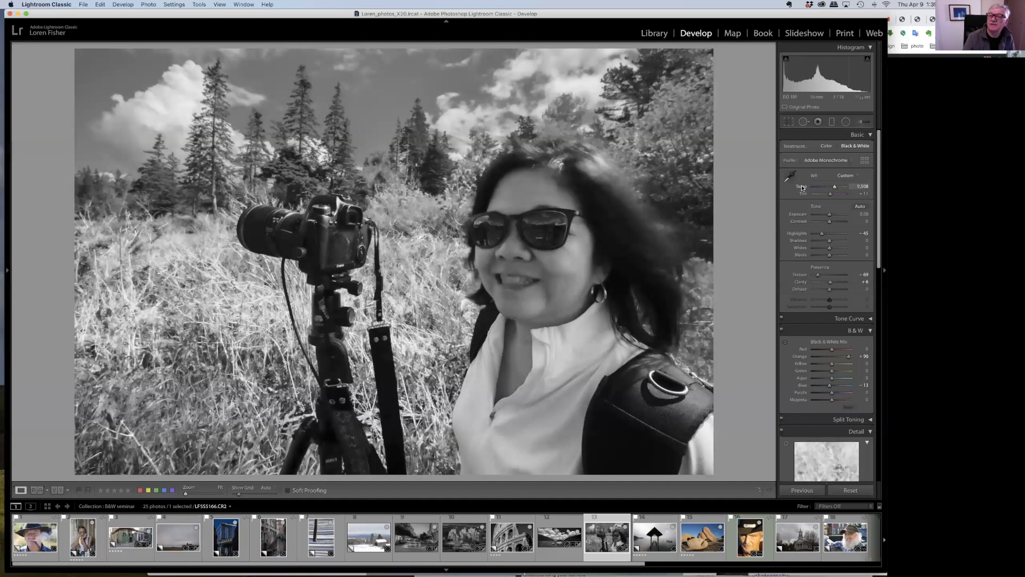
pyautogui.doubleClick(803, 187)
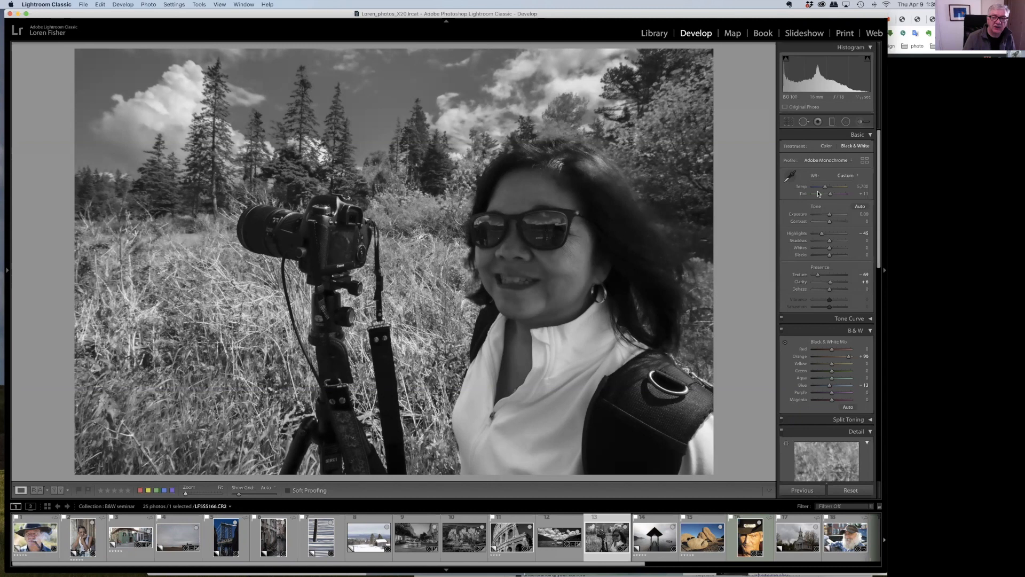
# Reopen the sky's graduated filter and check its coverage with the mask overlay shown.
pyautogui.click(832, 123)
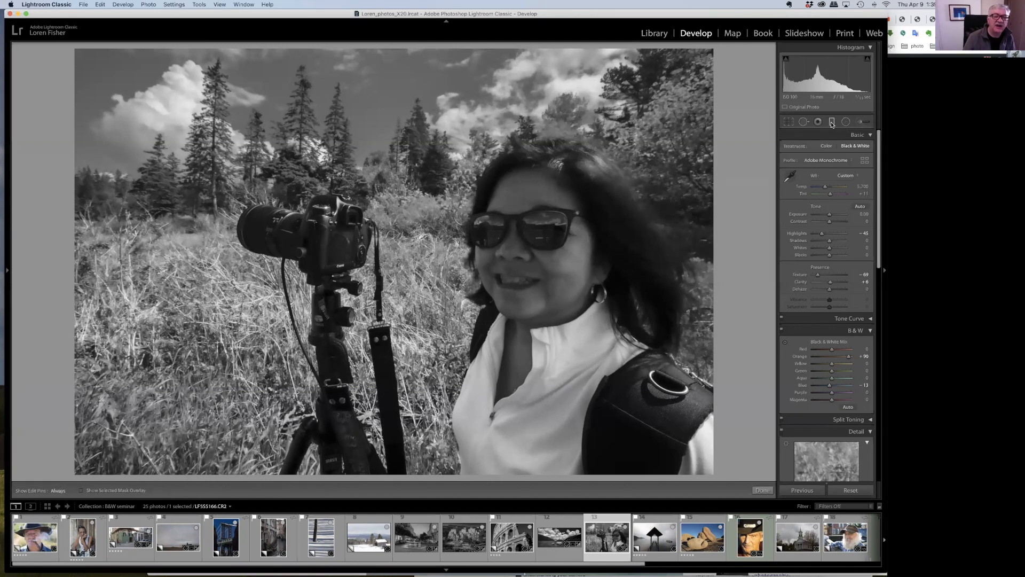
pyautogui.click(366, 174)
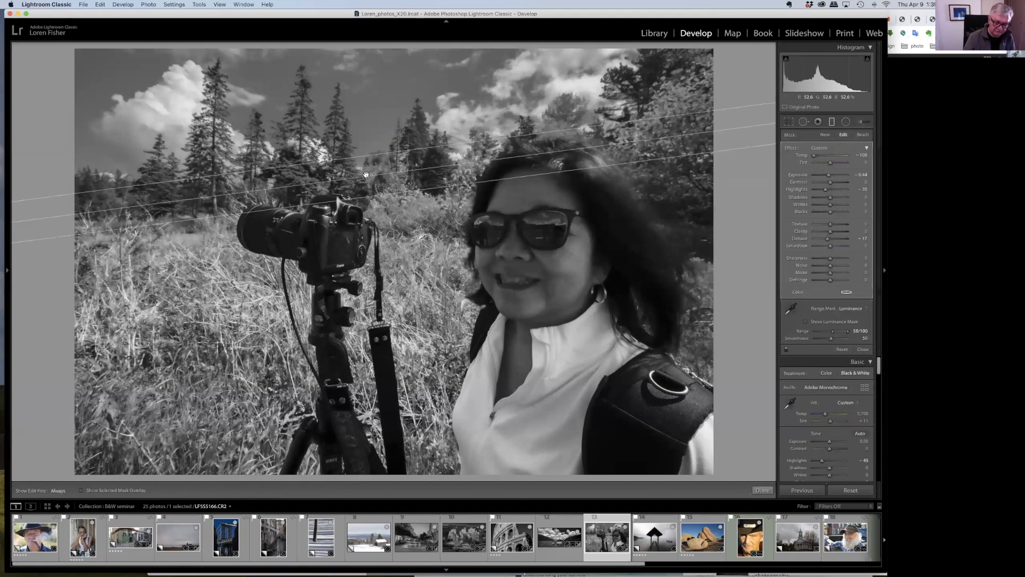
pyautogui.press('o')
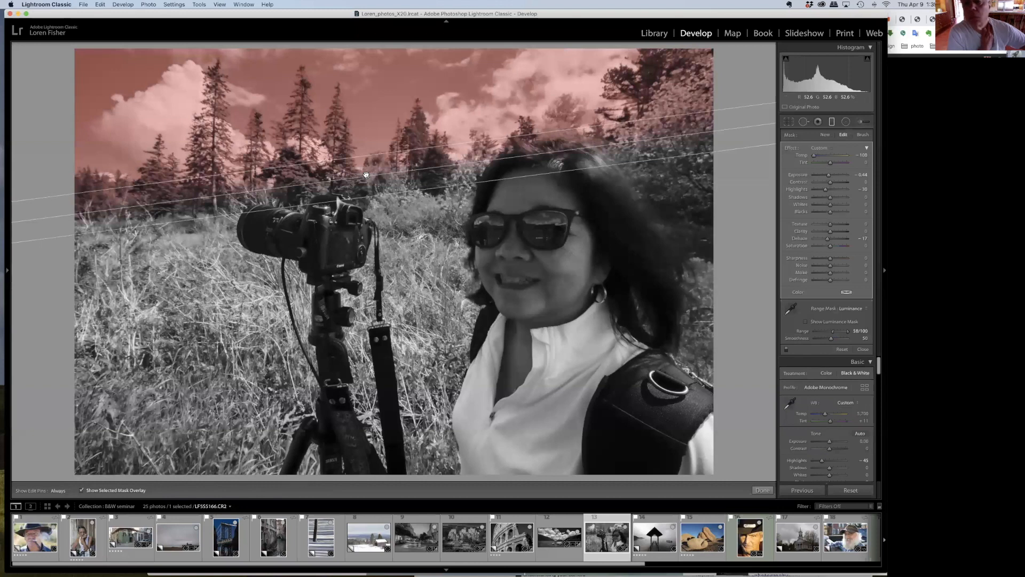
pyautogui.press('o')
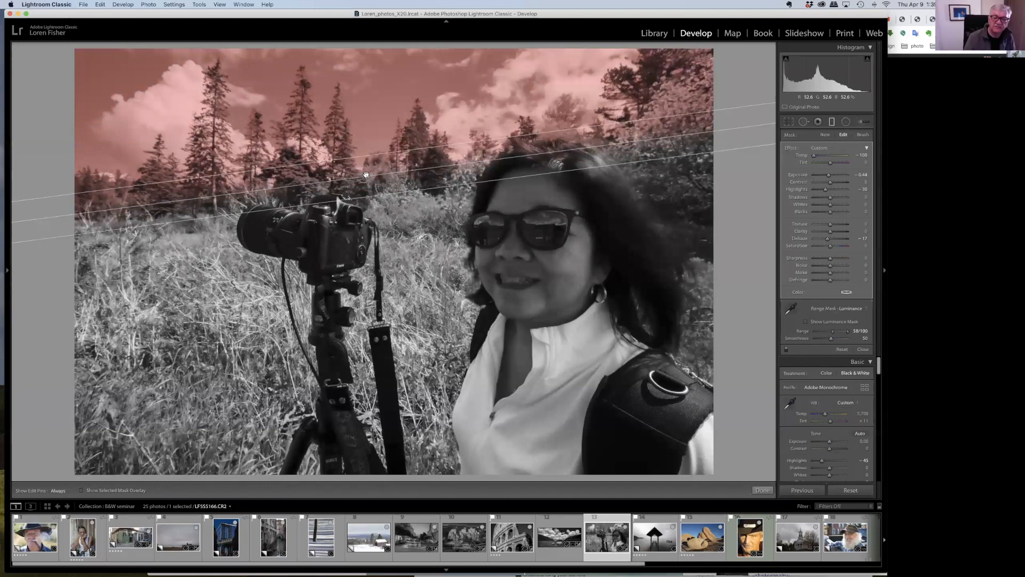
pyautogui.click(366, 174)
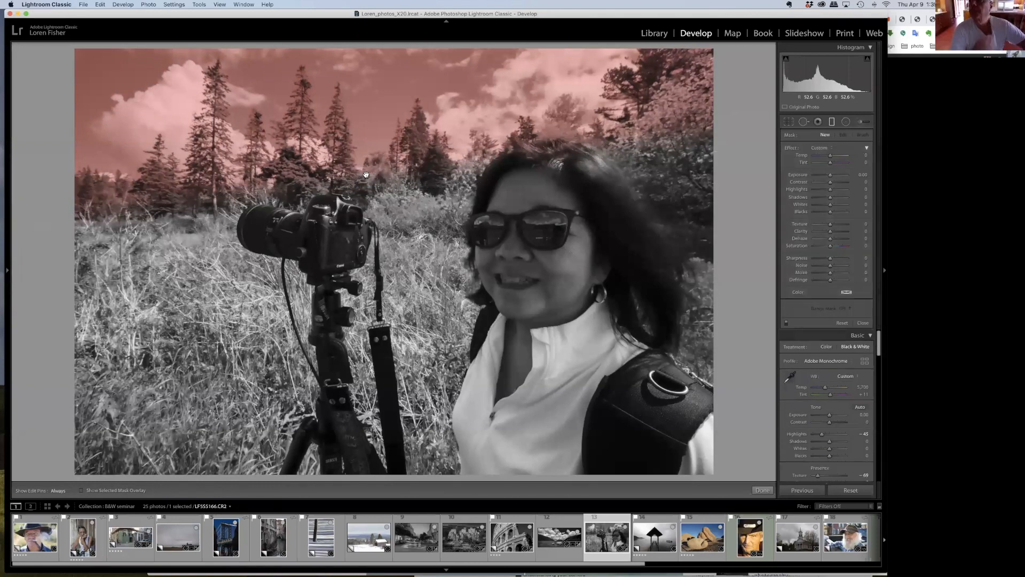
pyautogui.press('m')
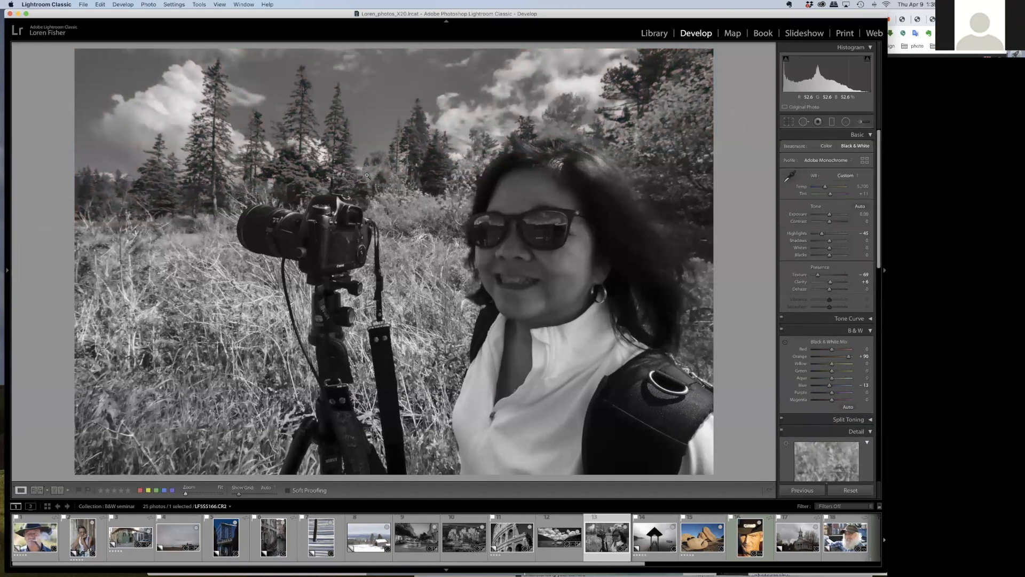
pyautogui.click(832, 122)
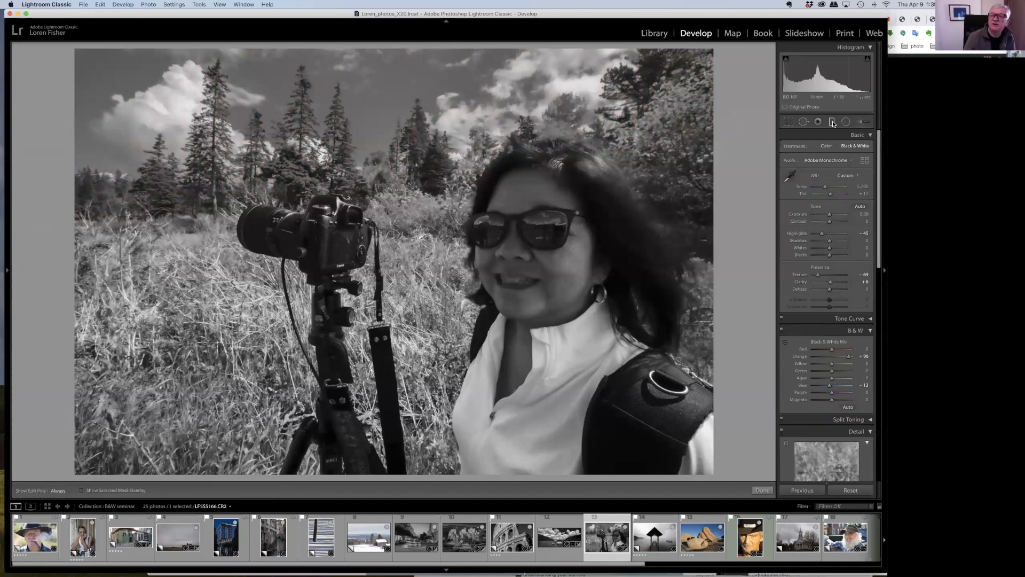
pyautogui.click(367, 176)
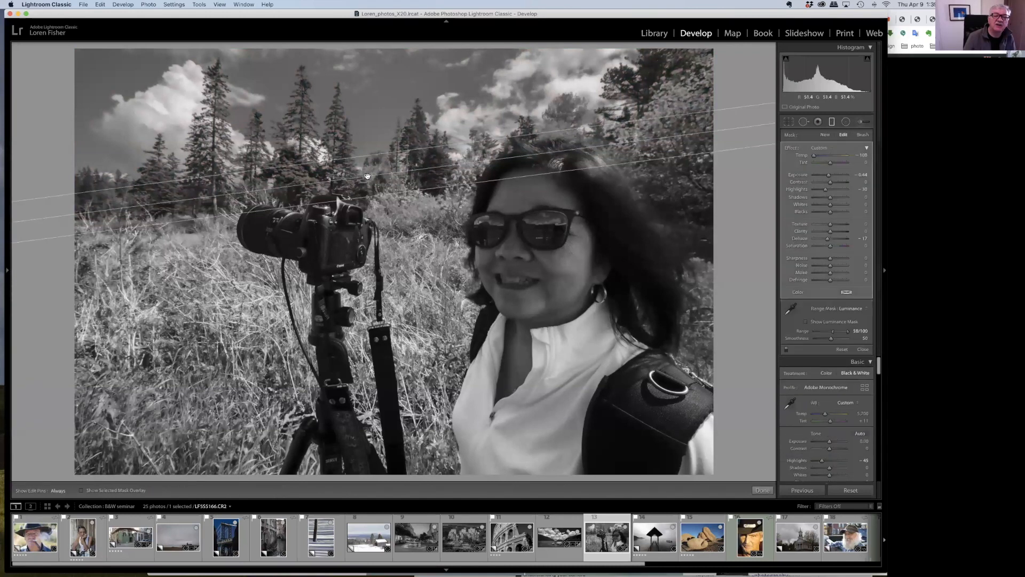
pyautogui.press('o')
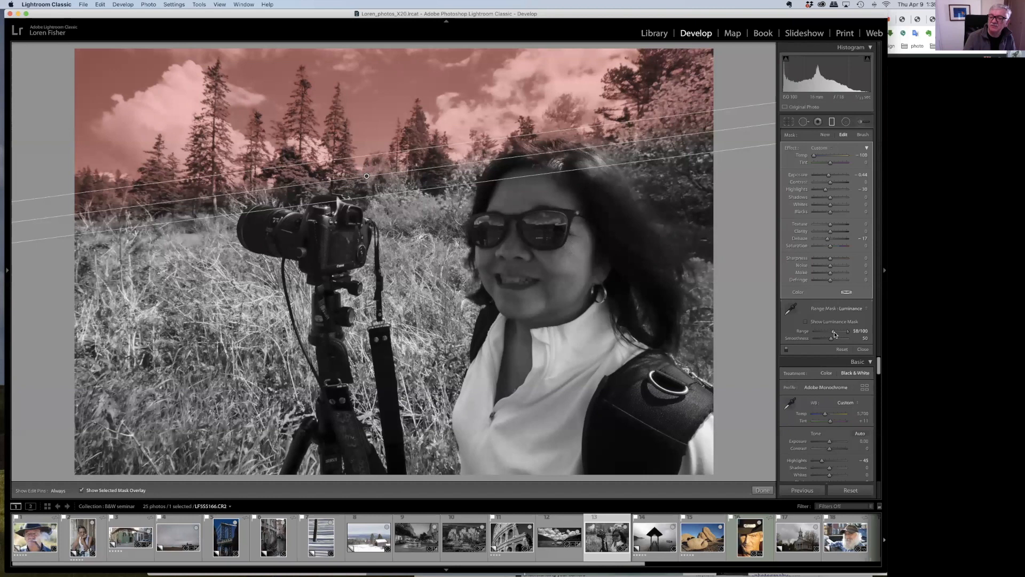
# Try Luminance ranges of 0/30 and 77/100 on the sky filter and return the range to 0/100.
pyautogui.moveTo(833, 333); pyautogui.dragTo(812, 332)
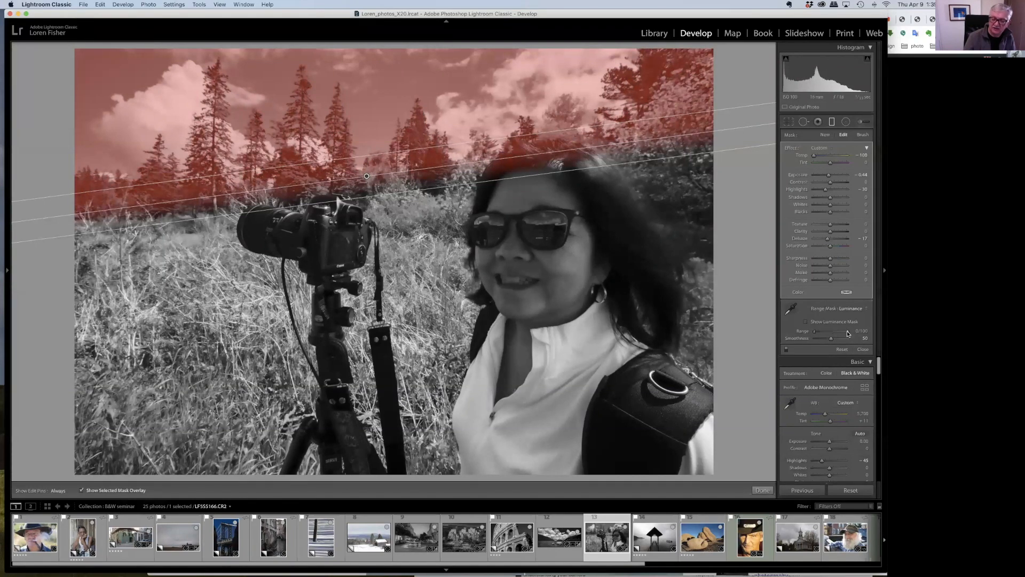
pyautogui.moveTo(843, 334); pyautogui.dragTo(827, 334)
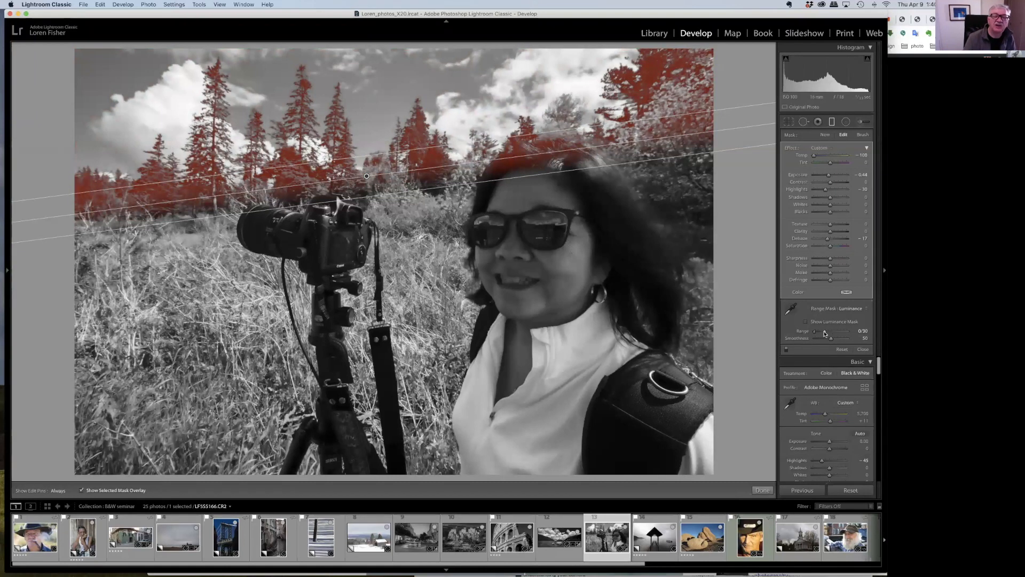
pyautogui.moveTo(825, 333); pyautogui.dragTo(847, 333)
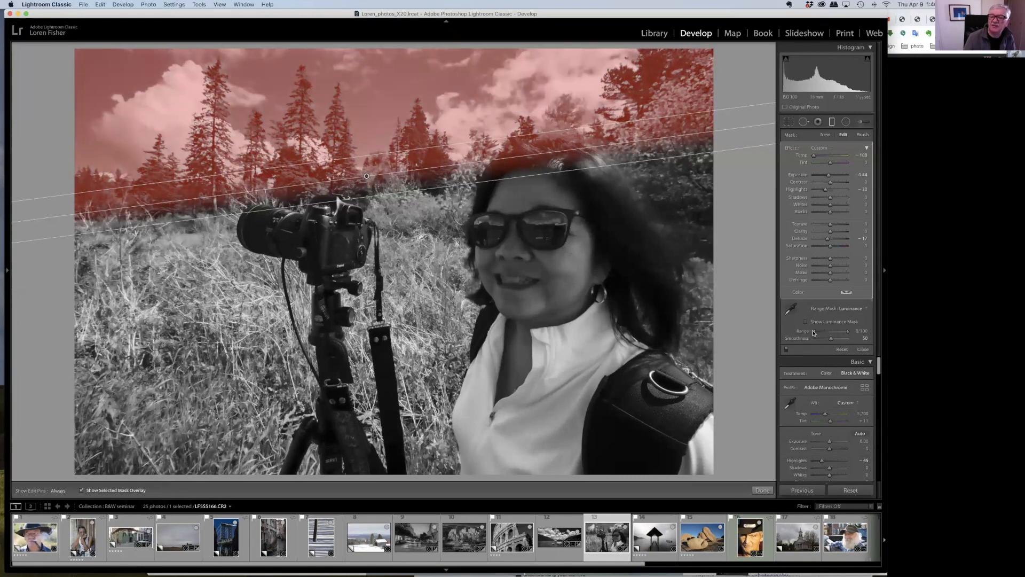
pyautogui.moveTo(815, 333); pyautogui.dragTo(840, 332)
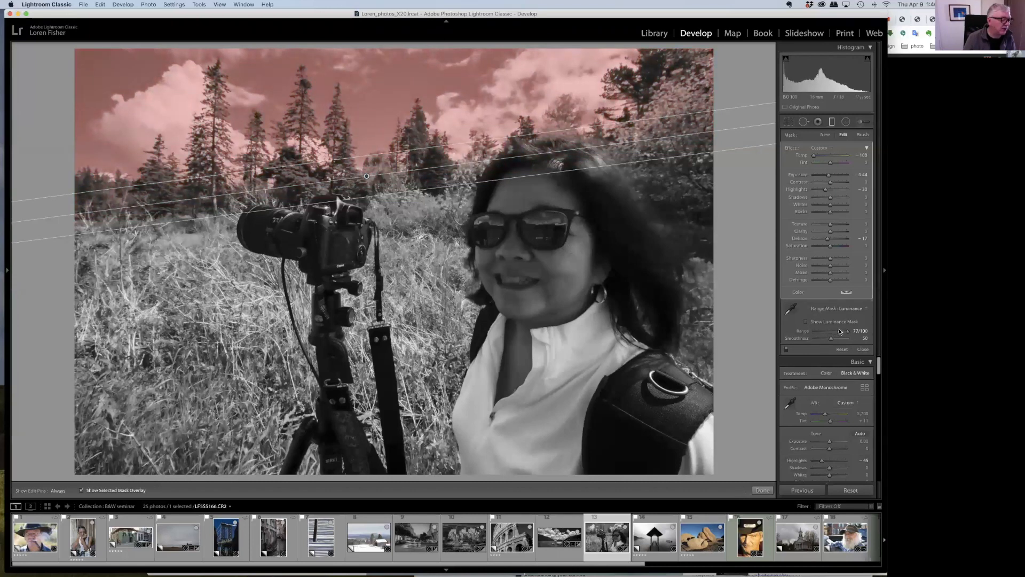
pyautogui.moveTo(836, 332); pyautogui.dragTo(805, 333)
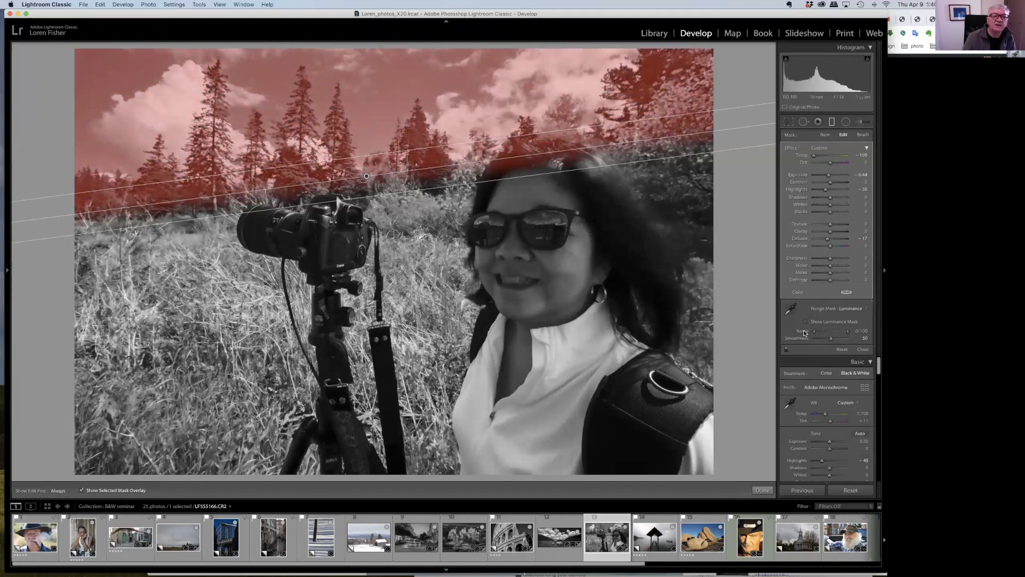
# Switch the sky filter's range mask to Color, sample an area of open sky and hide the mask overlay.
pyautogui.click(853, 309)
pyautogui.click(849, 301)
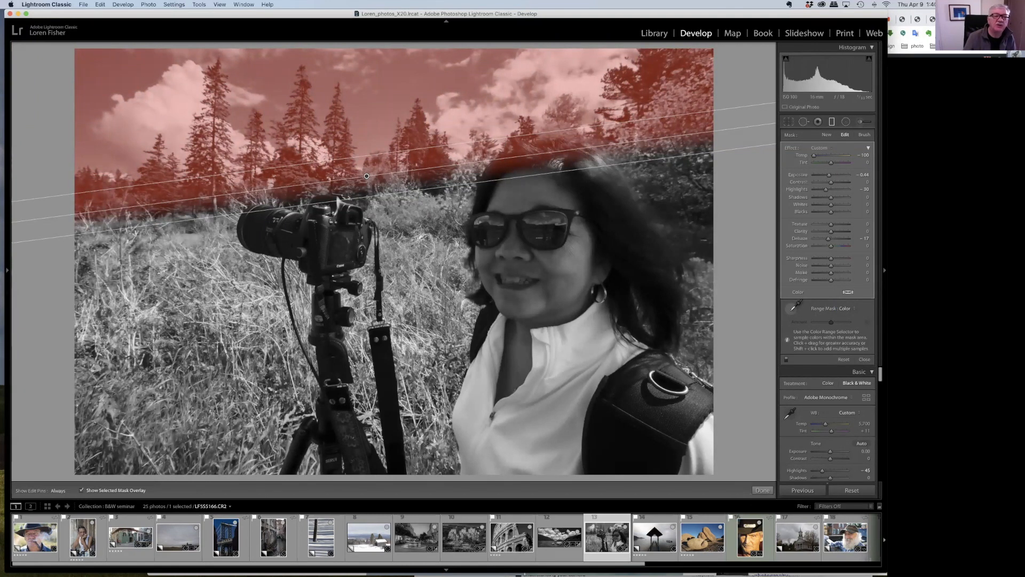
pyautogui.click(796, 307)
pyautogui.moveTo(382, 78); pyautogui.dragTo(466, 90)
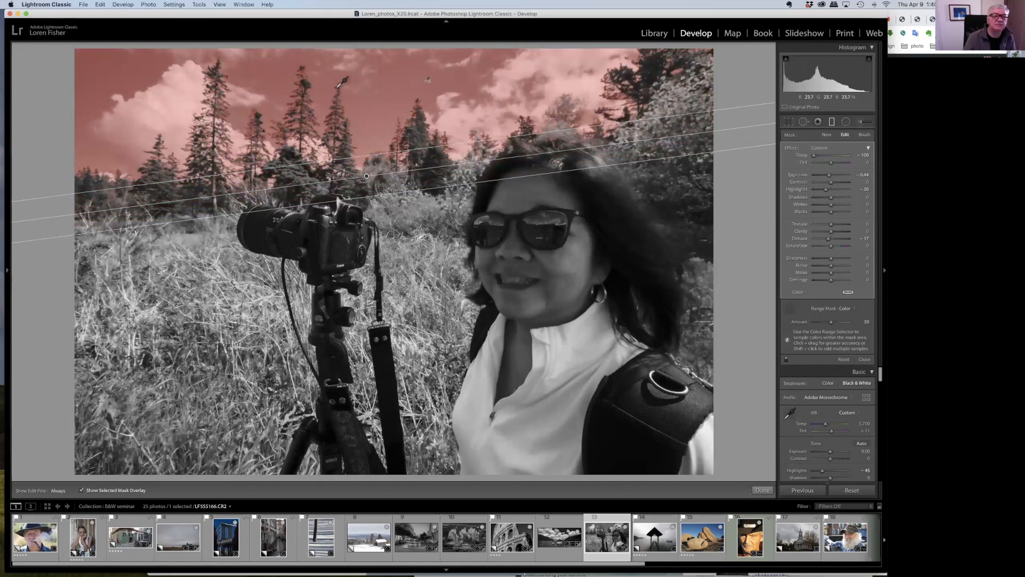
pyautogui.press('o')
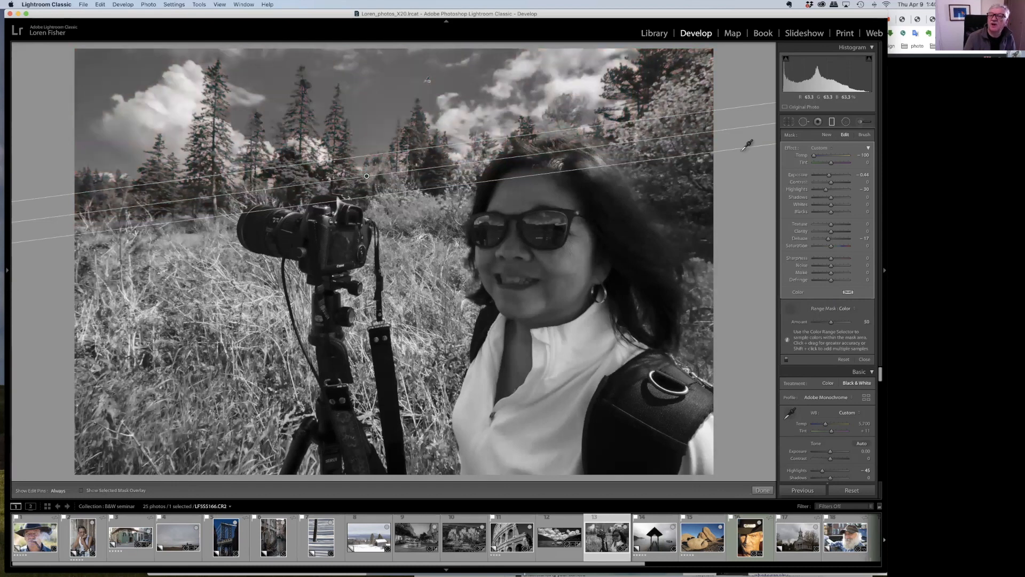
# Try a different Exposure on the filtered sky, reset it to 0 and close the graduated filter.
pyautogui.moveTo(830, 156); pyautogui.dragTo(831, 178)
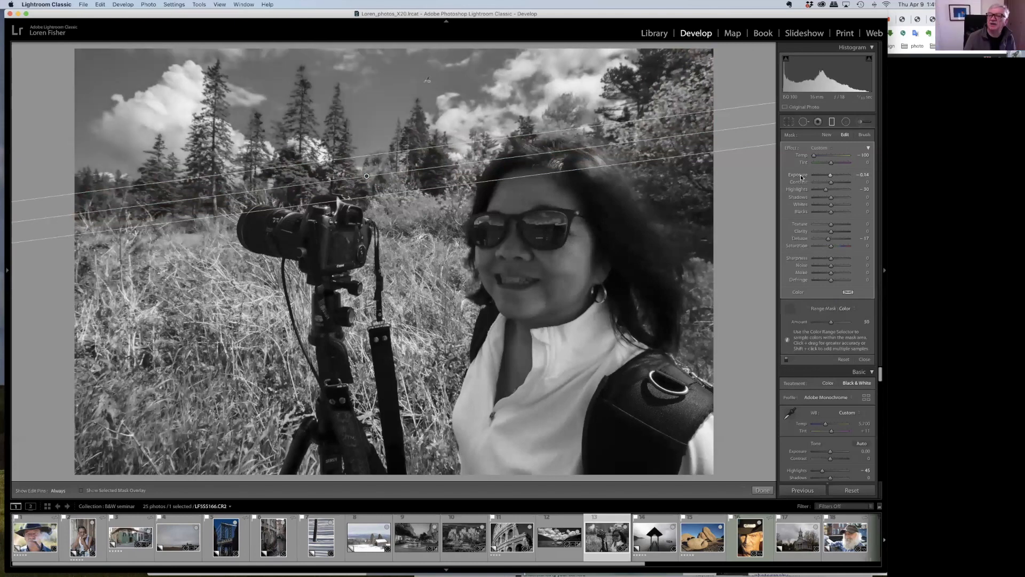
pyautogui.doubleClick(799, 175)
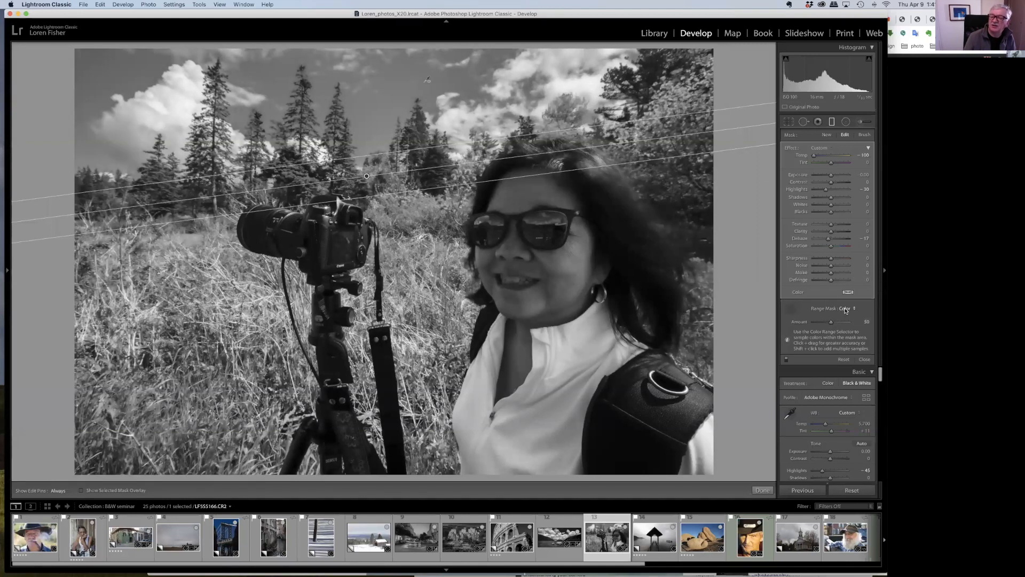
pyautogui.click(846, 309)
pyautogui.click(835, 309)
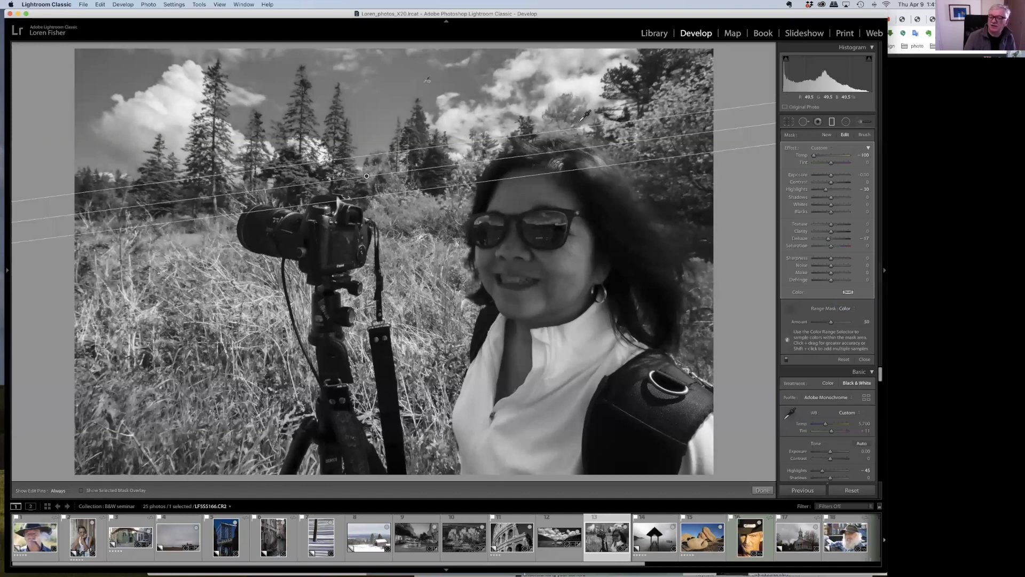
pyautogui.click(757, 493)
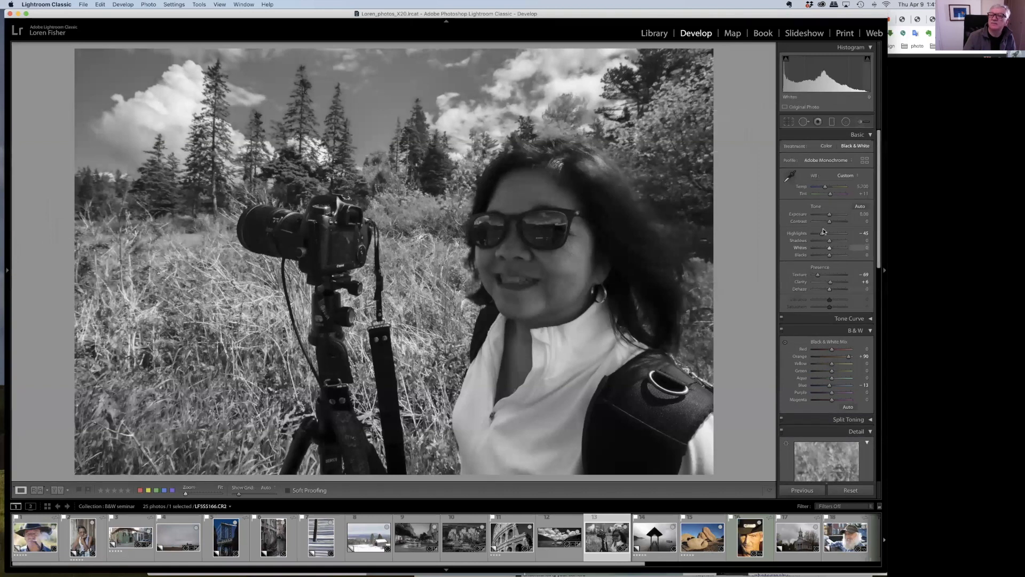
# Reopen the sky filter and compare color range samples from the open sky, the cloud and the trees using the mask overlay.
pyautogui.click(818, 121)
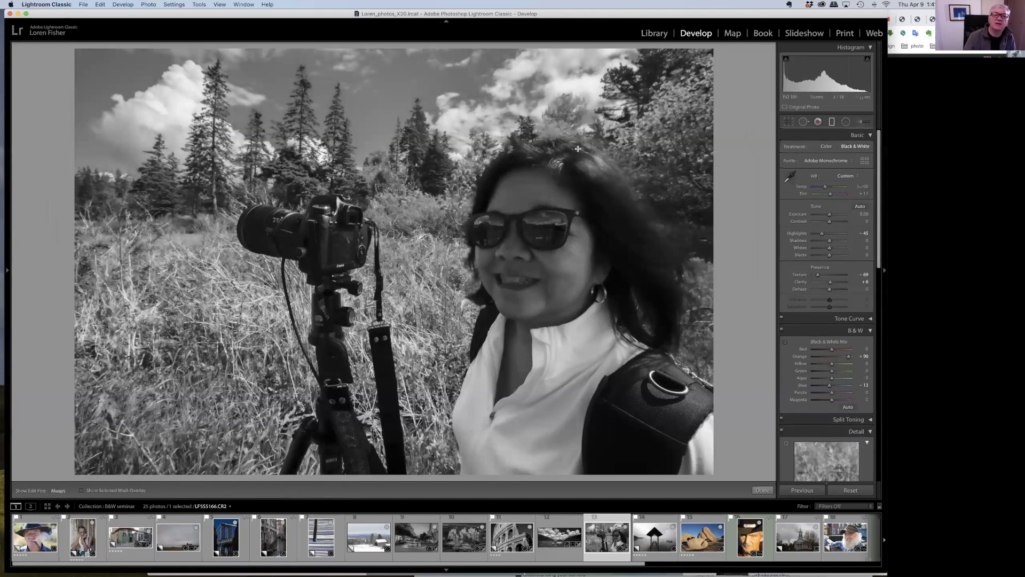
pyautogui.click(366, 176)
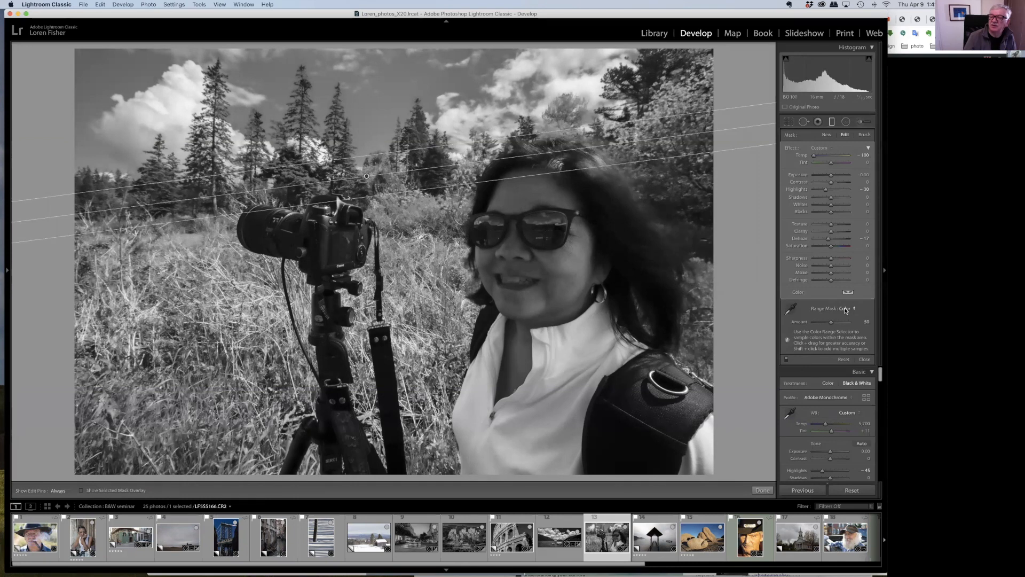
pyautogui.click(792, 309)
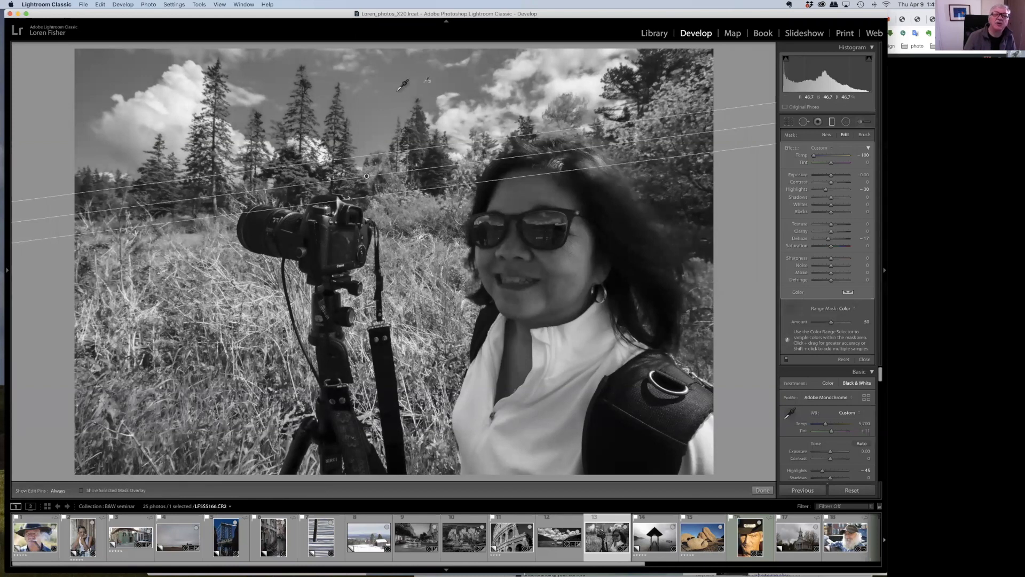
pyautogui.moveTo(354, 105); pyautogui.dragTo(418, 56)
pyautogui.press('o')
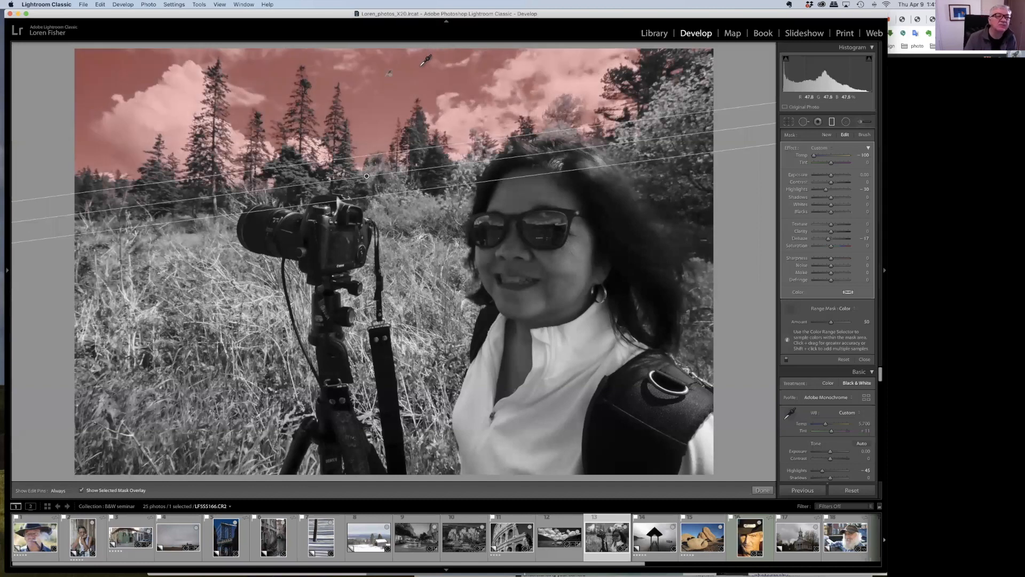
pyautogui.click(158, 105)
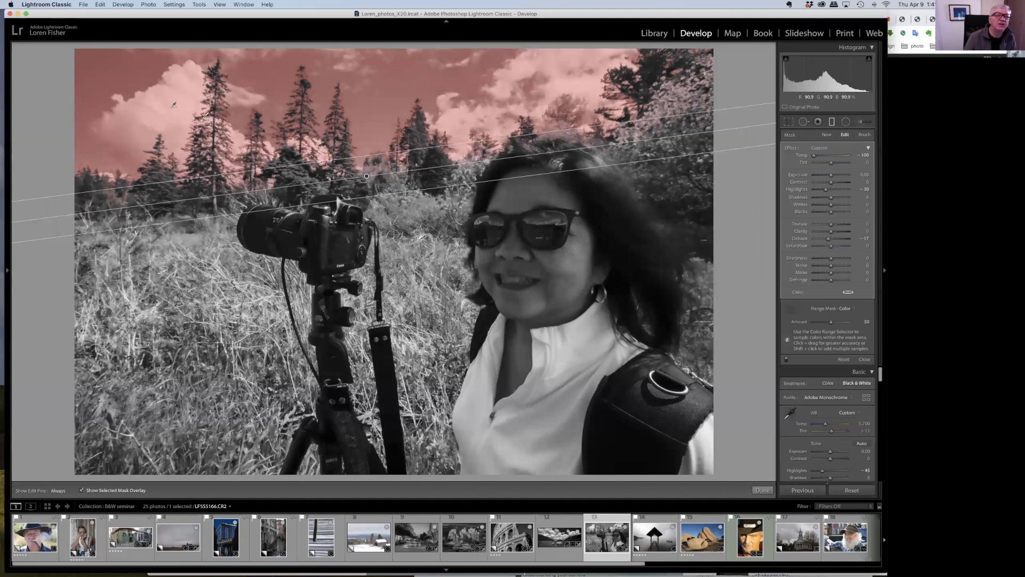
pyautogui.click(161, 172)
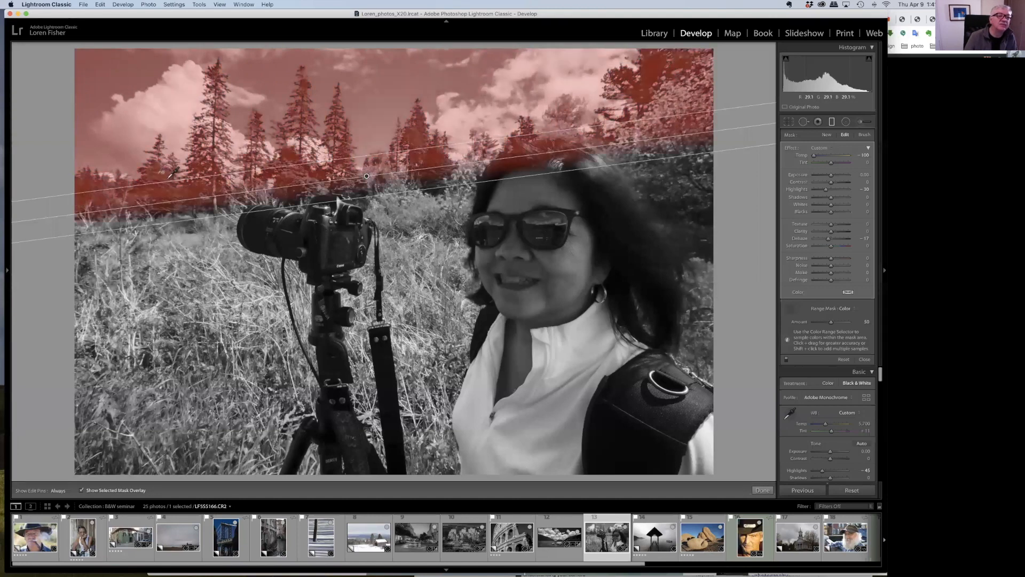
# Resample the filter's color range from the sky beside the large cloud, hide the overlay and set Exposure to -0.93.
pyautogui.moveTo(97, 68); pyautogui.dragTo(127, 82)
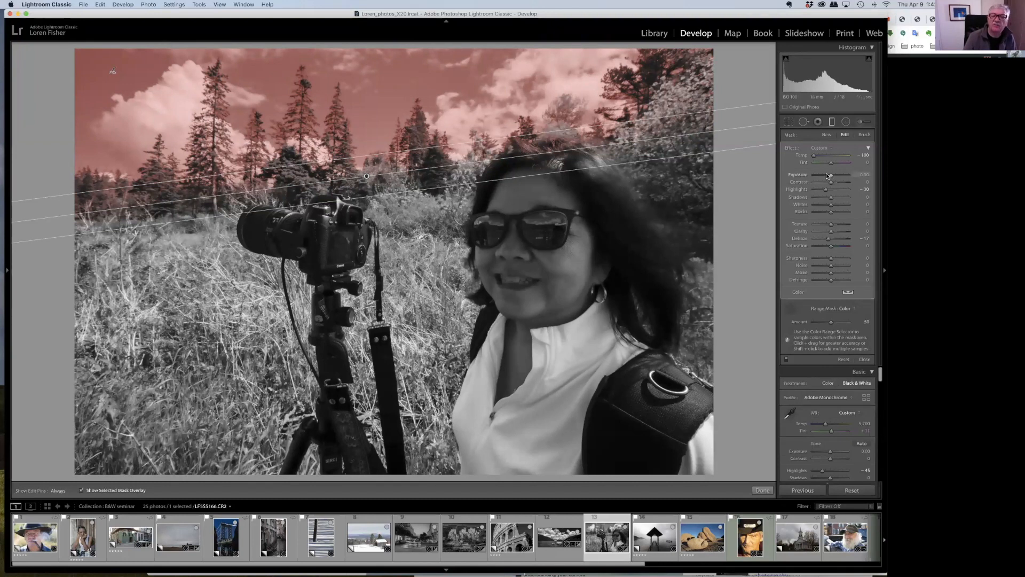
pyautogui.press('o')
pyautogui.moveTo(830, 175)
pyautogui.mouseDown()
pyautogui.moveTo(809, 176)
pyautogui.moveTo(826, 178)
pyautogui.mouseUp()
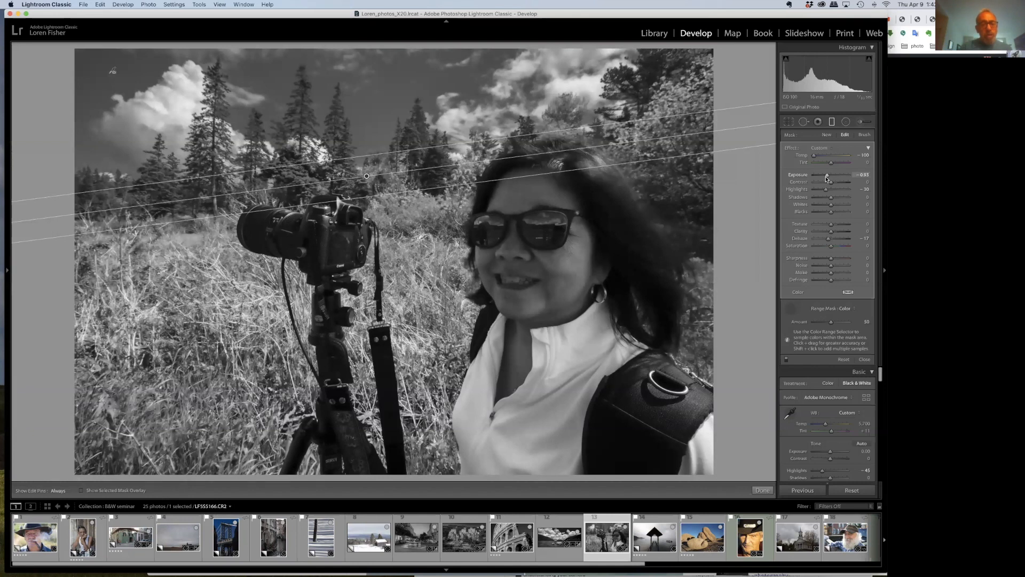
# Paint over the woman's white jacket with an Auto Mask adjustment brush and set its Exposure to -4.00.
pyautogui.click(863, 123)
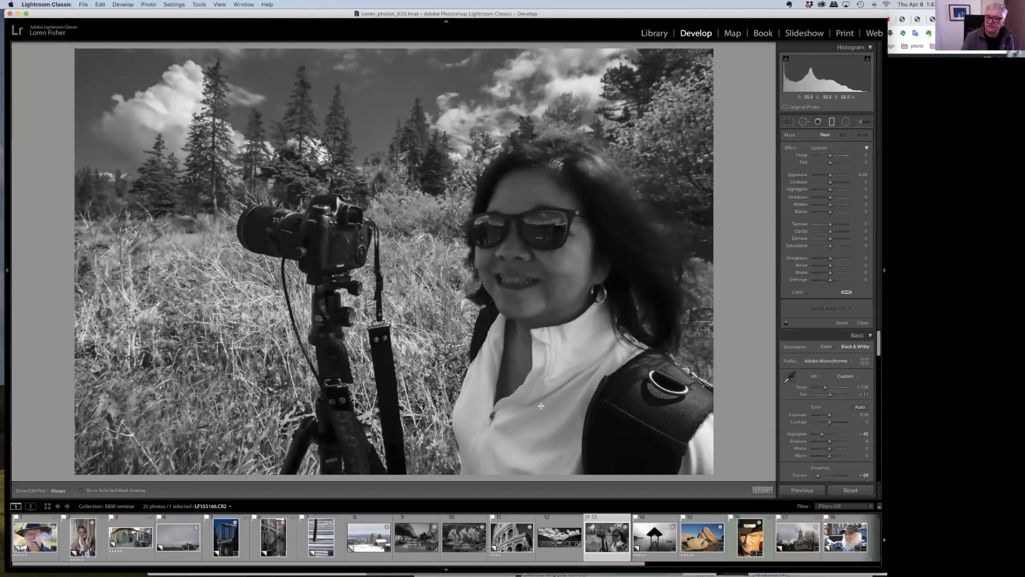
pyautogui.click(859, 121)
pyautogui.scroll(2, 560, 360)
pyautogui.press('o')
pyautogui.press('h')
pyautogui.moveTo(554, 346)
pyautogui.mouseDown()
pyautogui.moveTo(594, 318)
pyautogui.moveTo(583, 343)
pyautogui.moveTo(602, 351)
pyautogui.moveTo(584, 337)
pyautogui.moveTo(540, 342)
pyautogui.moveTo(547, 390)
pyautogui.moveTo(583, 371)
pyautogui.moveTo(545, 433)
pyautogui.moveTo(543, 406)
pyautogui.moveTo(484, 444)
pyautogui.moveTo(477, 389)
pyautogui.moveTo(490, 349)
pyautogui.moveTo(470, 431)
pyautogui.moveTo(560, 470)
pyautogui.moveTo(578, 419)
pyautogui.moveTo(570, 388)
pyautogui.moveTo(529, 412)
pyautogui.mouseUp()
pyautogui.scroll(4, 487, 442)
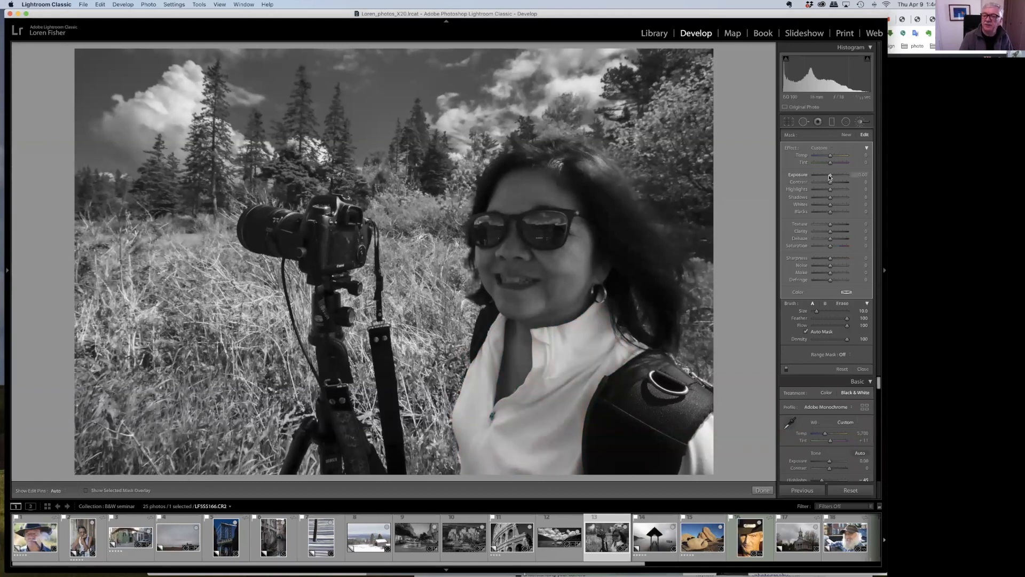
pyautogui.moveTo(784, 184); pyautogui.dragTo(781, 184)
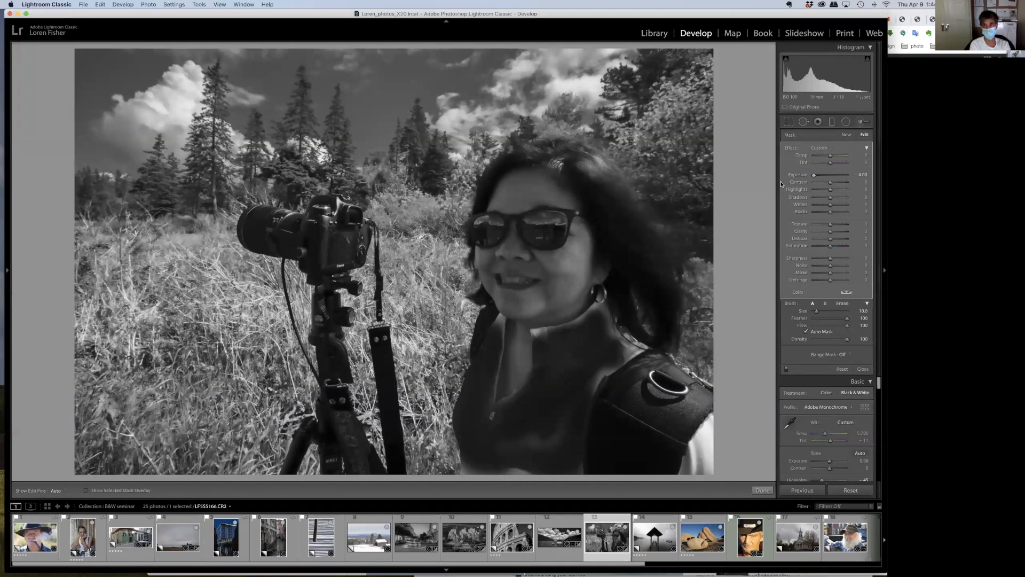
# Draw a radial filter over the woman's face and fit its ellipse from hairline to chin.
pyautogui.click(846, 121)
pyautogui.moveTo(497, 180); pyautogui.dragTo(557, 246)
pyautogui.moveTo(537, 203); pyautogui.dragTo(593, 249)
pyautogui.moveTo(529, 317); pyautogui.dragTo(537, 327)
pyautogui.moveTo(591, 239); pyautogui.dragTo(599, 261)
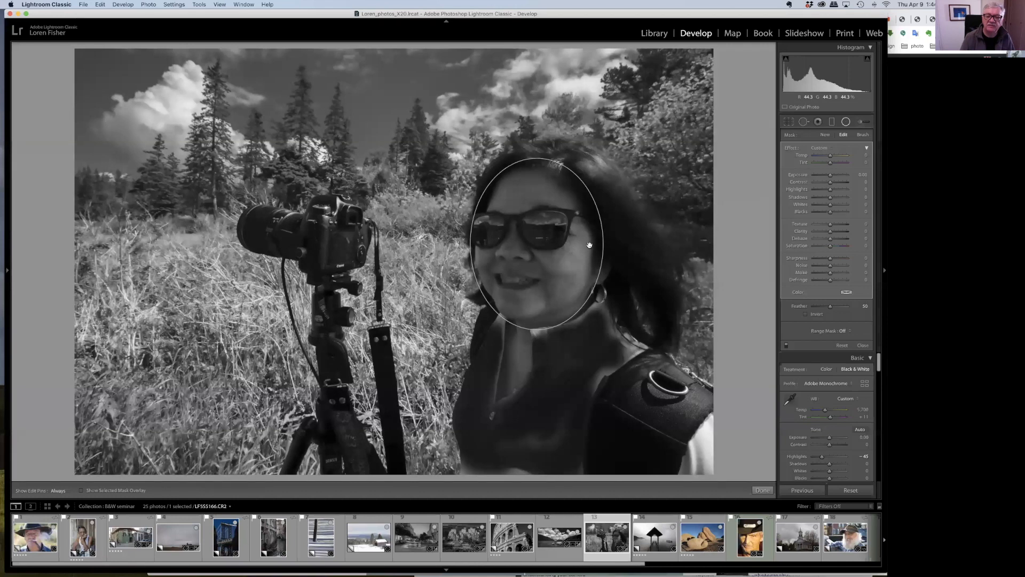
# Invert the radial filter to affect the woman's face, brighten it with a strong positive Exposure, and close the filter.
pyautogui.click(807, 315)
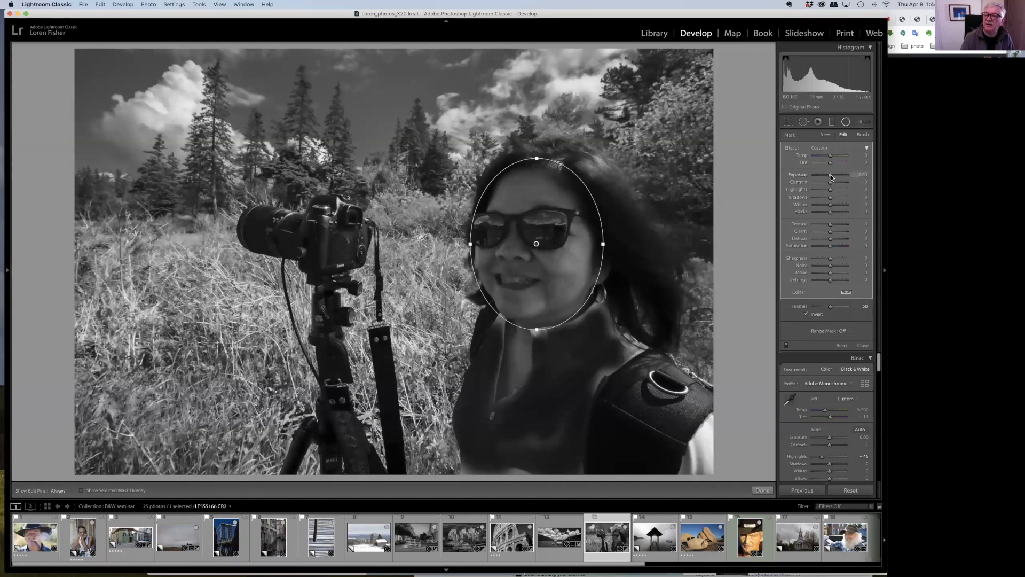
pyautogui.moveTo(830, 178); pyautogui.dragTo(843, 178)
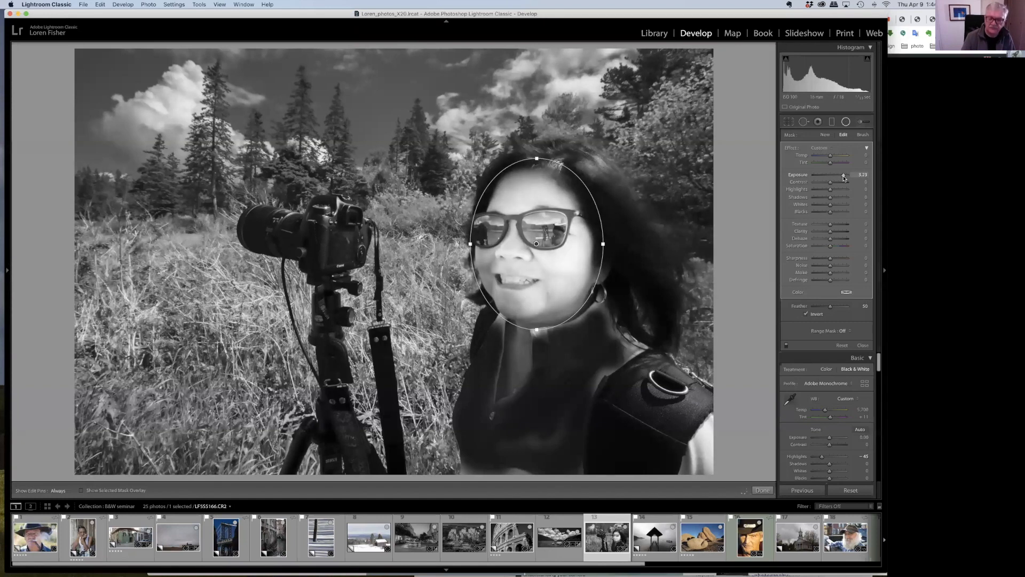
pyautogui.press('Return')
pyautogui.press('Return')
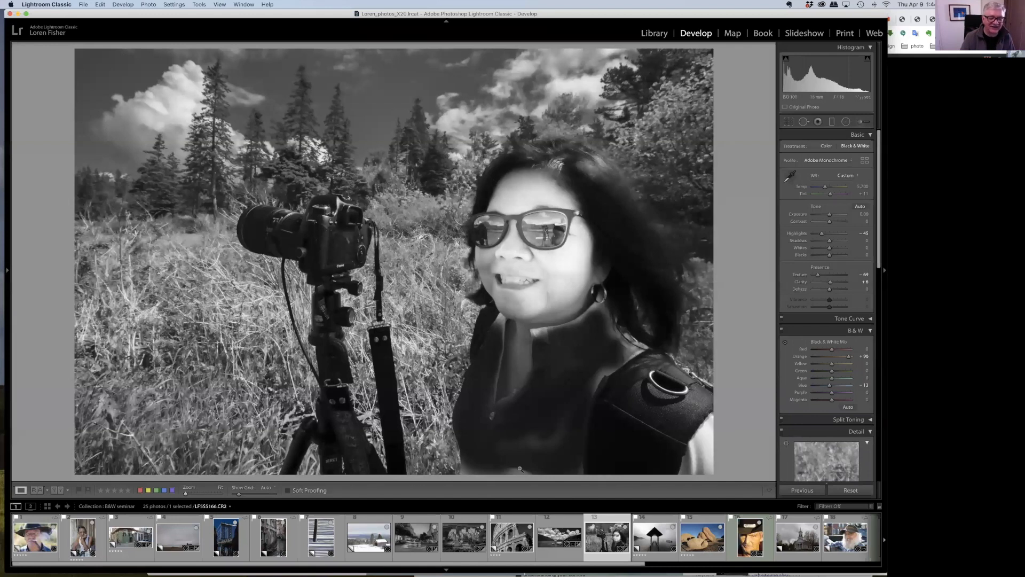
# Open the bridge photo, convert it to black and white, and set Texture to +44 and Clarity to +58.
pyautogui.click(225, 533)
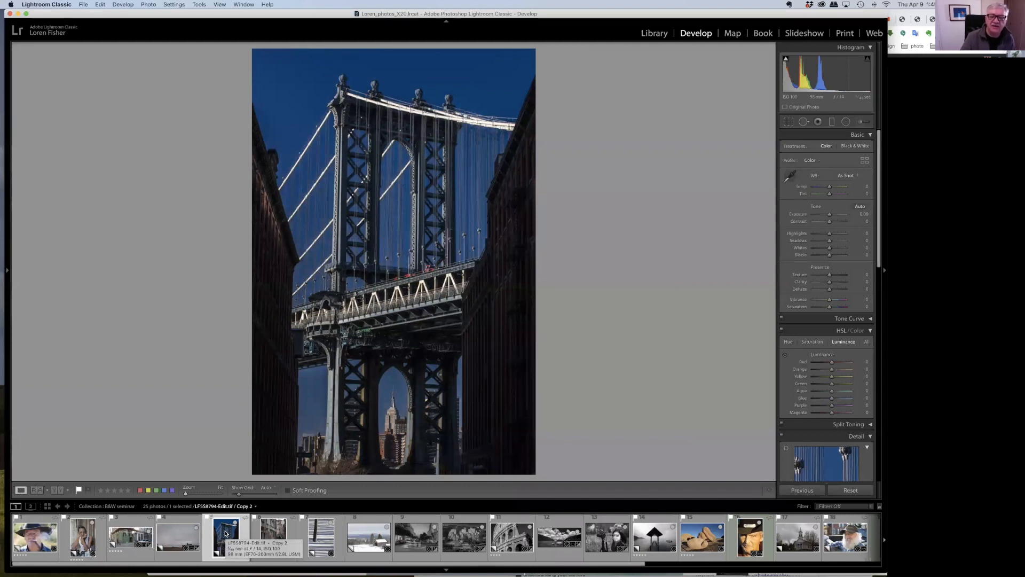
pyautogui.click(858, 147)
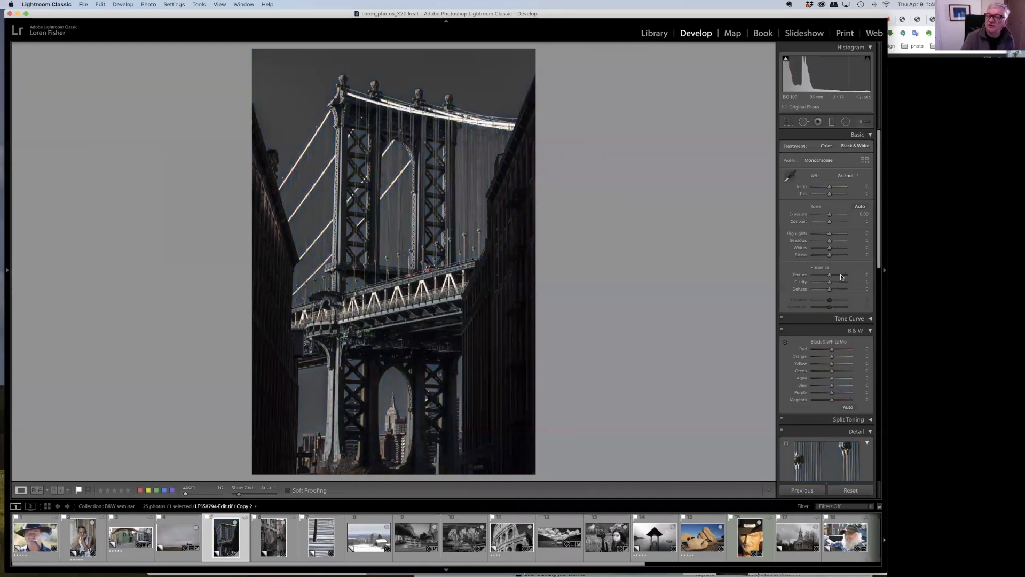
pyautogui.moveTo(831, 283); pyautogui.dragTo(837, 276)
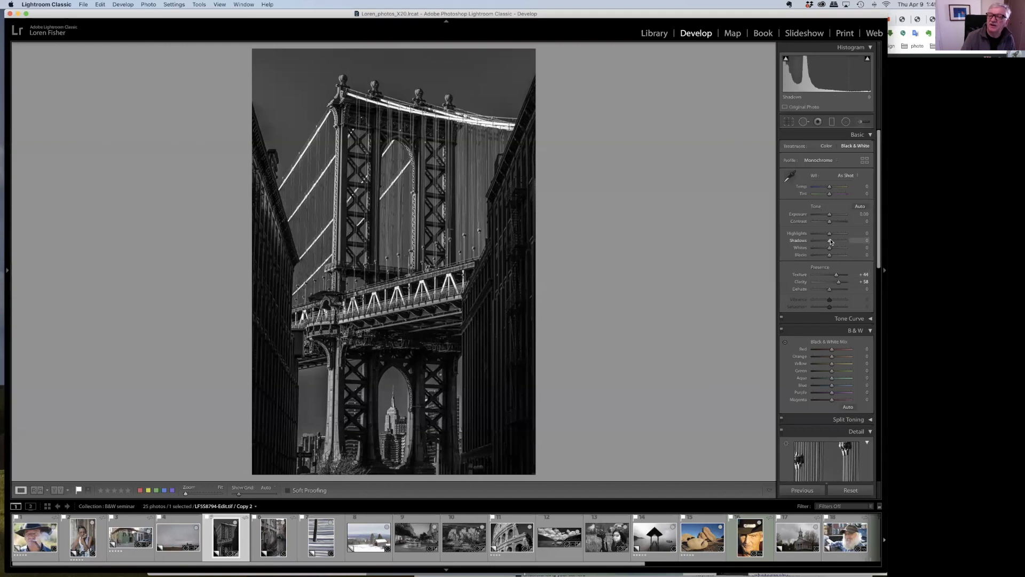
# Set the bridge photo's Whites to +38, its Blue mix to -51 and its Blacks to -25.
pyautogui.moveTo(830, 250); pyautogui.dragTo(836, 249)
pyautogui.moveTo(831, 386); pyautogui.dragTo(821, 385)
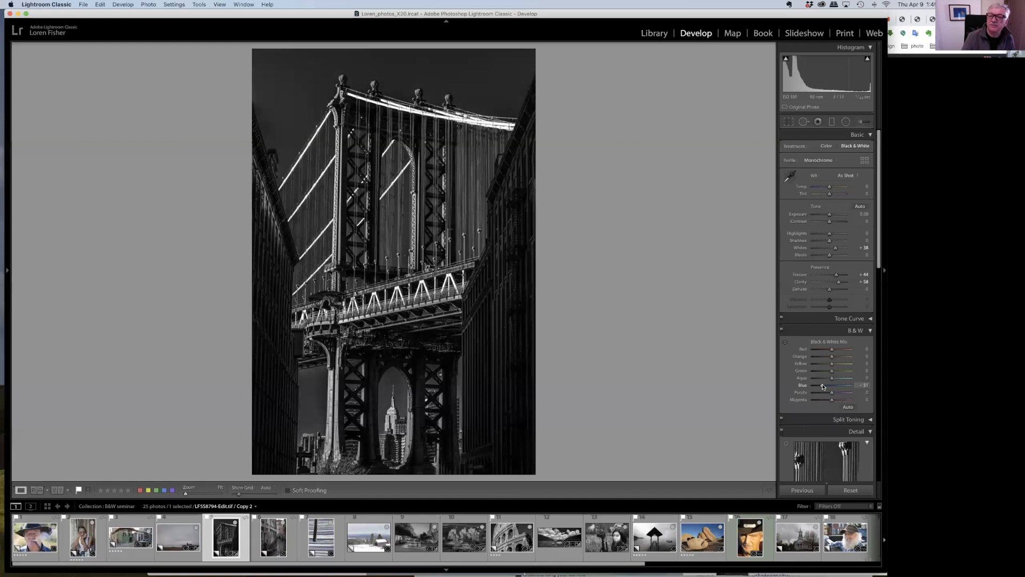
pyautogui.moveTo(829, 255); pyautogui.dragTo(825, 255)
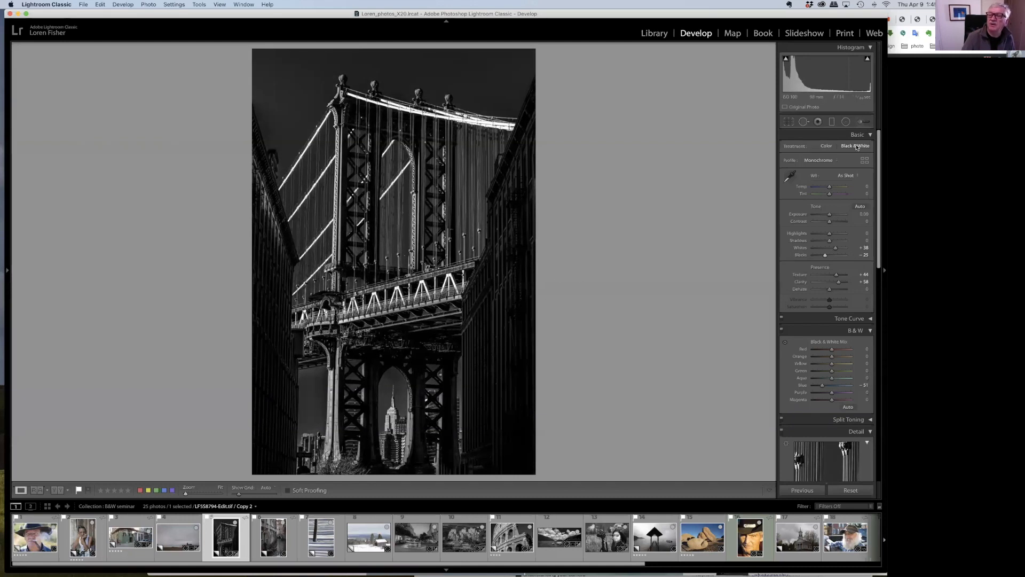
# Compare the bridge photo's color and black-and-white treatments, and refine the black-and-white version with Blue at -58 and Highlights at -11.
pyautogui.click(825, 146)
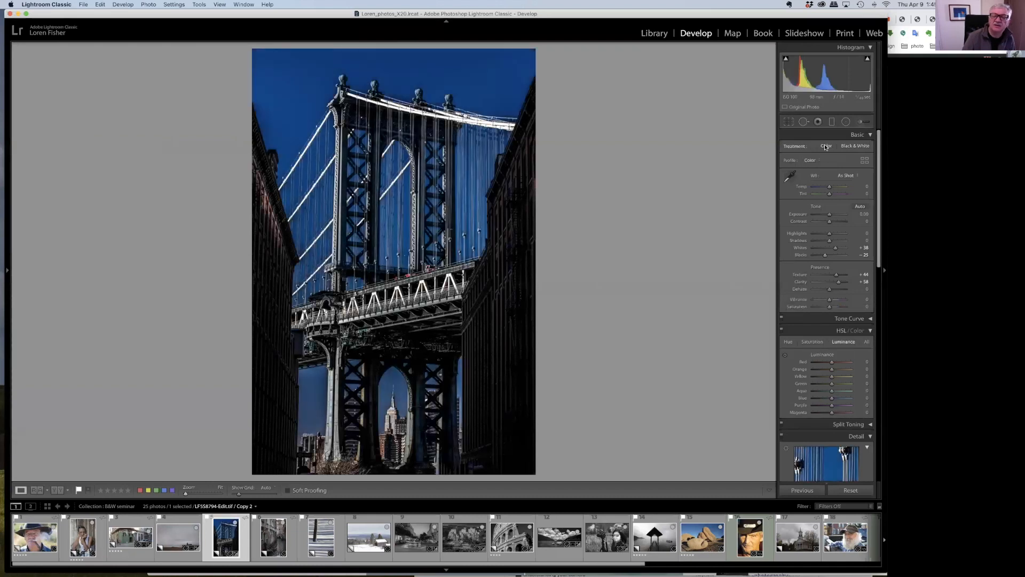
pyautogui.click(855, 146)
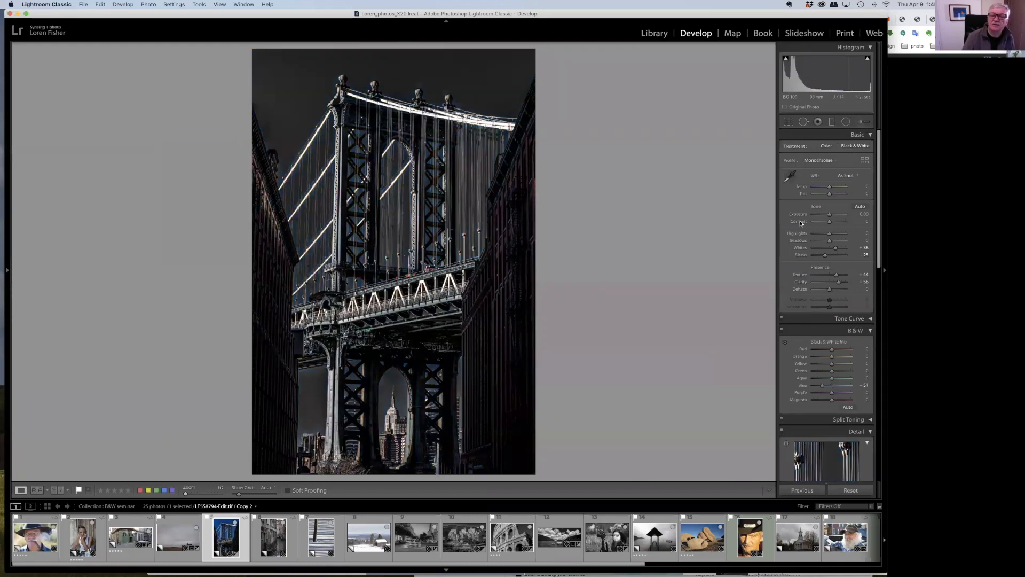
pyautogui.moveTo(822, 385); pyautogui.dragTo(819, 383)
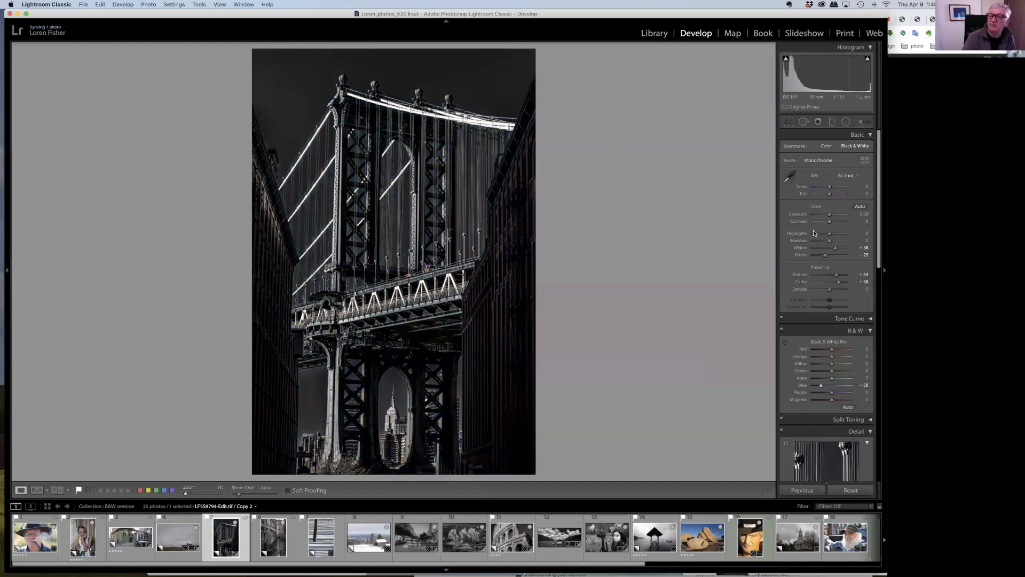
pyautogui.moveTo(828, 232); pyautogui.dragTo(827, 233)
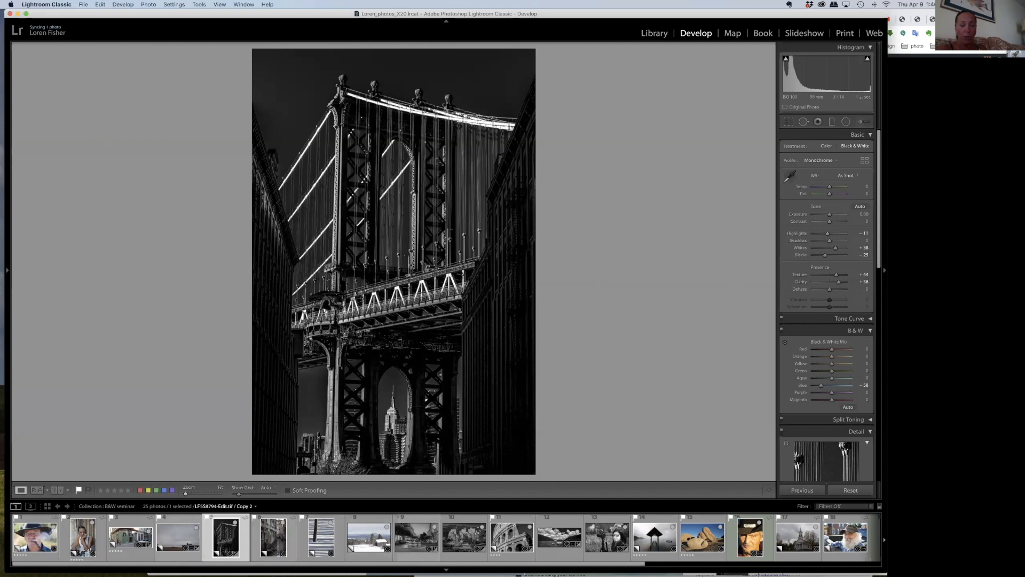
# Check which profiles are offered for the bridge photo, including the Profile Browser, and keep Monochrome.
pyautogui.click(822, 161)
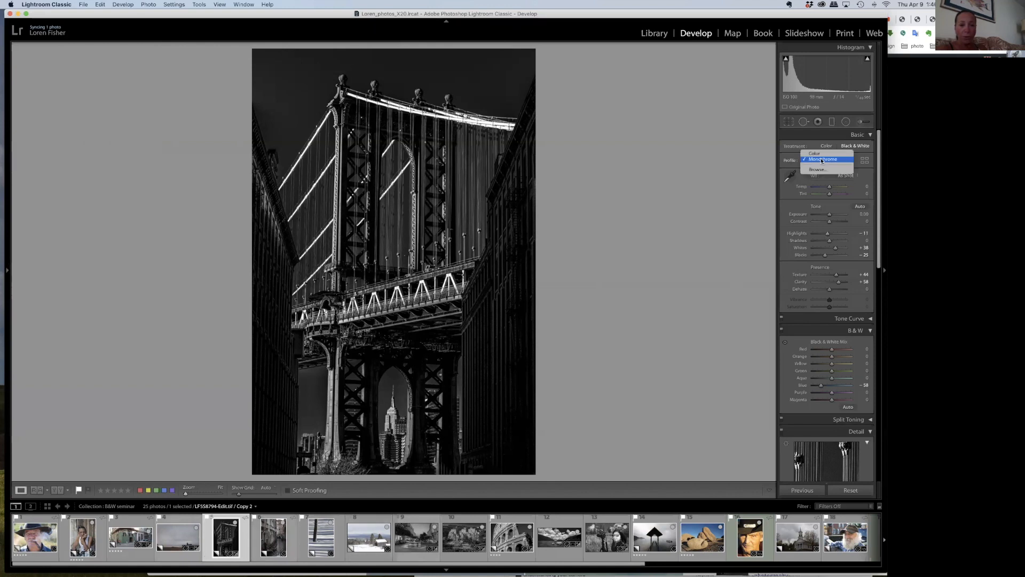
pyautogui.click(852, 155)
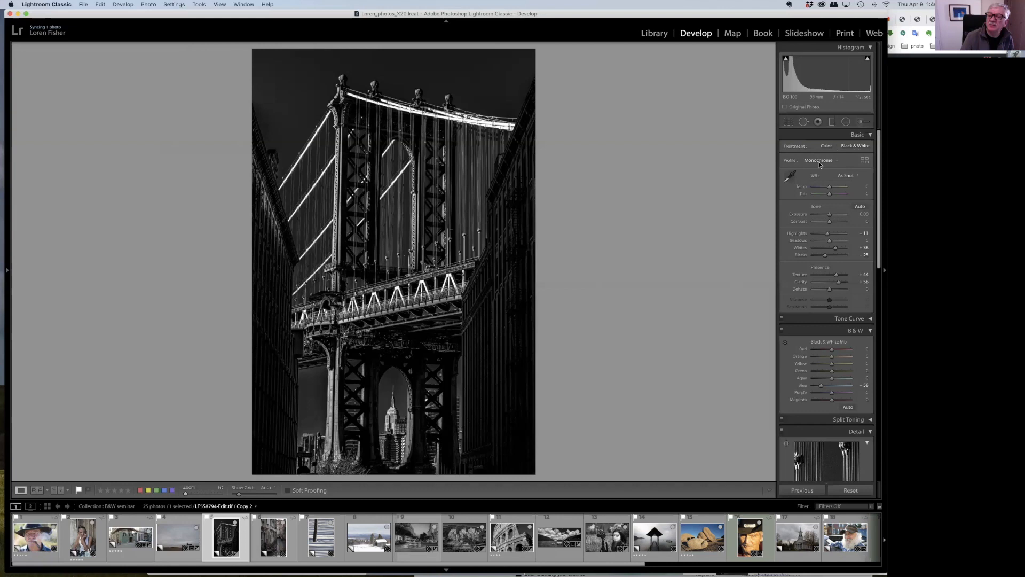
pyautogui.click(866, 161)
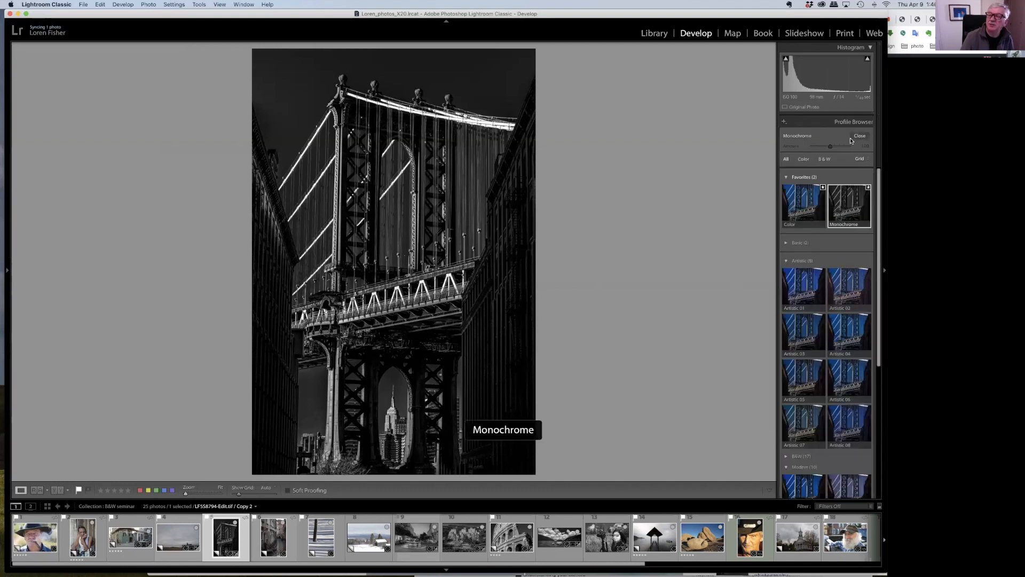
pyautogui.click(860, 137)
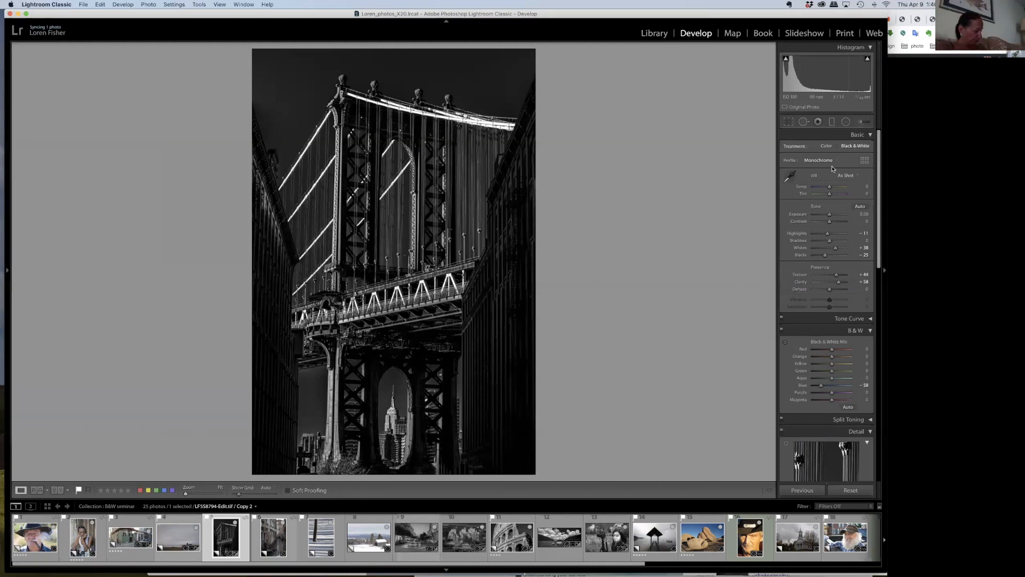
# Open the photo of the dark church under a cloudy sky and convert it to black and white.
pyautogui.click(178, 531)
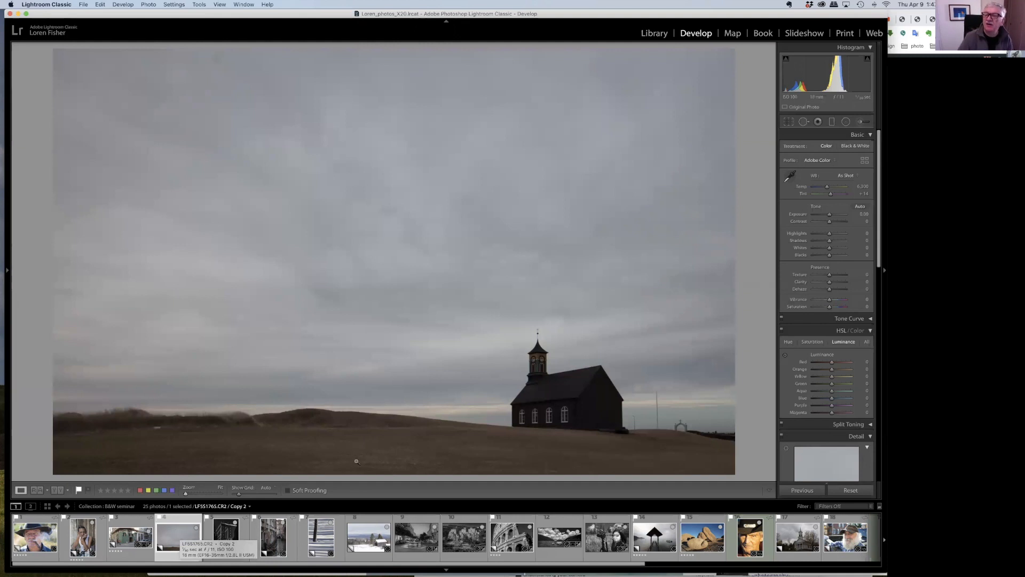
pyautogui.click(856, 146)
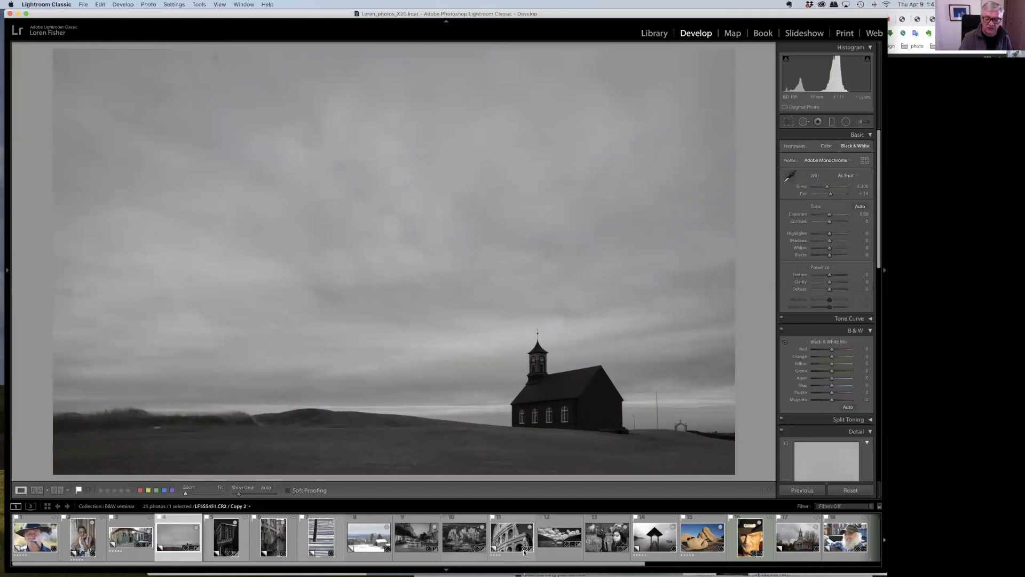
# Return to the bridge photo and examine the Artistic and Modern profile groups, keeping the Monochrome profile.
pyautogui.click(226, 537)
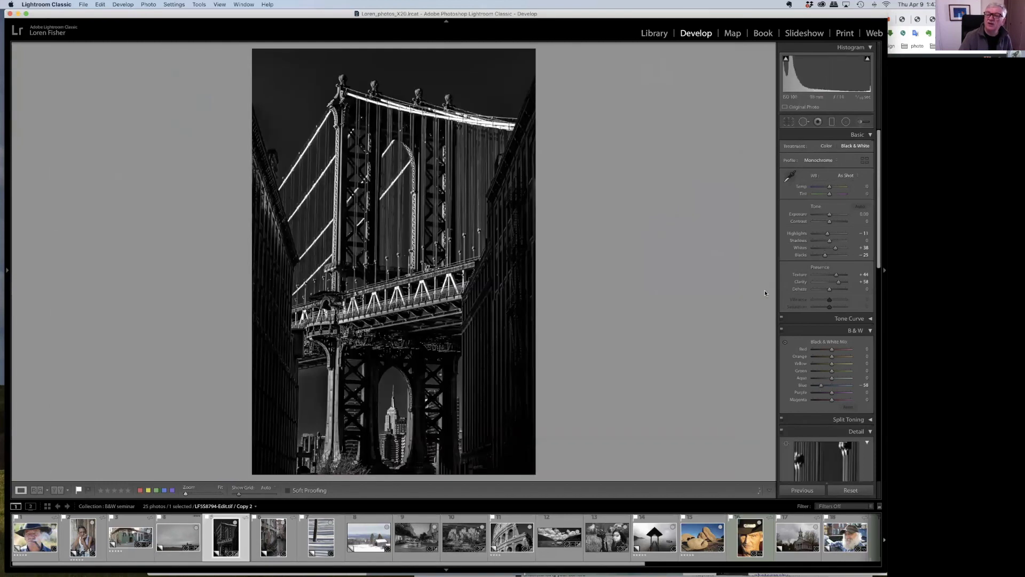
pyautogui.click(832, 161)
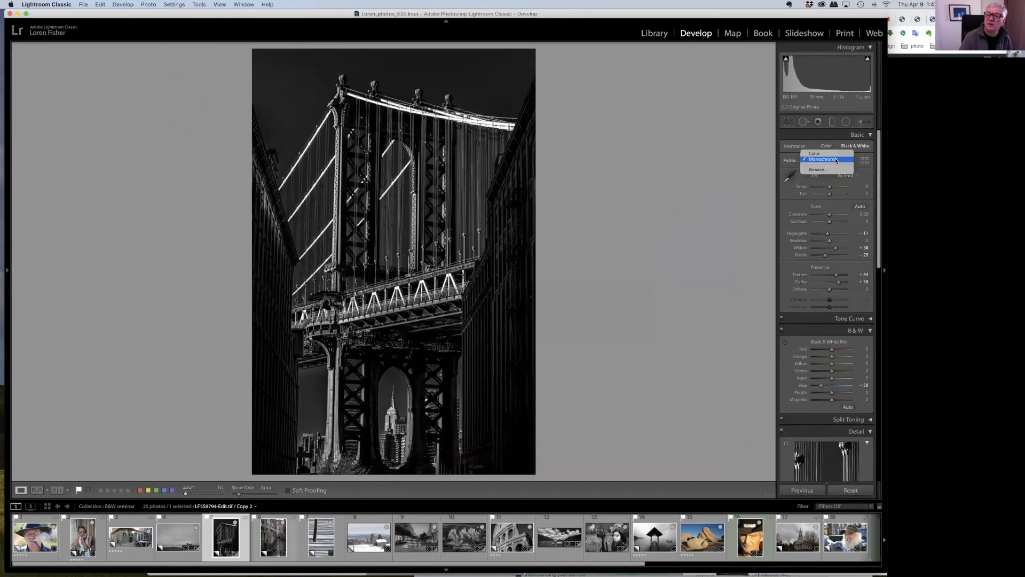
pyautogui.click(836, 160)
pyautogui.click(862, 161)
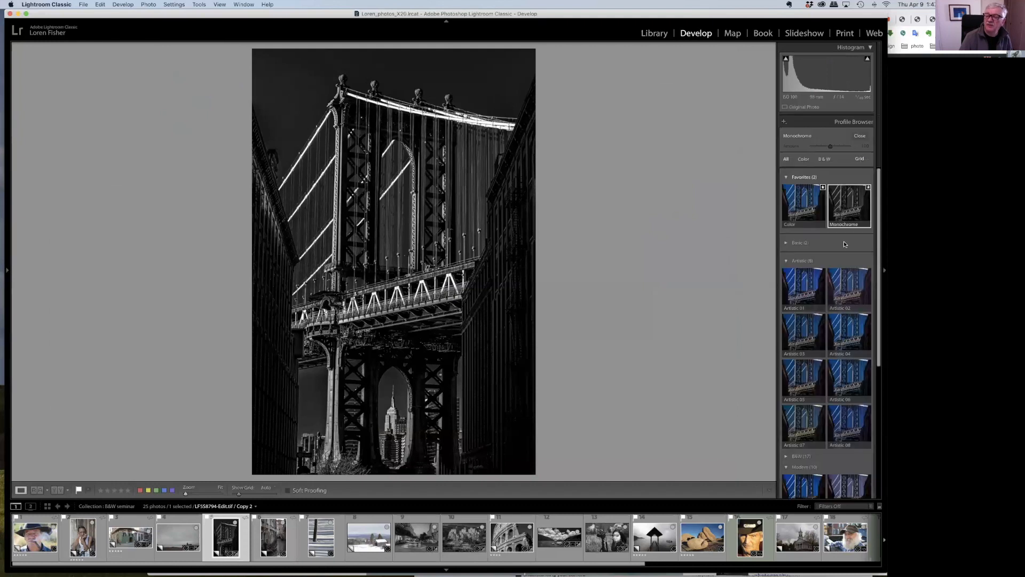
pyautogui.scroll(-6, 835, 279)
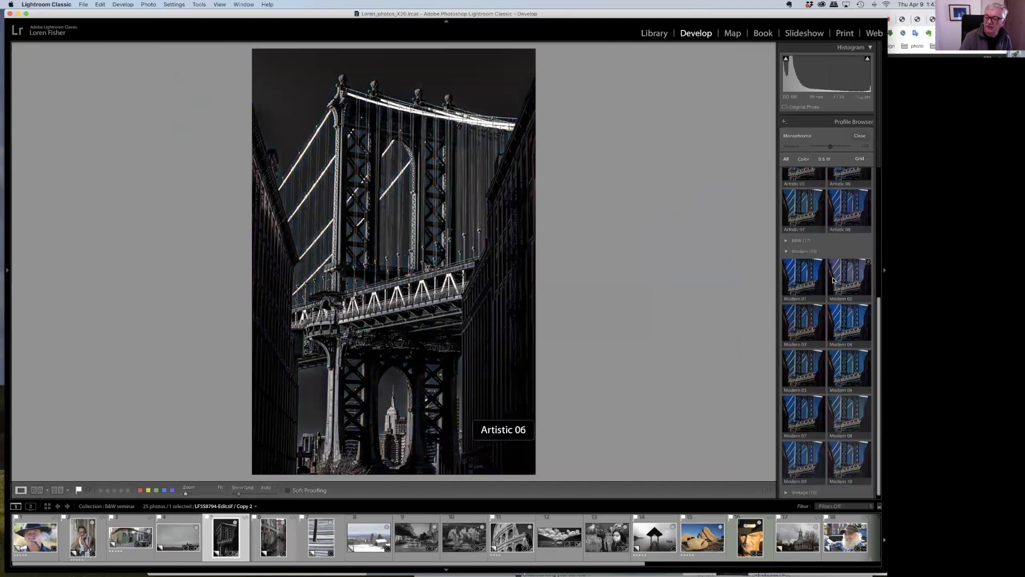
pyautogui.scroll(8, 833, 279)
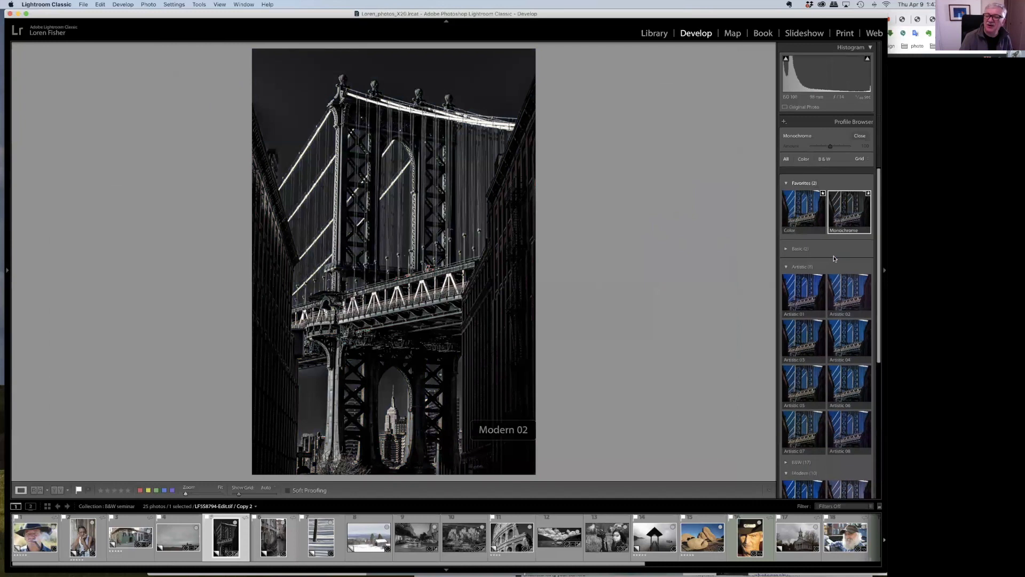
# Return to the church photo, close the Profile Browser, and compare the color treatment with black and white.
pyautogui.click(183, 534)
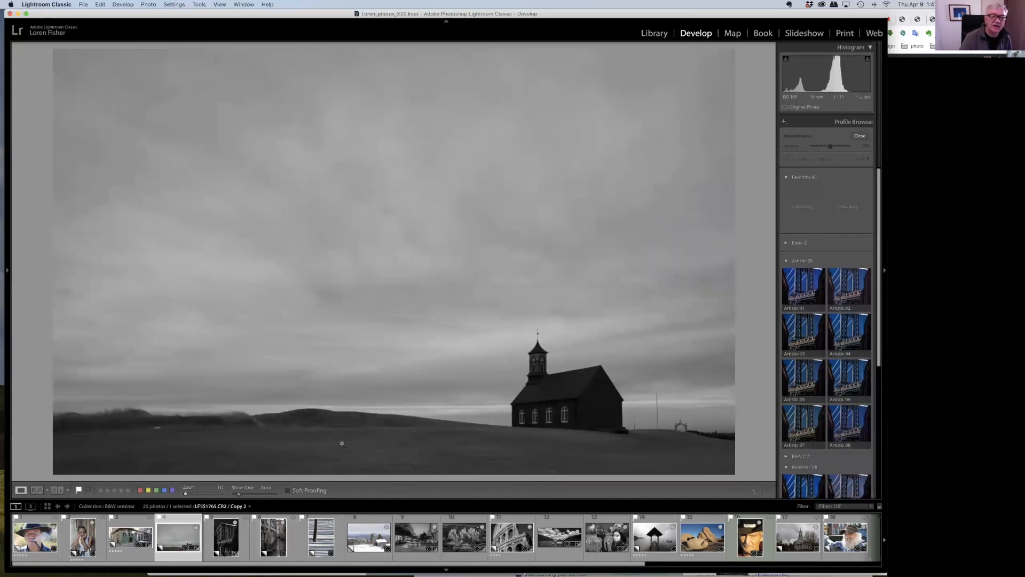
pyautogui.click(860, 136)
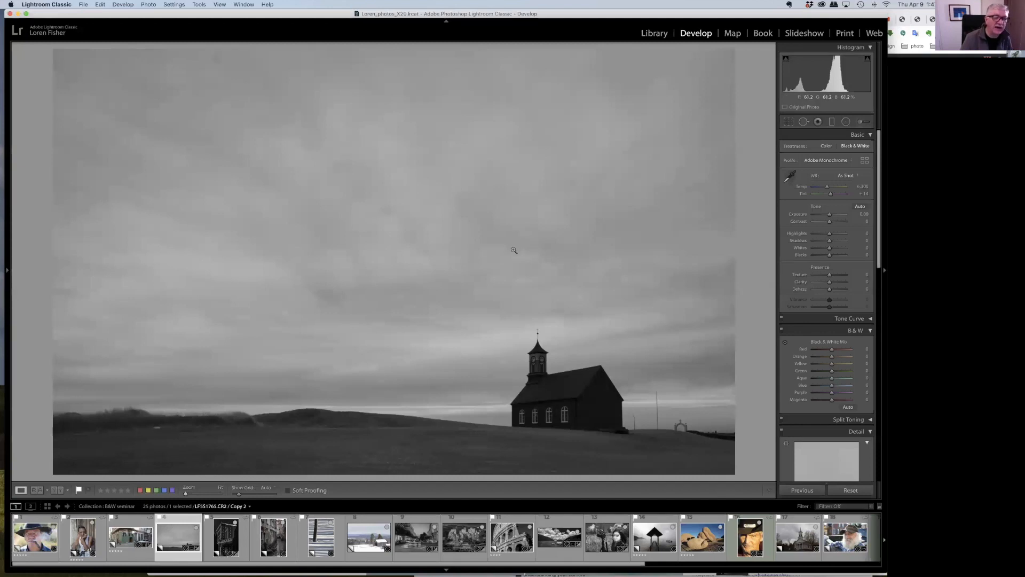
pyautogui.click(827, 146)
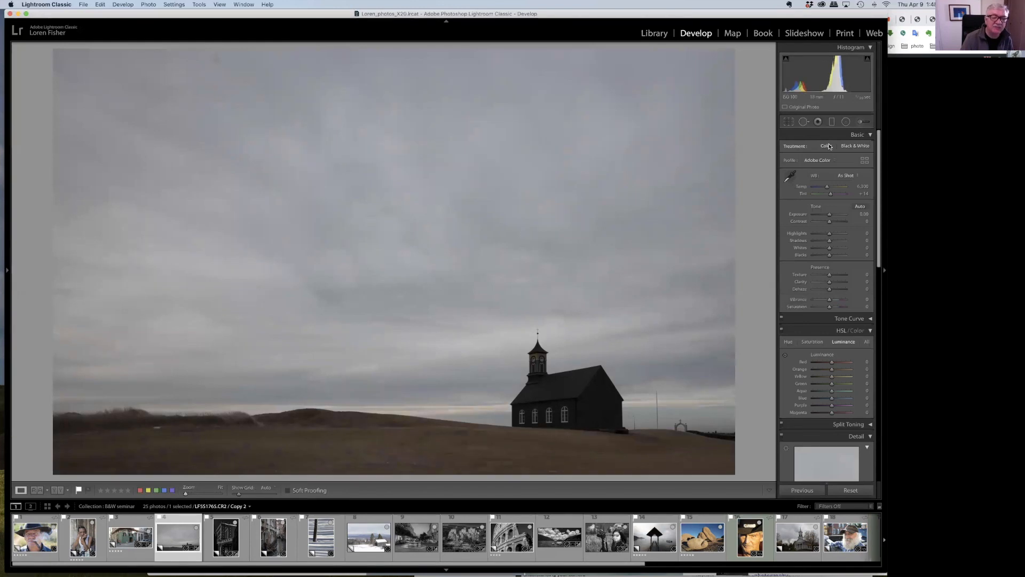
pyautogui.click(857, 146)
# Bring out the church photo's clouds with Dehaze at +60, Clarity at +32 and Texture at +18.
pyautogui.moveTo(835, 292); pyautogui.dragTo(840, 291)
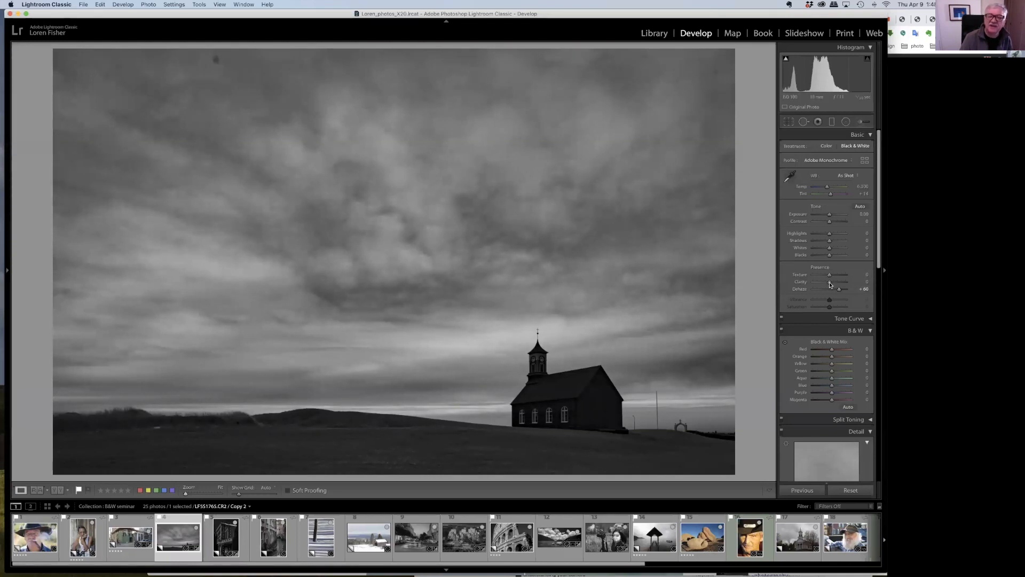
pyautogui.moveTo(831, 285); pyautogui.dragTo(835, 283)
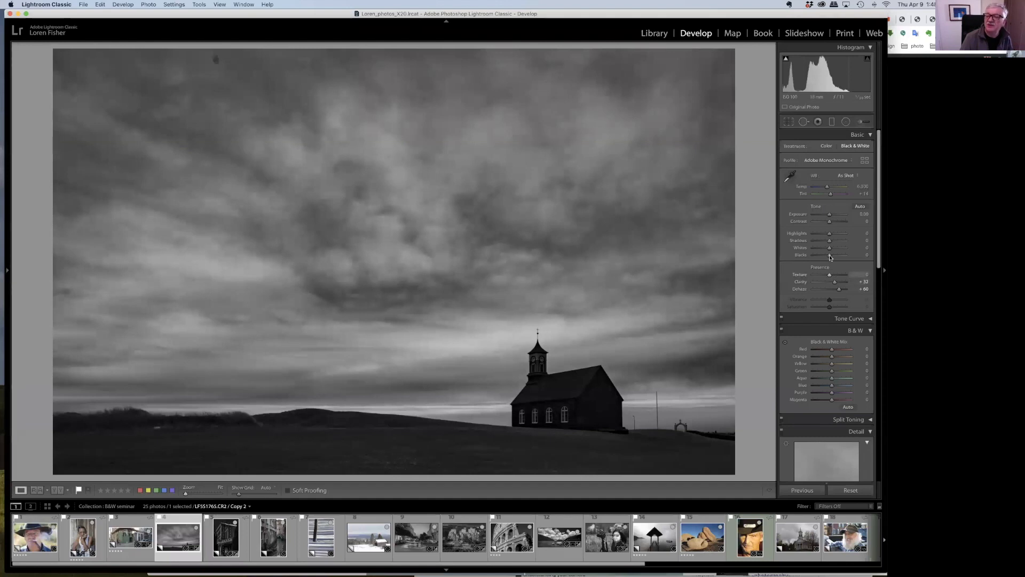
# Set the church photo's Highlights to -6, Blacks to -57 and Shadows to +37.
pyautogui.moveTo(827, 257); pyautogui.dragTo(826, 257)
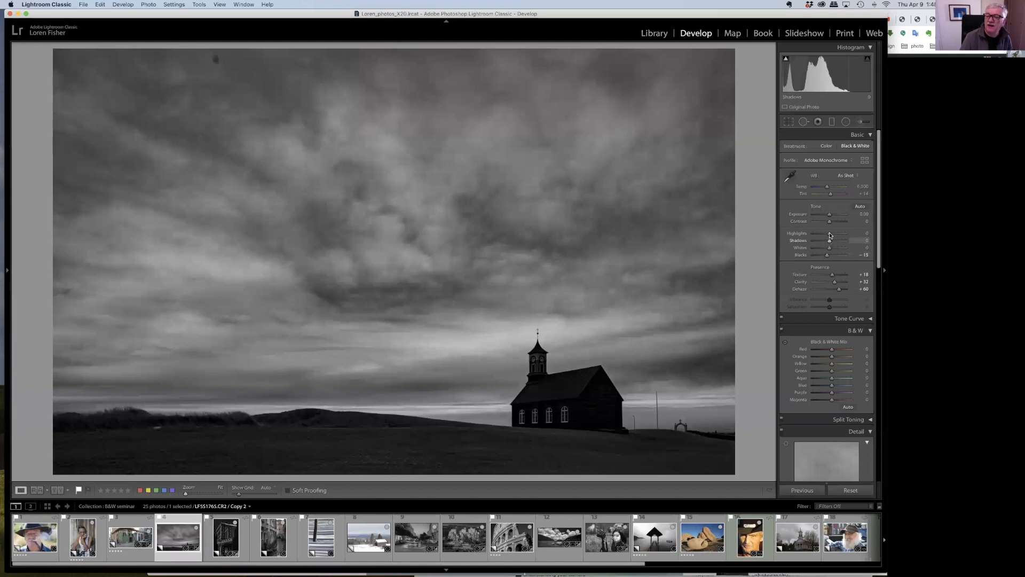
pyautogui.moveTo(831, 235)
pyautogui.mouseDown()
pyautogui.moveTo(819, 238)
pyautogui.moveTo(829, 238)
pyautogui.mouseUp()
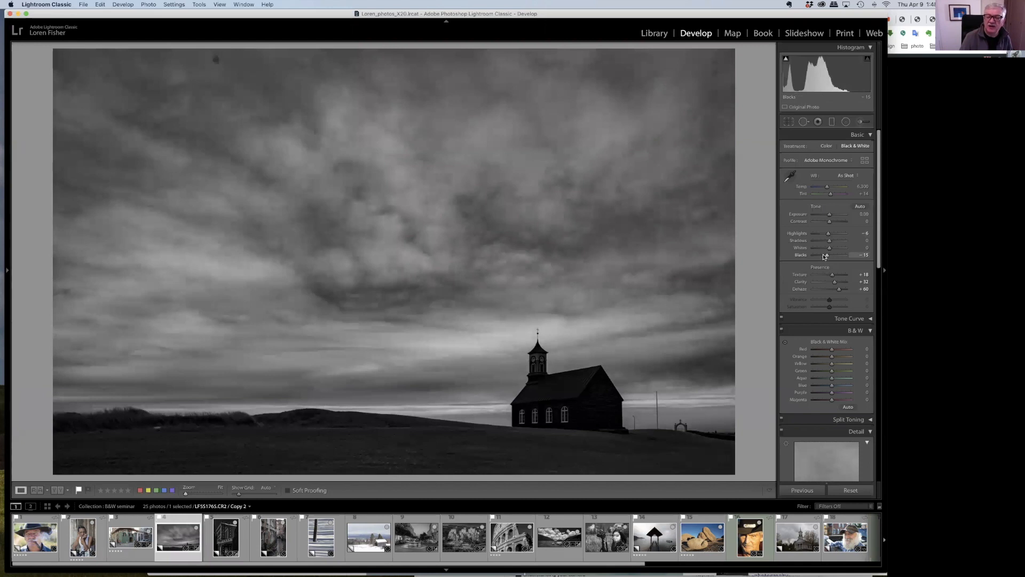
pyautogui.moveTo(825, 256); pyautogui.dragTo(824, 256)
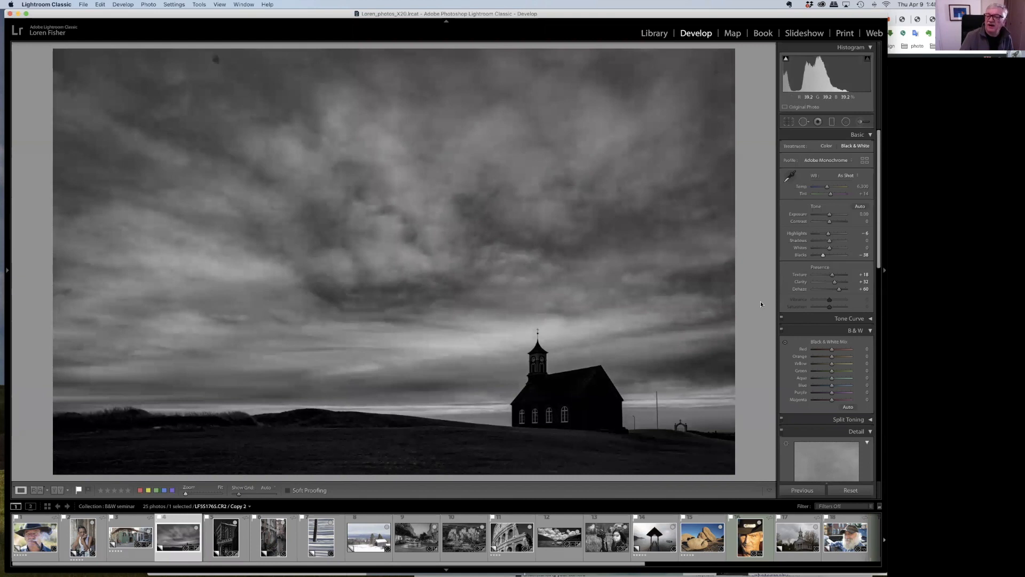
pyautogui.moveTo(822, 257); pyautogui.dragTo(820, 257)
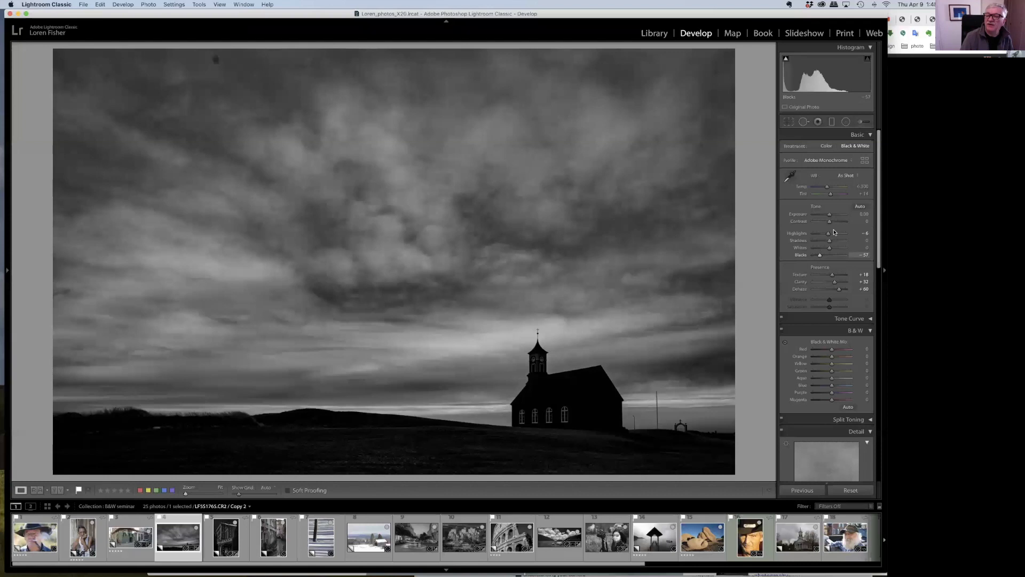
pyautogui.moveTo(829, 242); pyautogui.dragTo(837, 243)
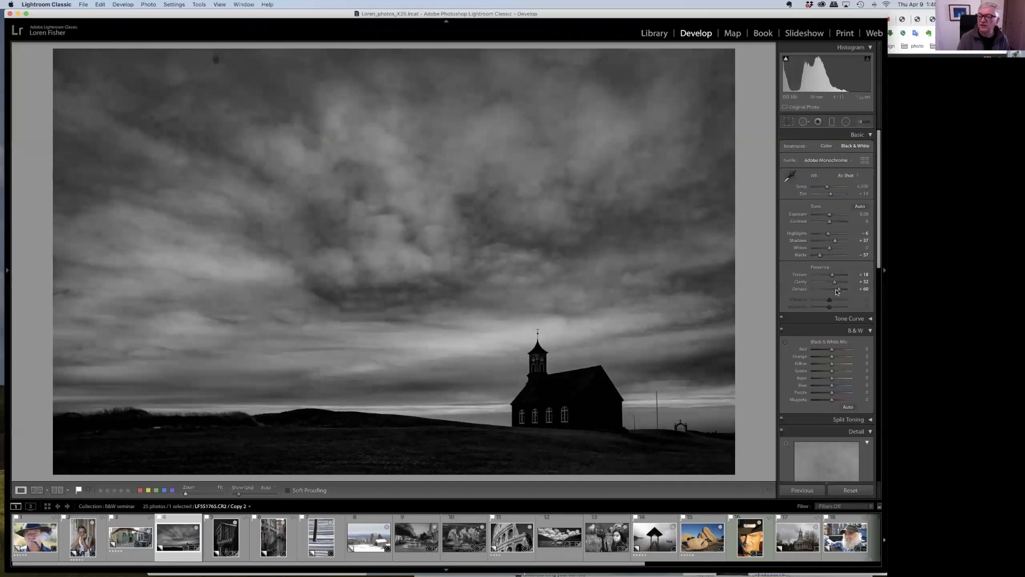
# Apply luminance noise reduction of 43 to the church photo.
pyautogui.scroll(-5, 828, 353)
pyautogui.scroll(-1, 828, 353)
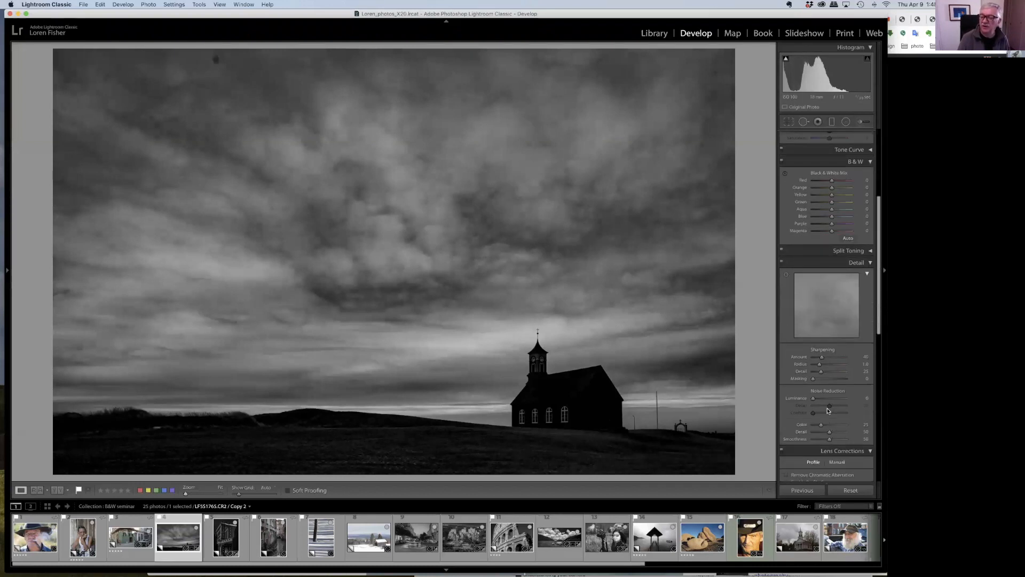
pyautogui.click(830, 394)
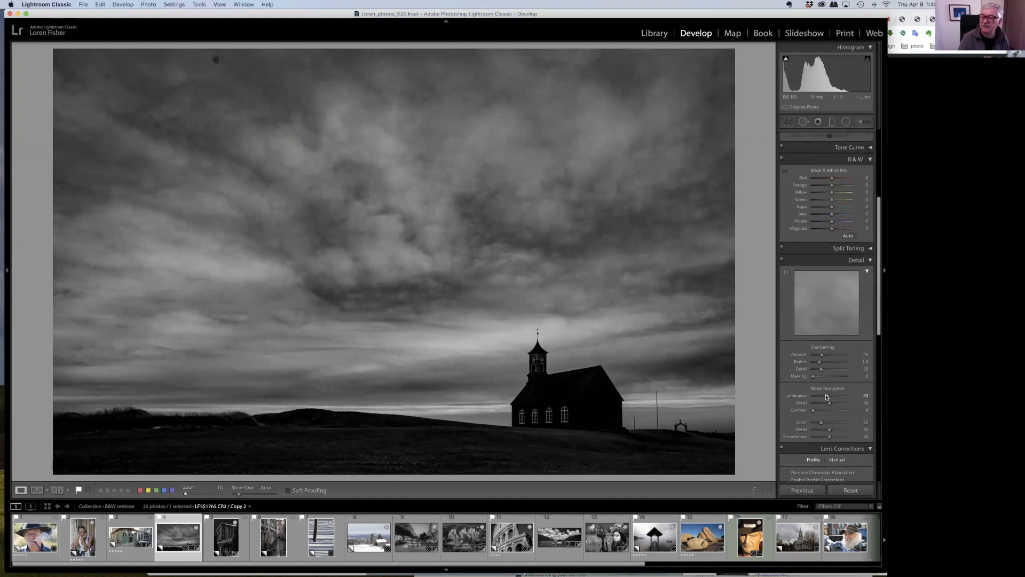
# Heal the dust spots along the top of the church photo's sky and compare the result with the original.
pyautogui.scroll(8, 825, 331)
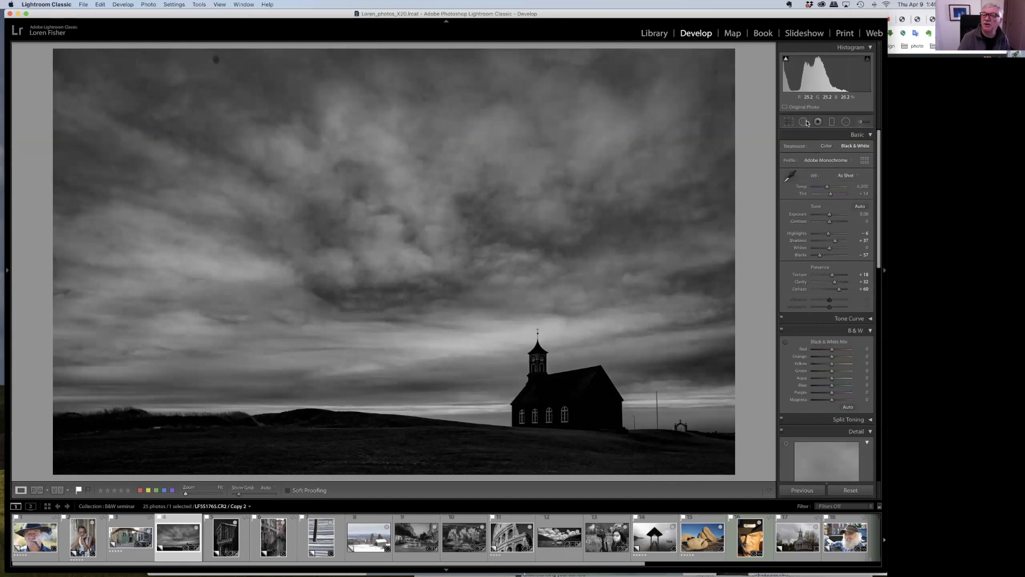
pyautogui.click(803, 122)
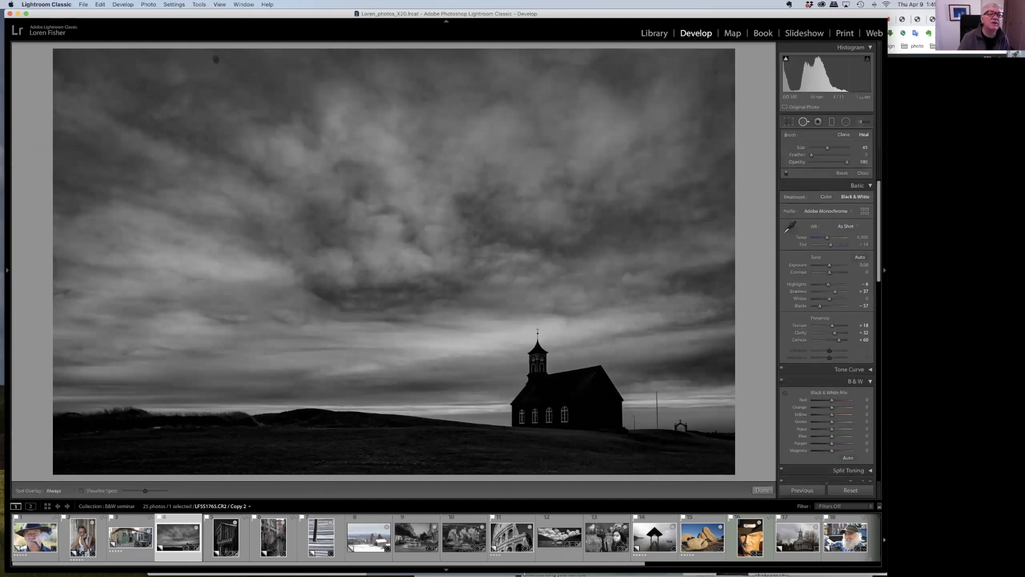
pyautogui.click(215, 59)
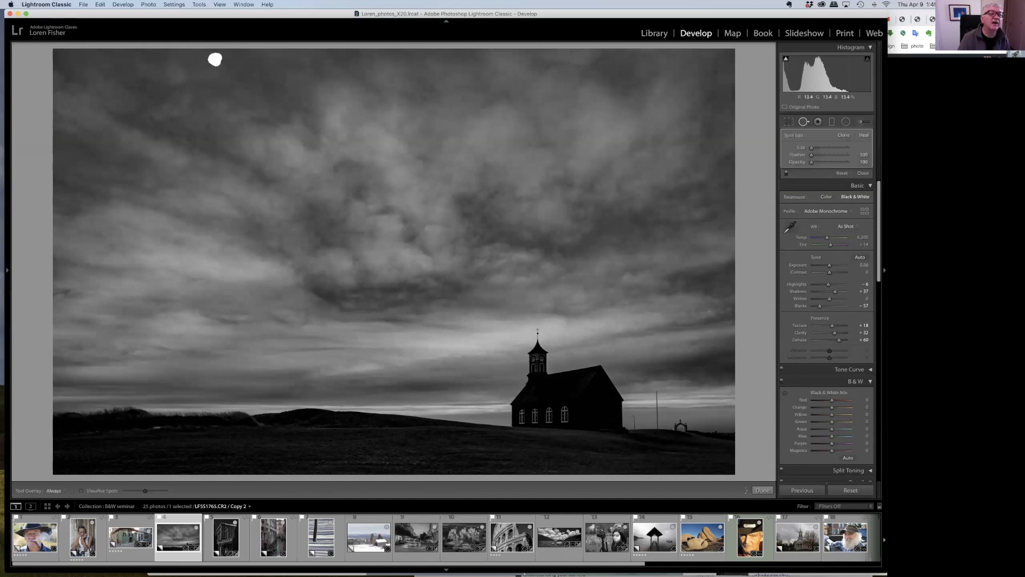
pyautogui.click(106, 66)
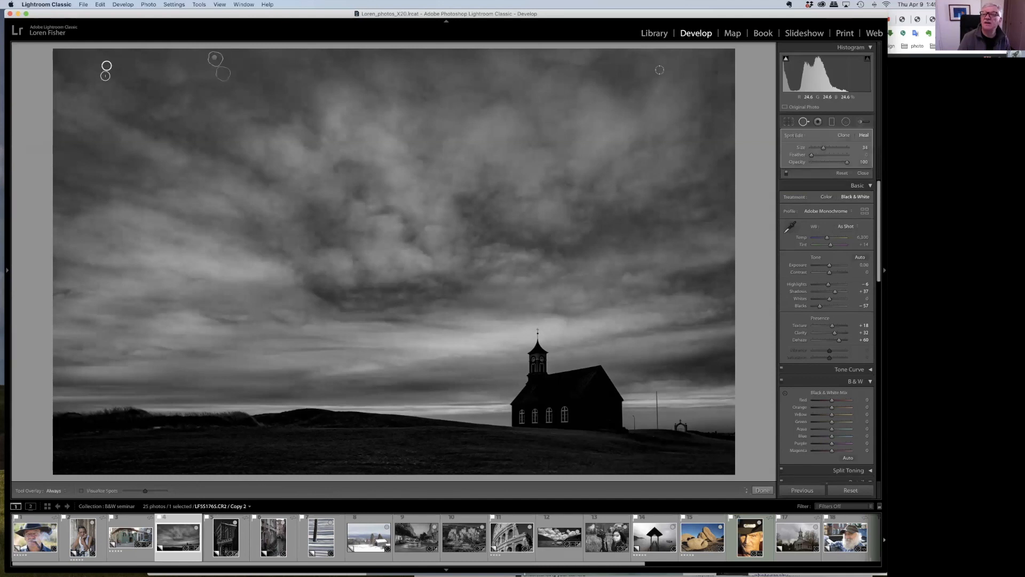
pyautogui.click(716, 72)
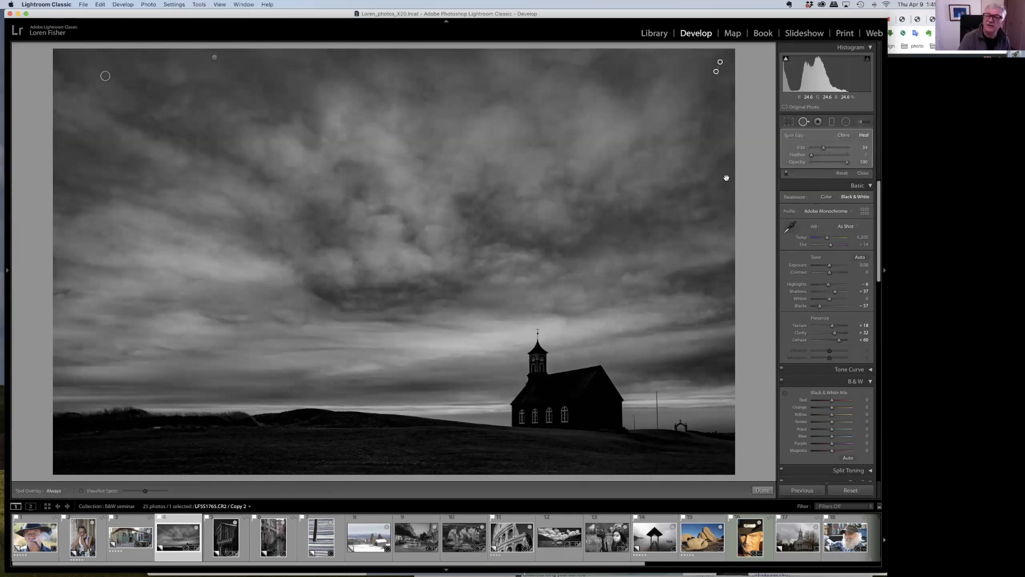
pyautogui.press('q')
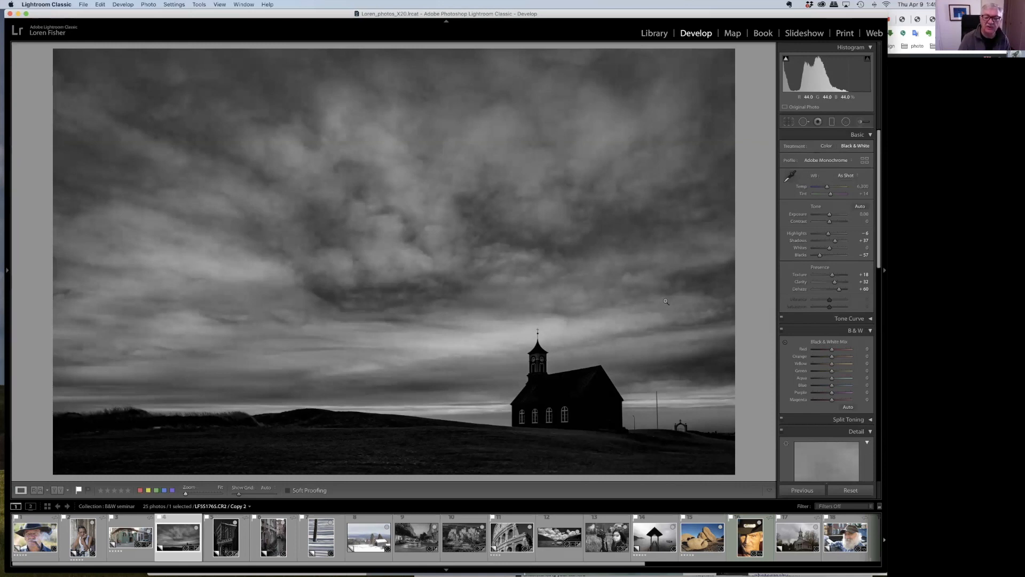
pyautogui.press('\\')
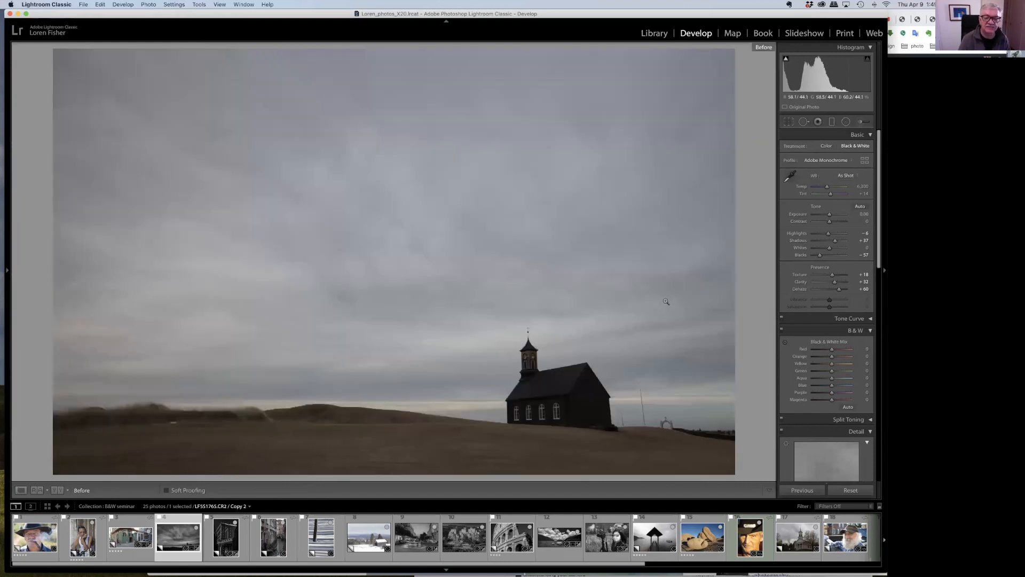
pyautogui.press('\\')
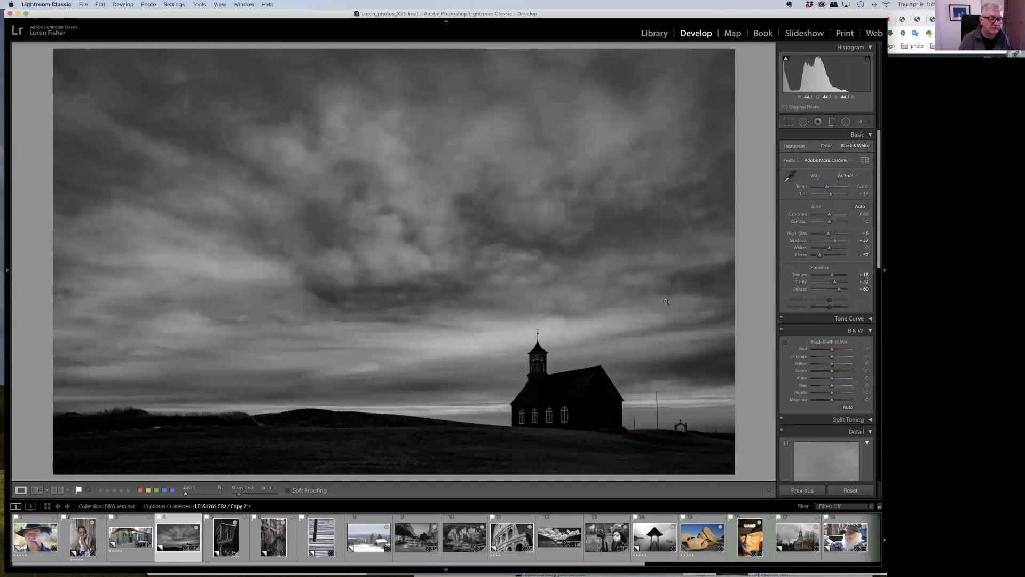
# Convert the portrait of the cigar smoker to black and white with Clarity +46, Texture +41 and Dehaze +14.
pyautogui.click(47, 536)
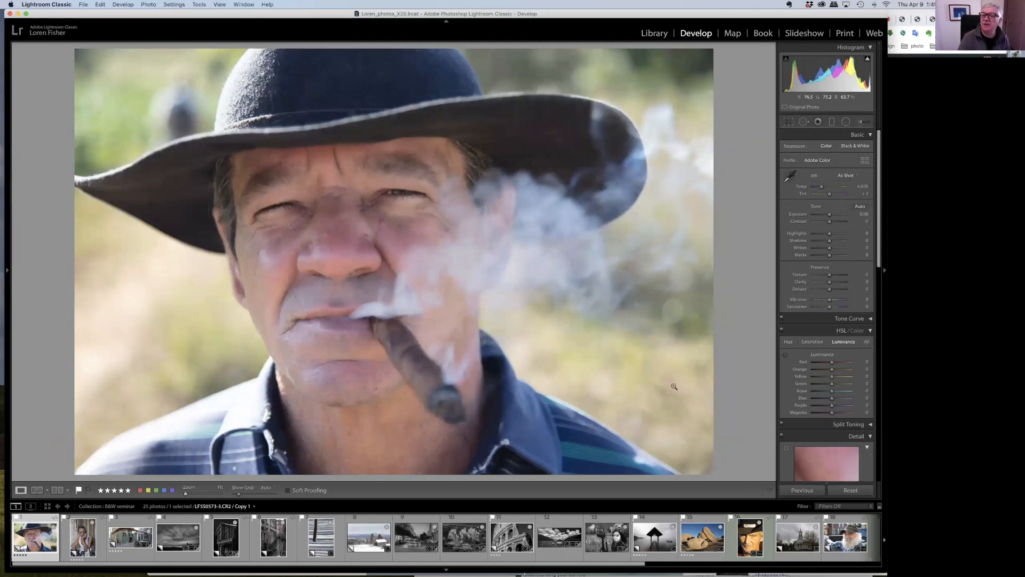
pyautogui.click(856, 146)
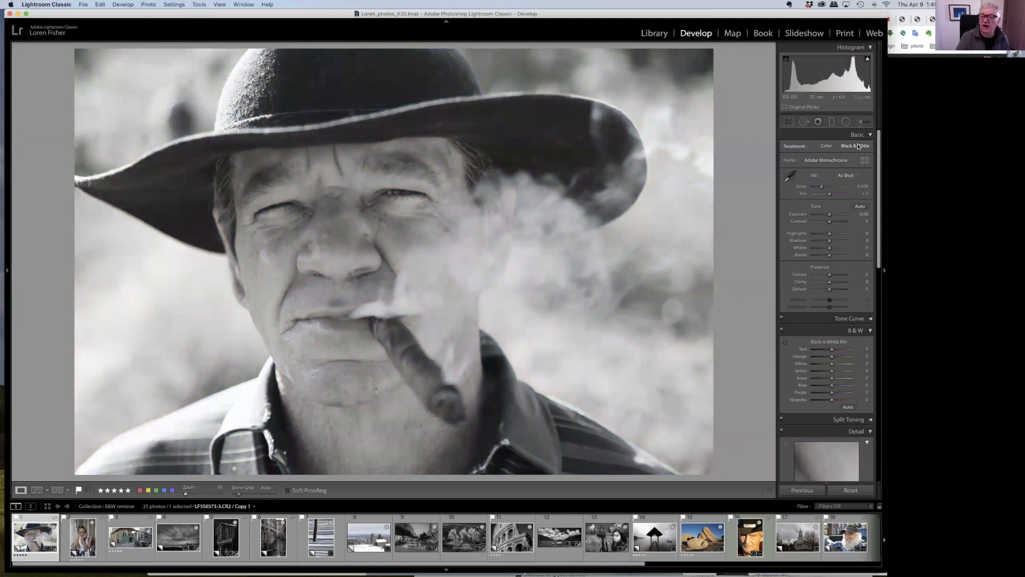
pyautogui.moveTo(830, 284); pyautogui.dragTo(835, 282)
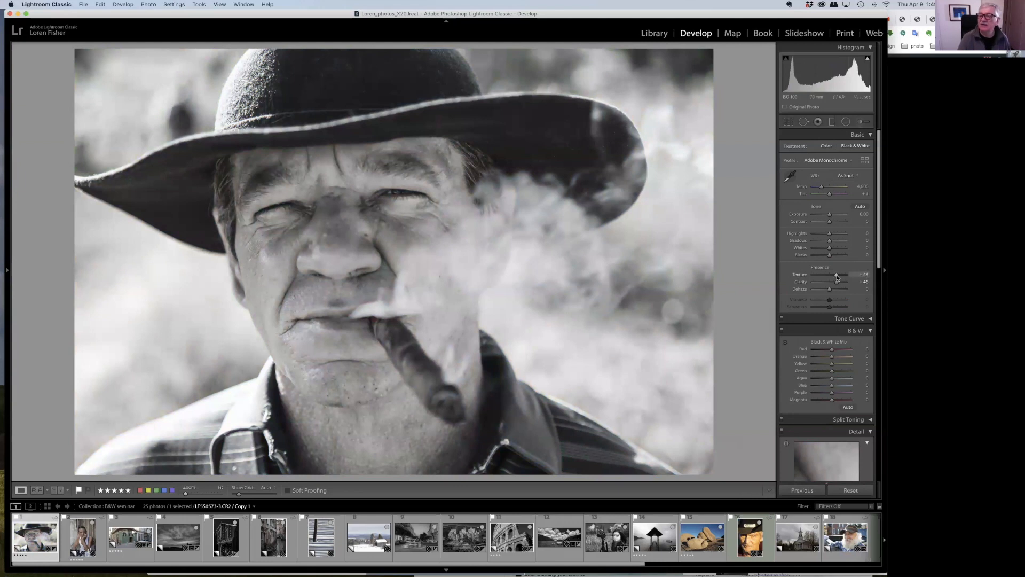
pyautogui.moveTo(835, 274); pyautogui.dragTo(831, 290)
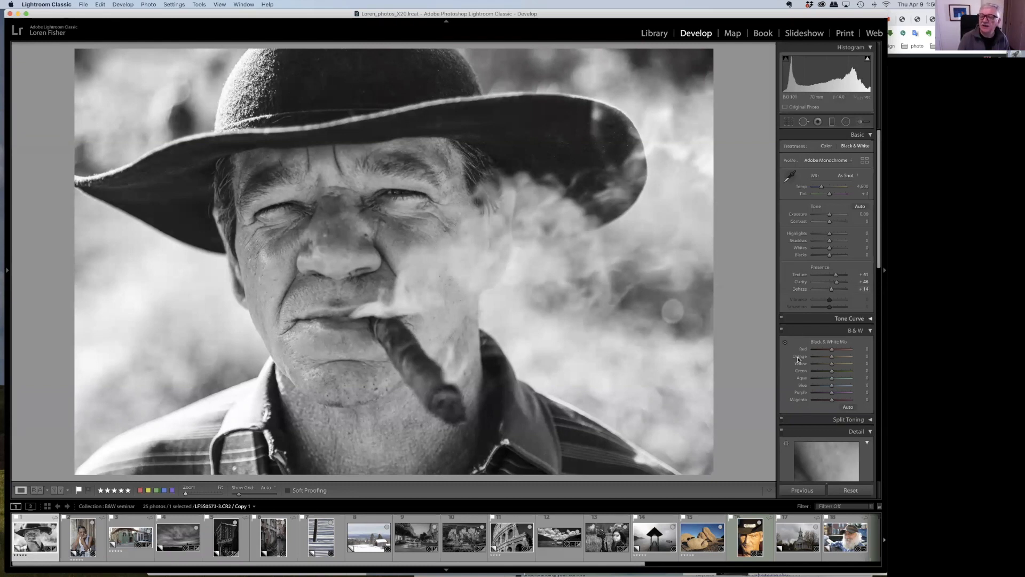
# Set the cigar portrait's black and white mix to Yellow -100, Orange -32, Blue -48 and Green -100.
pyautogui.moveTo(832, 365); pyautogui.dragTo(805, 367)
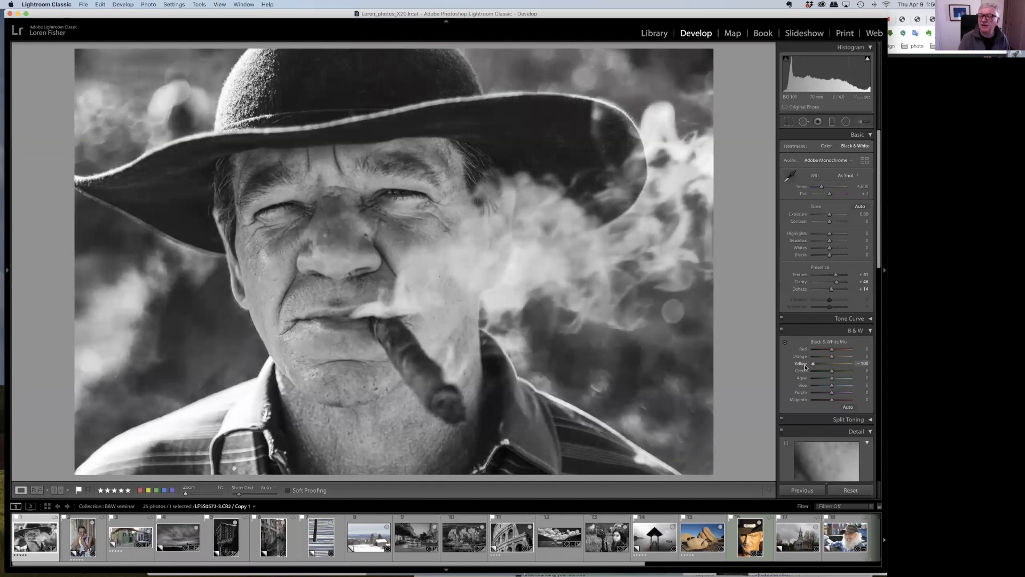
pyautogui.moveTo(829, 358); pyautogui.dragTo(825, 357)
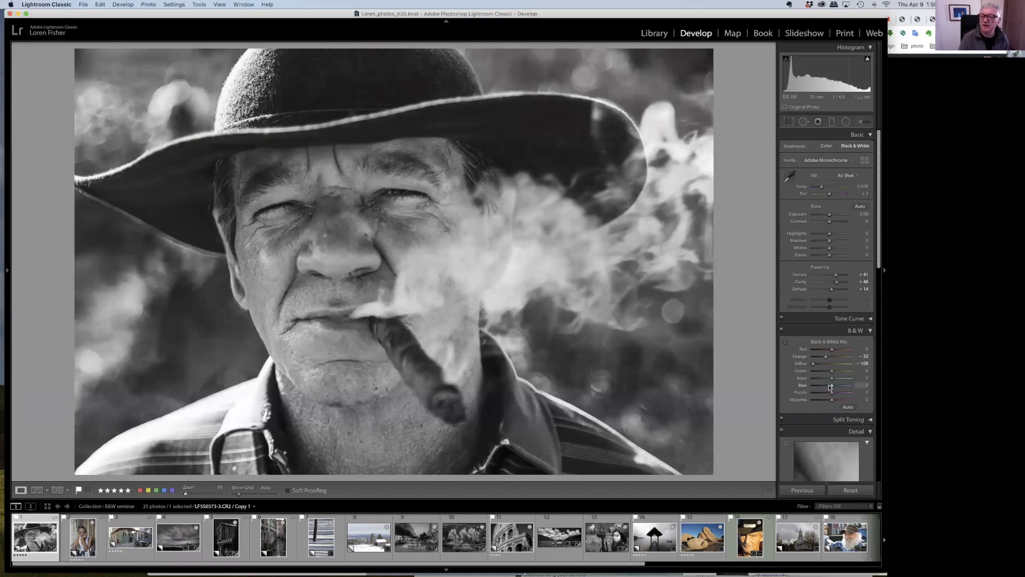
pyautogui.moveTo(832, 389); pyautogui.dragTo(812, 373)
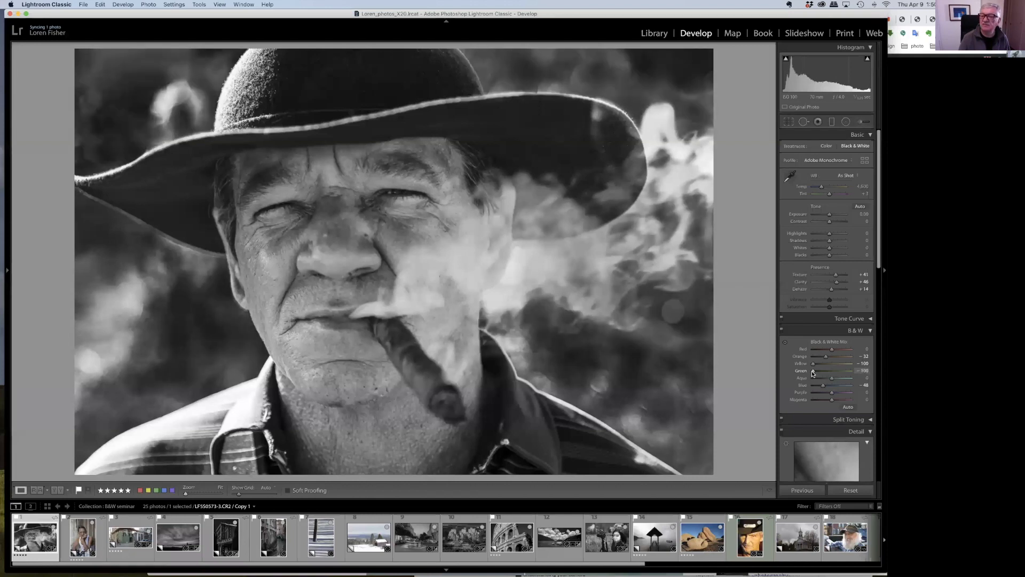
# Set the cigar portrait's Highlights to -82, Whites to +27 and Blacks to -31, slightly darken its orange mix, and compare with the original.
pyautogui.moveTo(825, 235)
pyautogui.mouseDown()
pyautogui.moveTo(814, 235)
pyautogui.moveTo(834, 249)
pyautogui.mouseUp()
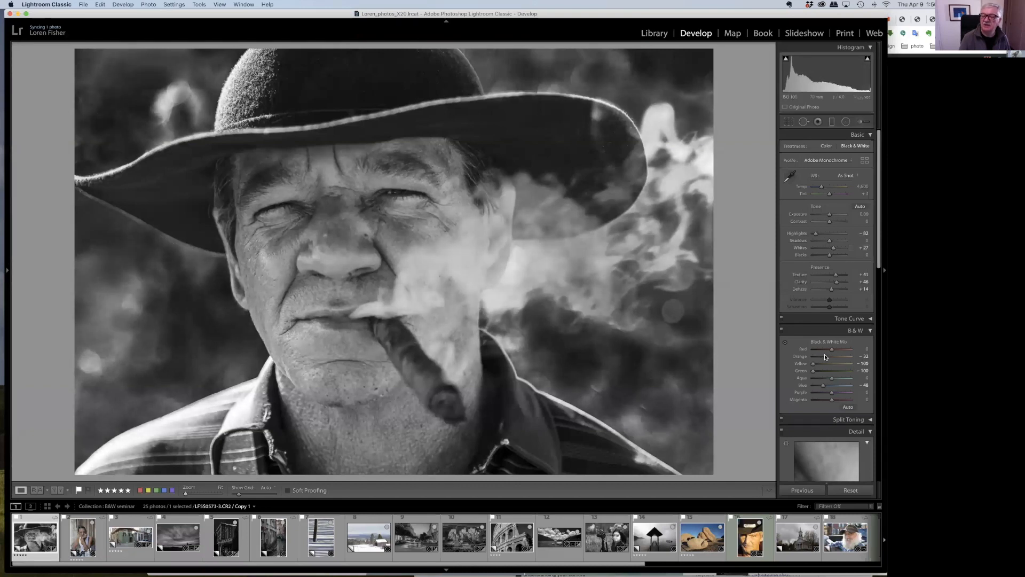
pyautogui.moveTo(825, 357); pyautogui.dragTo(825, 358)
pyautogui.moveTo(829, 255); pyautogui.dragTo(823, 257)
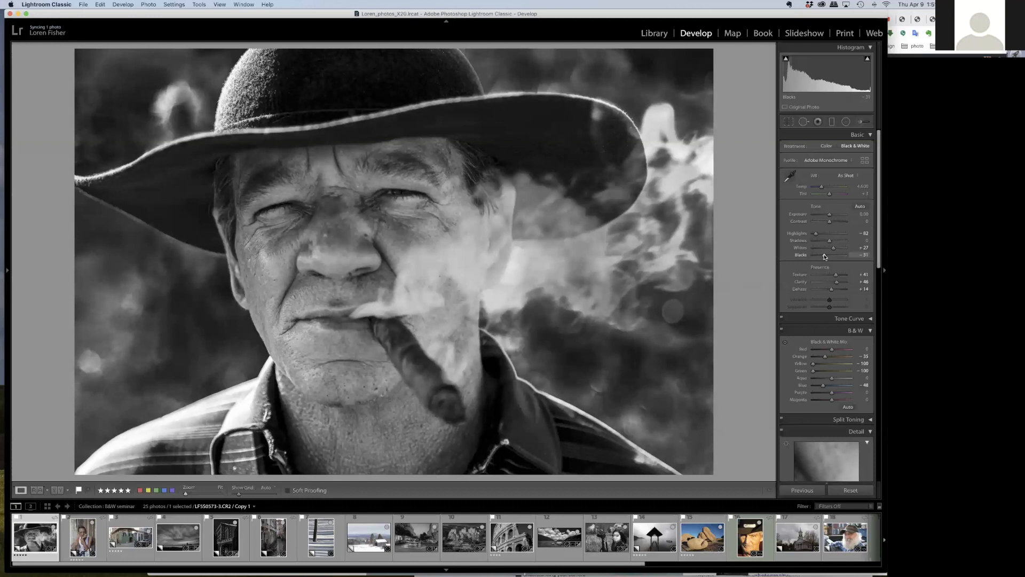
pyautogui.press('\\')
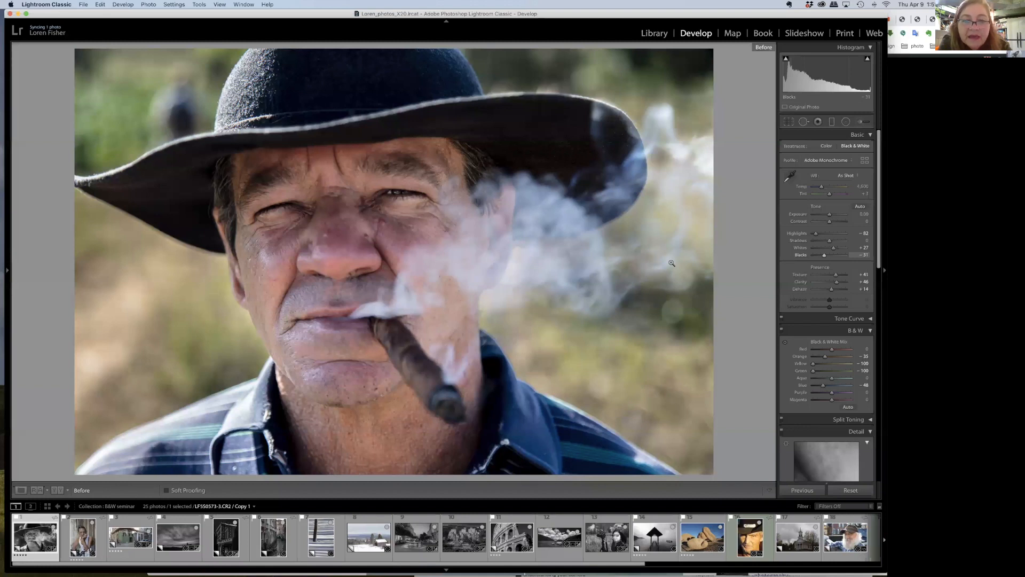
pyautogui.press('\\')
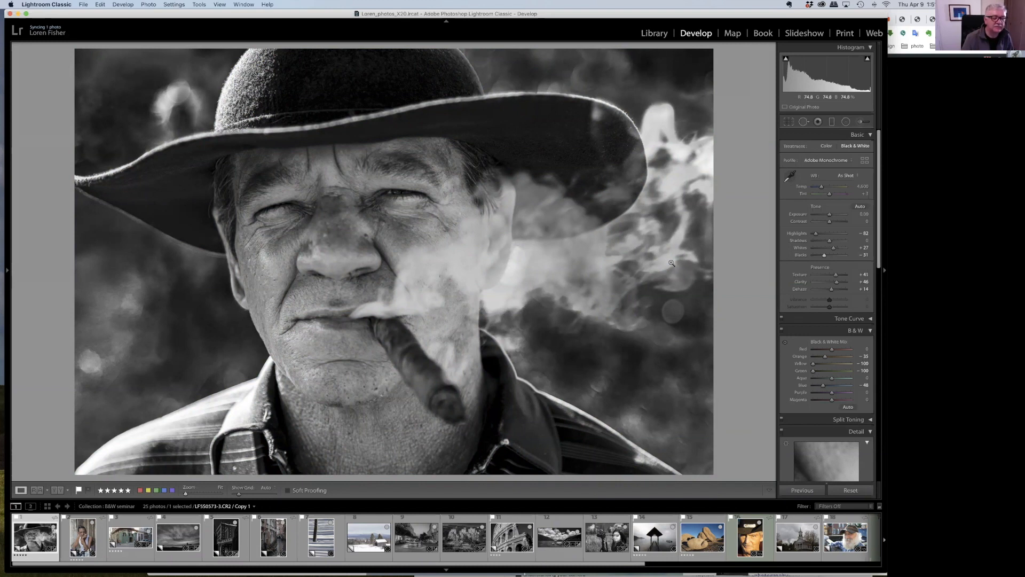
# Convert the chess player photo to black and white with Clarity +58 and Texture +30.
pyautogui.press('Right')
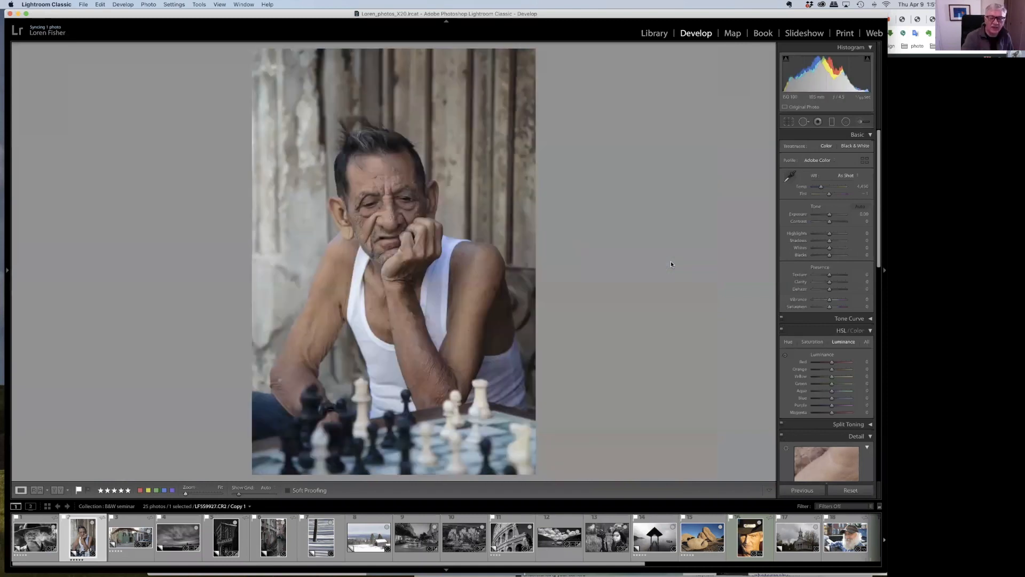
pyautogui.press('v')
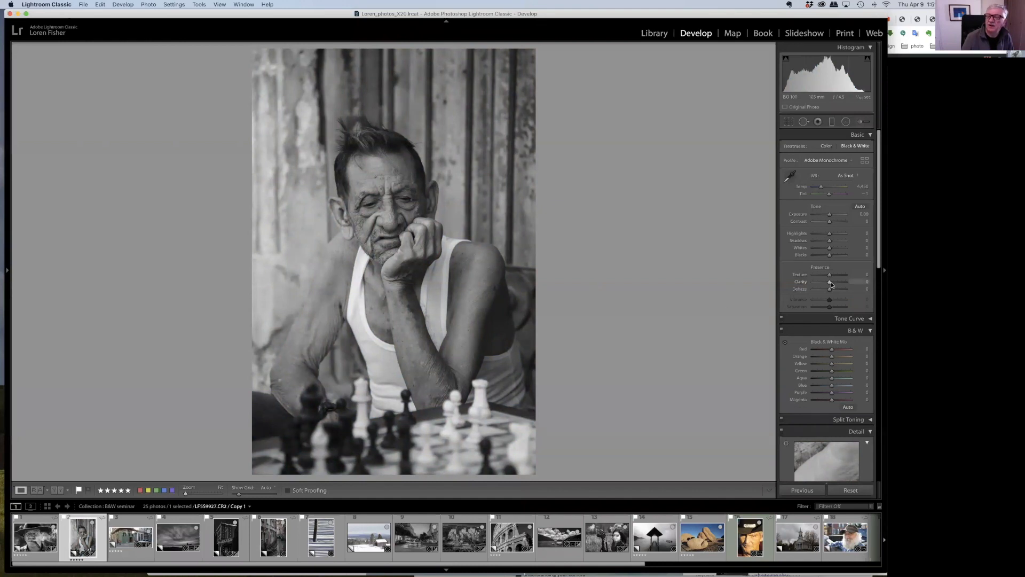
pyautogui.moveTo(830, 283); pyautogui.dragTo(835, 276)
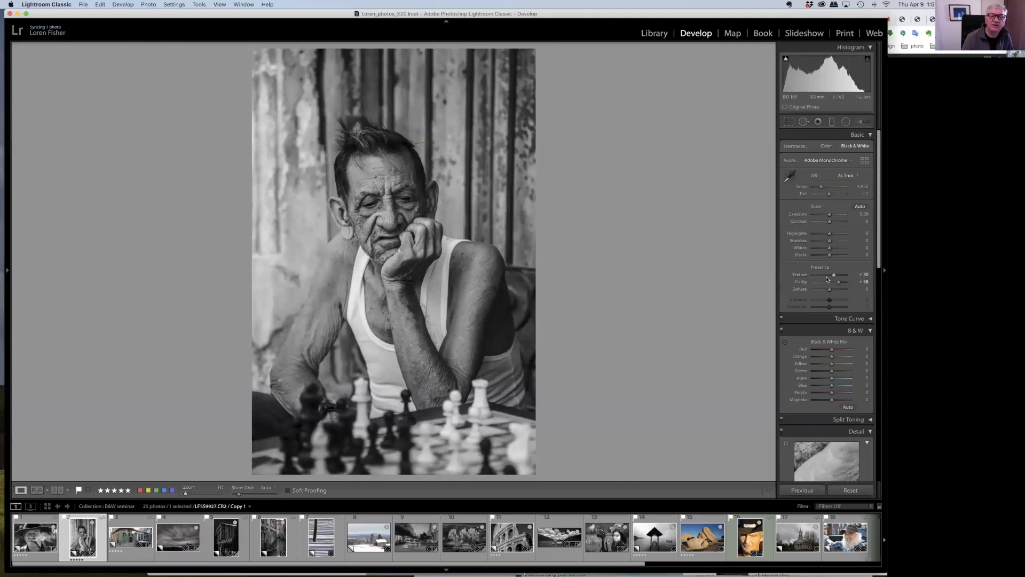
# Crop the chess player photo more tightly around the man and the chess pieces.
pyautogui.press('r')
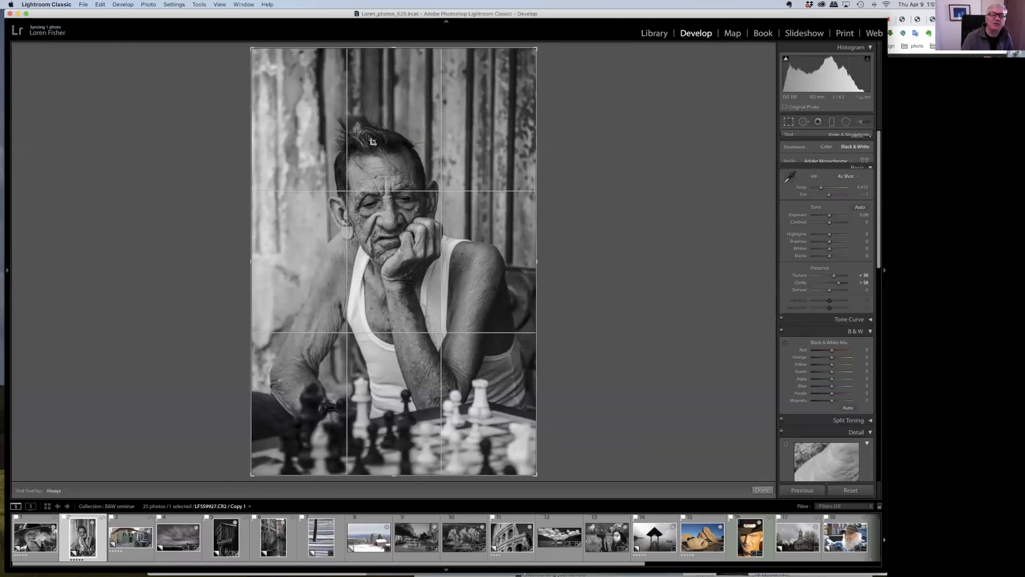
pyautogui.moveTo(252, 49); pyautogui.dragTo(275, 81)
pyautogui.moveTo(366, 142)
pyautogui.mouseDown()
pyautogui.moveTo(374, 154)
pyautogui.moveTo(379, 144)
pyautogui.mouseUp()
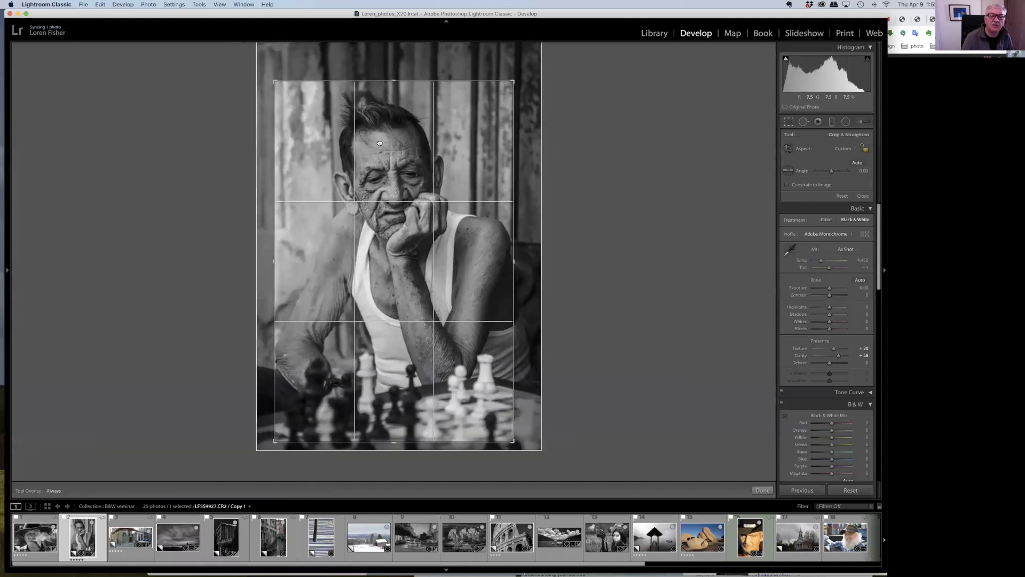
pyautogui.moveTo(274, 231); pyautogui.dragTo(272, 263)
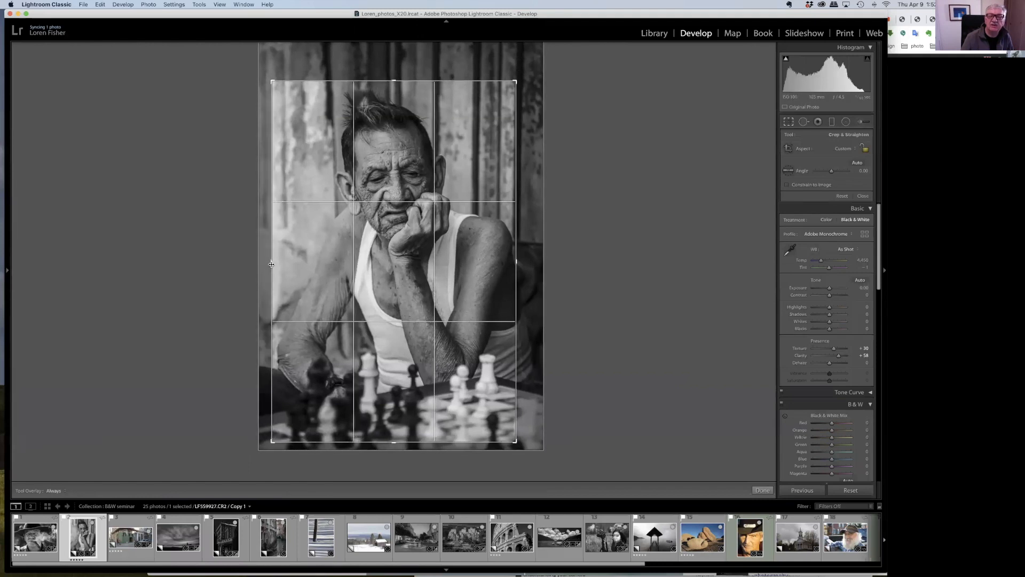
pyautogui.doubleClick(430, 230)
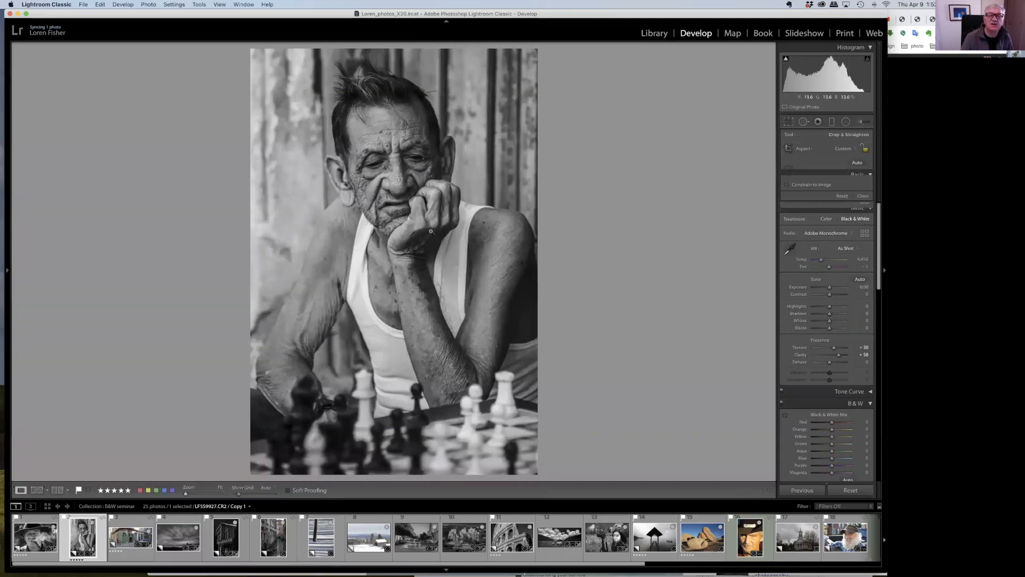
# Set Highlights to -33 and the mix to Orange -22, and darken the undershirt with targeted adjustment to Aqua -55 and Blue -71.
pyautogui.moveTo(830, 233); pyautogui.dragTo(823, 232)
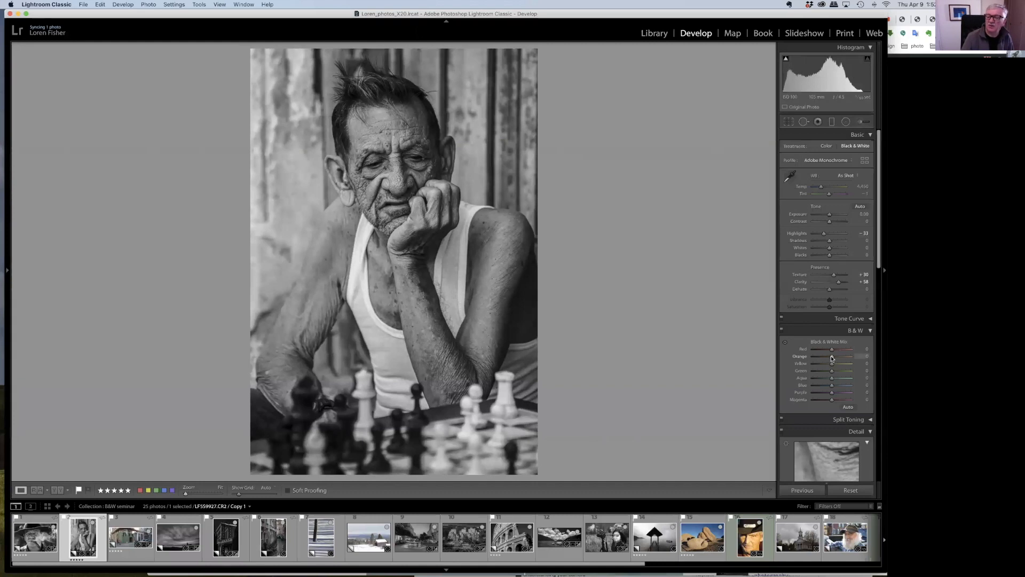
pyautogui.moveTo(832, 357); pyautogui.dragTo(827, 357)
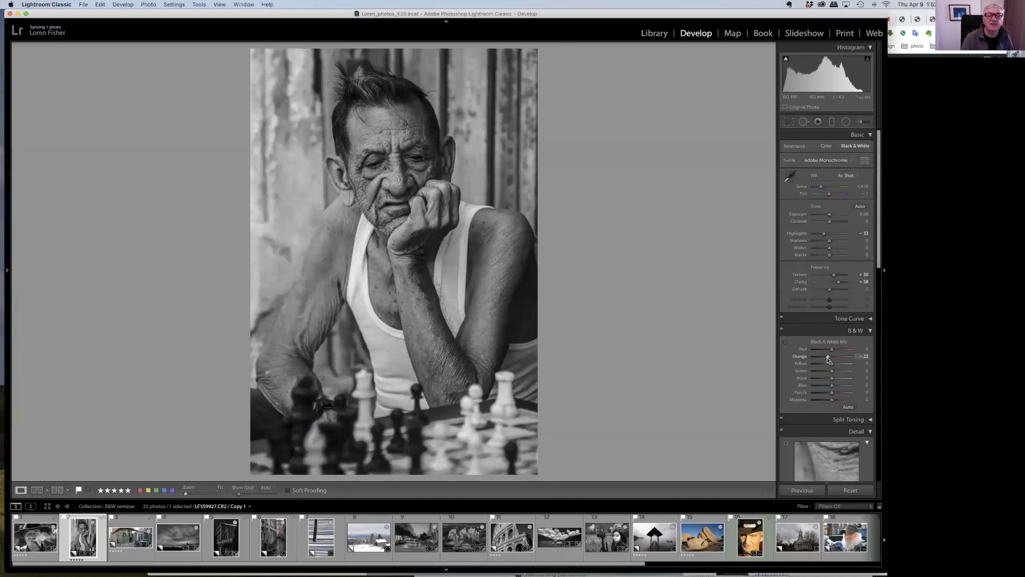
pyautogui.click(785, 342)
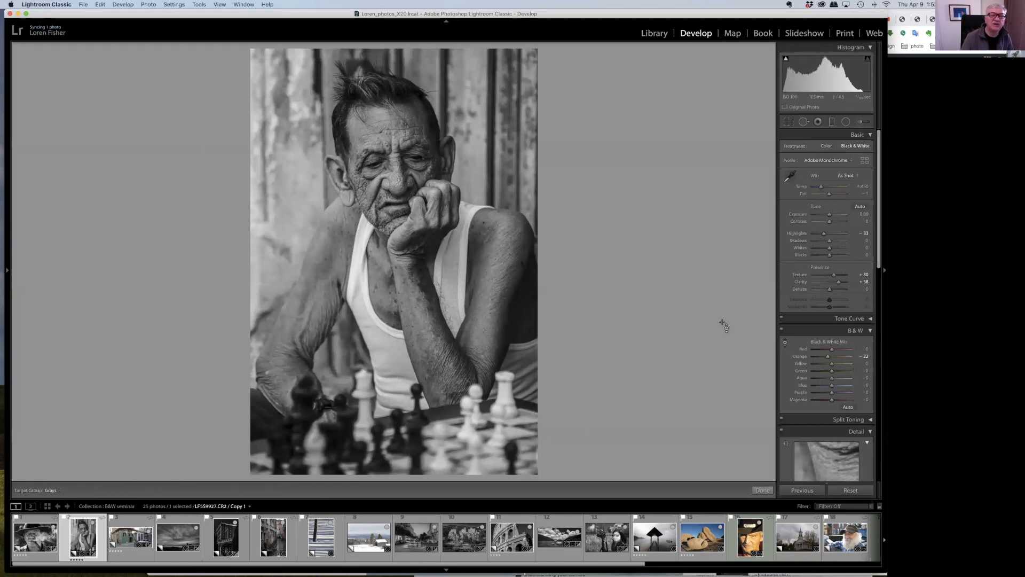
pyautogui.moveTo(300, 166); pyautogui.dragTo(301, 197)
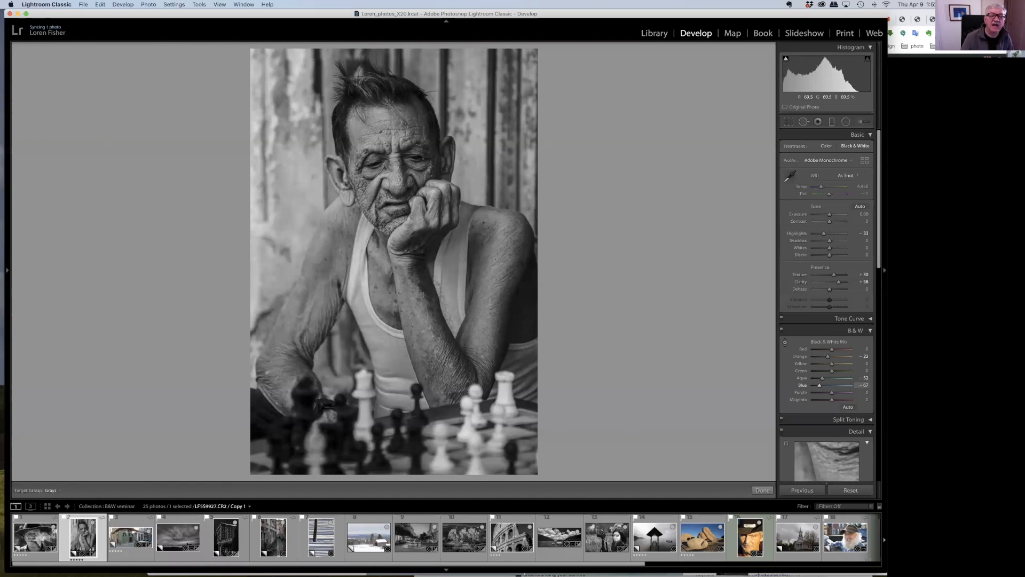
pyautogui.moveTo(300, 159); pyautogui.dragTo(300, 162)
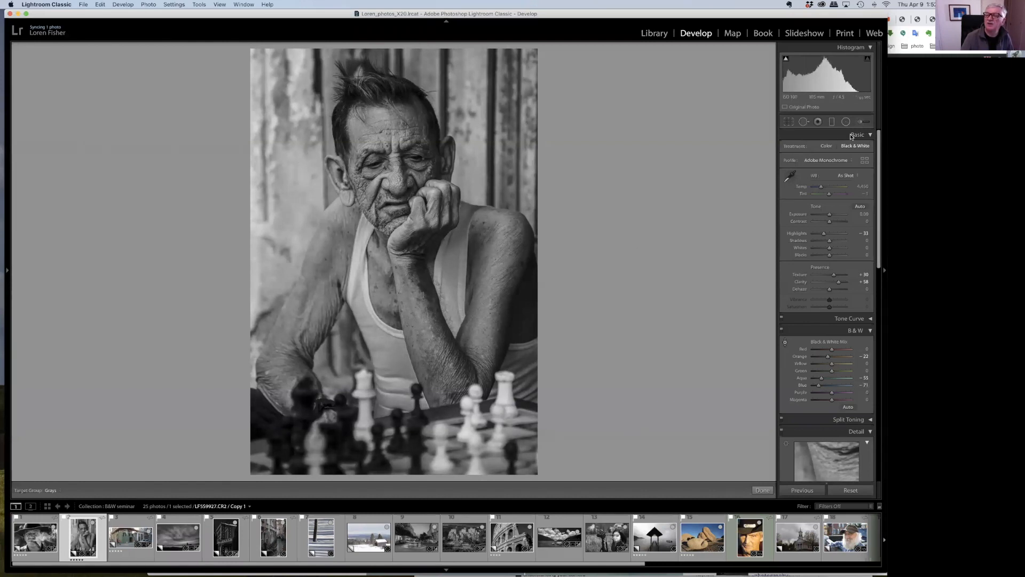
# Compare the chess player photo's color and black and white treatments, and set Blacks to -28 and Shadows to +68.
pyautogui.click(826, 146)
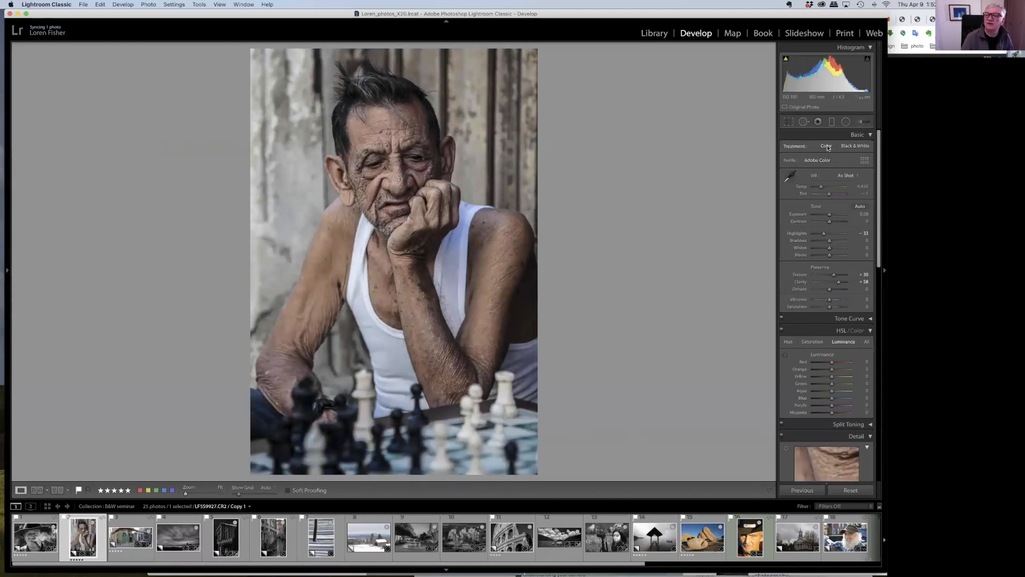
pyautogui.click(855, 146)
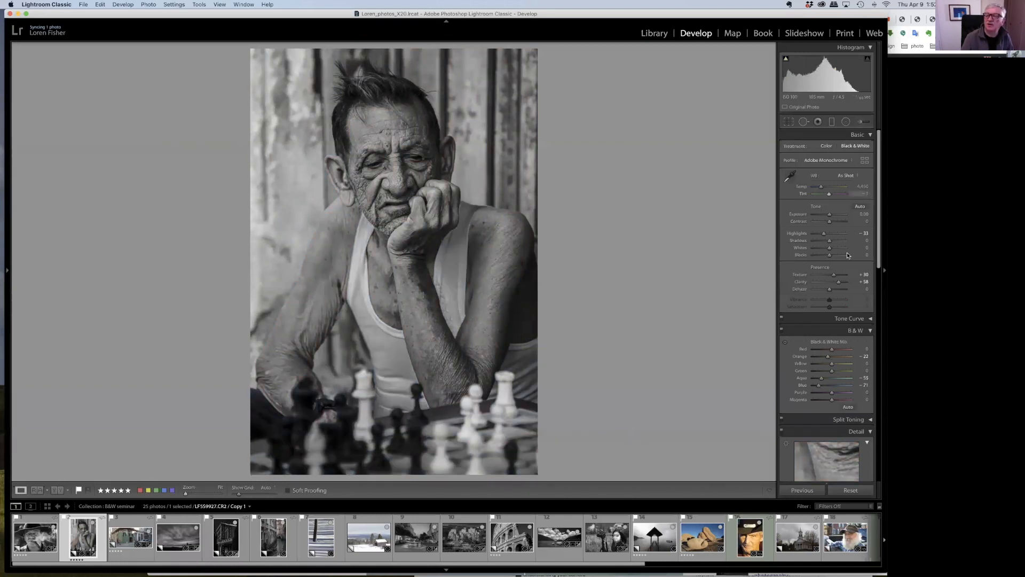
pyautogui.moveTo(829, 255); pyautogui.dragTo(822, 257)
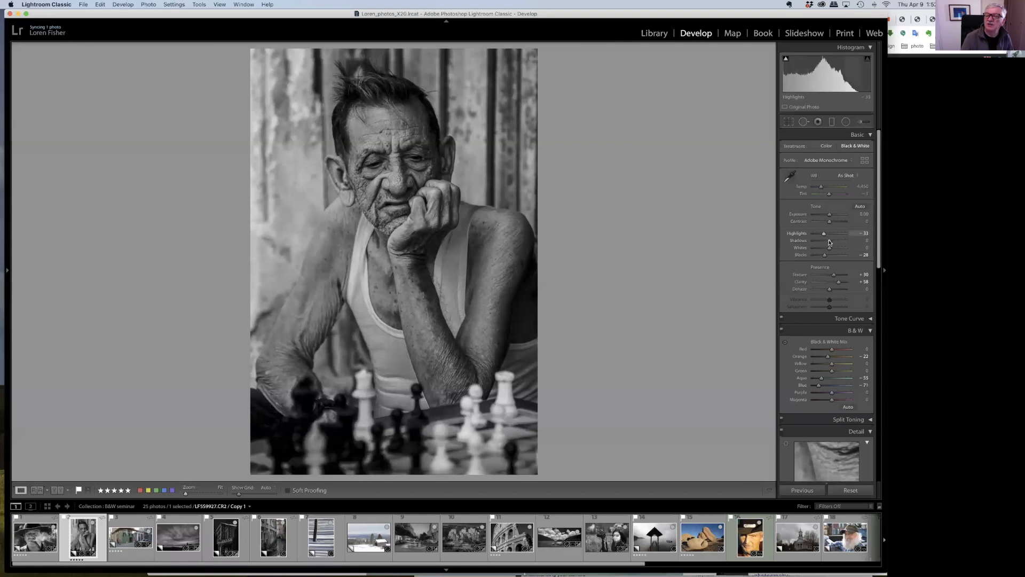
pyautogui.moveTo(828, 240); pyautogui.dragTo(840, 242)
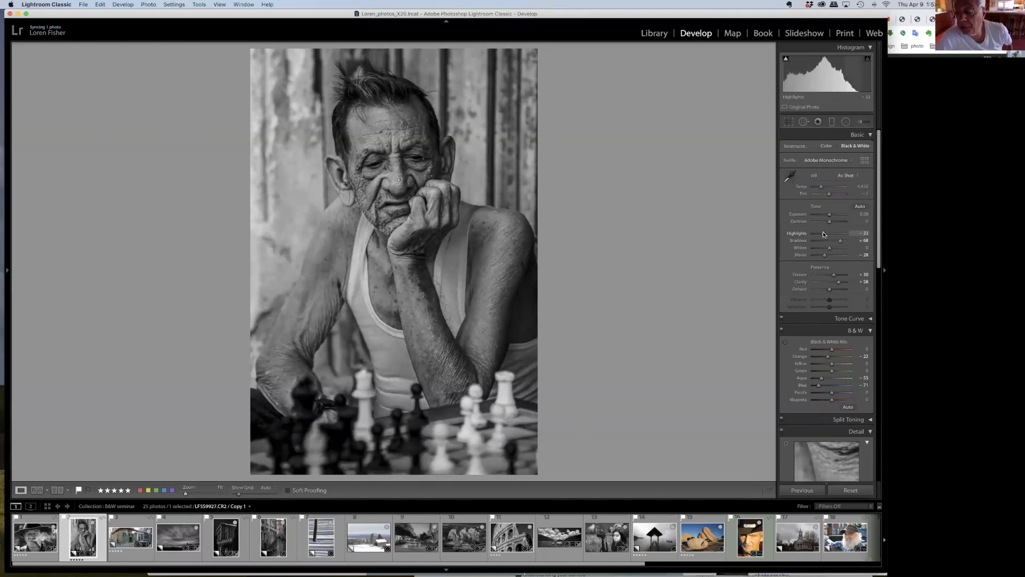
# Compare the chess player photo before and after editing, and fine-tune its mix to Red +1 and Orange -20 with targeted adjustment.
pyautogui.press('\\')
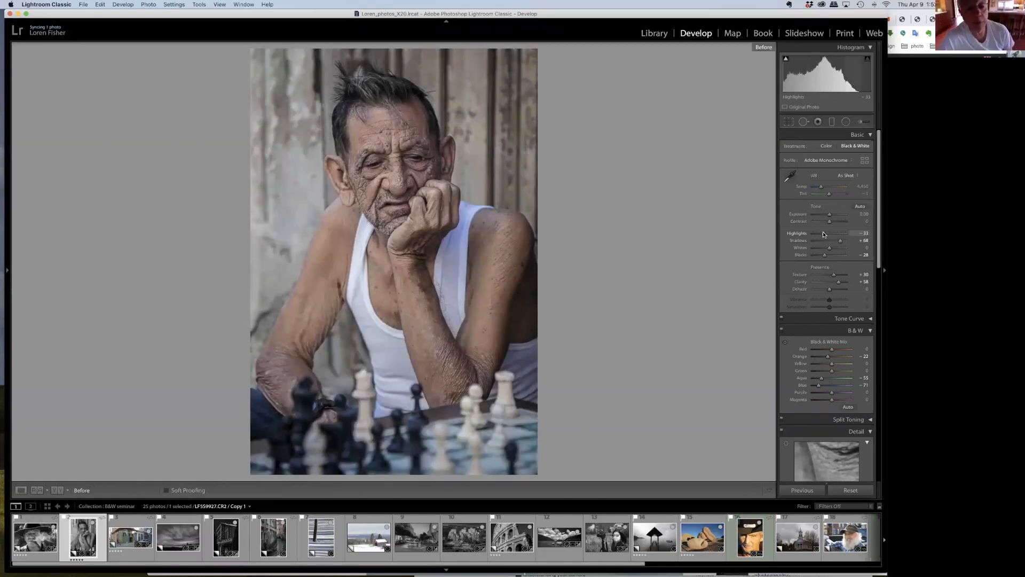
pyautogui.press('\\')
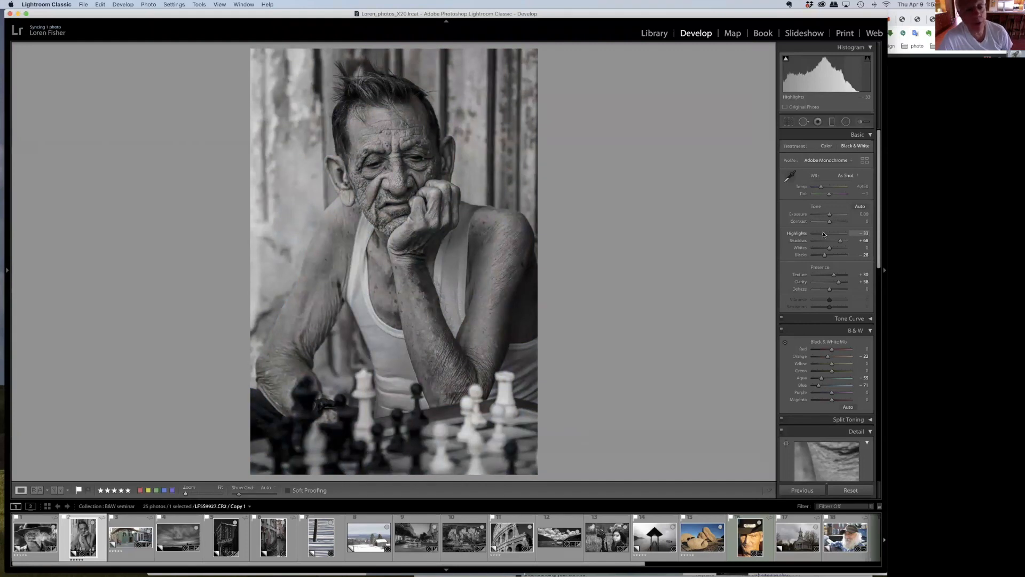
pyautogui.click(786, 343)
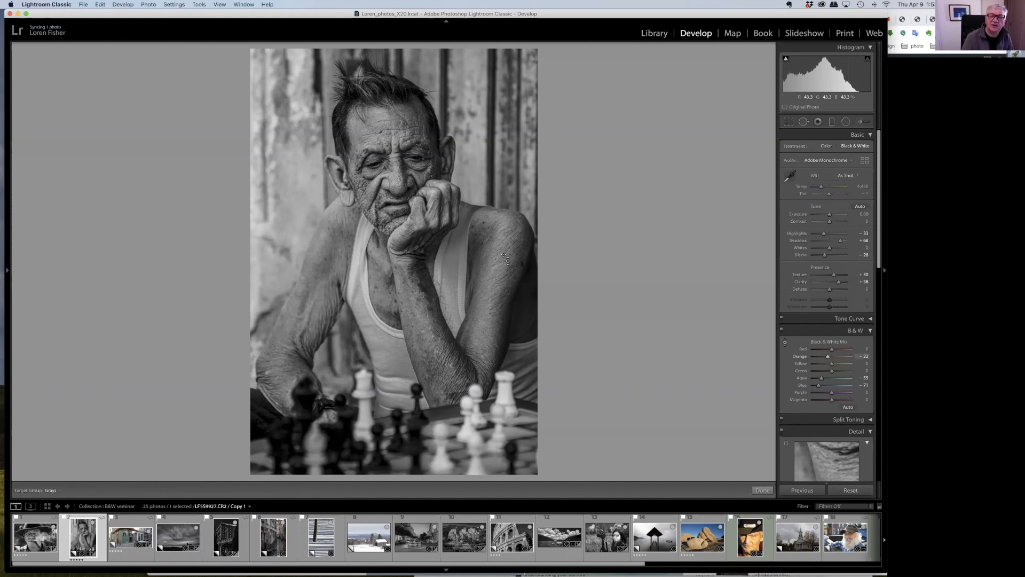
pyautogui.moveTo(314, 231)
pyautogui.mouseDown()
pyautogui.moveTo(313, 265)
pyautogui.moveTo(314, 216)
pyautogui.moveTo(313, 243)
pyautogui.mouseUp()
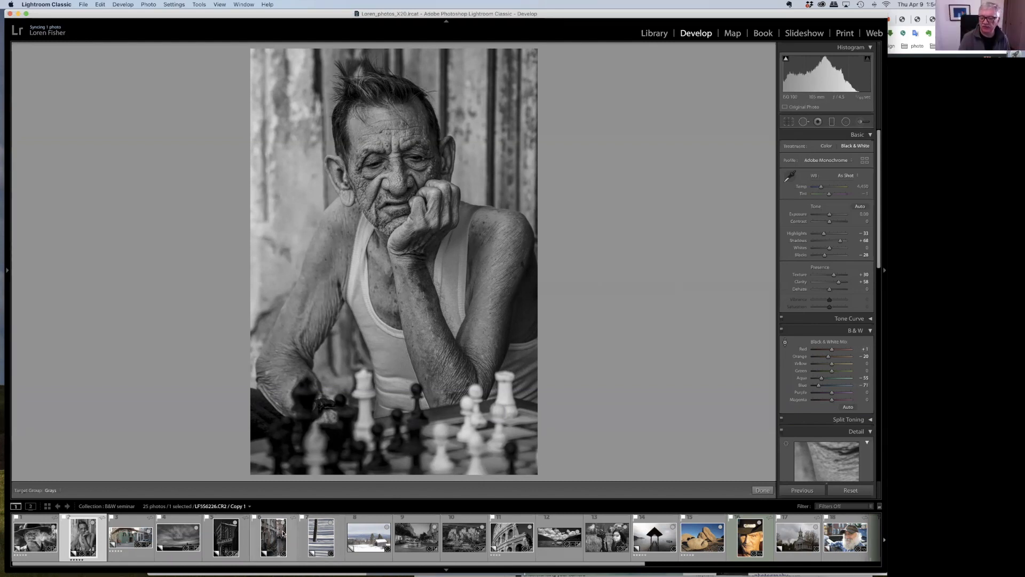
# Convert the red barn photo to black and white with Texture +38, Clarity +63, Highlights -35 and Dehaze -10.
pyautogui.scroll(-3, 284, 534)
pyautogui.scroll(-4, 283, 533)
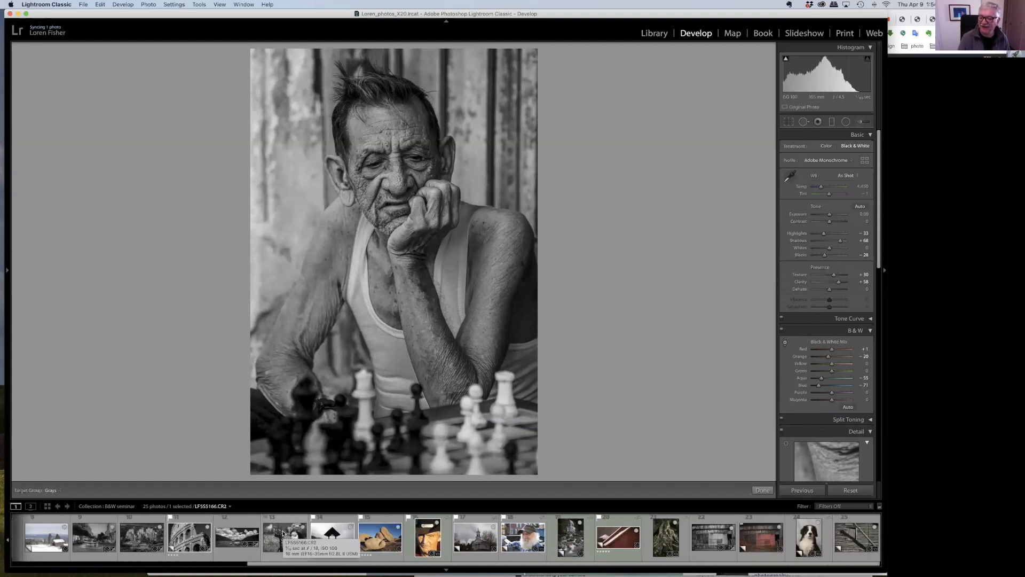
pyautogui.click(762, 540)
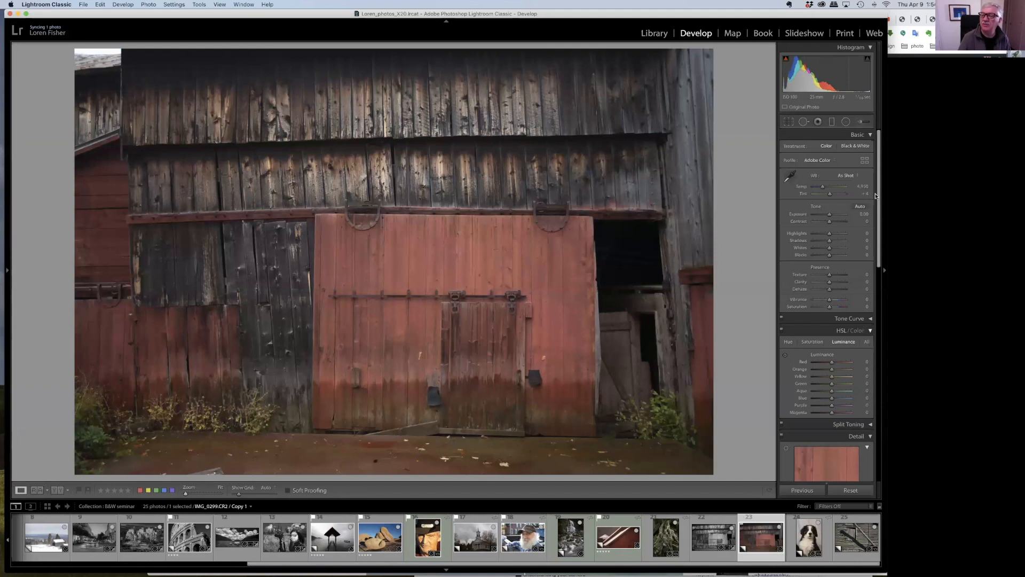
pyautogui.click(853, 145)
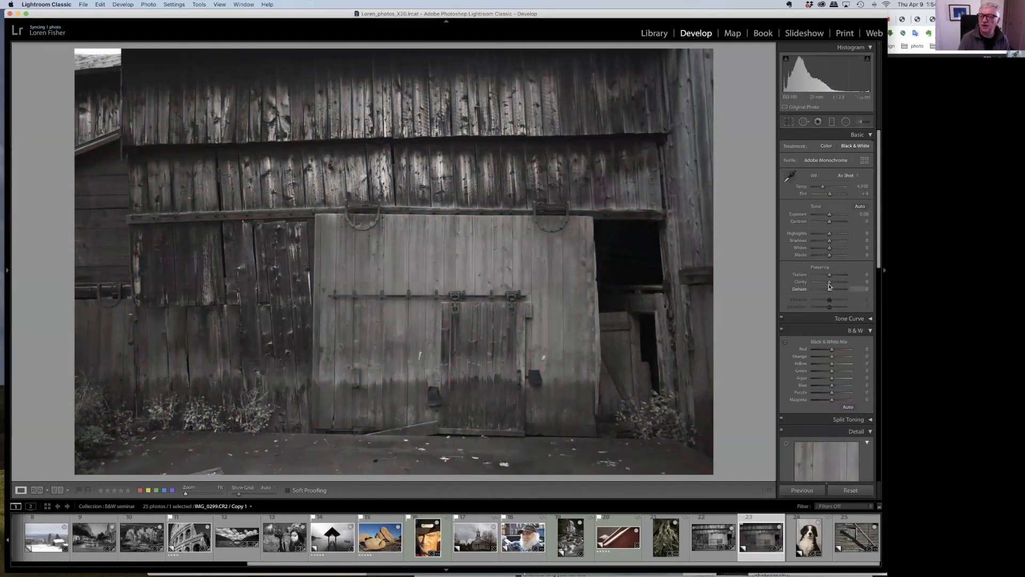
pyautogui.moveTo(830, 282); pyautogui.dragTo(837, 278)
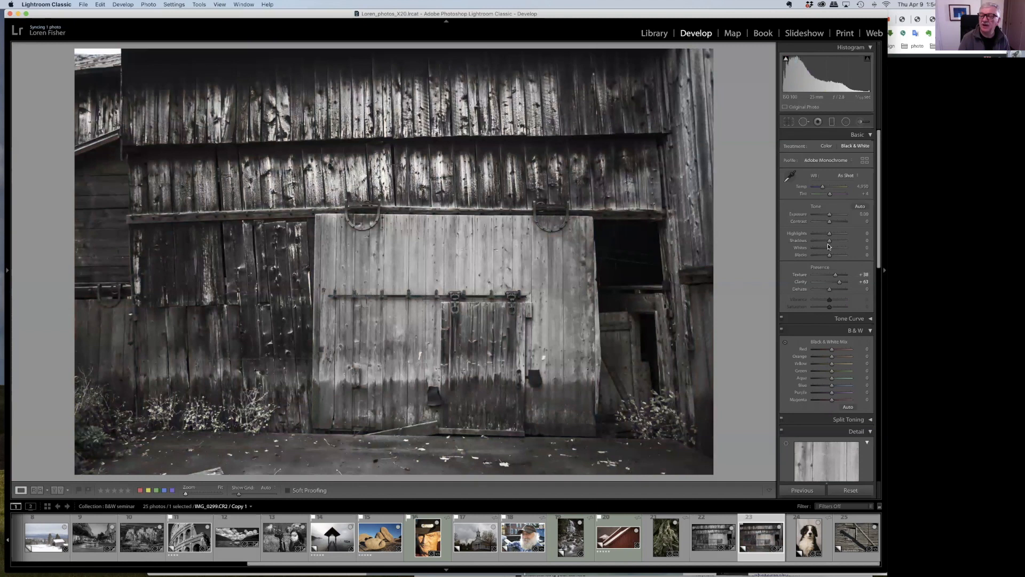
pyautogui.moveTo(829, 233); pyautogui.dragTo(824, 234)
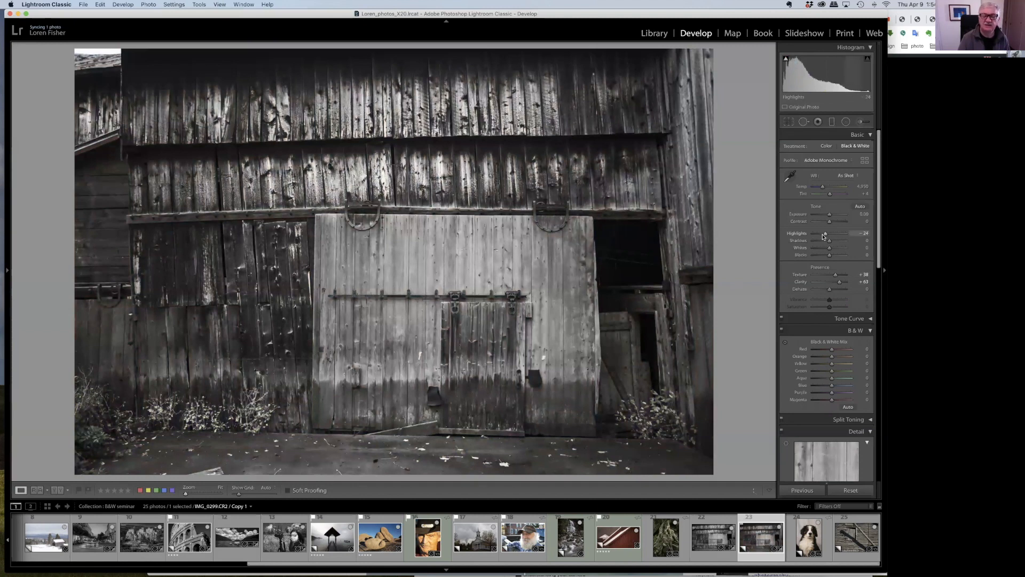
pyautogui.moveTo(832, 292); pyautogui.dragTo(830, 290)
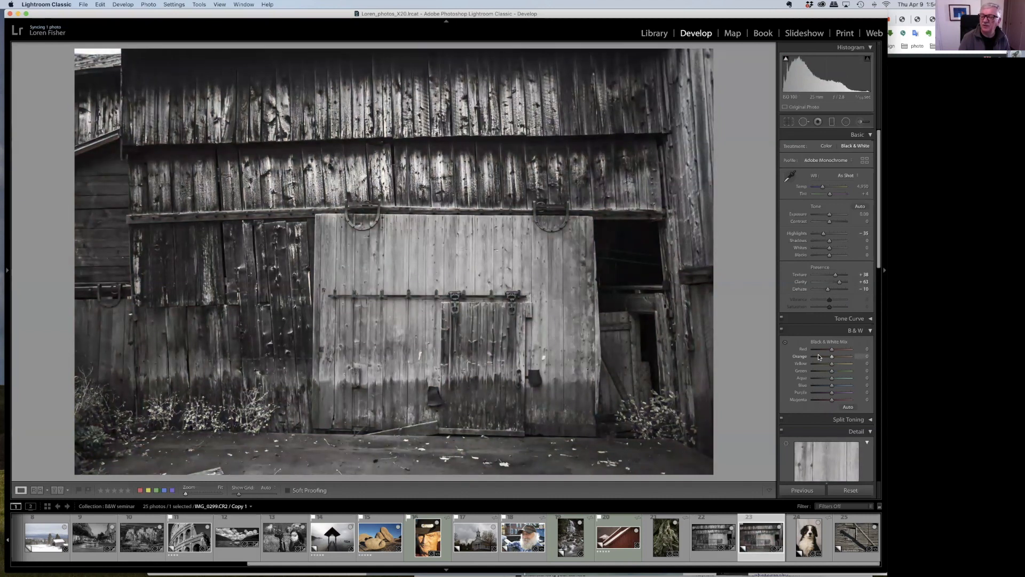
# Try different tones on the barn door with targeted adjustment, settling on a mix of Red -15 and Orange -30.
pyautogui.click(785, 342)
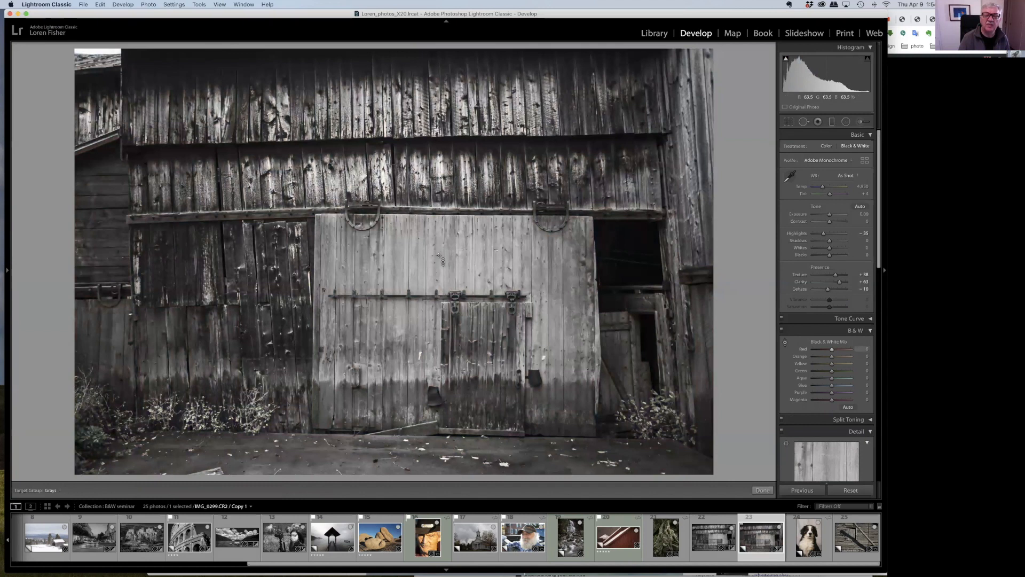
pyautogui.moveTo(558, 333); pyautogui.dragTo(570, 367)
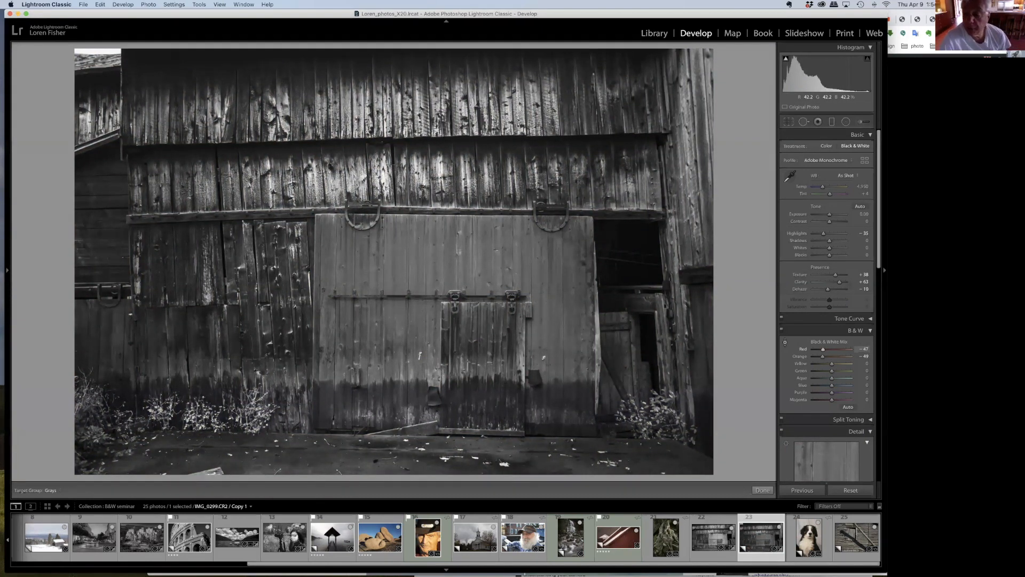
pyautogui.moveTo(502, 284); pyautogui.dragTo(512, 267)
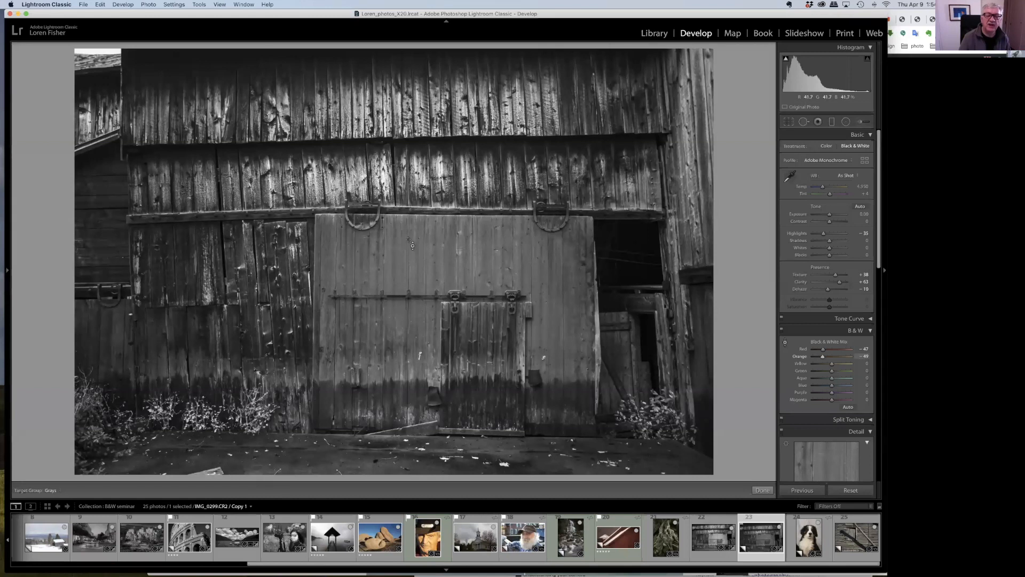
pyautogui.moveTo(401, 243); pyautogui.dragTo(401, 253)
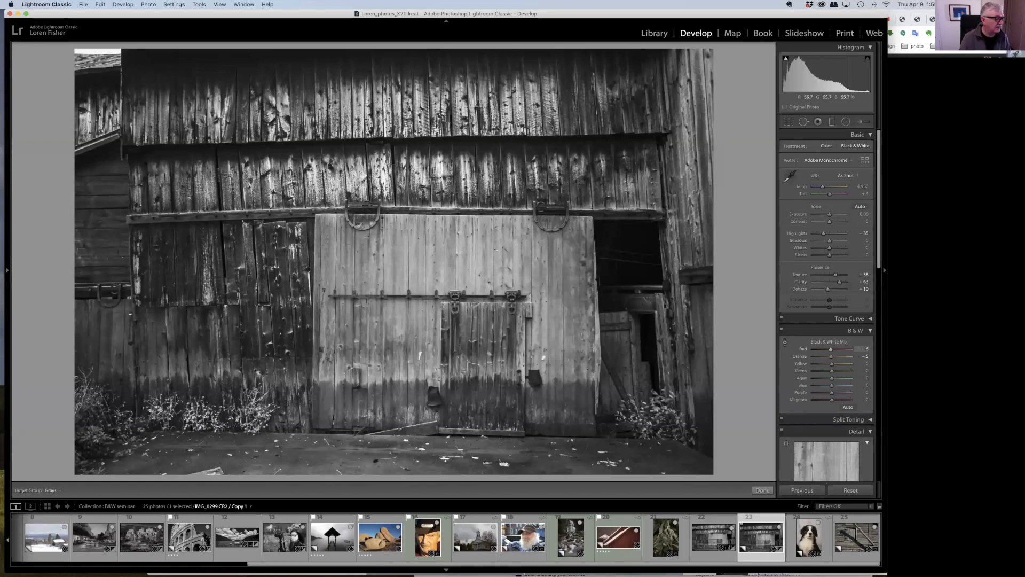
pyautogui.moveTo(411, 267); pyautogui.dragTo(411, 303)
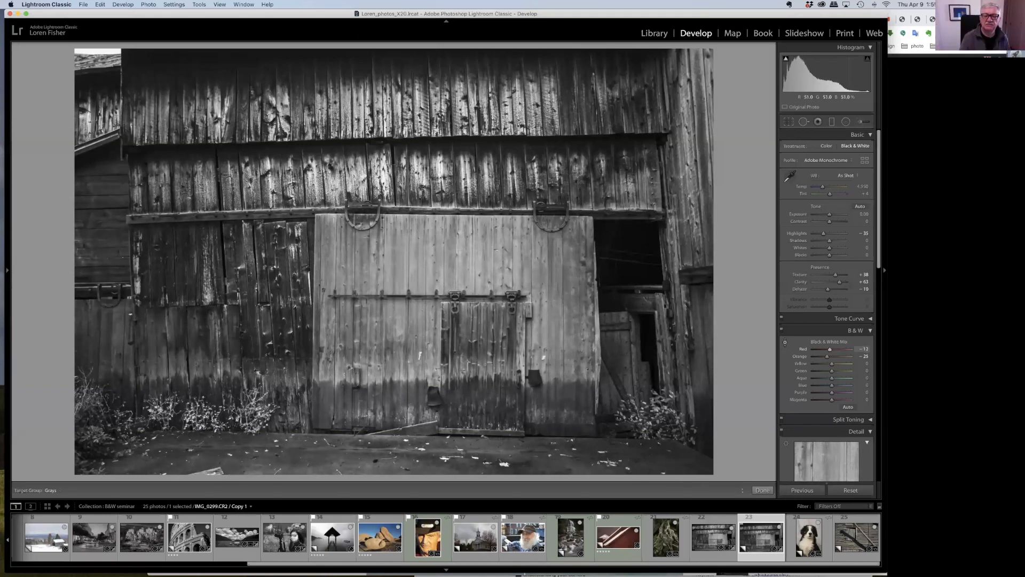
pyautogui.moveTo(412, 303); pyautogui.dragTo(411, 308)
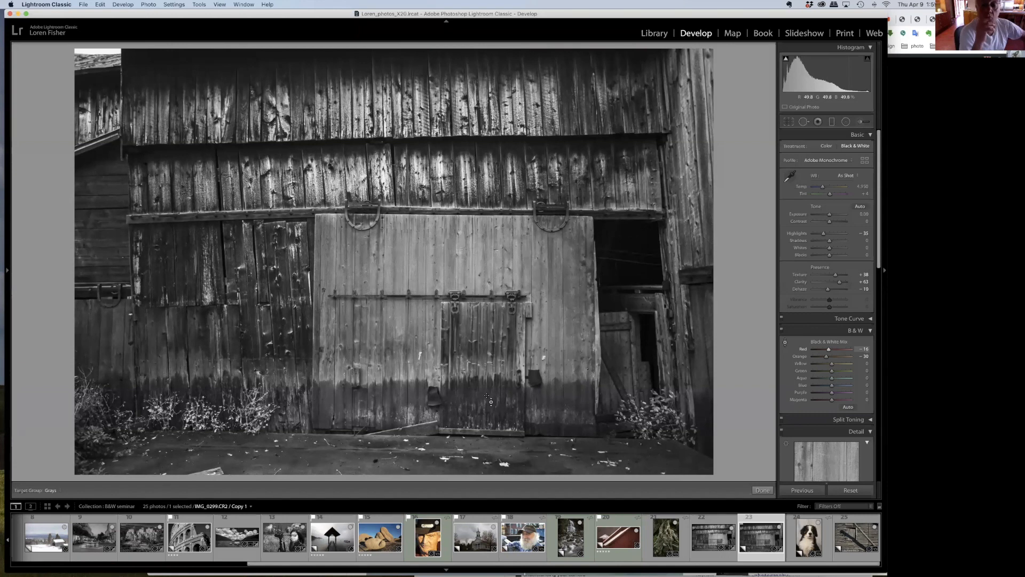
# Open the color photo of the white church and straighten its perspective with the Auto Upright correction.
pyautogui.click(475, 537)
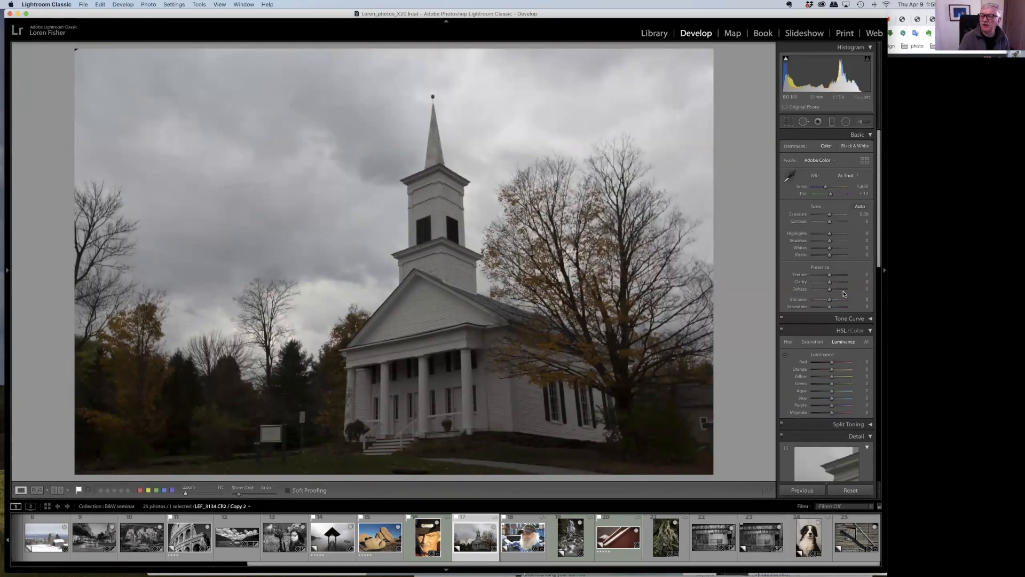
pyautogui.moveTo(878, 262); pyautogui.dragTo(878, 477)
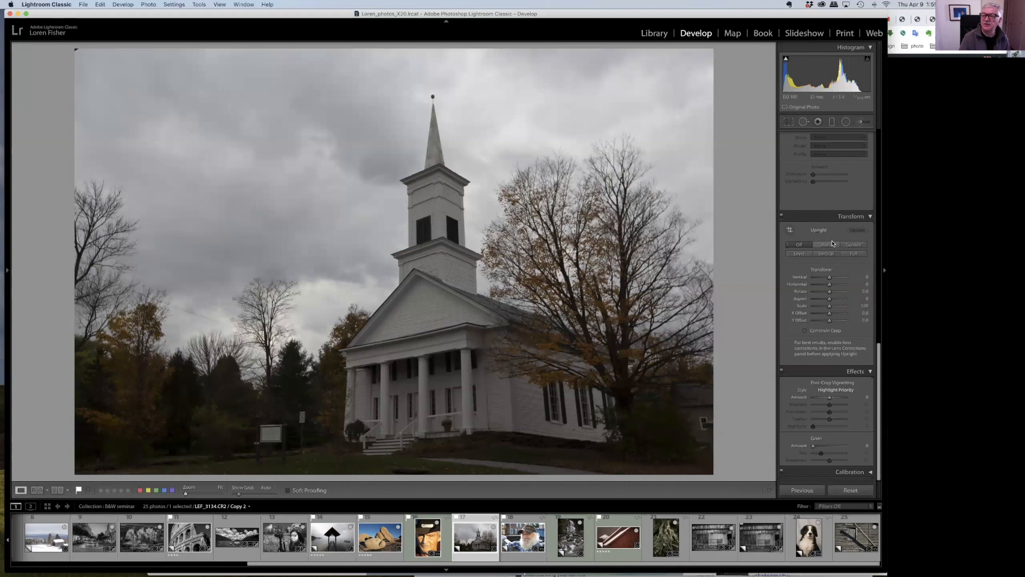
pyautogui.click(829, 244)
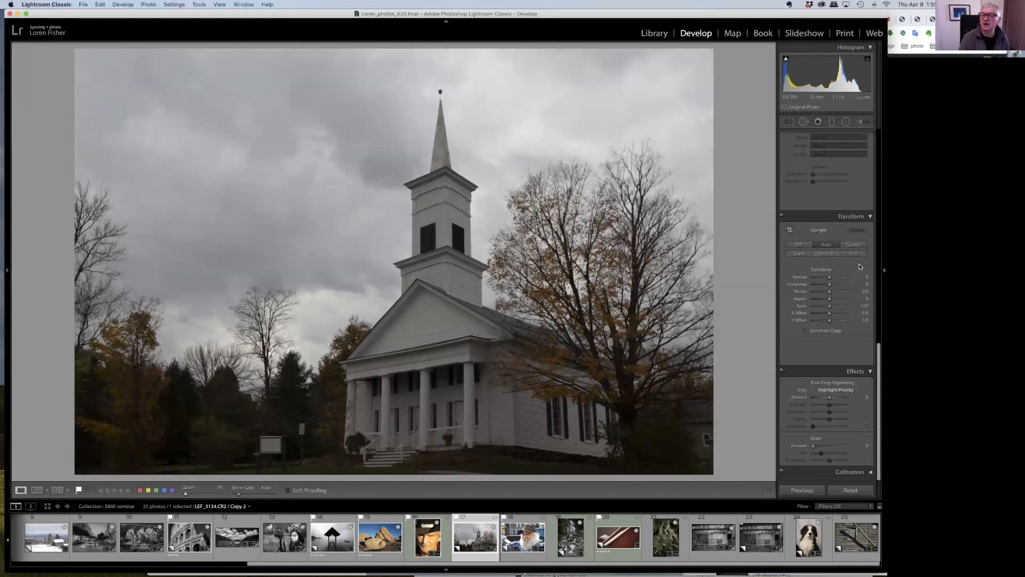
pyautogui.moveTo(880, 386); pyautogui.dragTo(879, 173)
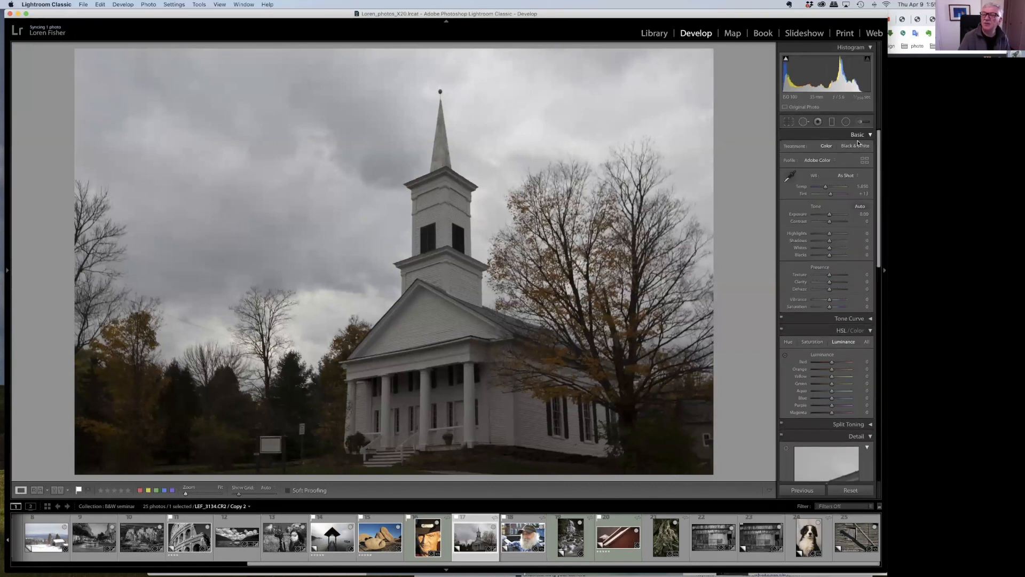
# Convert the church photo to black and white with Dehaze +50, Shadows +85, Clarity +37 and Texture +51.
pyautogui.click(855, 145)
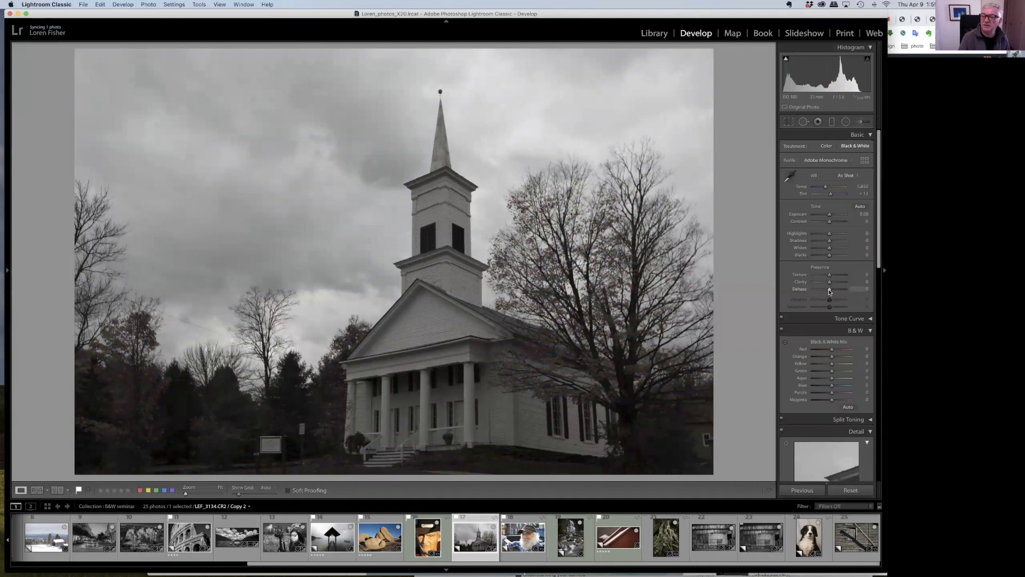
pyautogui.moveTo(836, 291); pyautogui.dragTo(837, 291)
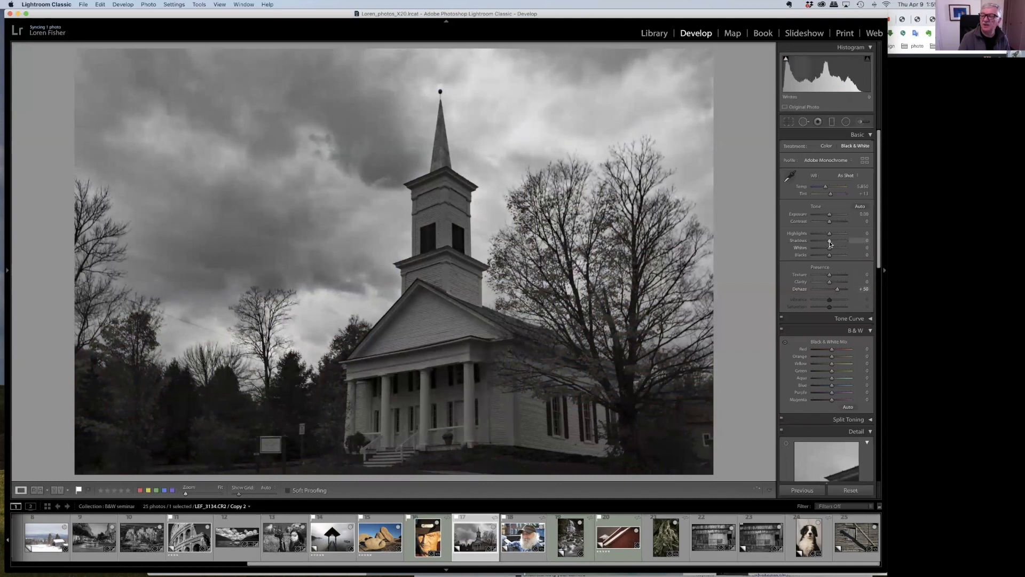
pyautogui.moveTo(830, 243); pyautogui.dragTo(843, 243)
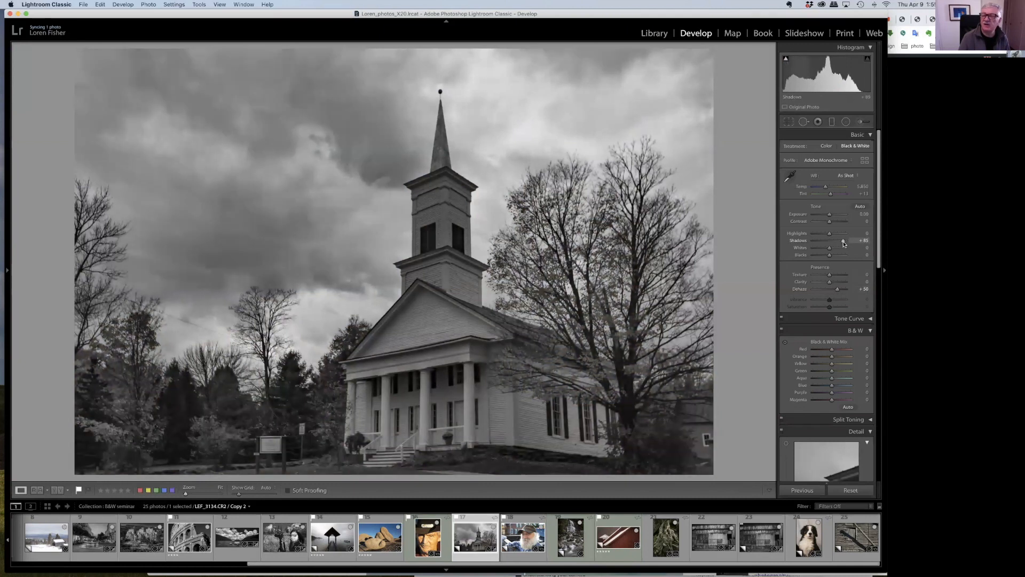
pyautogui.click(836, 282)
pyautogui.moveTo(836, 282); pyautogui.dragTo(836, 282)
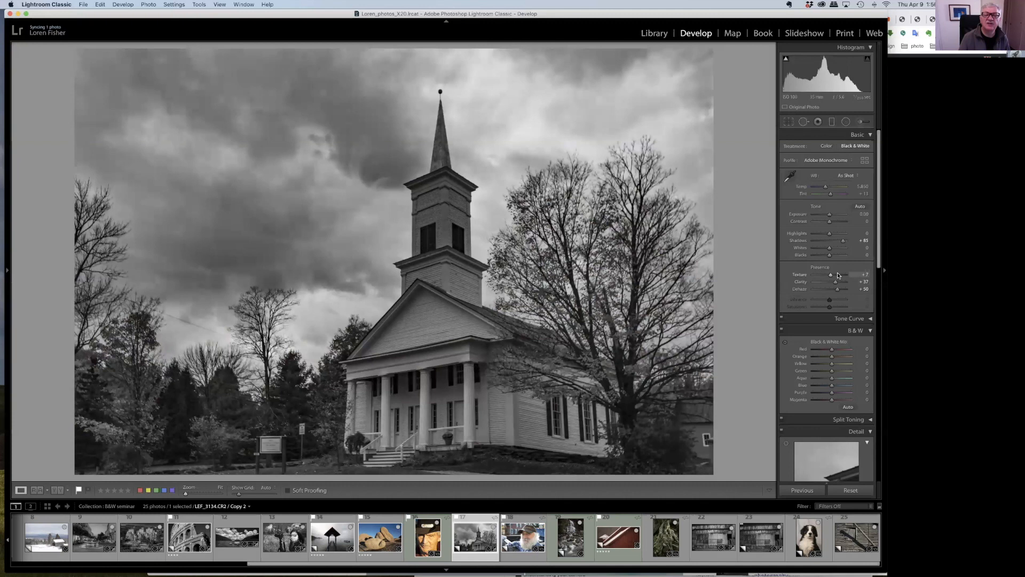
# Paint an Adjustment Brush mask over the church's steeple tower with a size 9 brush and Auto Mask.
pyautogui.click(860, 122)
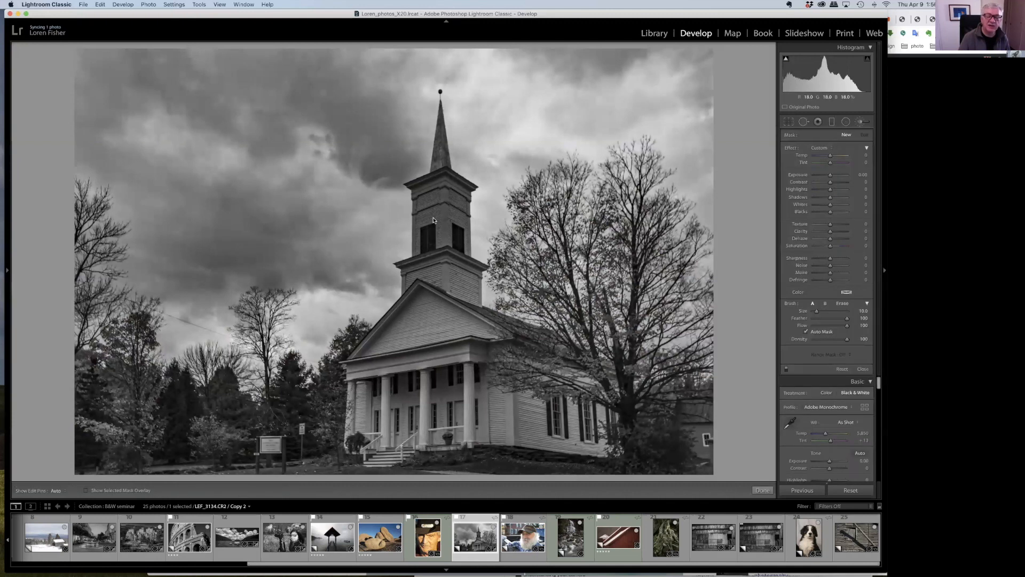
pyautogui.press('o')
pyautogui.press('[')
pyautogui.press('[')
pyautogui.press('[')
pyautogui.press('h')
pyautogui.moveTo(427, 207)
pyautogui.mouseDown()
pyautogui.moveTo(424, 184)
pyautogui.moveTo(459, 192)
pyautogui.moveTo(458, 243)
pyautogui.moveTo(433, 246)
pyautogui.moveTo(424, 214)
pyautogui.mouseUp()
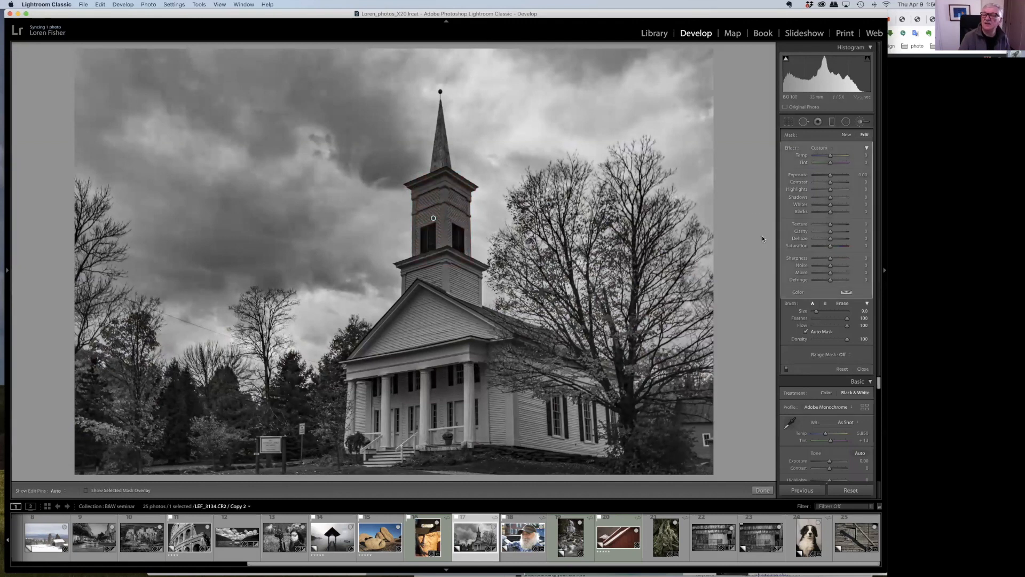
# Brighten the brush mask with Exposure about 1.3 and raised Highlights, and extend it over the church's gable and columned front.
pyautogui.moveTo(833, 191)
pyautogui.mouseDown()
pyautogui.moveTo(853, 192)
pyautogui.moveTo(832, 197)
pyautogui.moveTo(836, 178)
pyautogui.mouseUp()
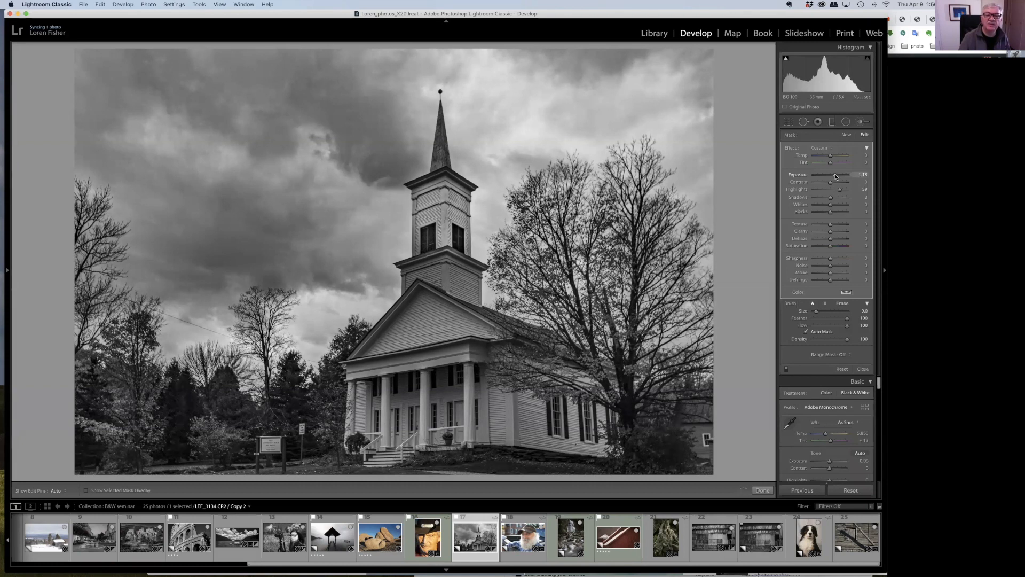
pyautogui.press('h')
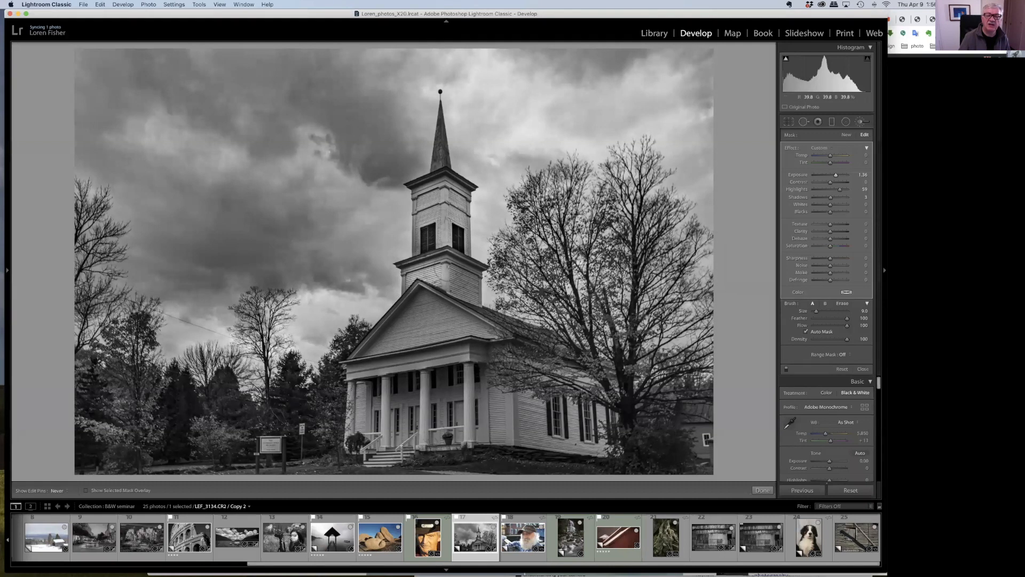
pyautogui.moveTo(417, 306)
pyautogui.mouseDown()
pyautogui.moveTo(383, 345)
pyautogui.moveTo(469, 335)
pyautogui.moveTo(491, 351)
pyautogui.moveTo(368, 374)
pyautogui.moveTo(366, 414)
pyautogui.moveTo(405, 427)
pyautogui.moveTo(427, 400)
pyautogui.moveTo(475, 406)
pyautogui.moveTo(490, 421)
pyautogui.moveTo(500, 336)
pyautogui.moveTo(494, 432)
pyautogui.moveTo(486, 387)
pyautogui.mouseUp()
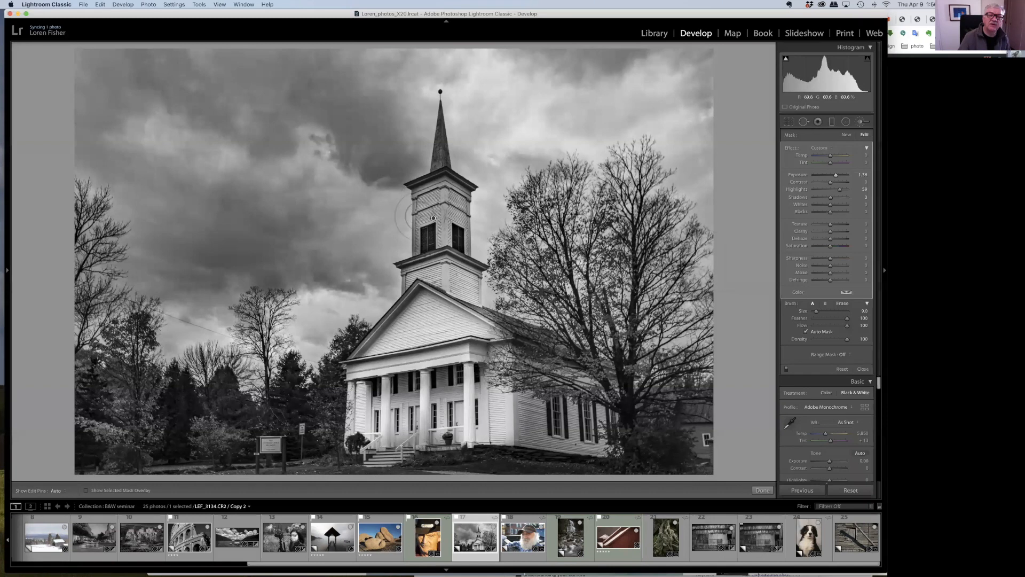
pyautogui.press('h')
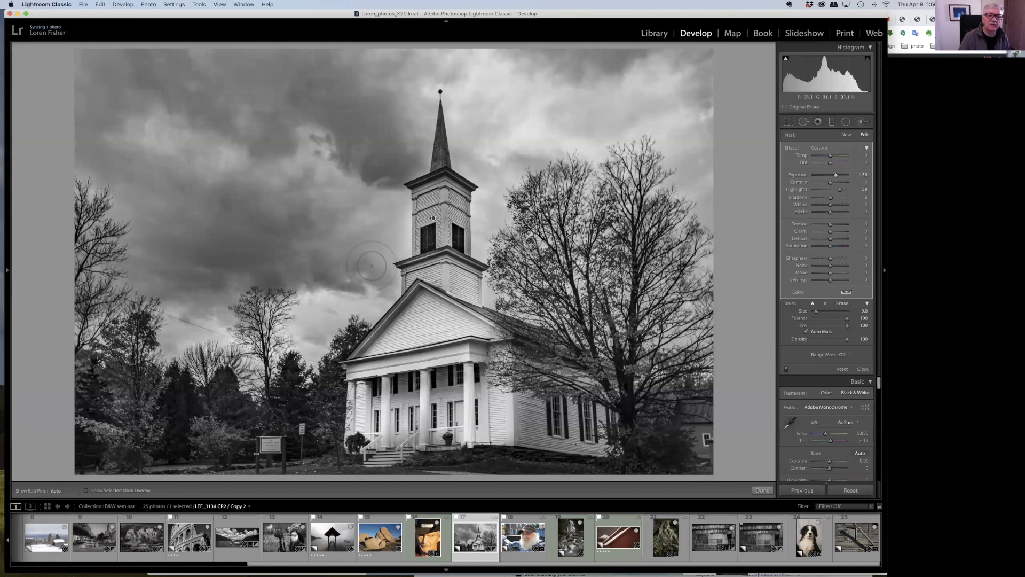
pyautogui.press('k')
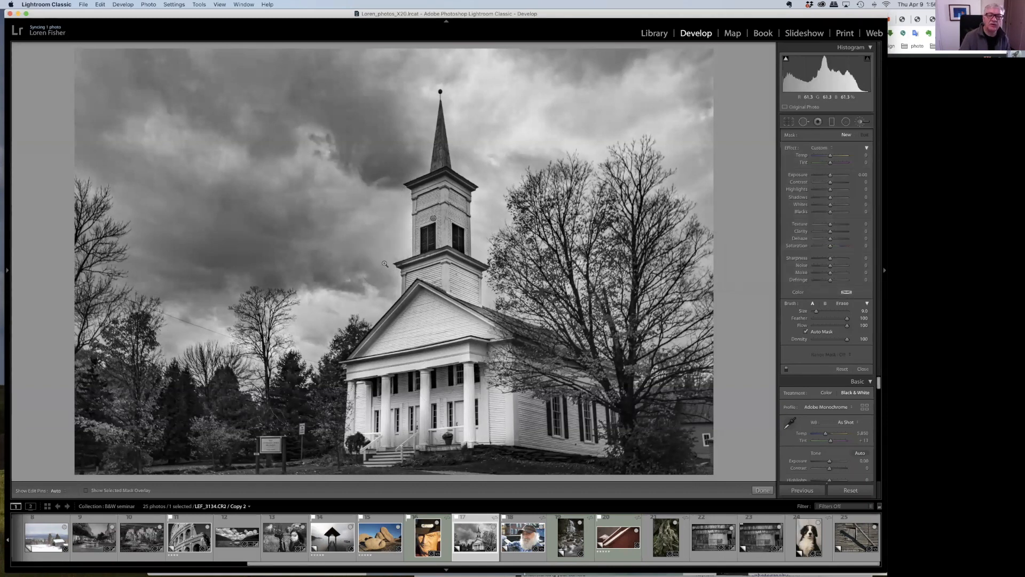
# Create a virtual copy of the edited church photo and reset the copy to its unedited color state.
pyautogui.rightClick(385, 264)
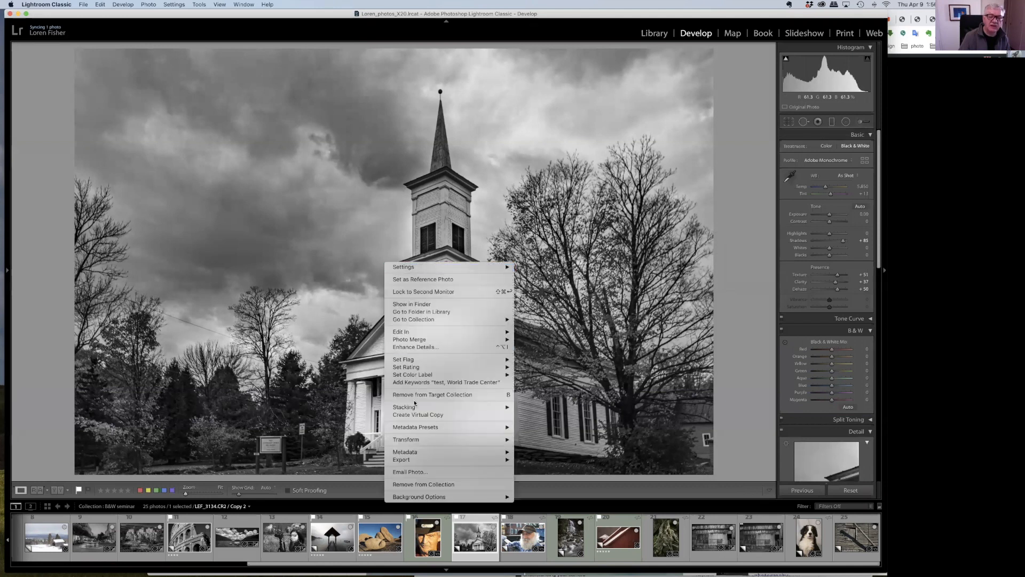
pyautogui.moveTo(413, 412)
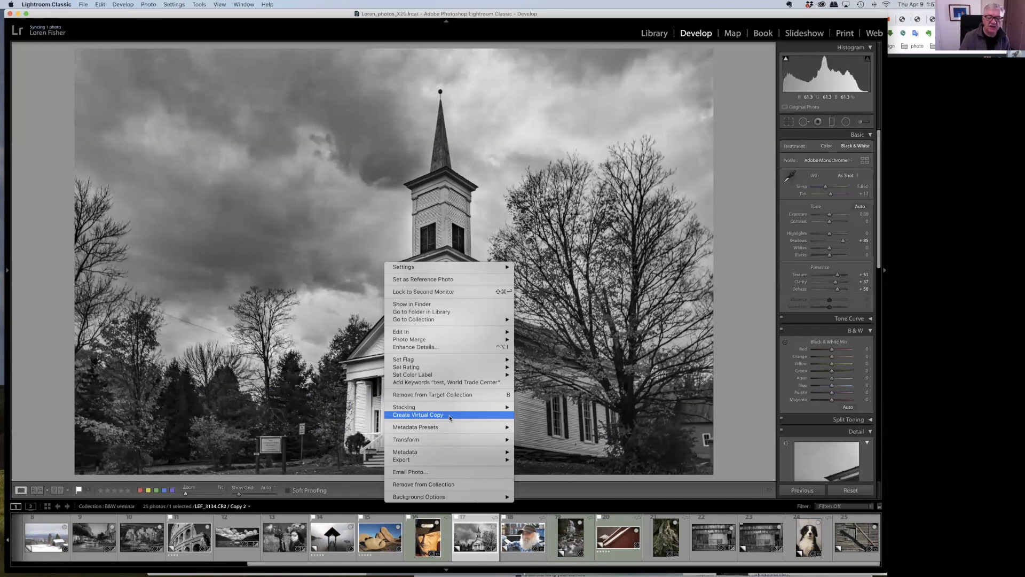
pyautogui.click(450, 416)
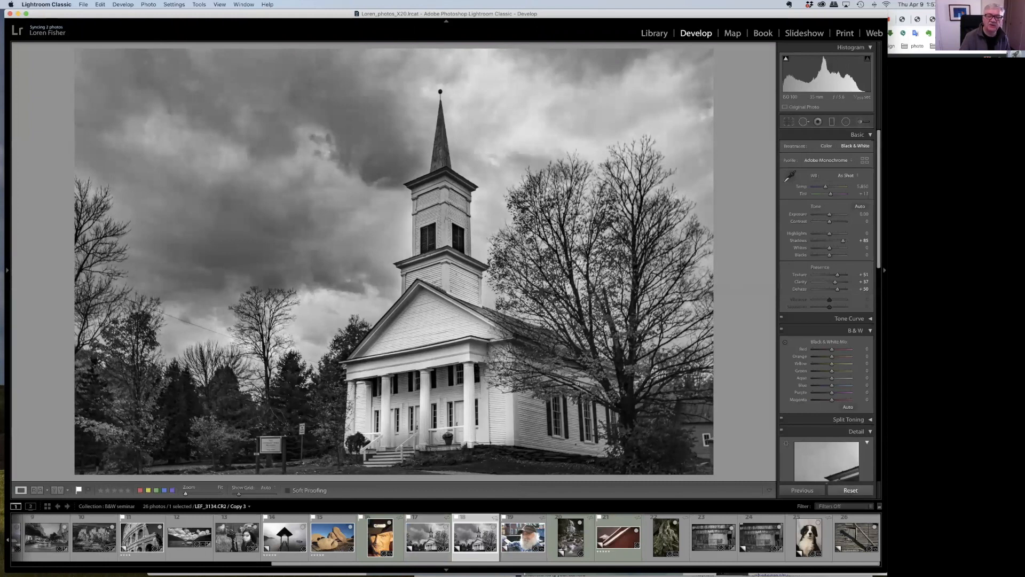
pyautogui.press('super+shift+r')
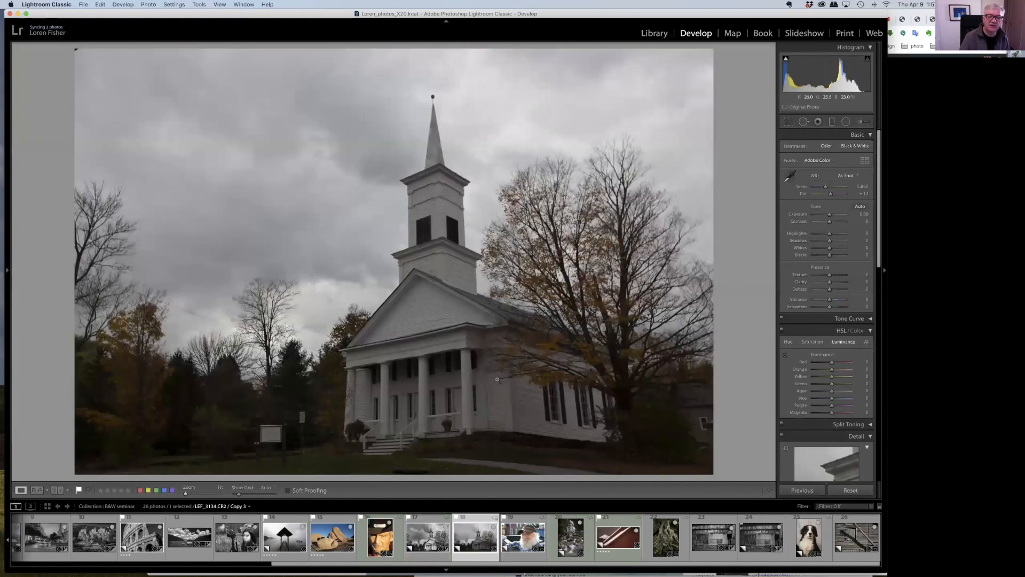
# Go back to the black-and-white church photo and show its existing Adjustment Brush mask as a red overlay.
pyautogui.click(437, 540)
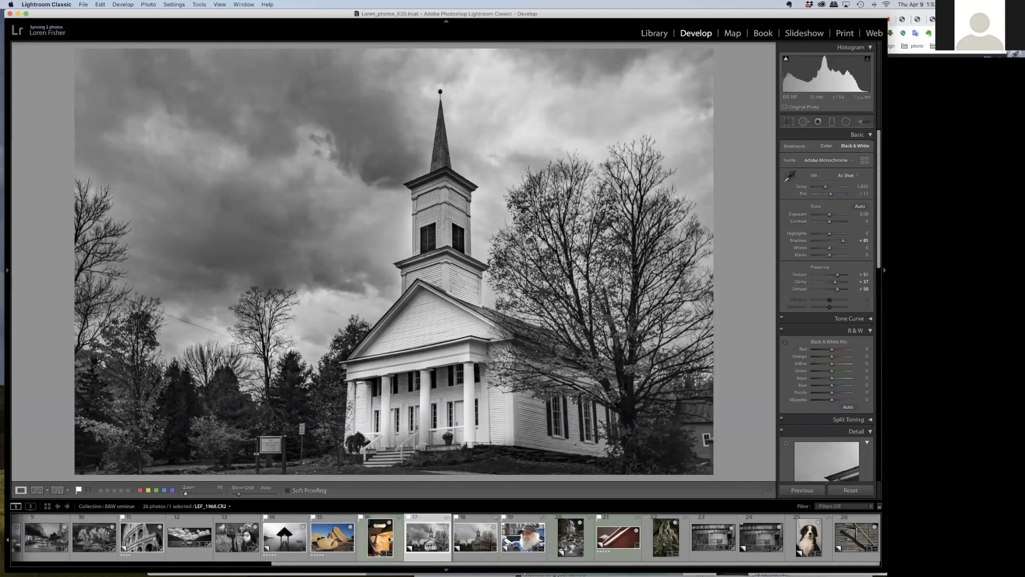
pyautogui.rightClick(347, 272)
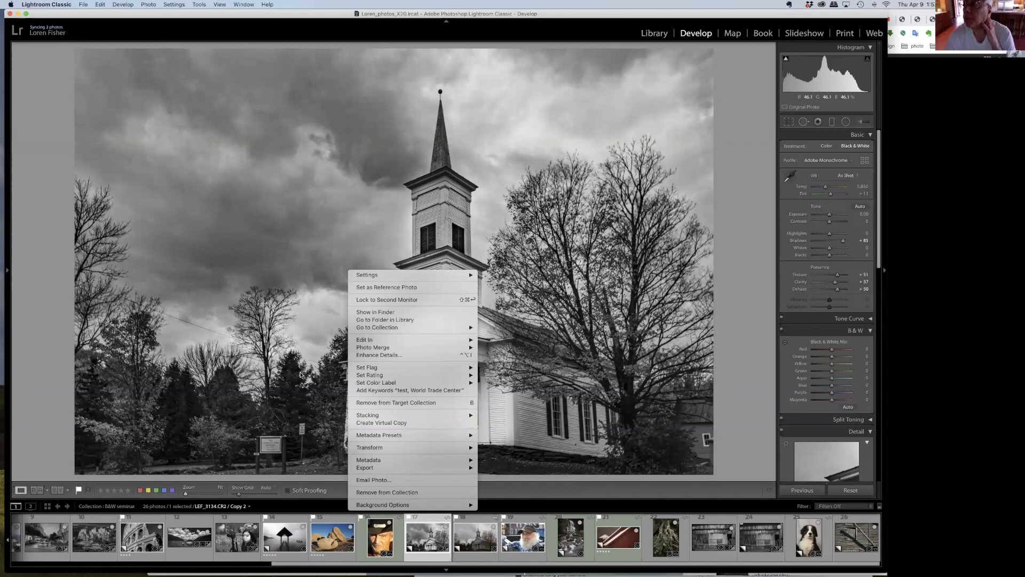
pyautogui.press('Escape')
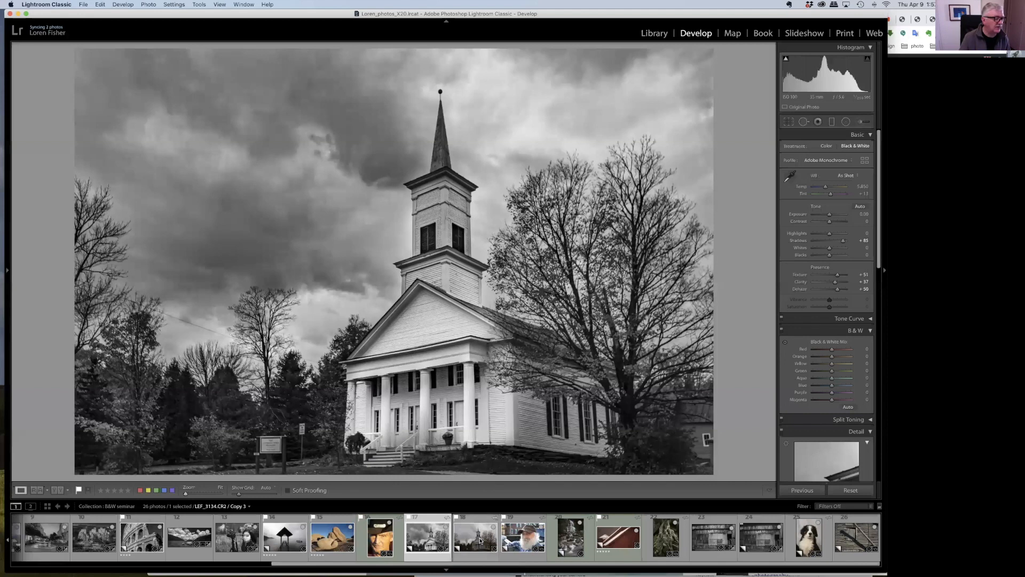
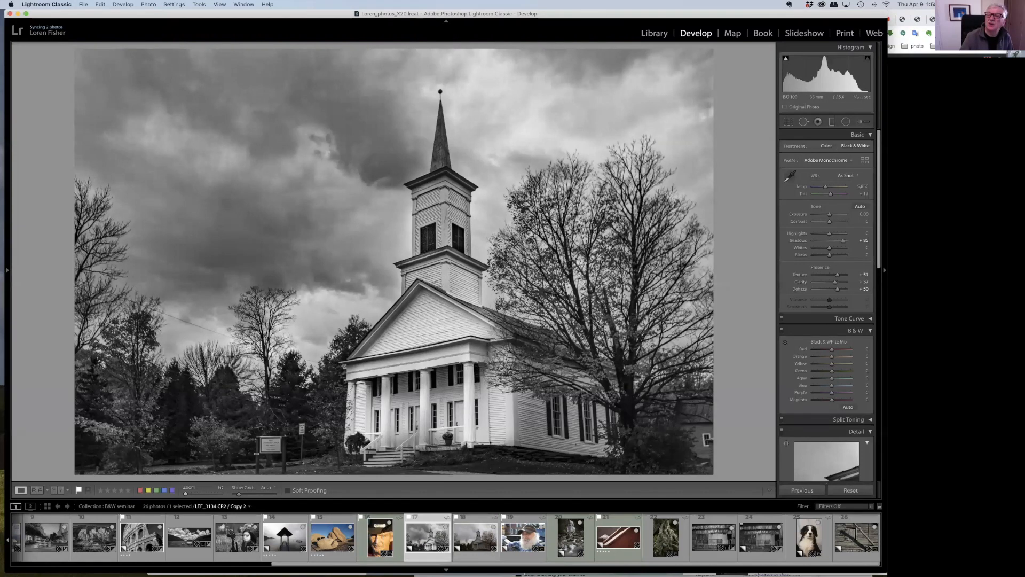
pyautogui.click(861, 121)
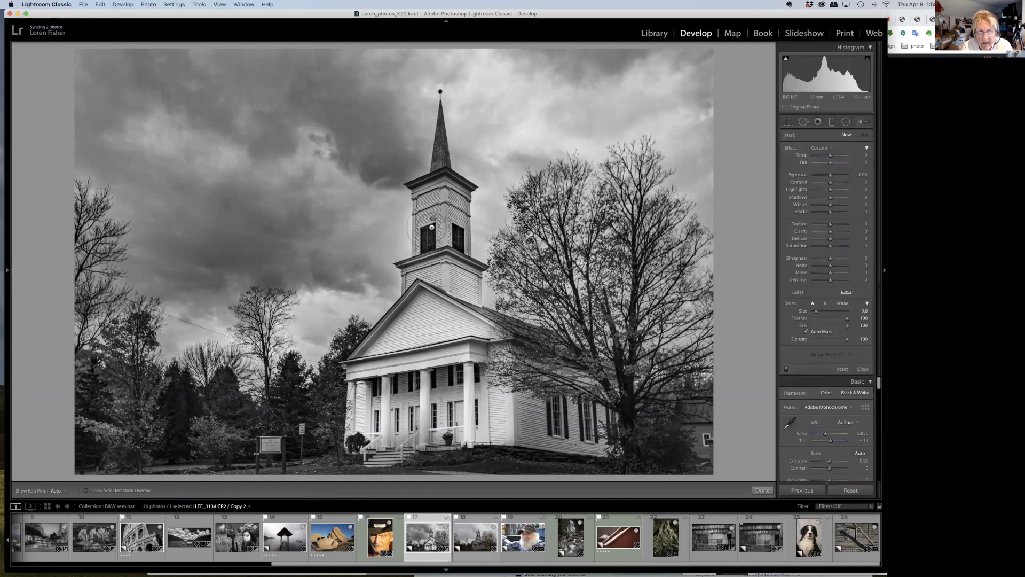
pyautogui.click(435, 217)
pyautogui.press('o')
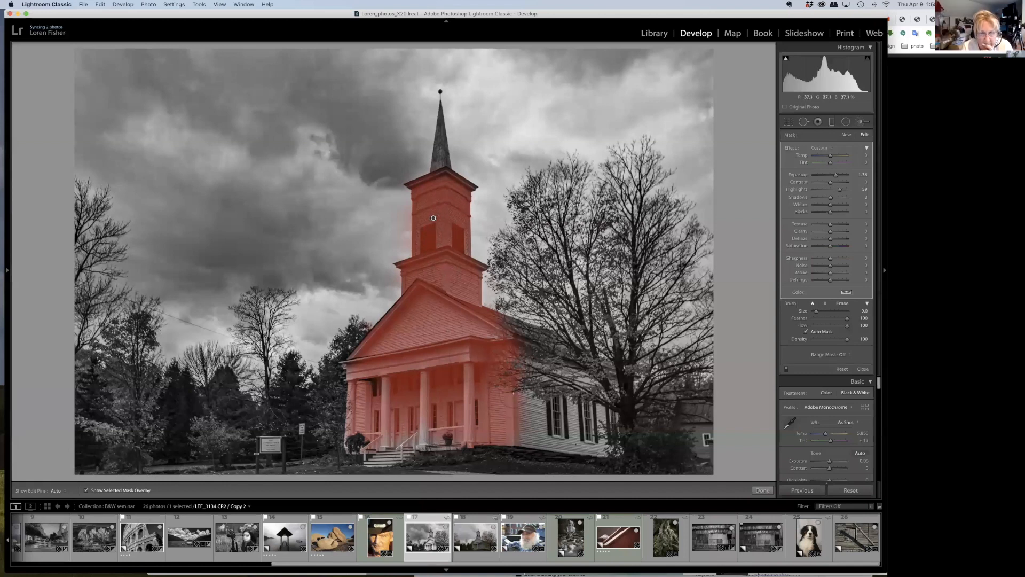
# Extend the brush mask over the church's windowed side wall and the front entrance steps.
pyautogui.press('h')
pyautogui.moveTo(520, 408)
pyautogui.mouseDown()
pyautogui.moveTo(580, 416)
pyautogui.moveTo(590, 426)
pyautogui.moveTo(582, 435)
pyautogui.moveTo(612, 436)
pyautogui.moveTo(545, 455)
pyautogui.moveTo(568, 458)
pyautogui.mouseUp()
pyautogui.moveTo(601, 413); pyautogui.dragTo(614, 417)
pyautogui.moveTo(394, 454); pyautogui.dragTo(368, 453)
# Erase the mask from the siding at the steeple tower's base with a size 5 eraser, and hide the overlay.
pyautogui.press('alt')
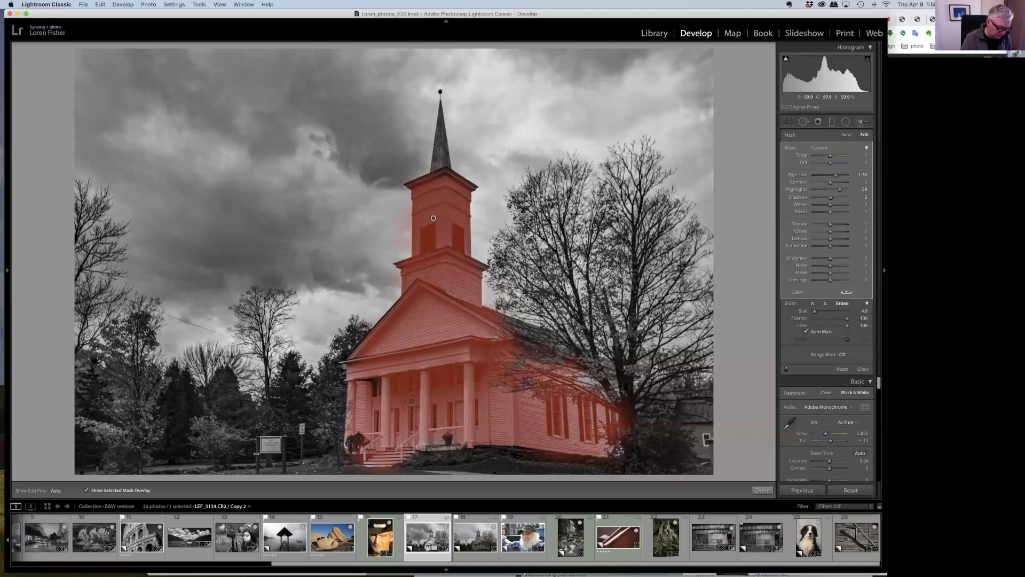
pyautogui.press(']')
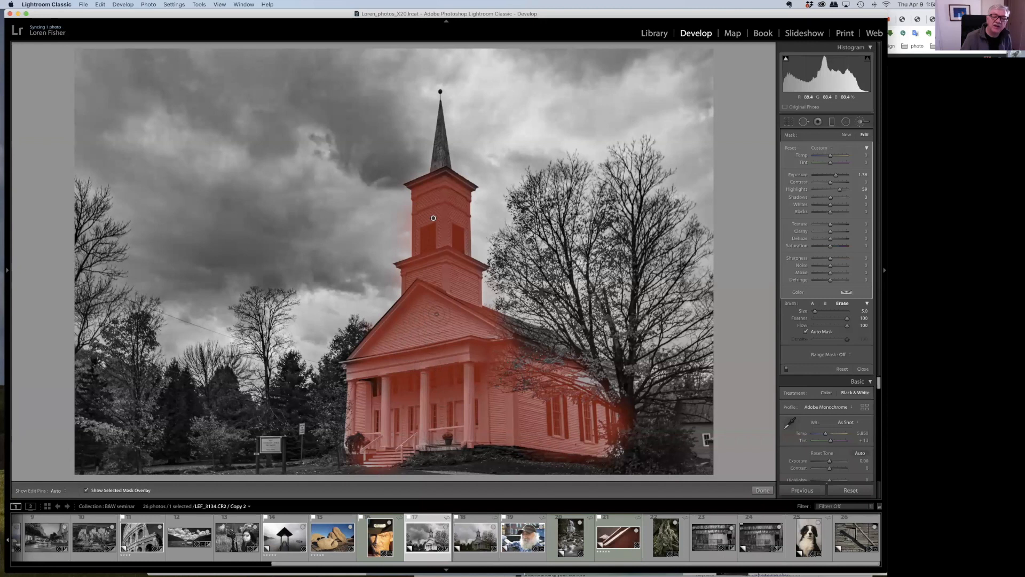
pyautogui.press('h')
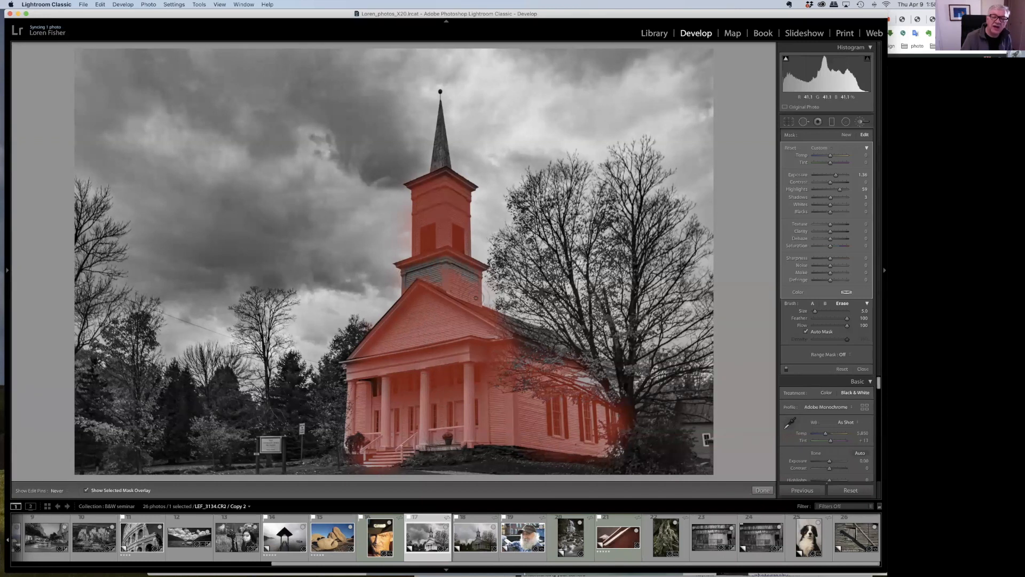
pyautogui.press('h')
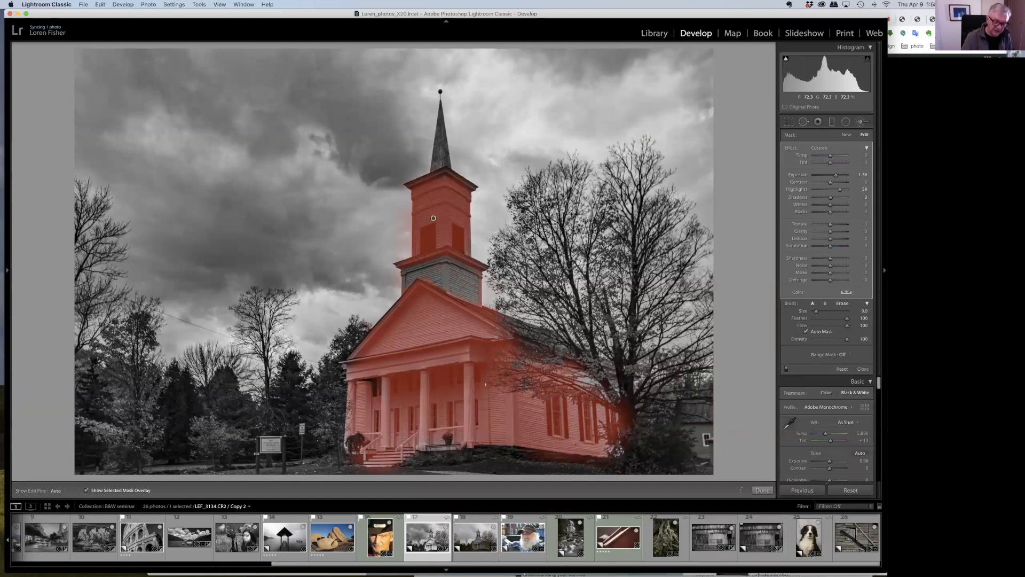
pyautogui.press('o')
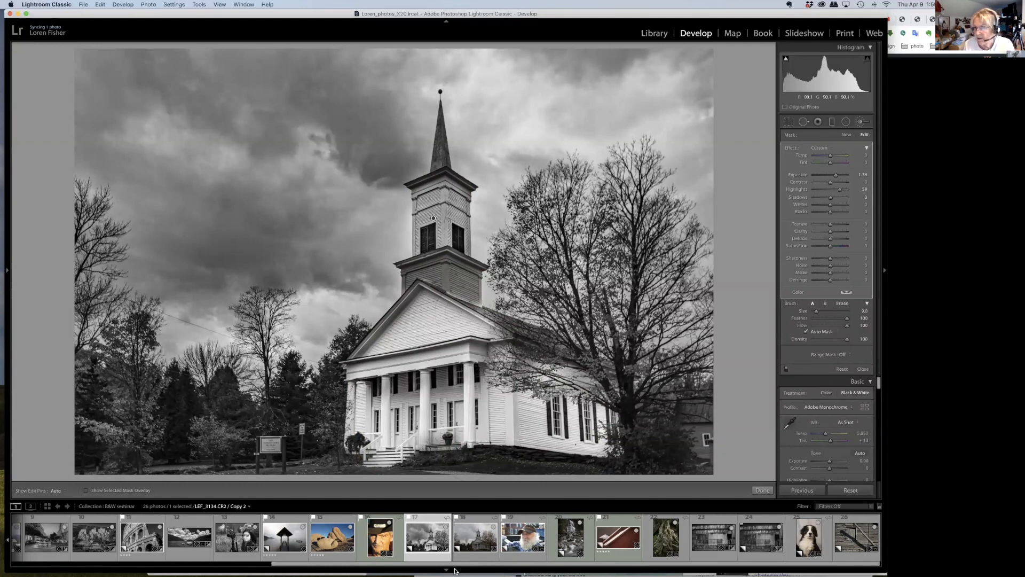
# Convert the portrait of the bearded man in a cap to black and white with Texture +64, Clarity +70 and Highlights -26.
pyautogui.click(516, 535)
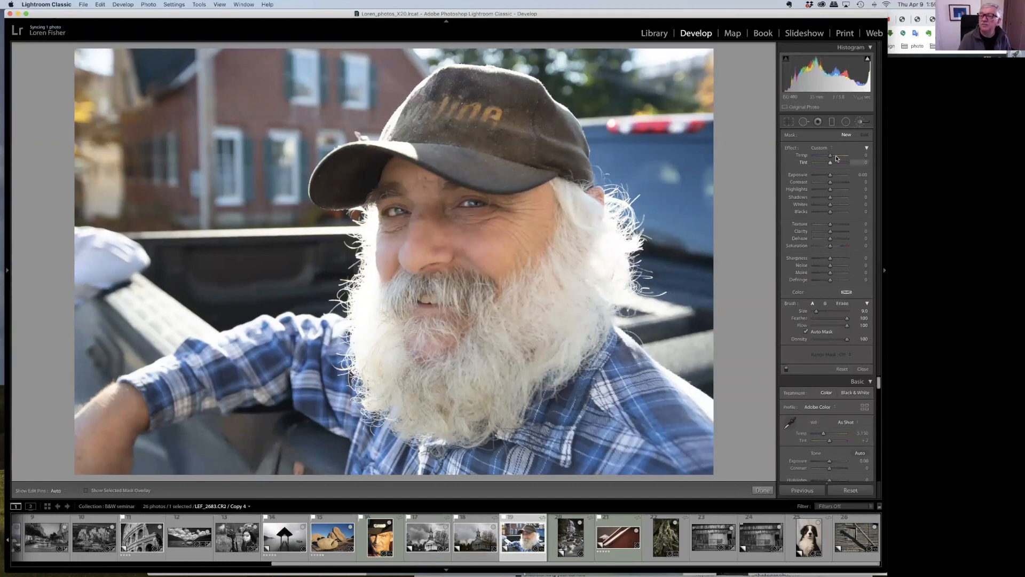
pyautogui.press('k')
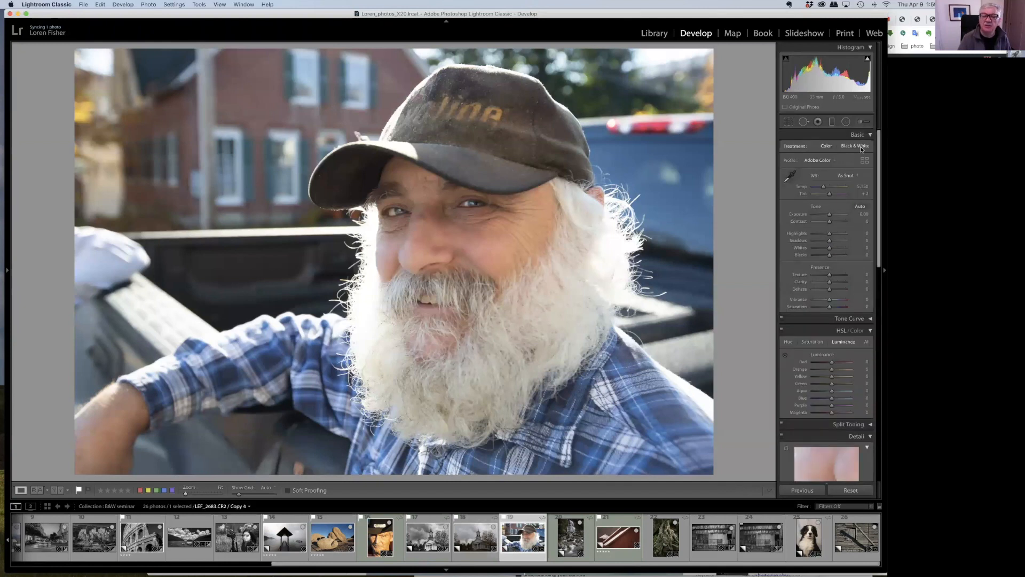
pyautogui.click(859, 147)
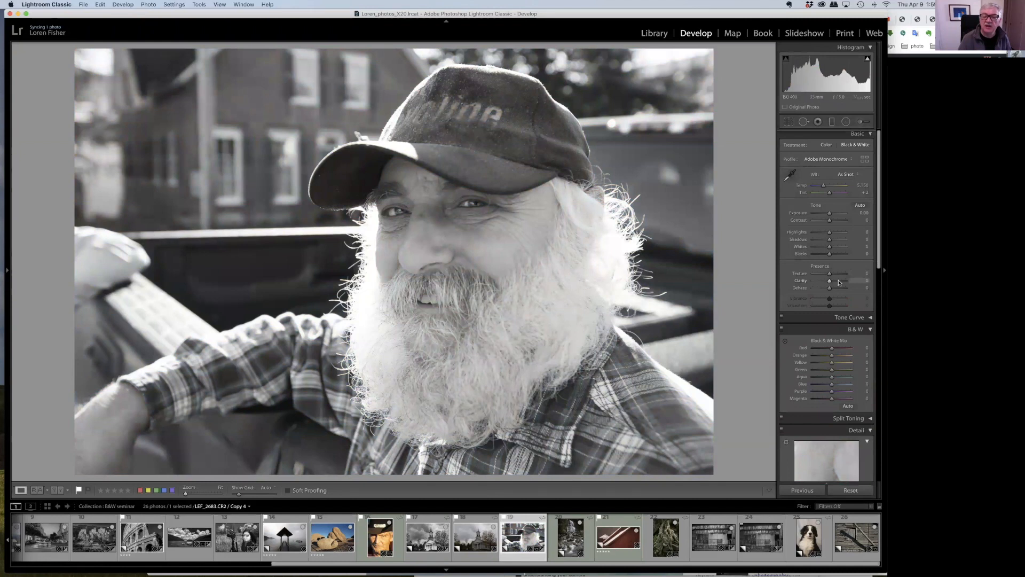
pyautogui.click(839, 282)
pyautogui.click(840, 274)
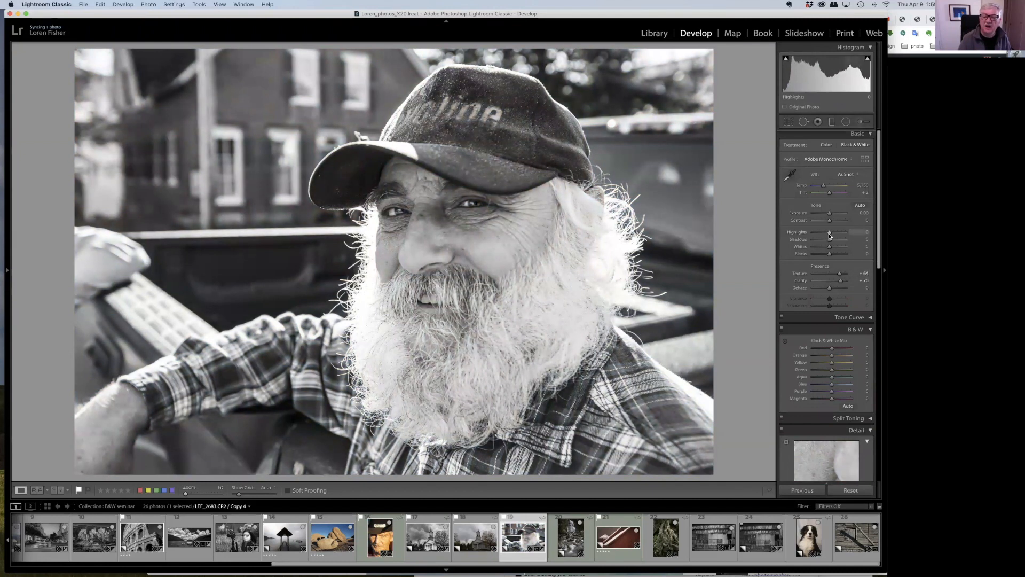
pyautogui.moveTo(830, 233); pyautogui.dragTo(826, 233)
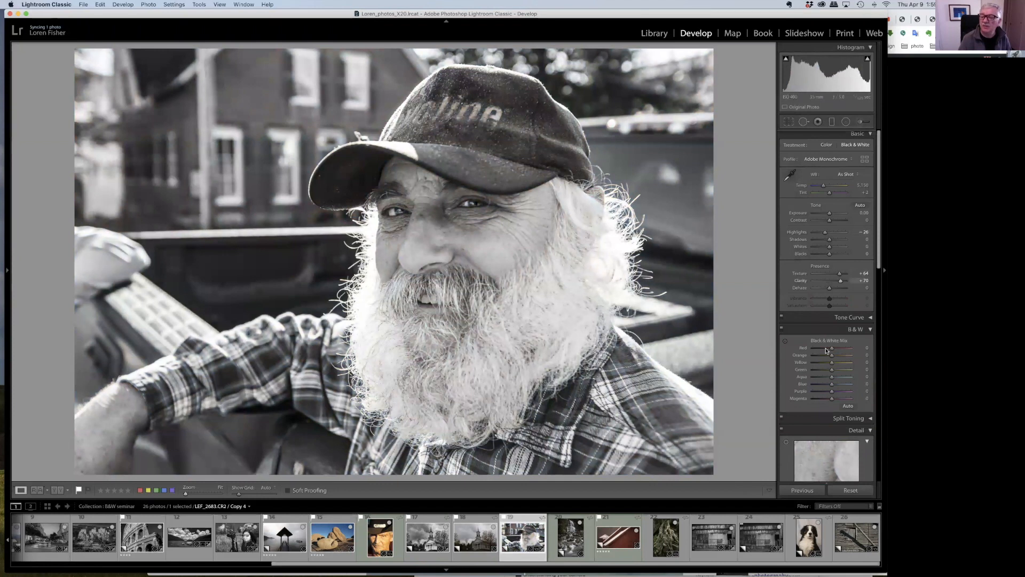
# Set the portrait's Dehaze to +19 and darken its black-and-white mix with Red -41, Orange about -18 and a lowered Blue.
pyautogui.moveTo(834, 357); pyautogui.dragTo(824, 361)
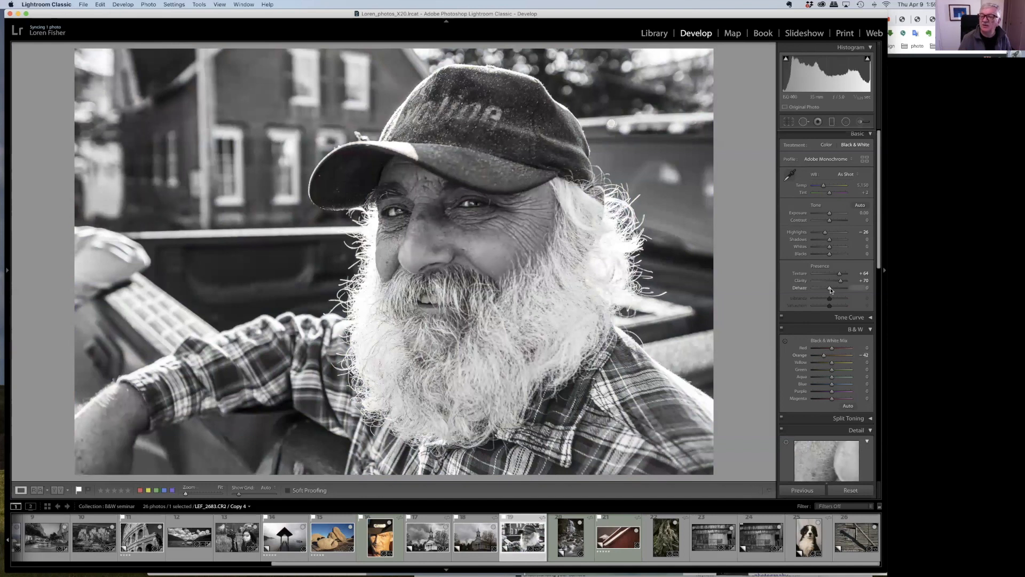
pyautogui.moveTo(831, 287); pyautogui.dragTo(832, 287)
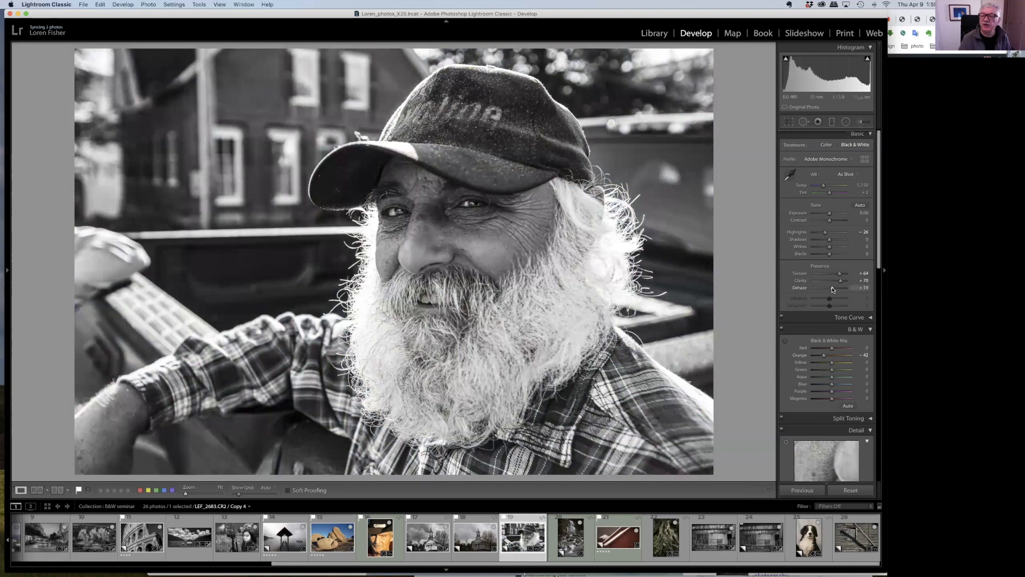
pyautogui.moveTo(825, 356); pyautogui.dragTo(830, 356)
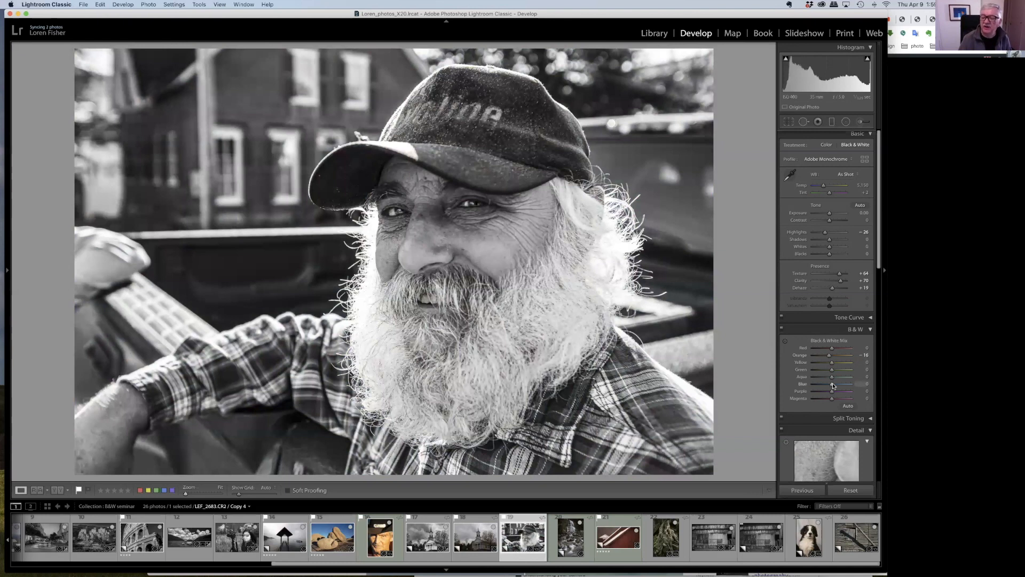
pyautogui.moveTo(833, 384)
pyautogui.mouseDown()
pyautogui.moveTo(814, 386)
pyautogui.moveTo(824, 383)
pyautogui.mouseUp()
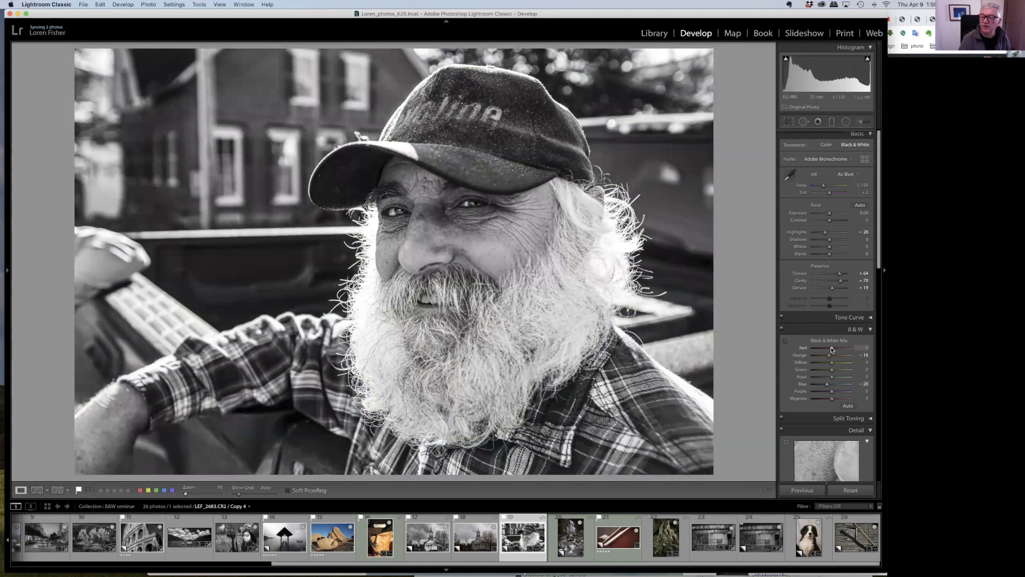
pyautogui.moveTo(831, 347); pyautogui.dragTo(822, 351)
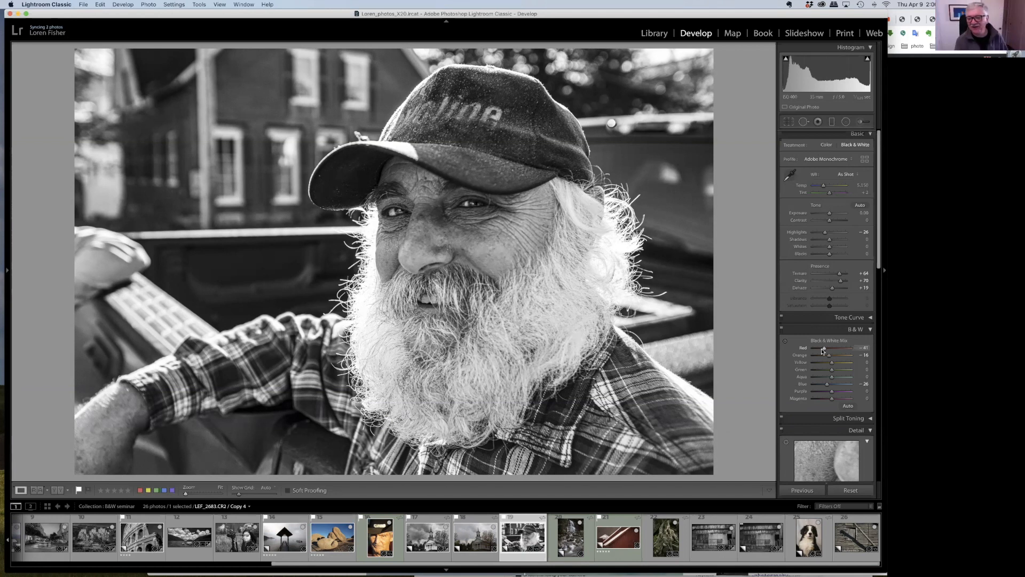
# Lift the portrait's midtones on the Tone Curve with Lights +7 and Darks +9.
pyautogui.click(870, 319)
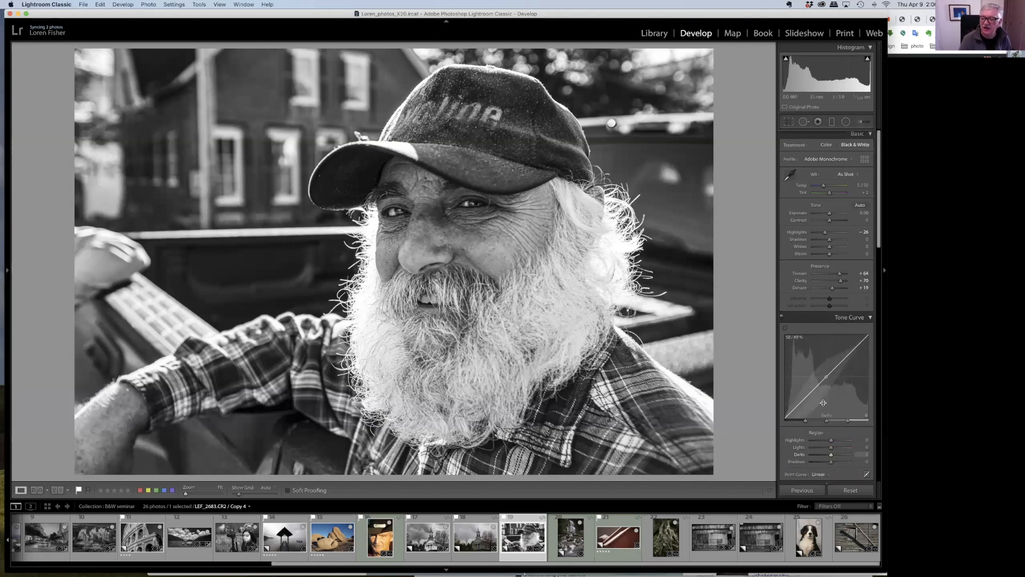
pyautogui.scroll(-2, 820, 399)
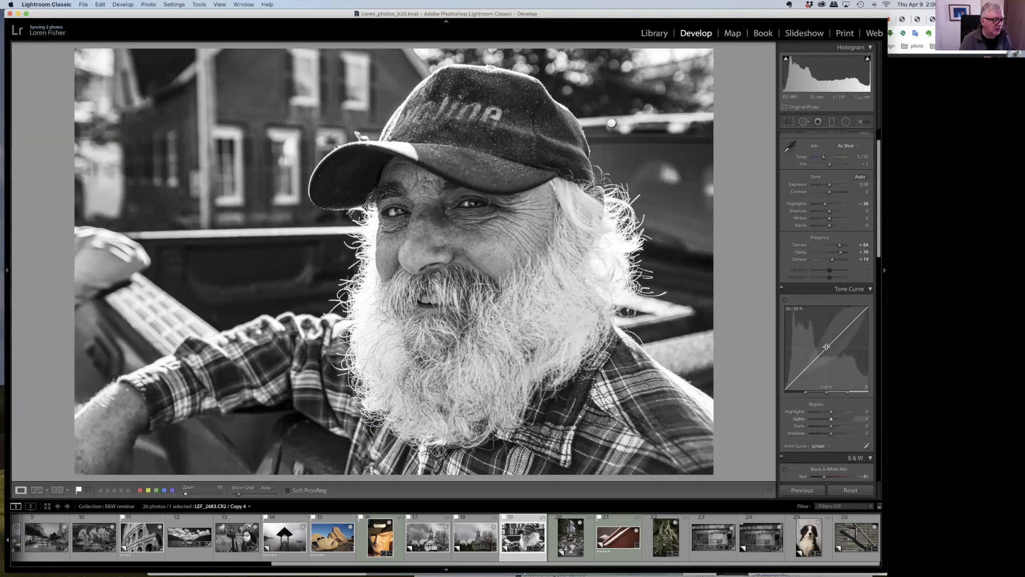
pyautogui.moveTo(827, 347); pyautogui.dragTo(827, 346)
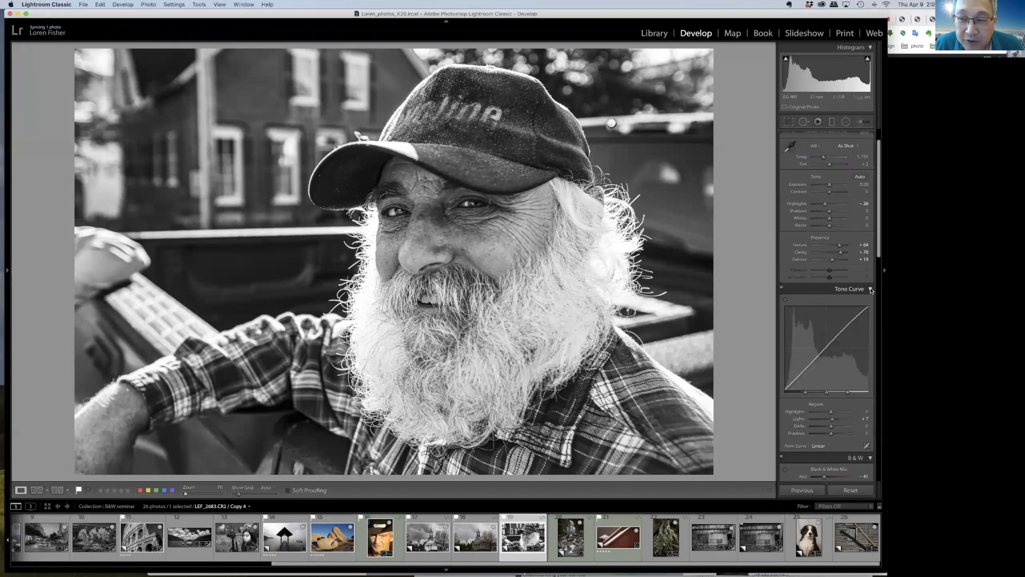
pyautogui.moveTo(823, 351); pyautogui.dragTo(824, 348)
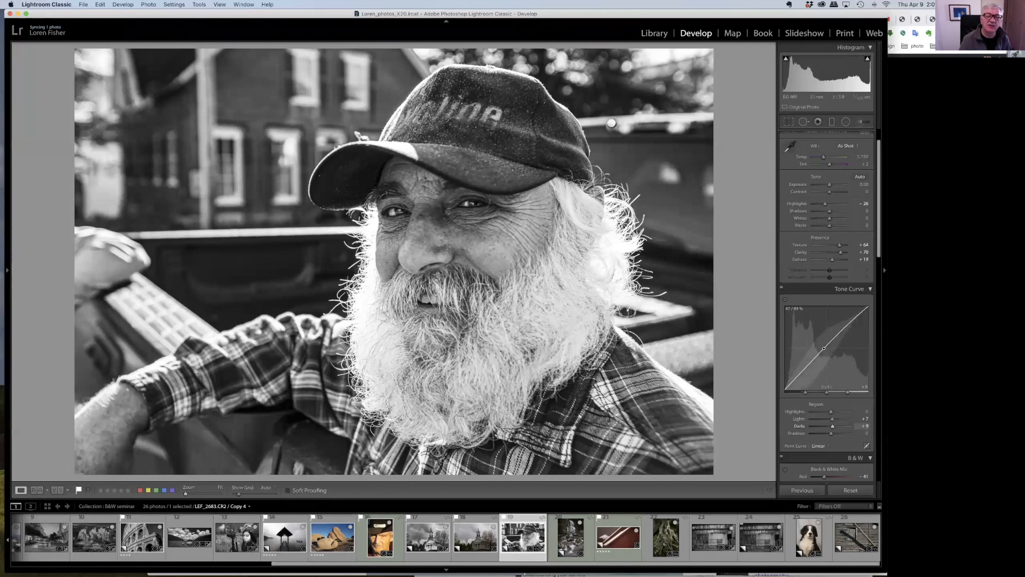
pyautogui.click(871, 290)
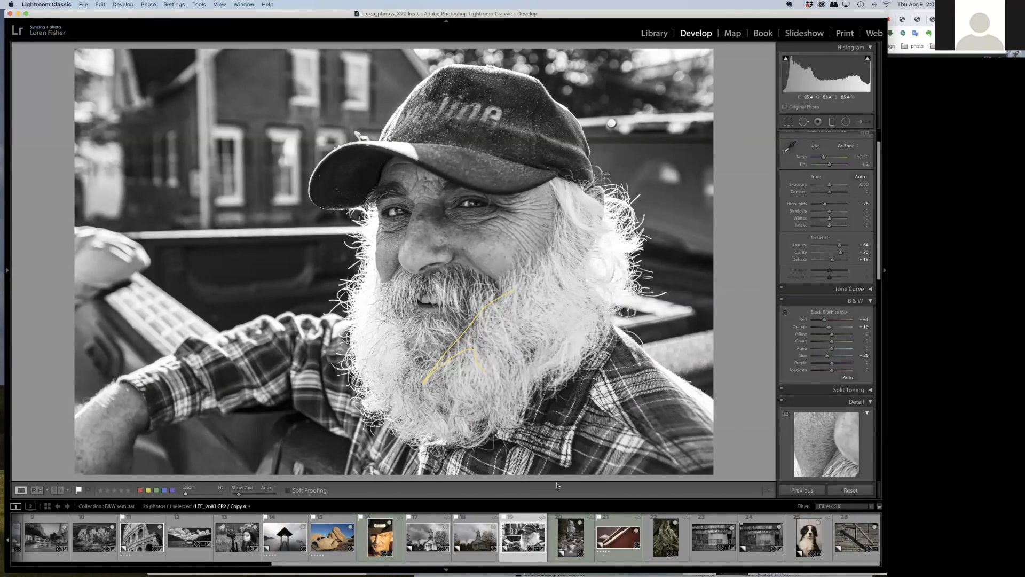
pyautogui.click(860, 122)
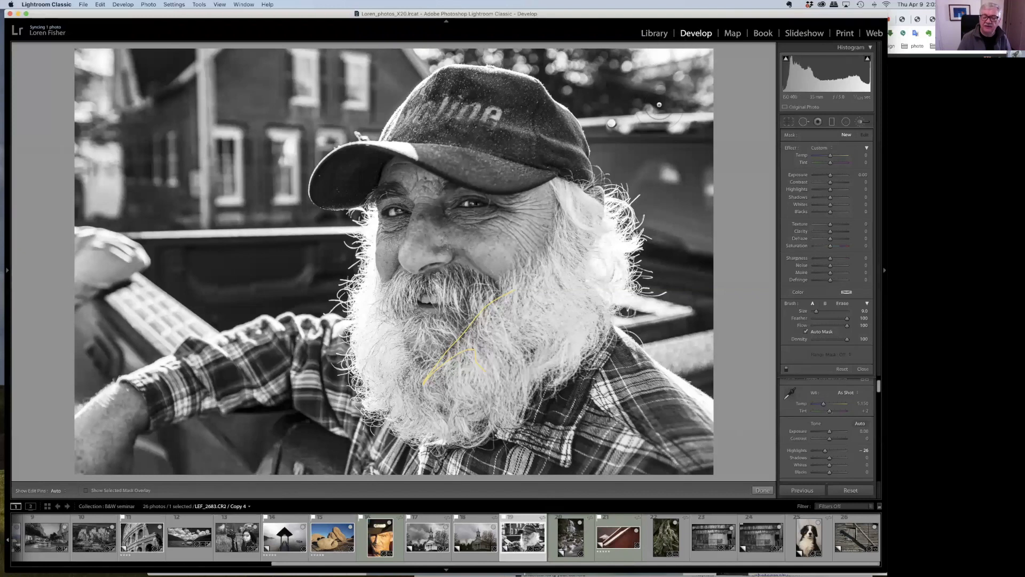
pyautogui.click(565, 536)
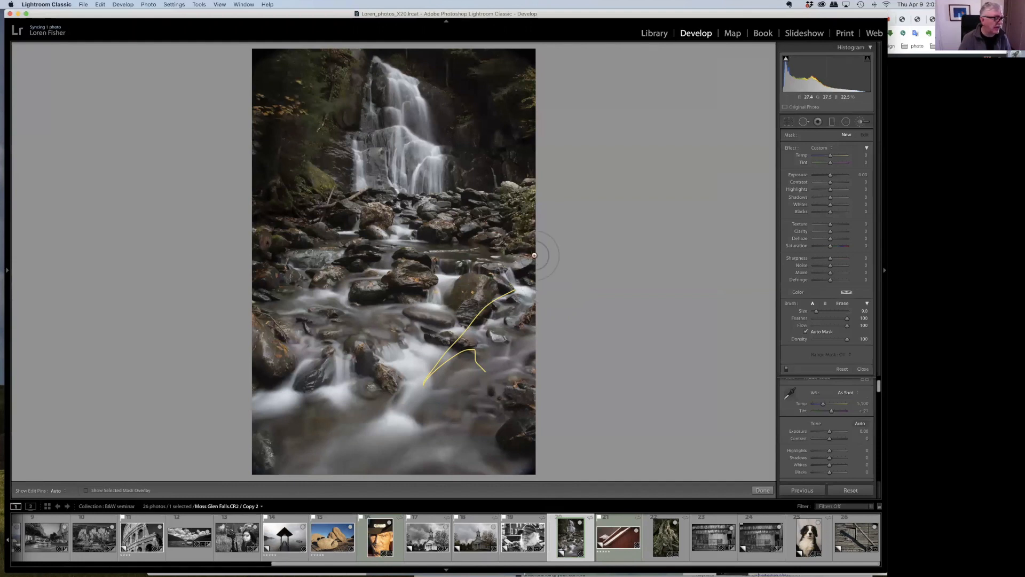
pyautogui.click(763, 490)
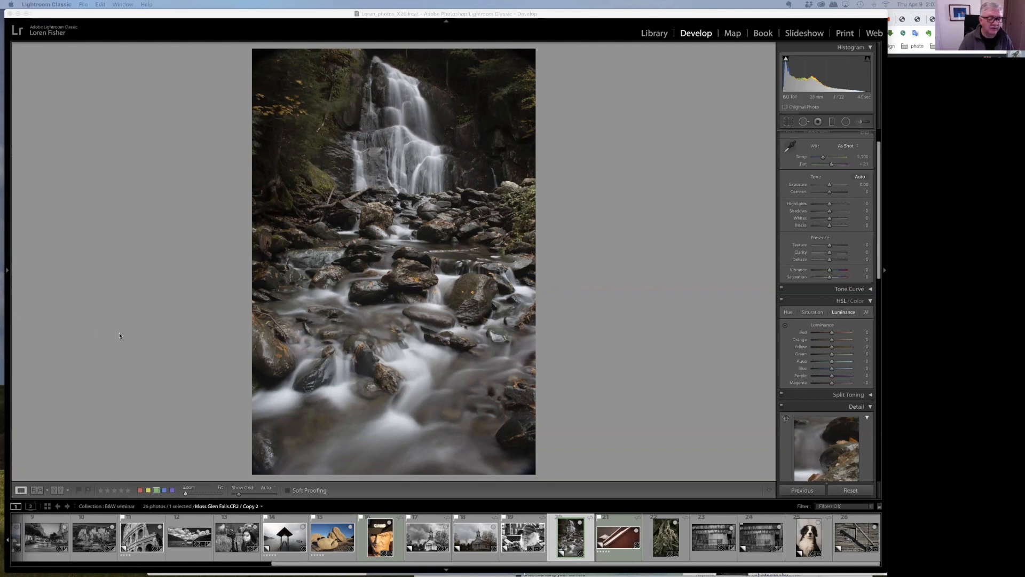
# Open the desert boulders photo and desaturate its rocks by lowering Orange and Yellow saturation to -100.
pyautogui.click(328, 535)
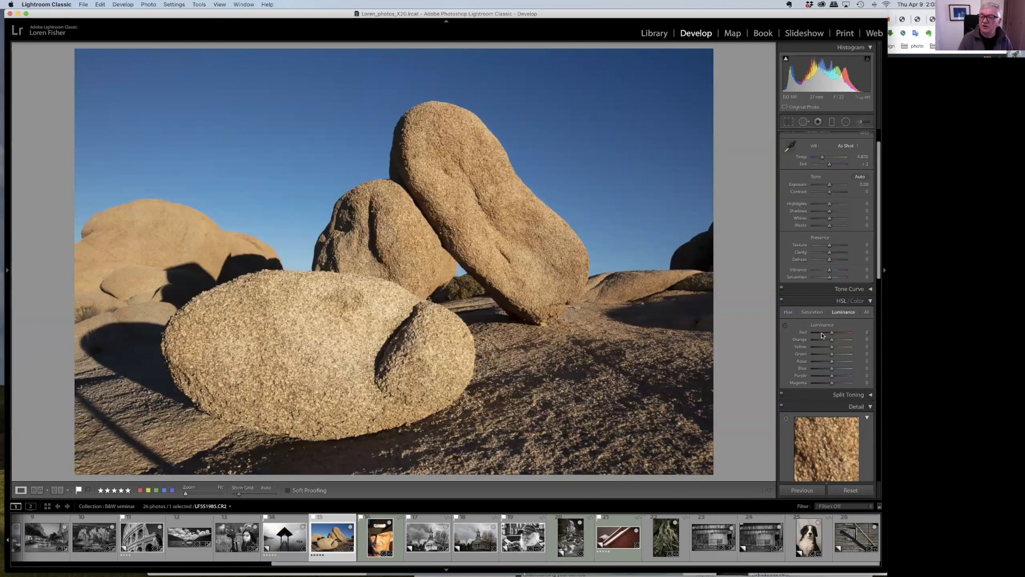
pyautogui.click(812, 313)
pyautogui.click(811, 341)
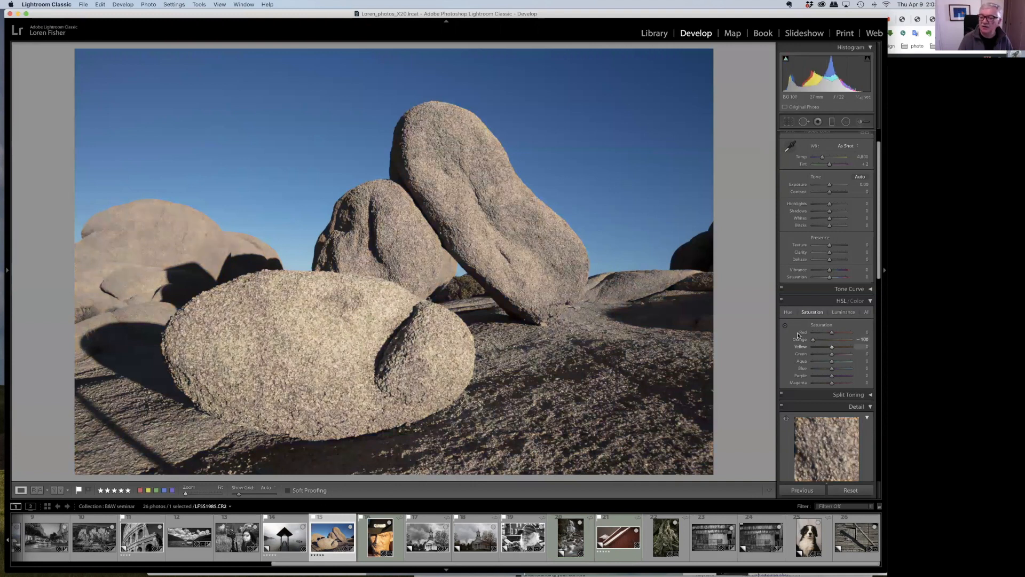
pyautogui.click(785, 326)
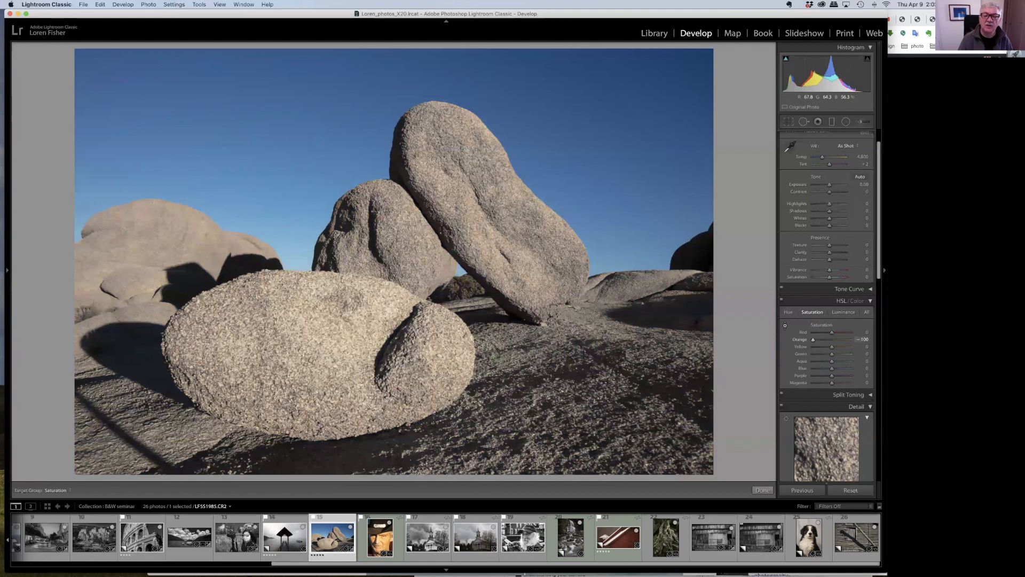
pyautogui.moveTo(486, 238); pyautogui.dragTo(486, 281)
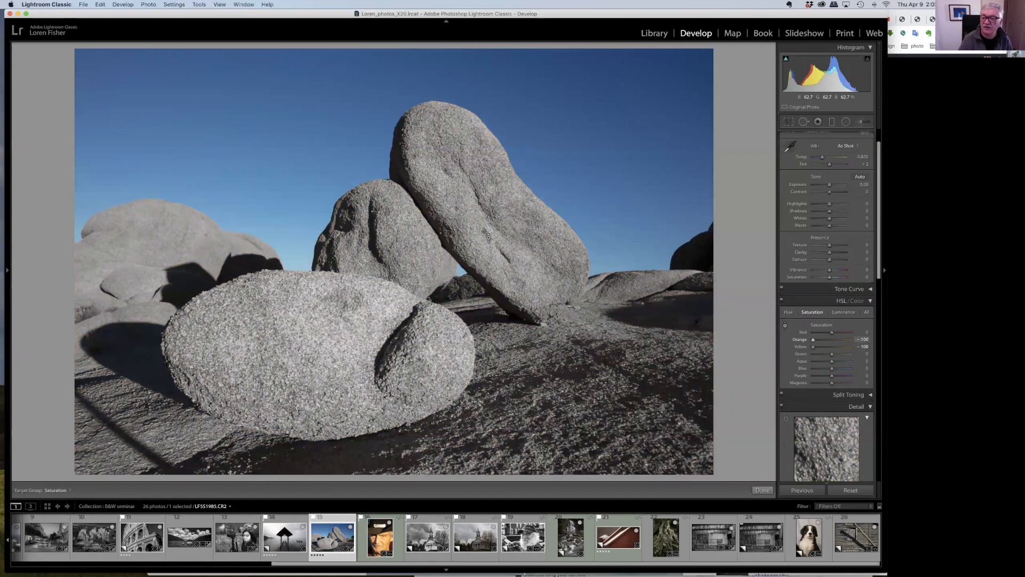
# Reset the Orange and Yellow saturation of the boulders photo to their defaults.
pyautogui.doubleClick(799, 339)
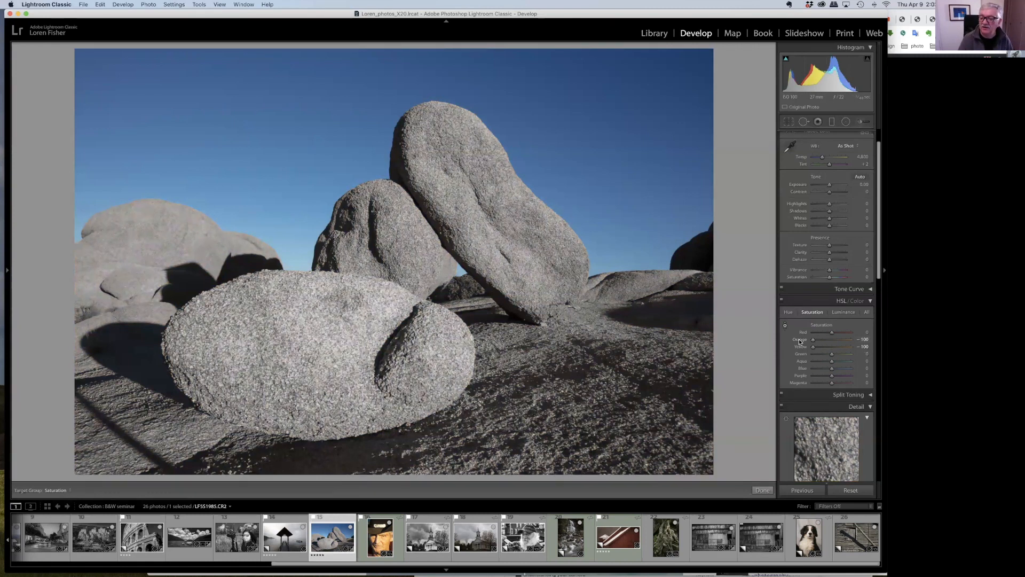
pyautogui.doubleClick(800, 347)
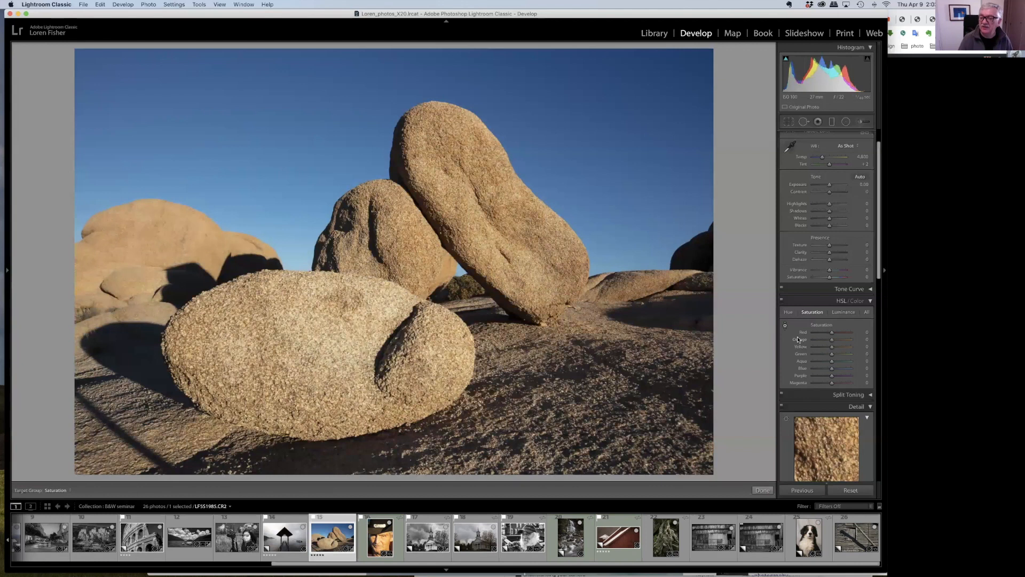
# Adjust the boulders photo's saturation to Blue +100 and Purple +12 for the sky, and Orange -100 and Yellow -100 for the rocks.
pyautogui.moveTo(394, 80); pyautogui.dragTo(394, 134)
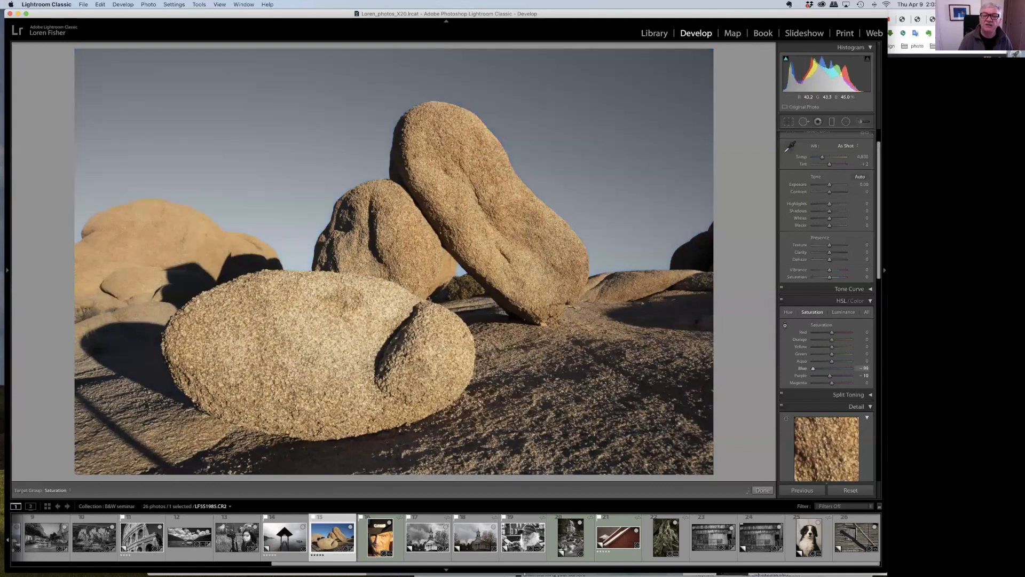
pyautogui.moveTo(622, 245); pyautogui.dragTo(622, 138)
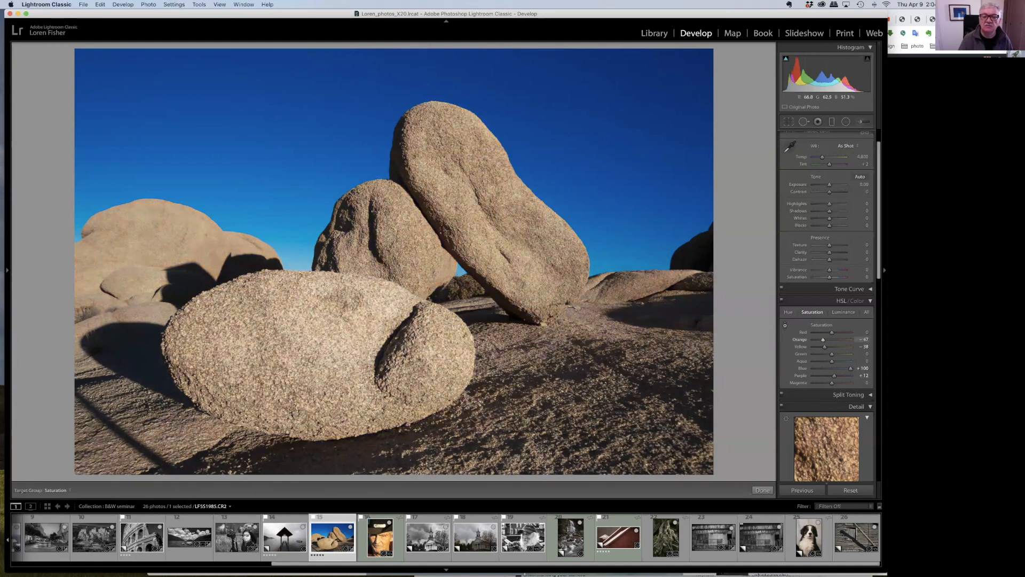
pyautogui.moveTo(524, 262); pyautogui.dragTo(526, 262)
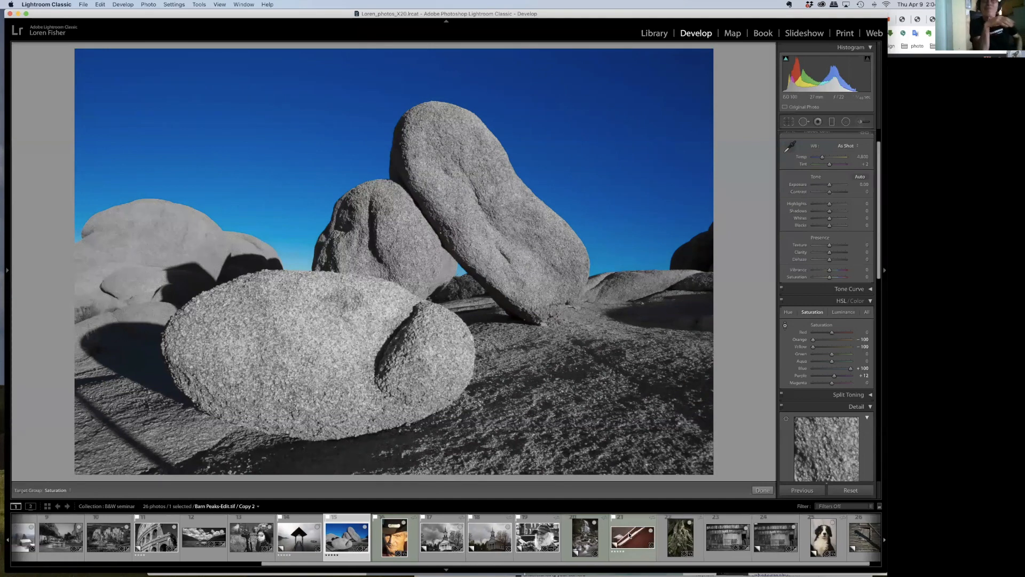
# Open the colour photo of the gnarled tree roots, IMG_5665.JPG, and convert it to black and white.
pyautogui.click(664, 532)
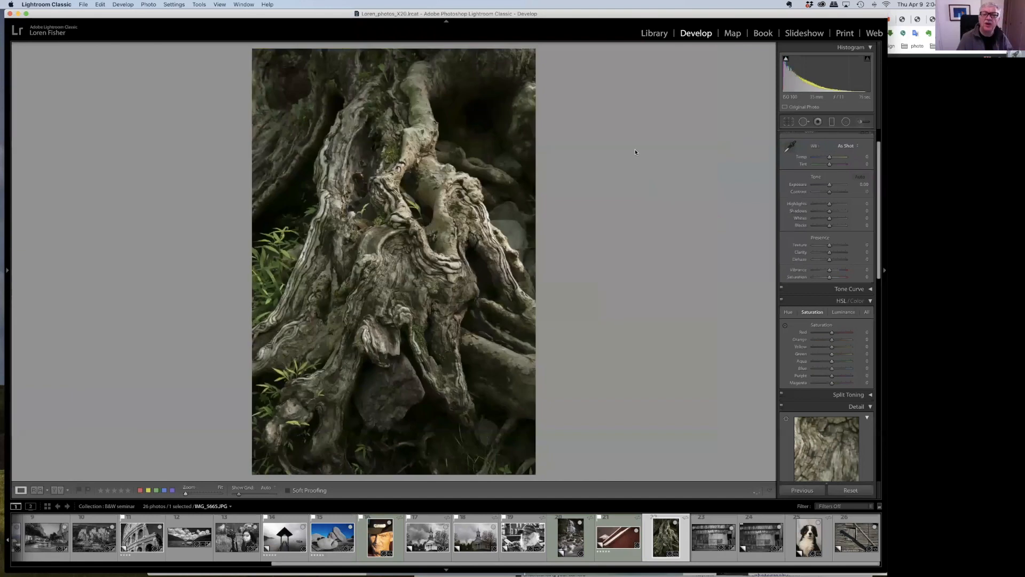
pyautogui.scroll(1, 858, 185)
pyautogui.press('v')
pyautogui.scroll(3, 857, 184)
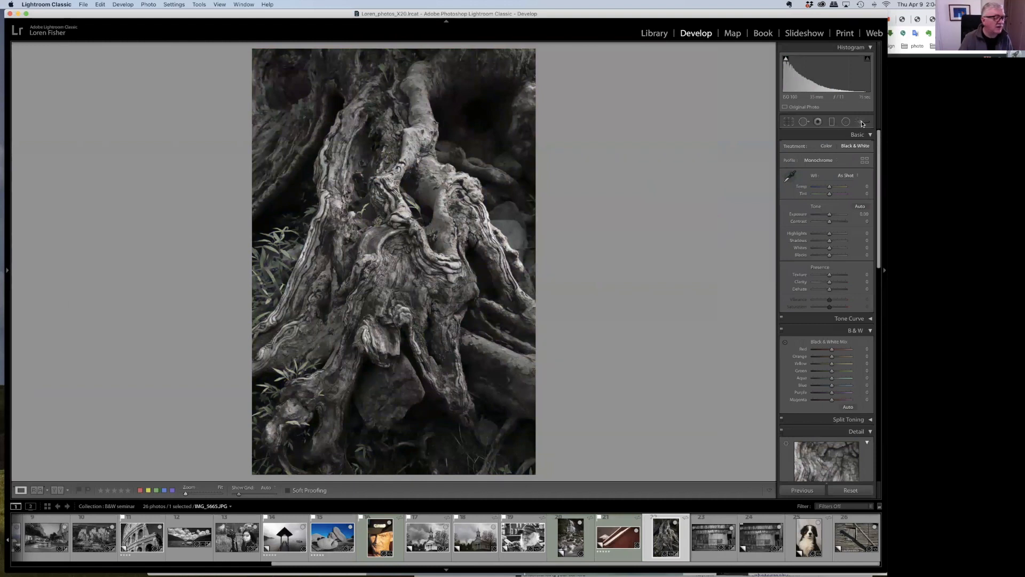
# Brush an adjustment mask over both upper background corners of the tree roots photo, checking its coverage with the mask overlay.
pyautogui.click(861, 122)
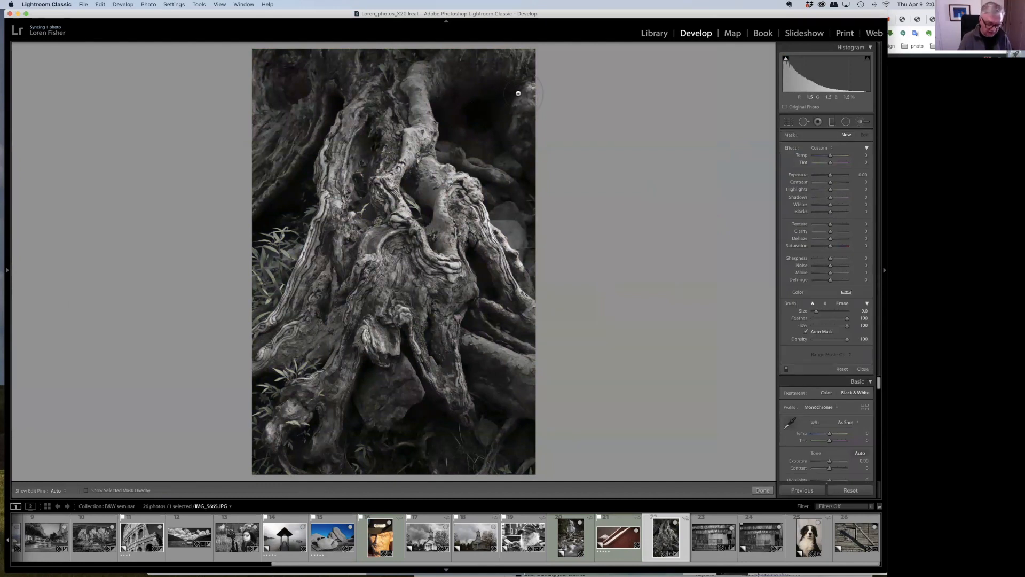
pyautogui.press('o')
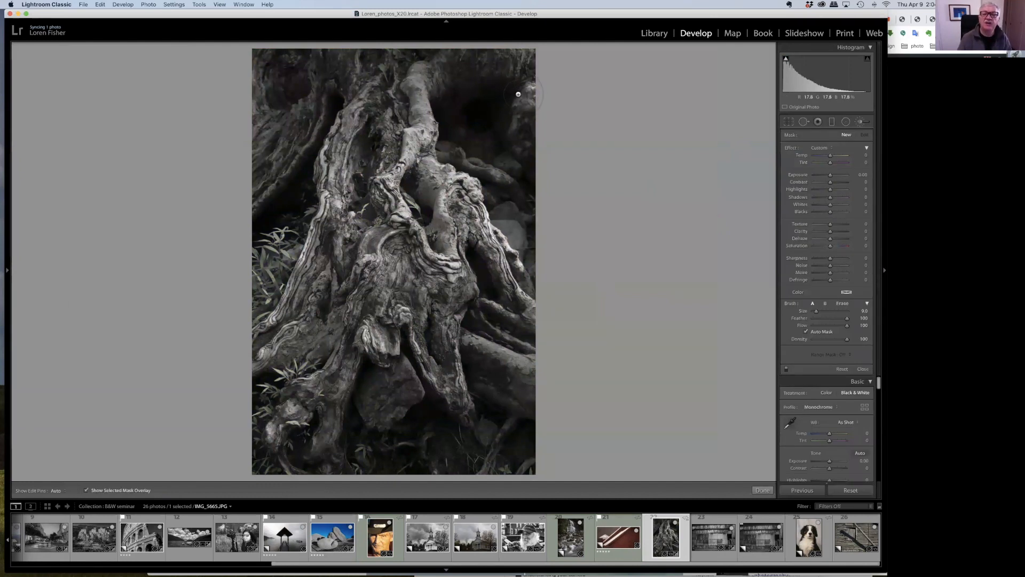
pyautogui.press('h')
pyautogui.moveTo(522, 100)
pyautogui.mouseDown()
pyautogui.moveTo(517, 135)
pyautogui.moveTo(534, 92)
pyautogui.moveTo(523, 63)
pyautogui.moveTo(473, 57)
pyautogui.moveTo(496, 75)
pyautogui.mouseUp()
pyautogui.moveTo(299, 59)
pyautogui.mouseDown()
pyautogui.moveTo(268, 84)
pyautogui.moveTo(289, 87)
pyautogui.moveTo(276, 115)
pyautogui.moveTo(303, 117)
pyautogui.moveTo(261, 167)
pyautogui.moveTo(259, 126)
pyautogui.moveTo(250, 197)
pyautogui.moveTo(288, 156)
pyautogui.moveTo(336, 64)
pyautogui.mouseUp()
pyautogui.press('h')
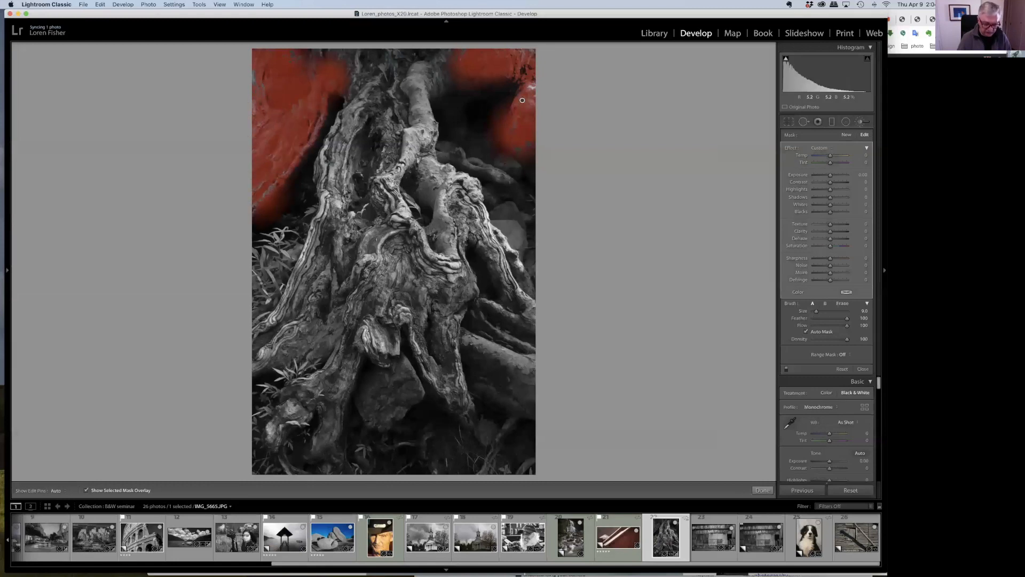
pyautogui.press('o')
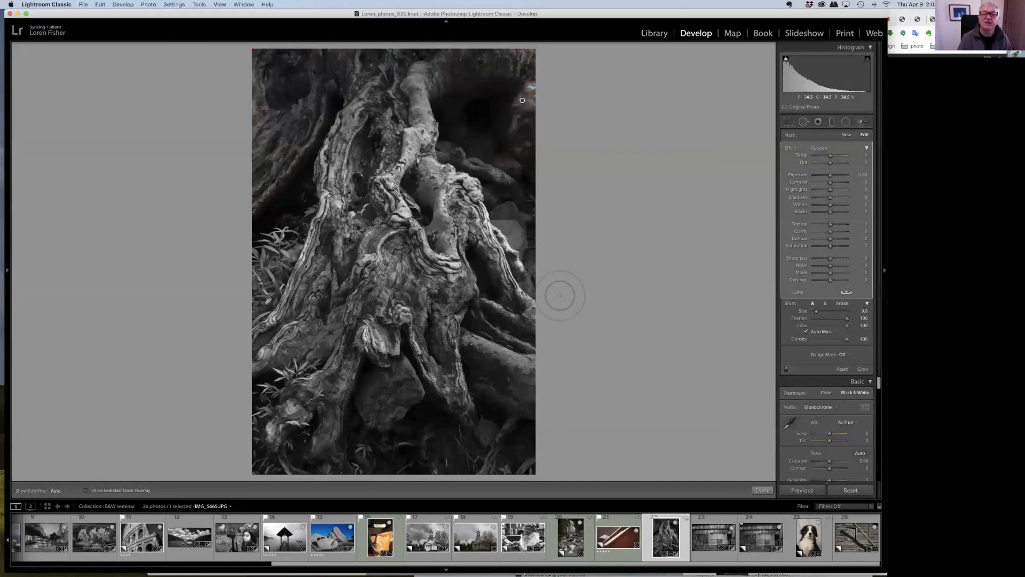
# Try an exposure change on the brushed corners, reset it to 0.00 and finish the brush adjustment.
pyautogui.moveTo(827, 178)
pyautogui.mouseDown()
pyautogui.moveTo(788, 182)
pyautogui.moveTo(831, 181)
pyautogui.mouseUp()
pyautogui.doubleClick(831, 181)
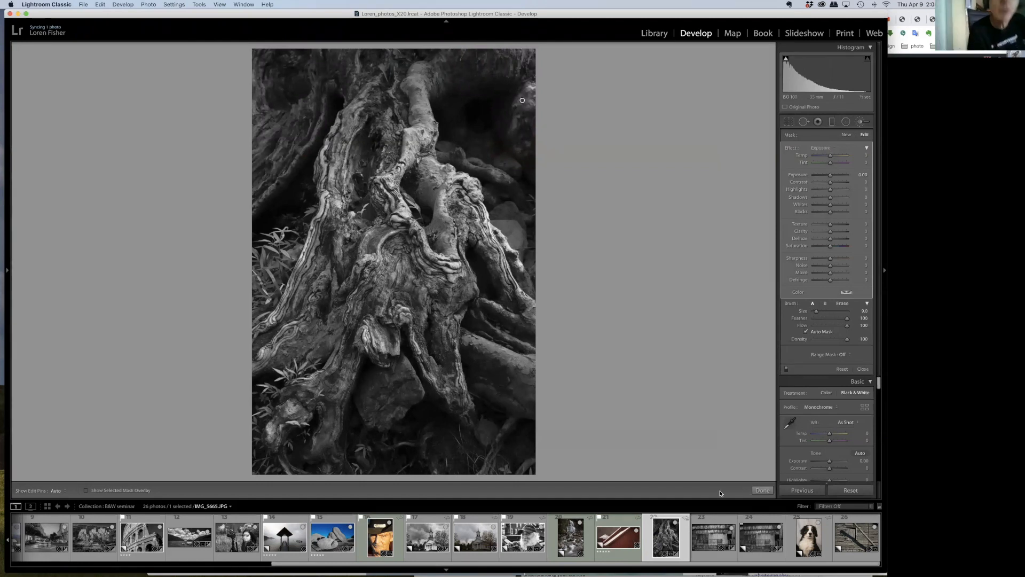
pyautogui.click(763, 490)
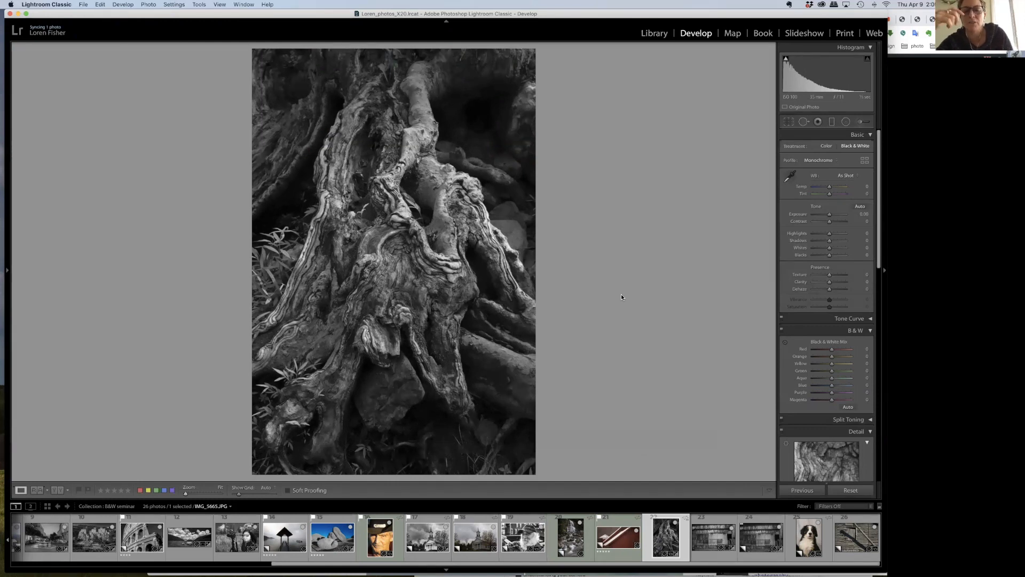
# Reselect the existing brush adjustment in the photo's upper corner and temporarily switch the brush to Erase mode.
pyautogui.click(859, 123)
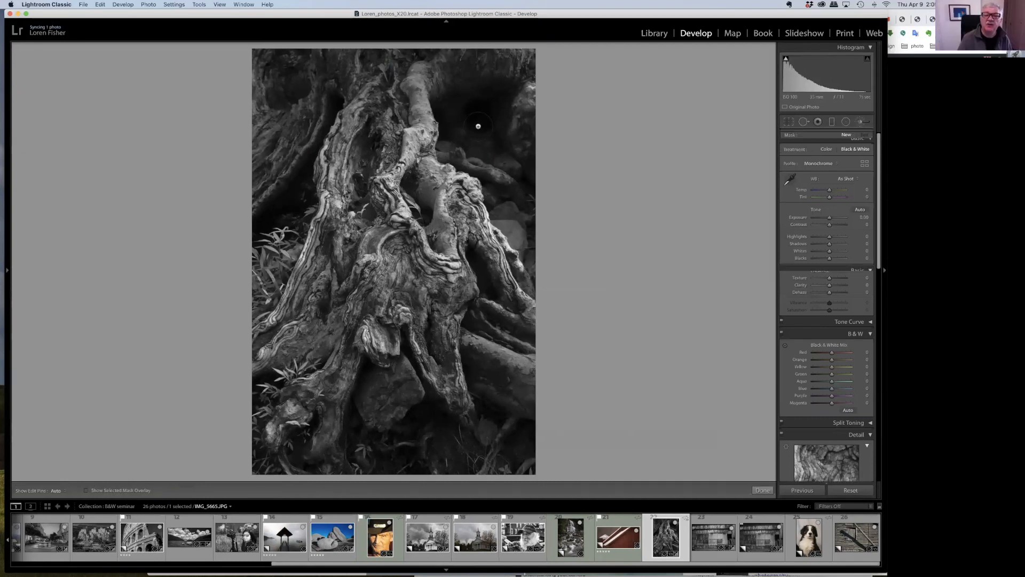
pyautogui.click(522, 103)
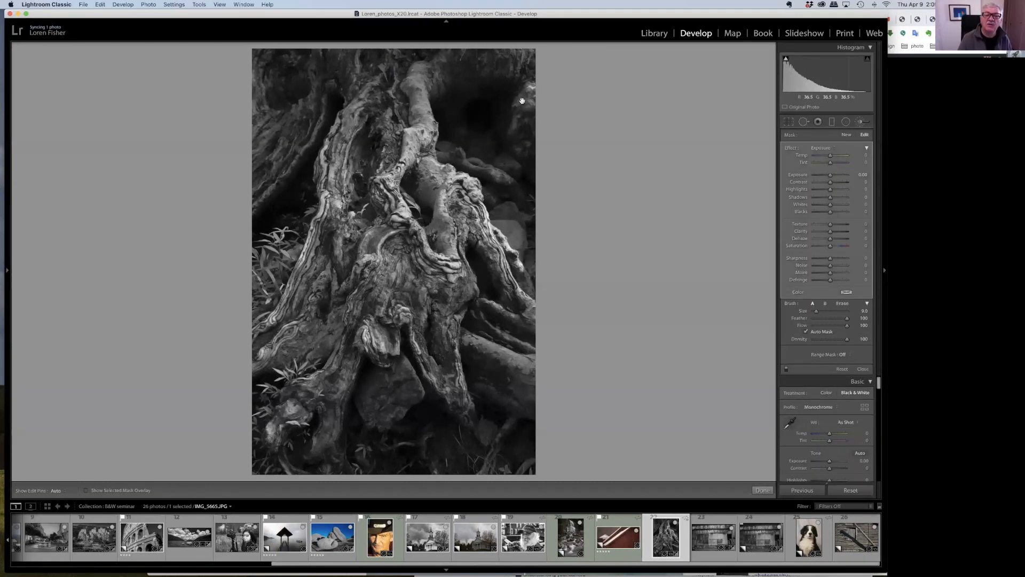
pyautogui.press('alt')
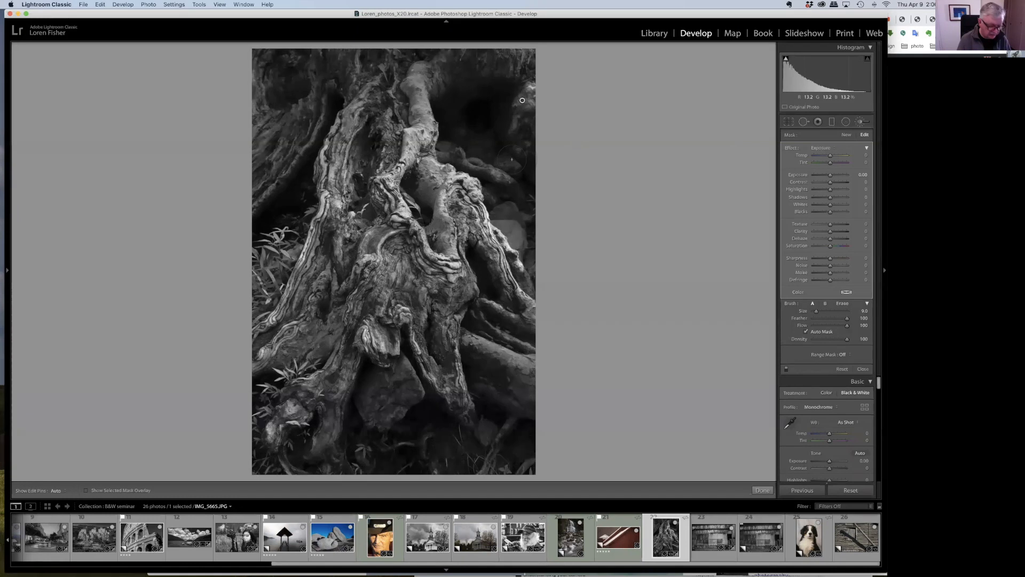
pyautogui.press('alt')
pyautogui.press('alt')
pyautogui.press('alt')
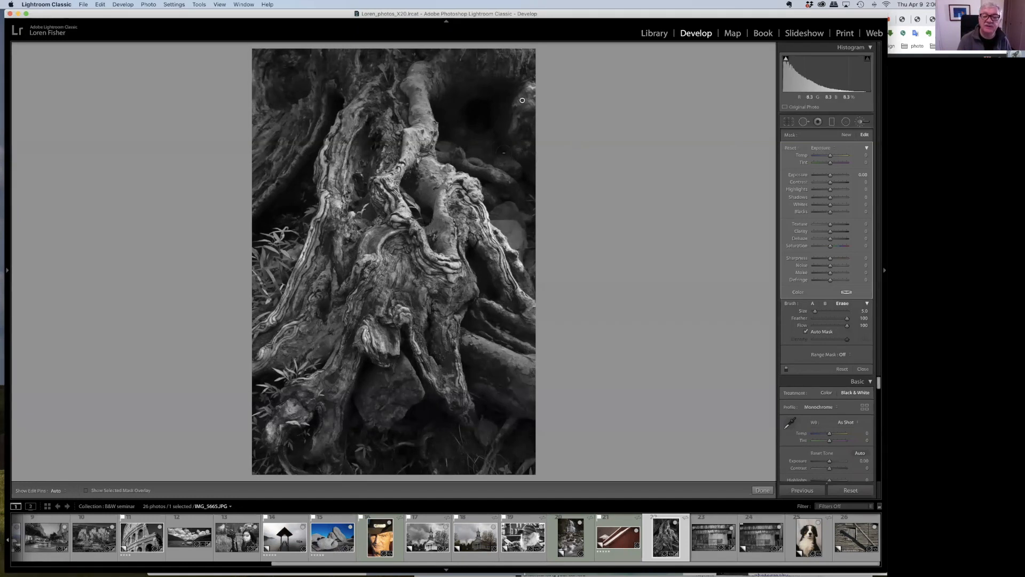
pyautogui.press('alt')
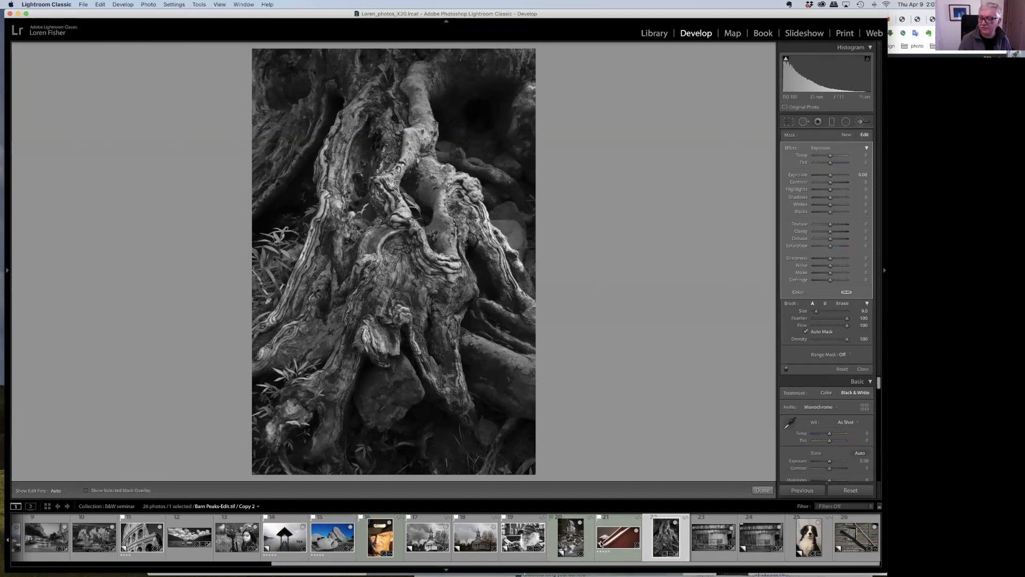
# Browse back to the earlier photos in the B&W seminar collection.
pyautogui.hscroll(-7, 601, 544)
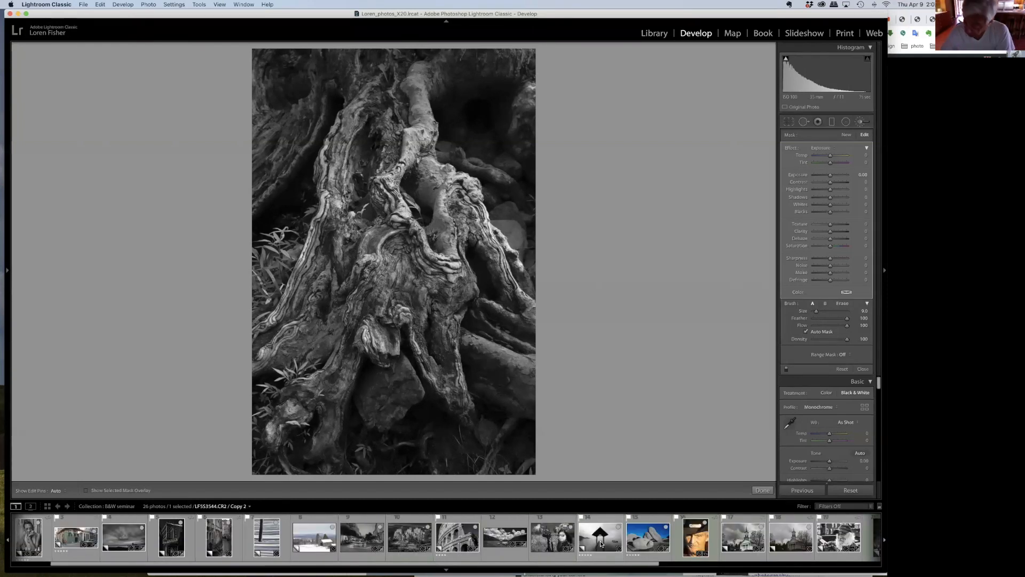
pyautogui.hscroll(-3, 601, 544)
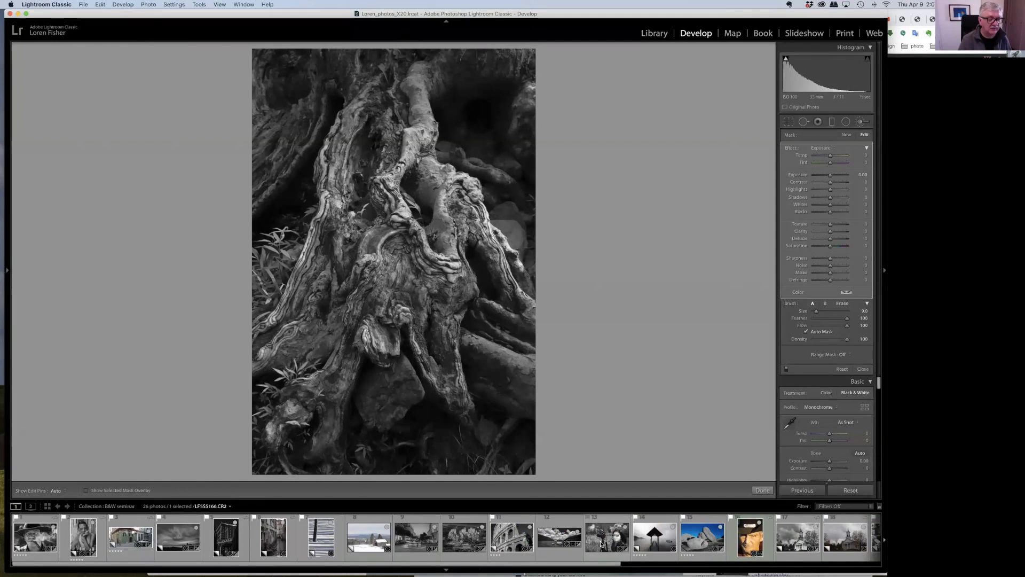